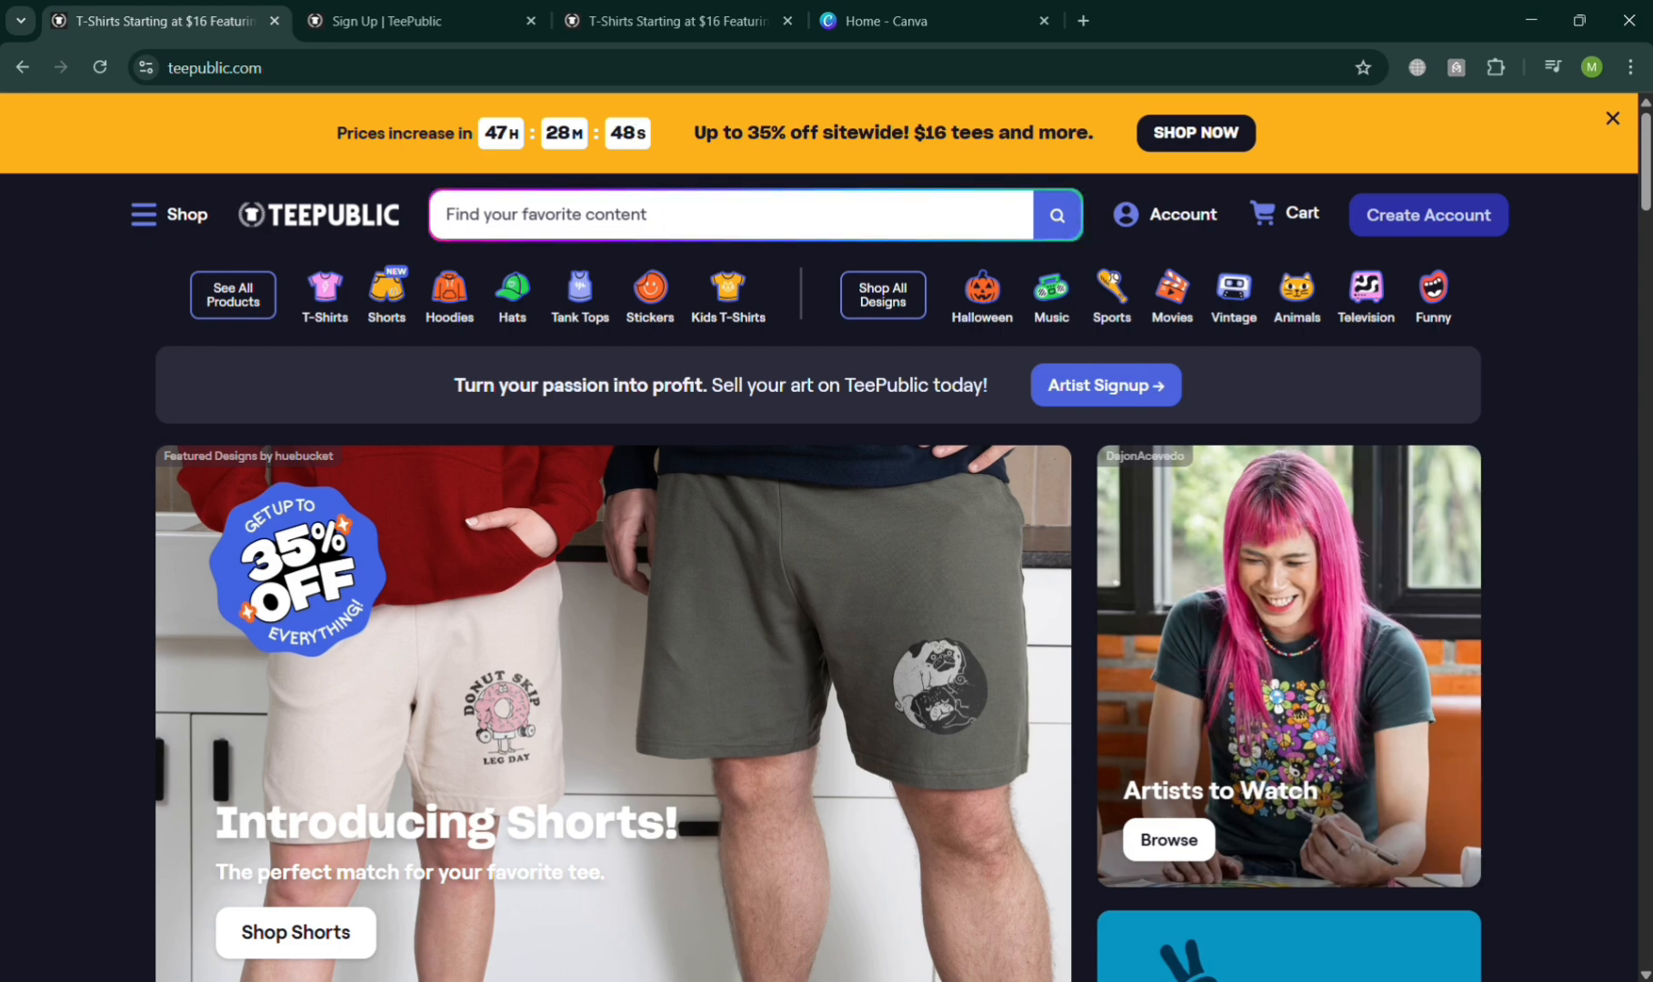
- Browse the TeePublic homepage, examining its best sellers, gift ideas, featured artists and featured products
{"action": "scroll", "coordinate": [1228, 837], "scroll_direction": "down", "scroll_amount": 10}
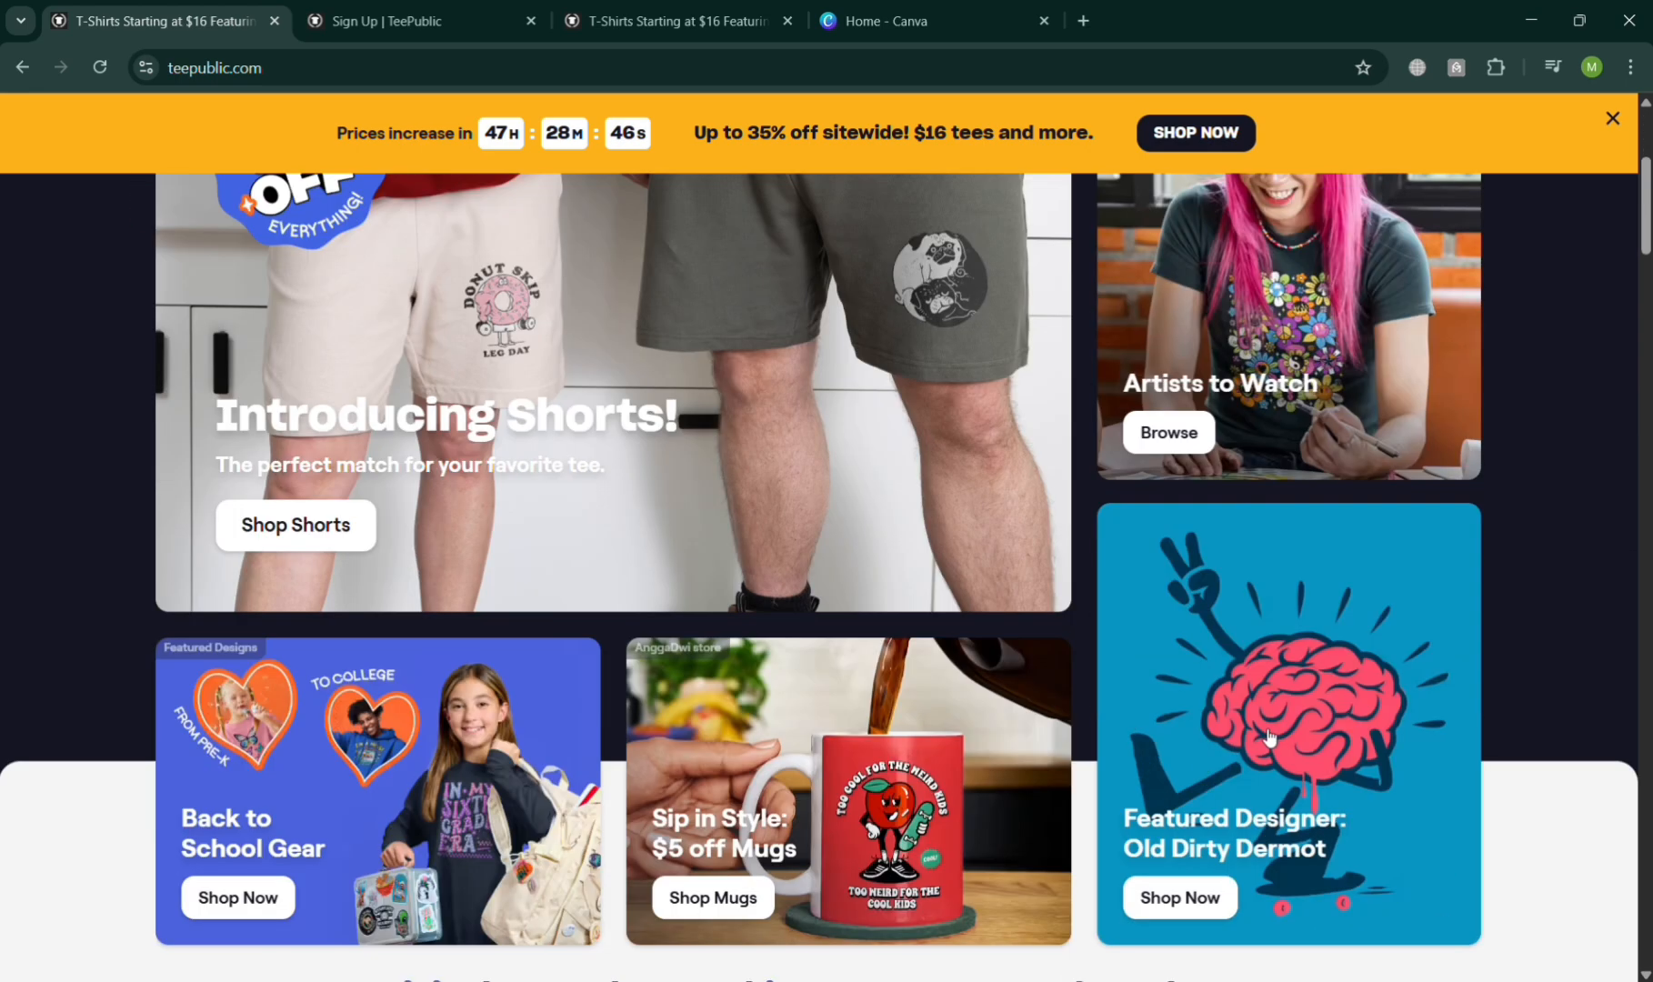
{"action": "scroll", "coordinate": [1209, 771], "scroll_direction": "down", "scroll_amount": 5}
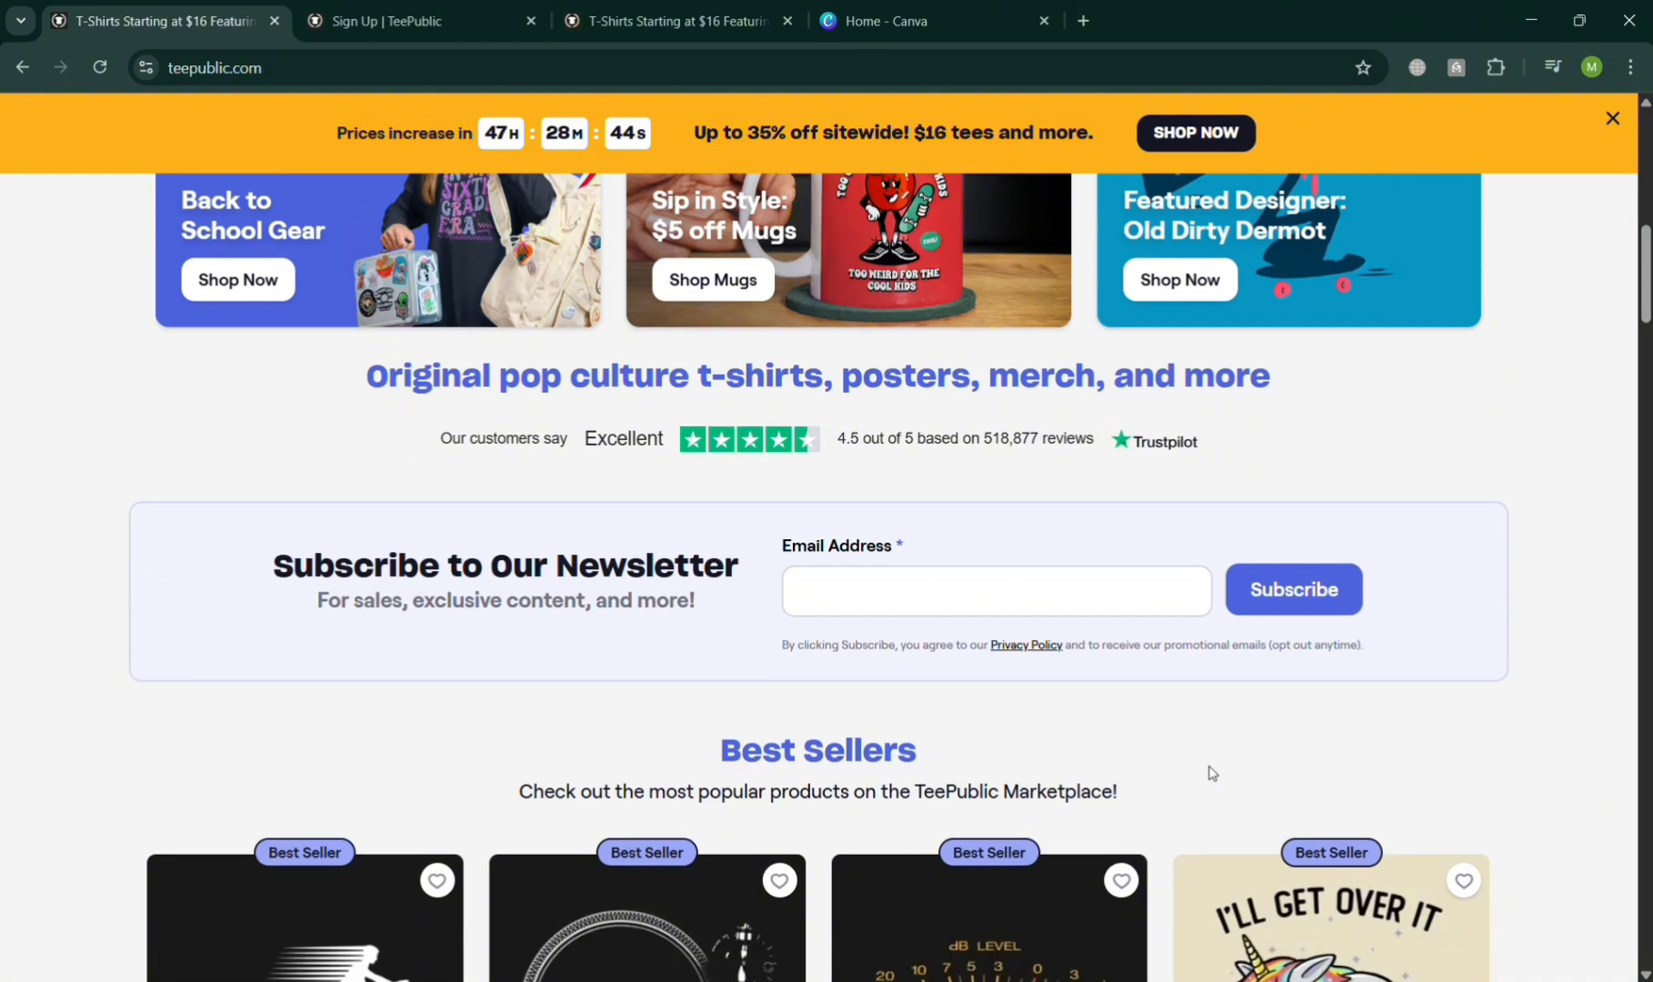
{"action": "scroll", "coordinate": [1214, 770], "scroll_direction": "down", "scroll_amount": 9}
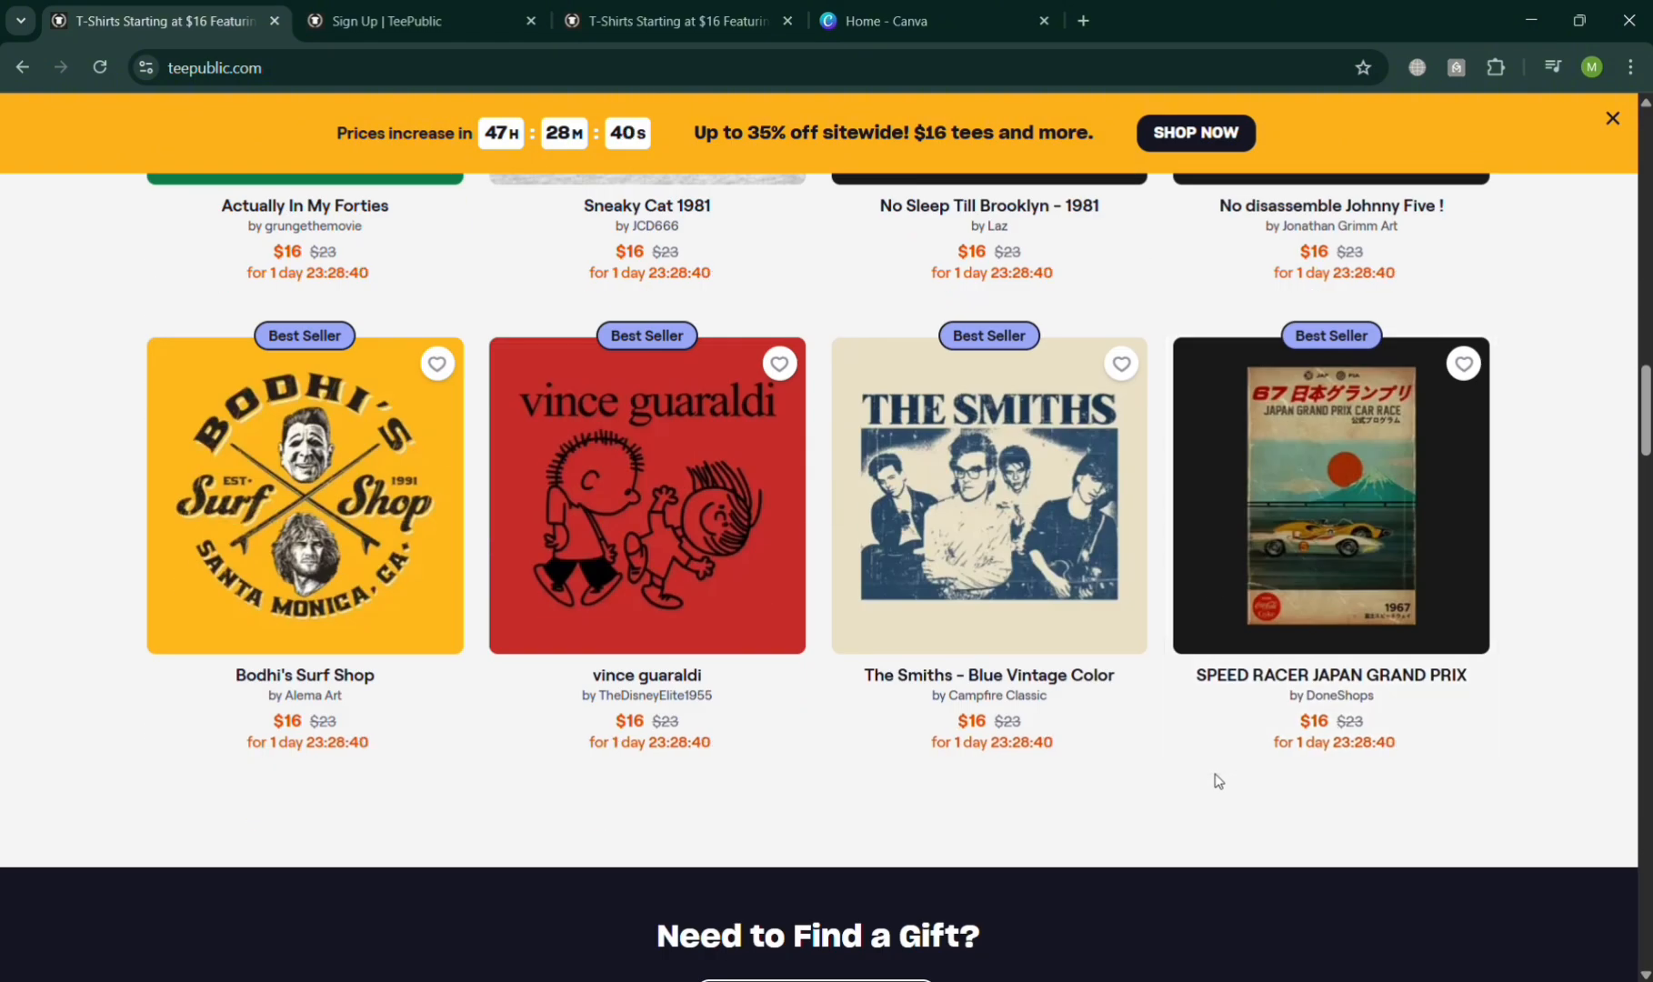
{"action": "scroll", "coordinate": [1113, 775], "scroll_direction": "down", "scroll_amount": 8}
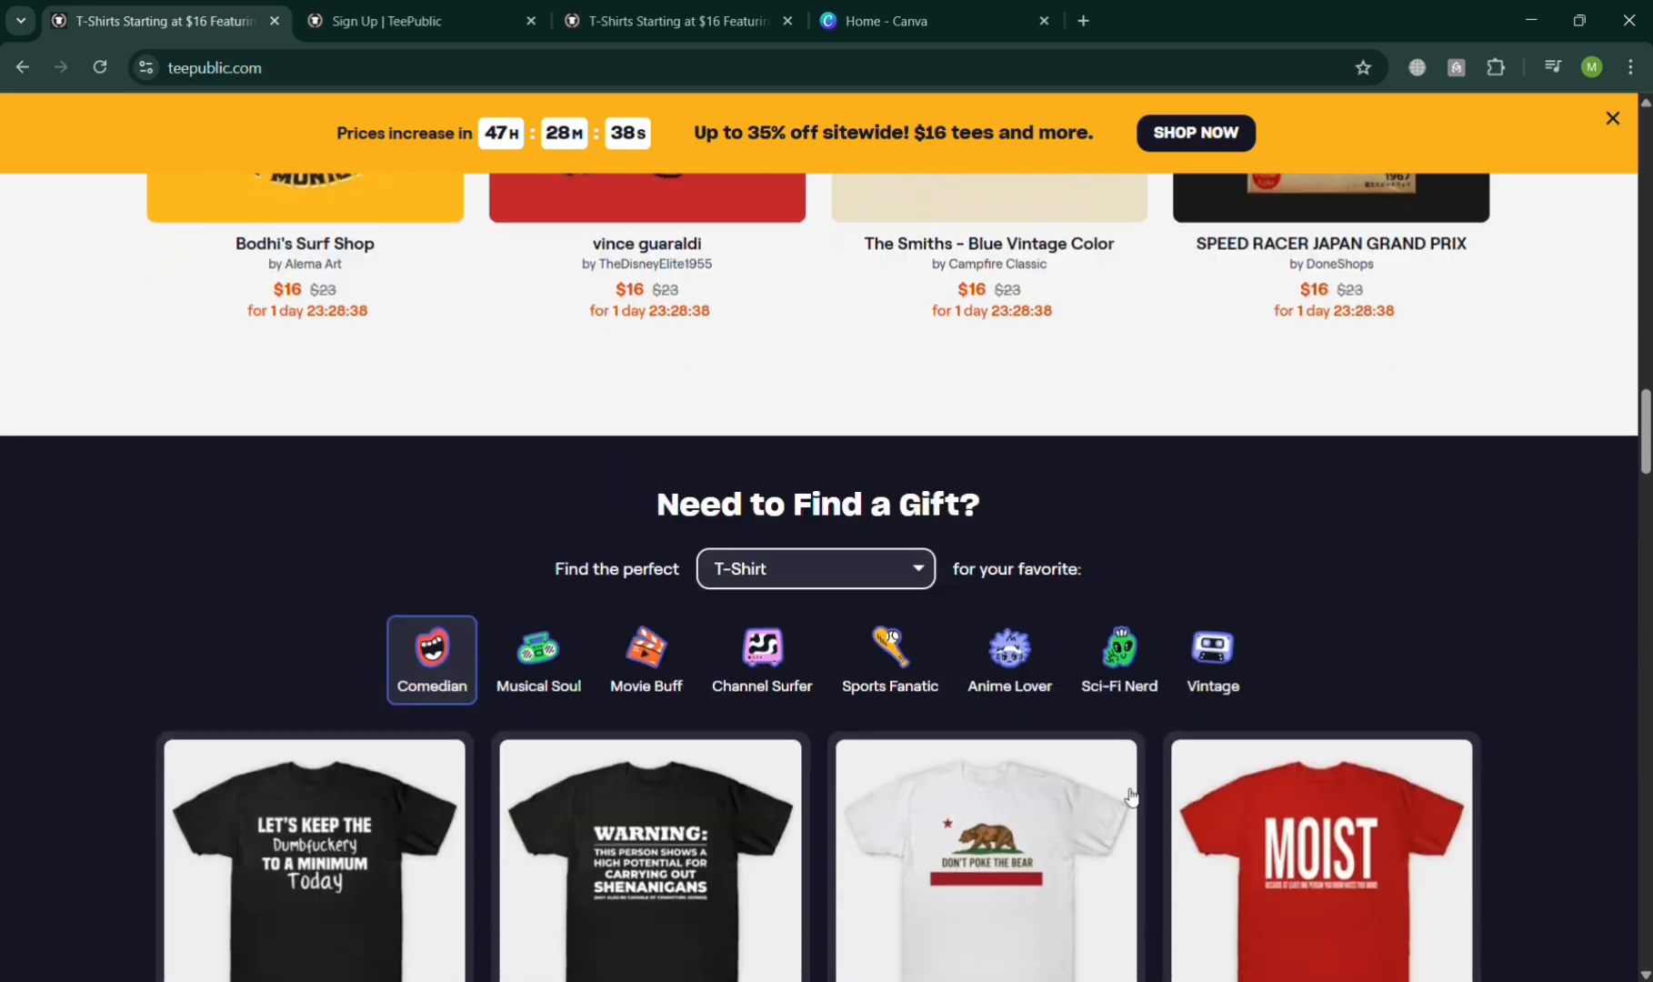
{"action": "scroll", "coordinate": [1084, 737], "scroll_direction": "down", "scroll_amount": 5}
{"action": "scroll", "coordinate": [1092, 737], "scroll_direction": "down", "scroll_amount": 8}
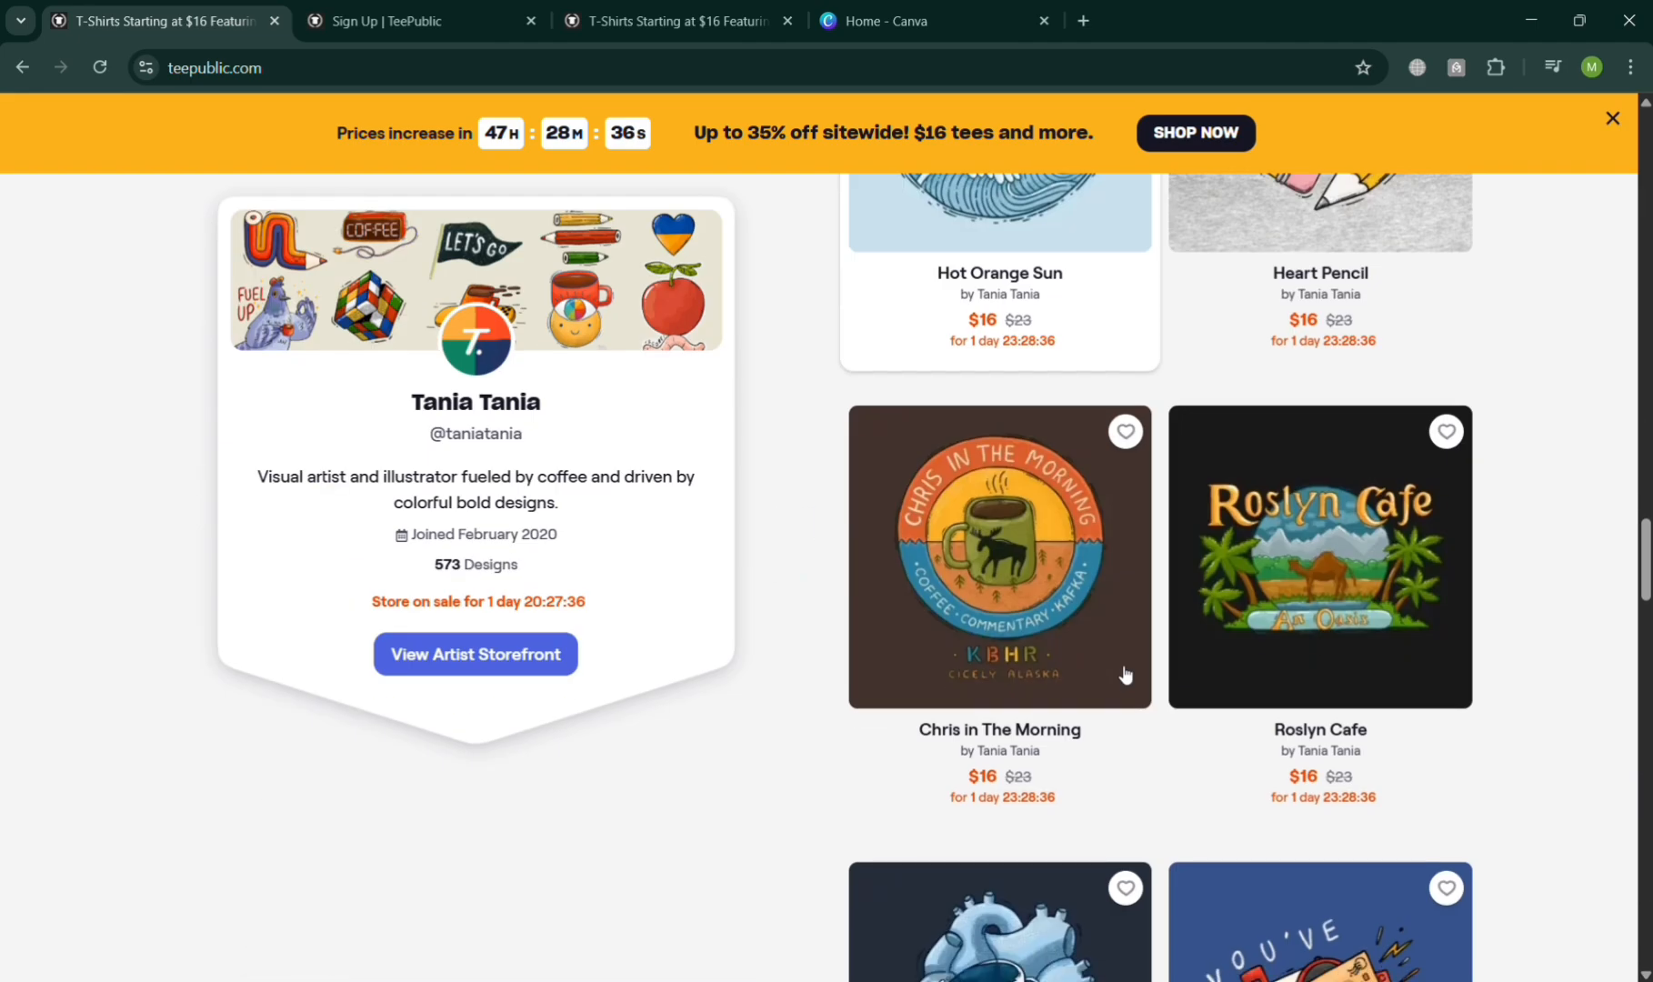
{"action": "scroll", "coordinate": [1111, 676], "scroll_direction": "down", "scroll_amount": 3}
{"action": "scroll", "coordinate": [1015, 678], "scroll_direction": "down", "scroll_amount": 10}
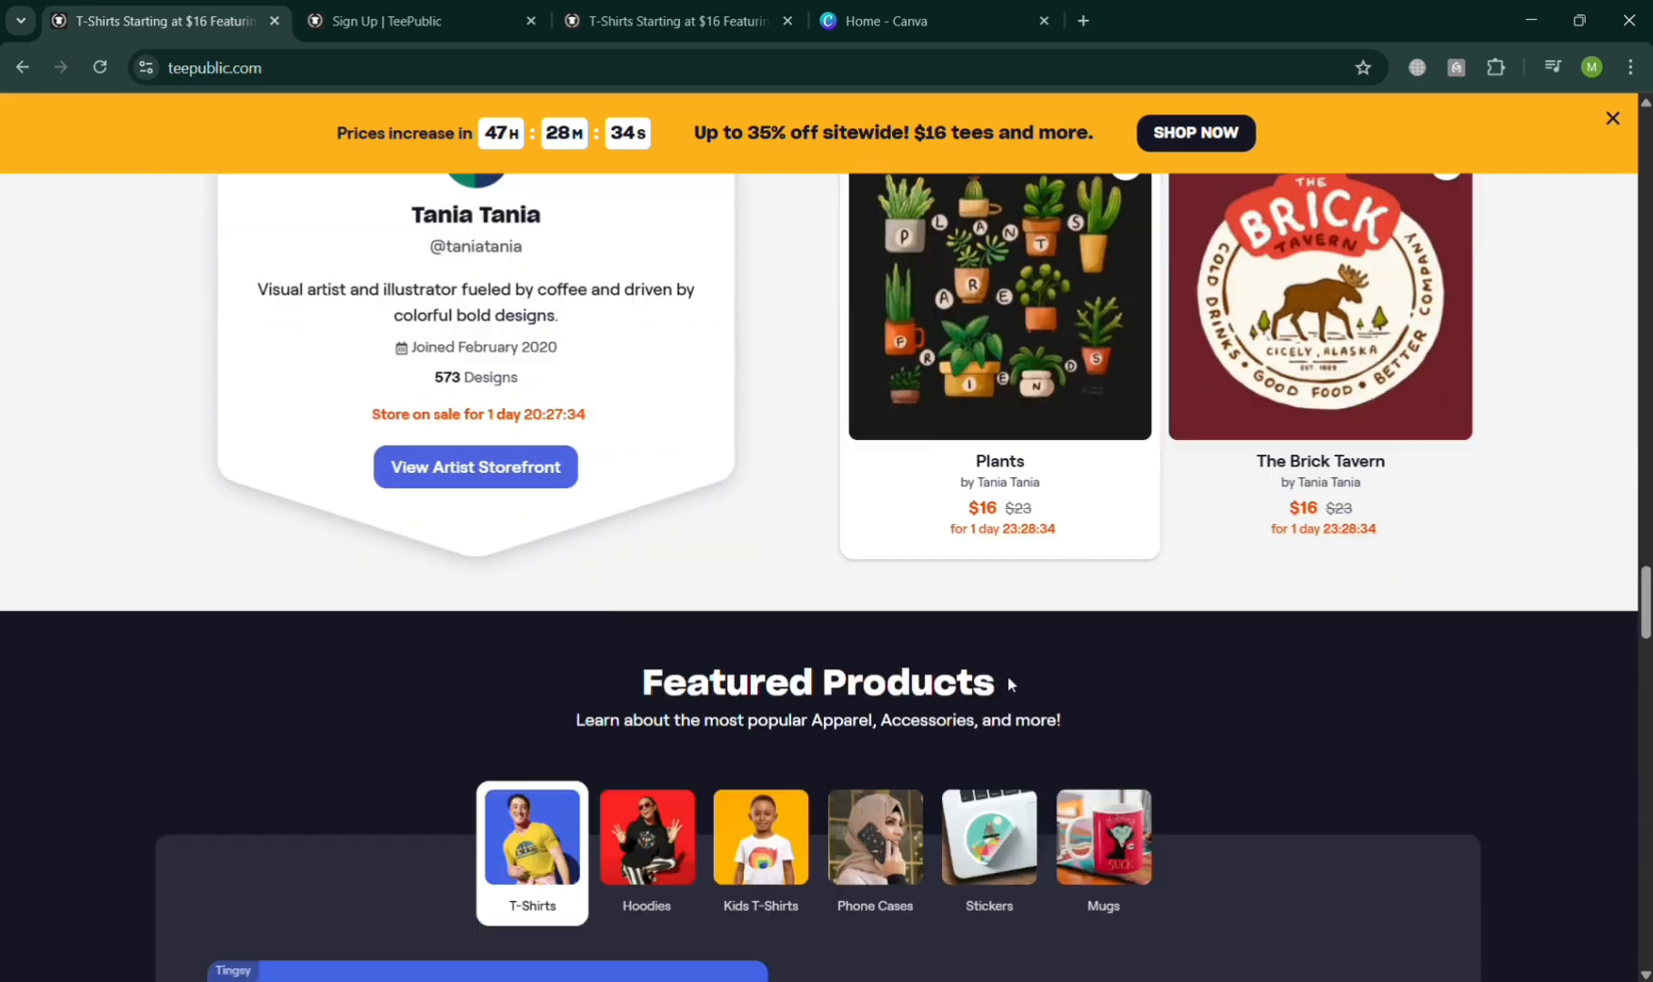
{"action": "scroll", "coordinate": [999, 661], "scroll_direction": "up", "scroll_amount": 3}
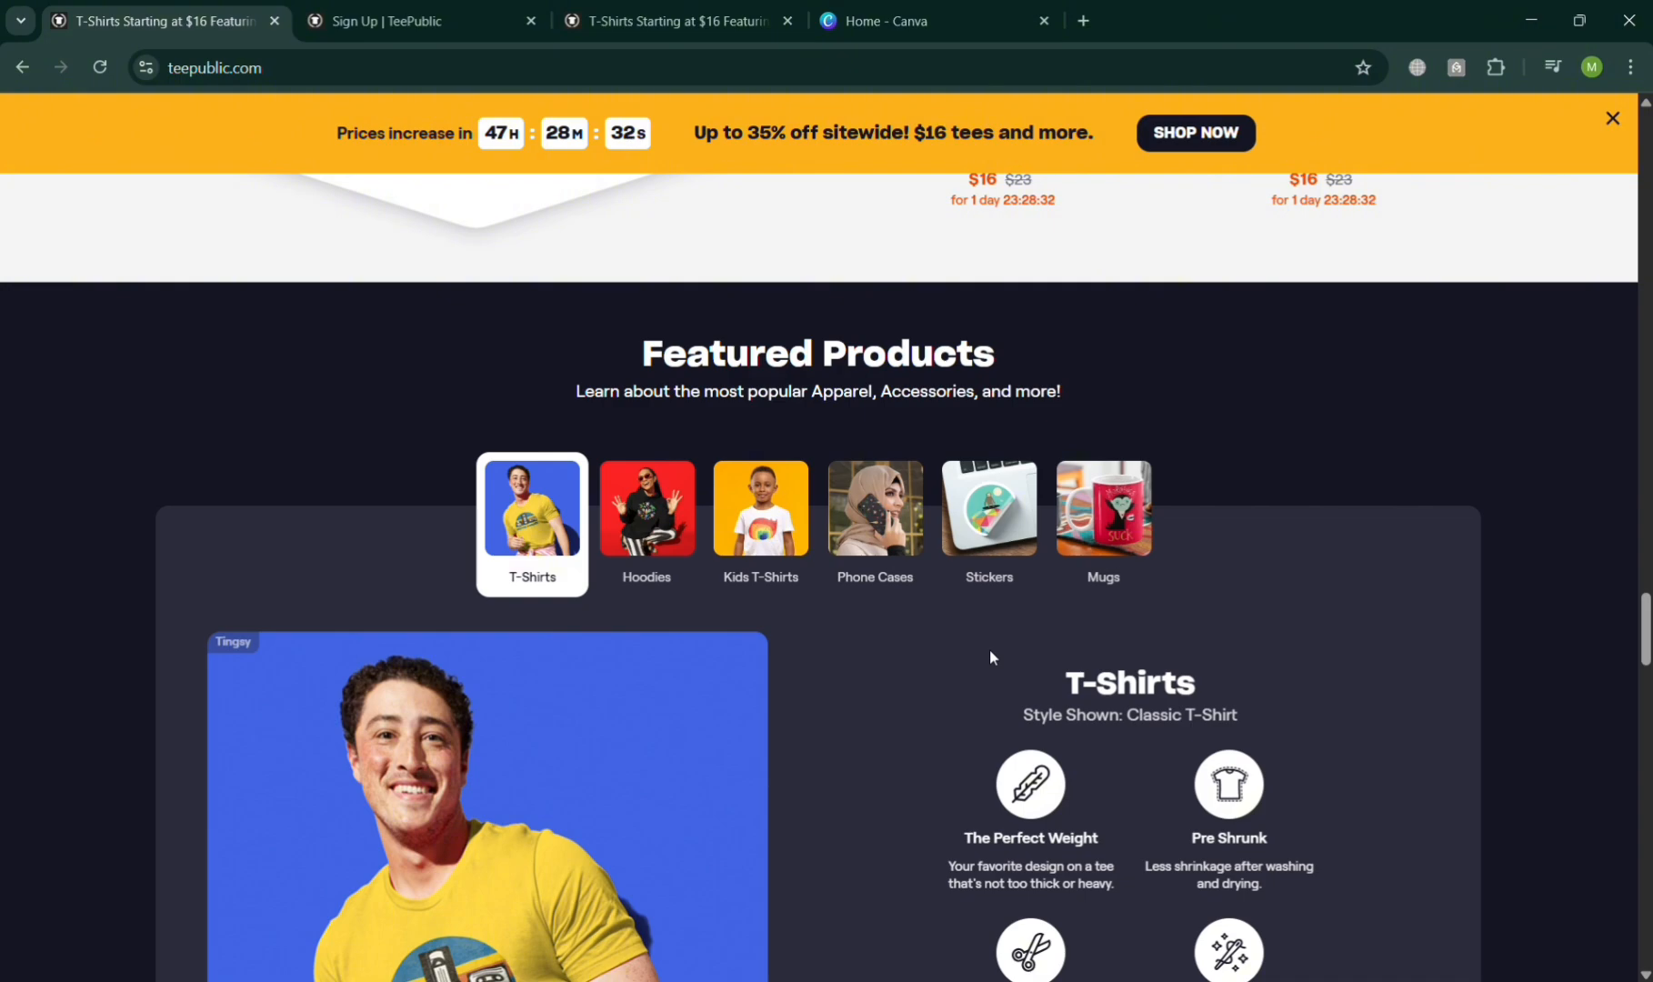
{"action": "scroll", "coordinate": [989, 653], "scroll_direction": "down", "scroll_amount": 18}
{"action": "scroll", "coordinate": [989, 660], "scroll_direction": "down", "scroll_amount": 7}
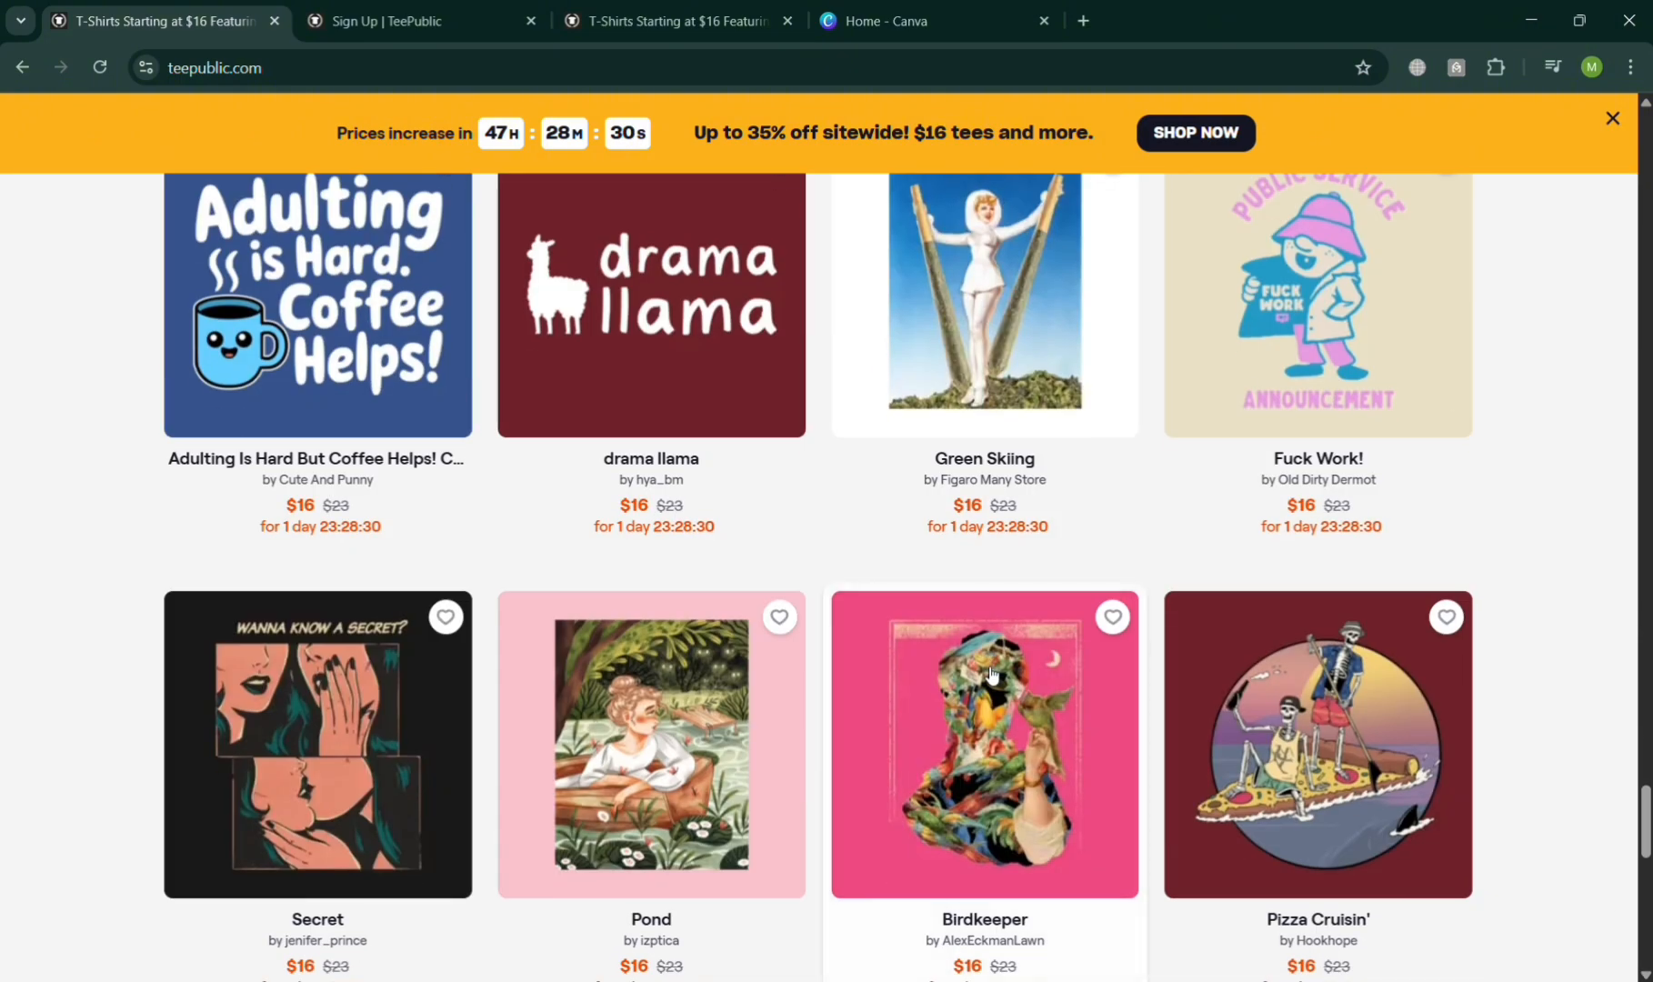
{"action": "scroll", "coordinate": [1006, 684], "scroll_direction": "down", "scroll_amount": 14}
{"action": "scroll", "coordinate": [986, 661], "scroll_direction": "up", "scroll_amount": 20}
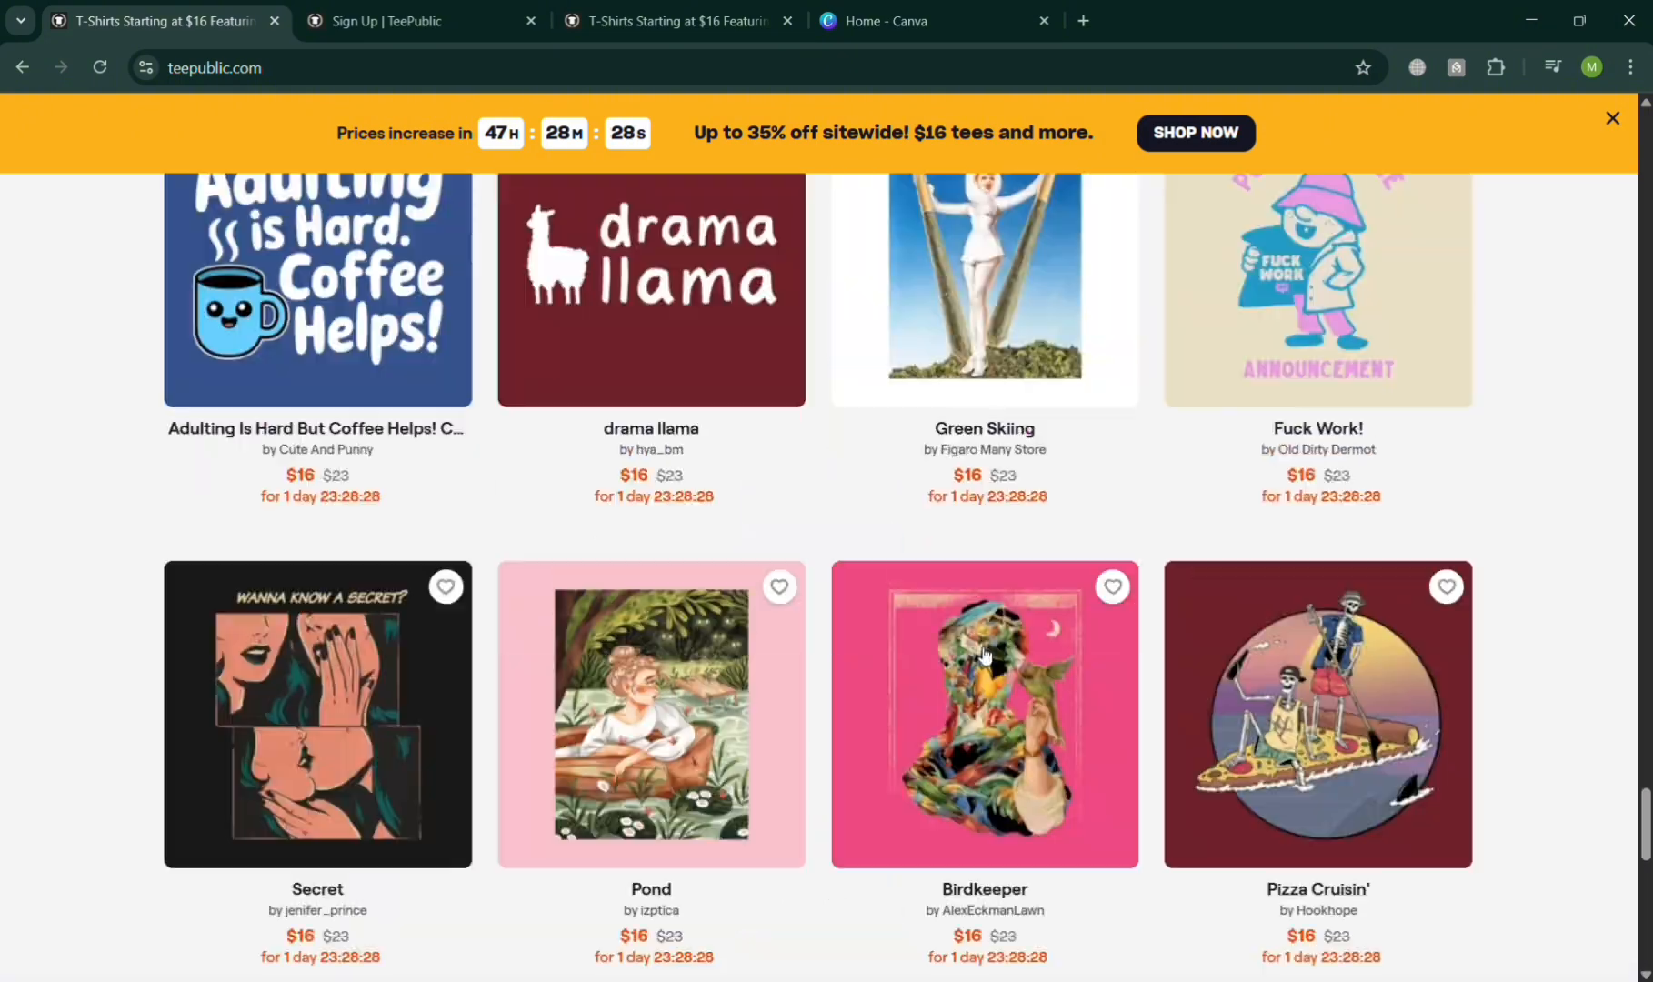
{"action": "scroll", "coordinate": [995, 641], "scroll_direction": "up", "scroll_amount": 15}
{"action": "scroll", "coordinate": [995, 641], "scroll_direction": "down", "scroll_amount": 8}
{"action": "scroll", "coordinate": [993, 636], "scroll_direction": "up", "scroll_amount": 6}
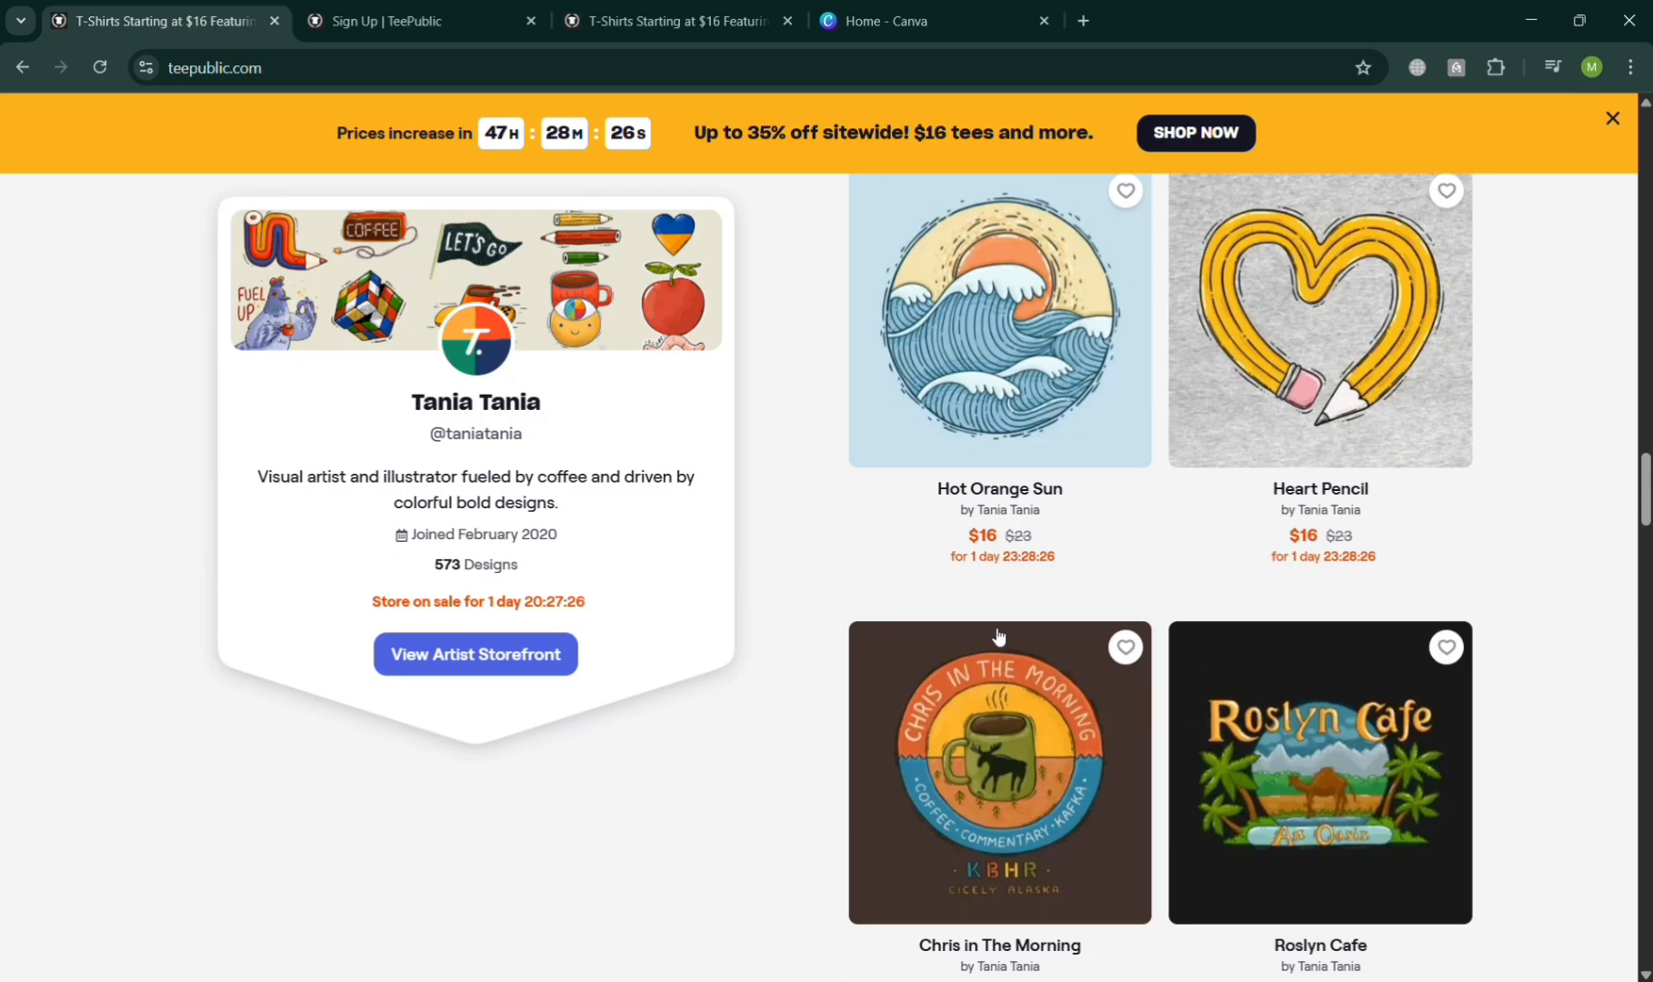
{"action": "scroll", "coordinate": [995, 633], "scroll_direction": "up", "scroll_amount": 20}
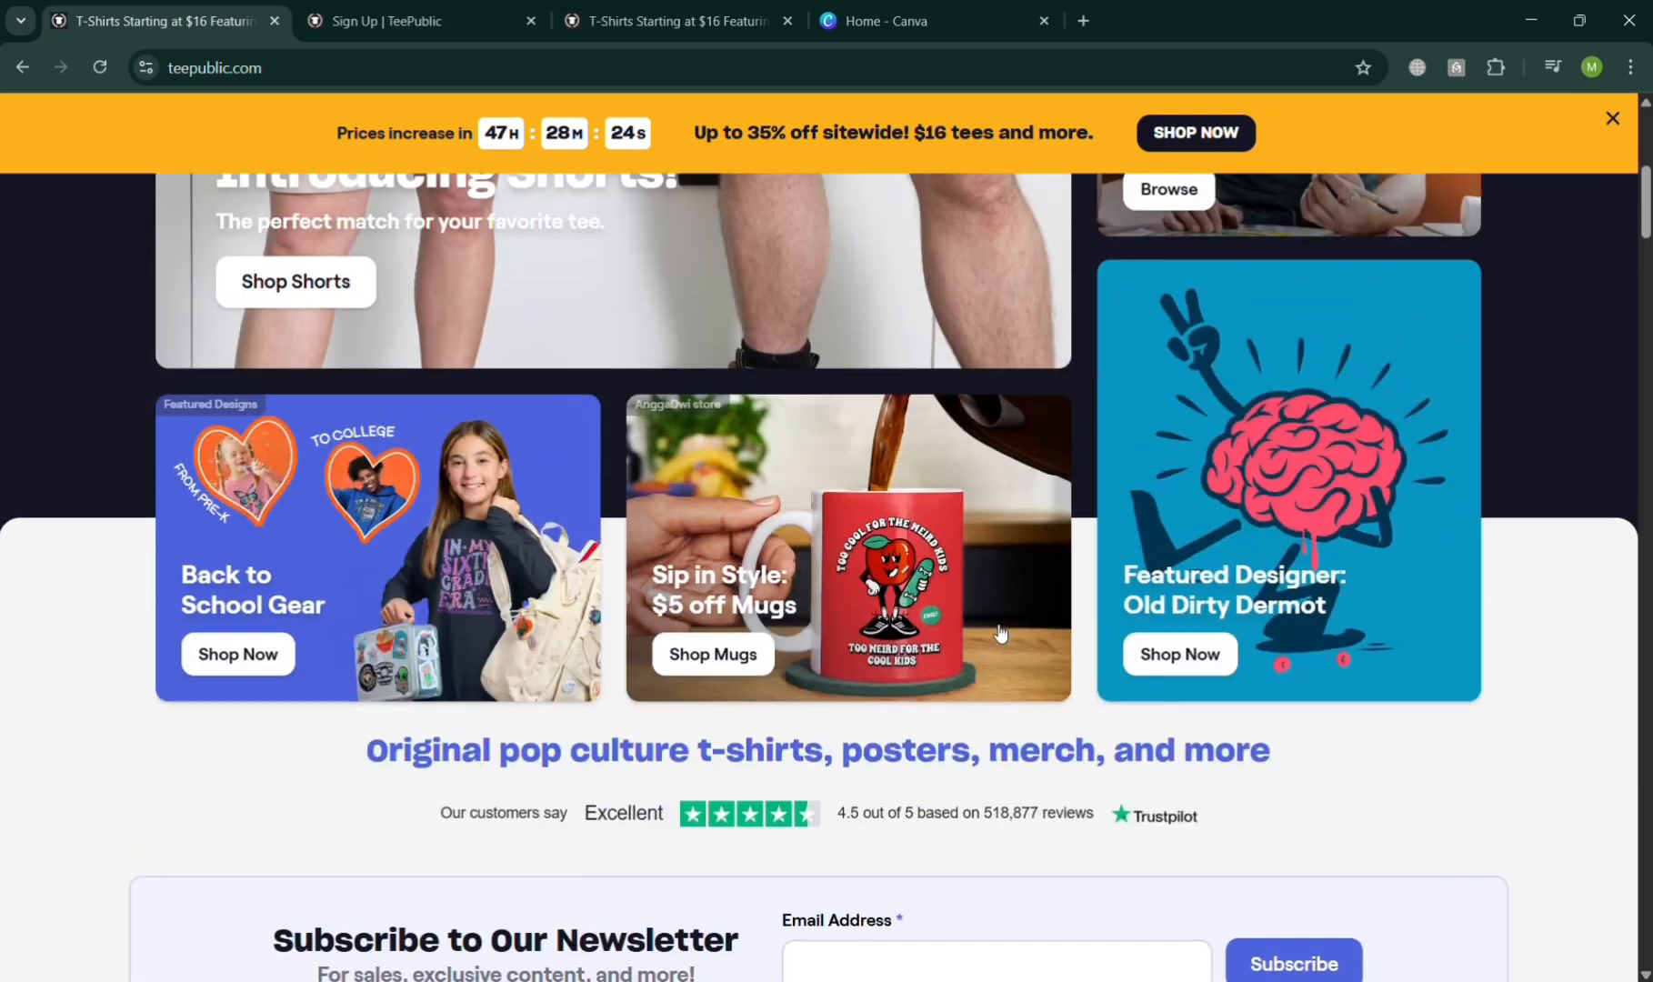
{"action": "scroll", "coordinate": [1001, 633], "scroll_direction": "up", "scroll_amount": 1}
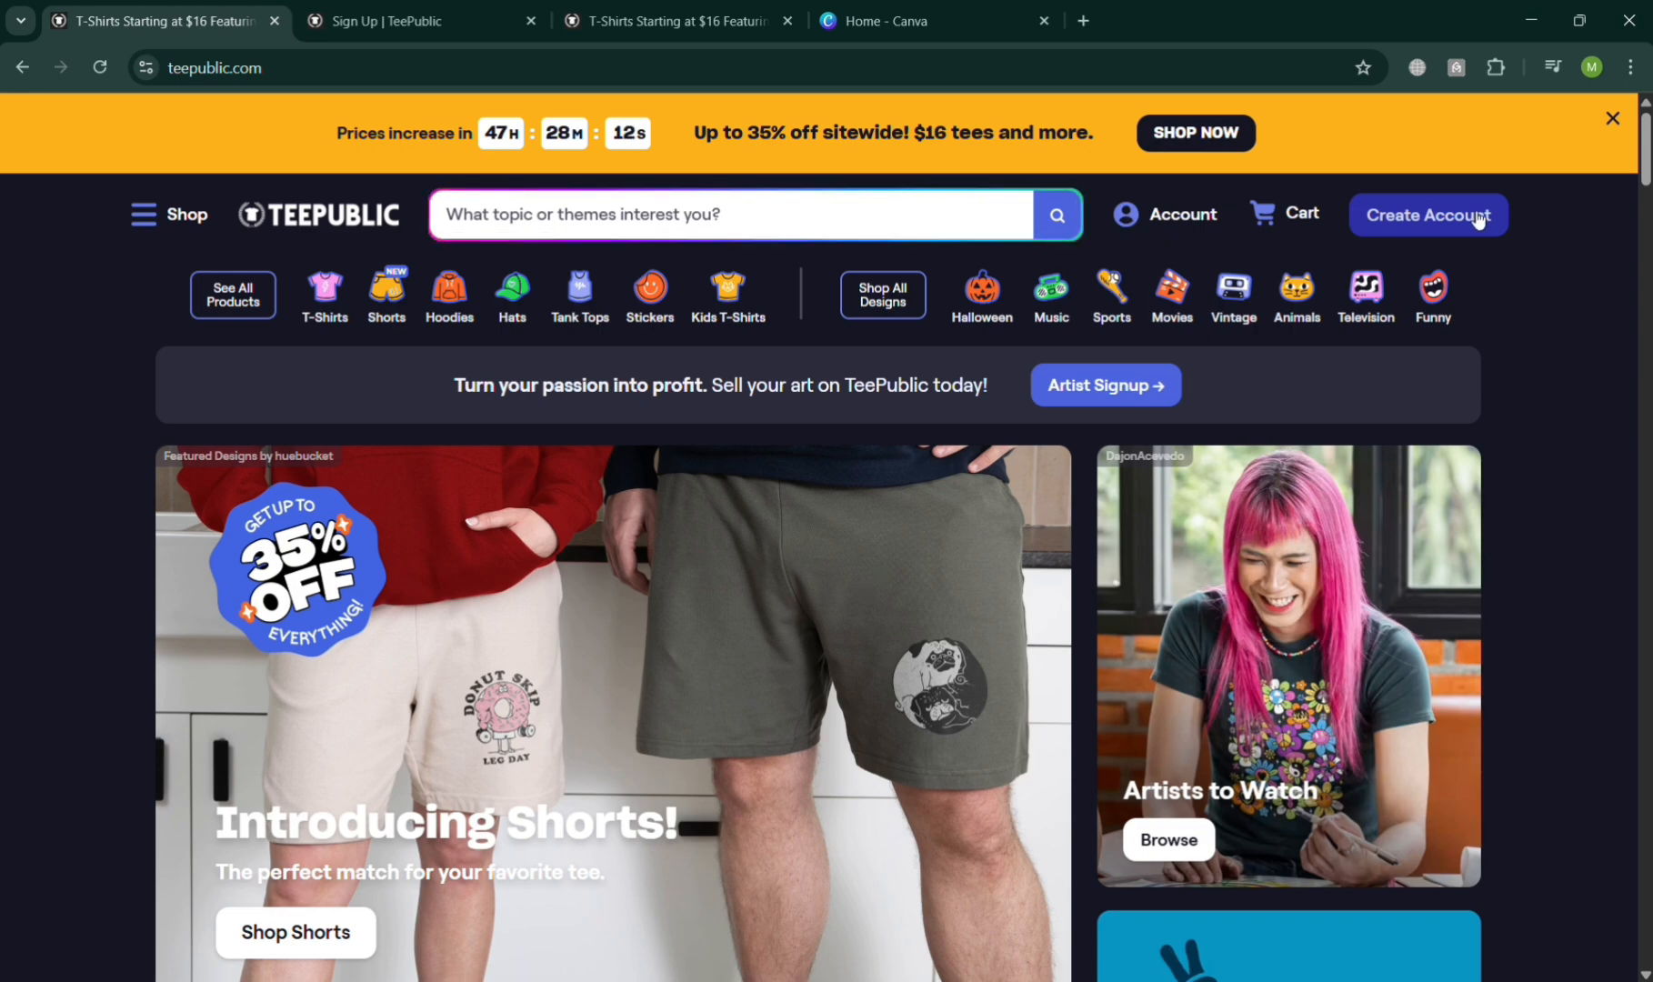
- View the account sign-up form, and open the design upload page through Sell Your Art in the signed-in account
{"action": "left_click", "coordinate": [428, 8]}
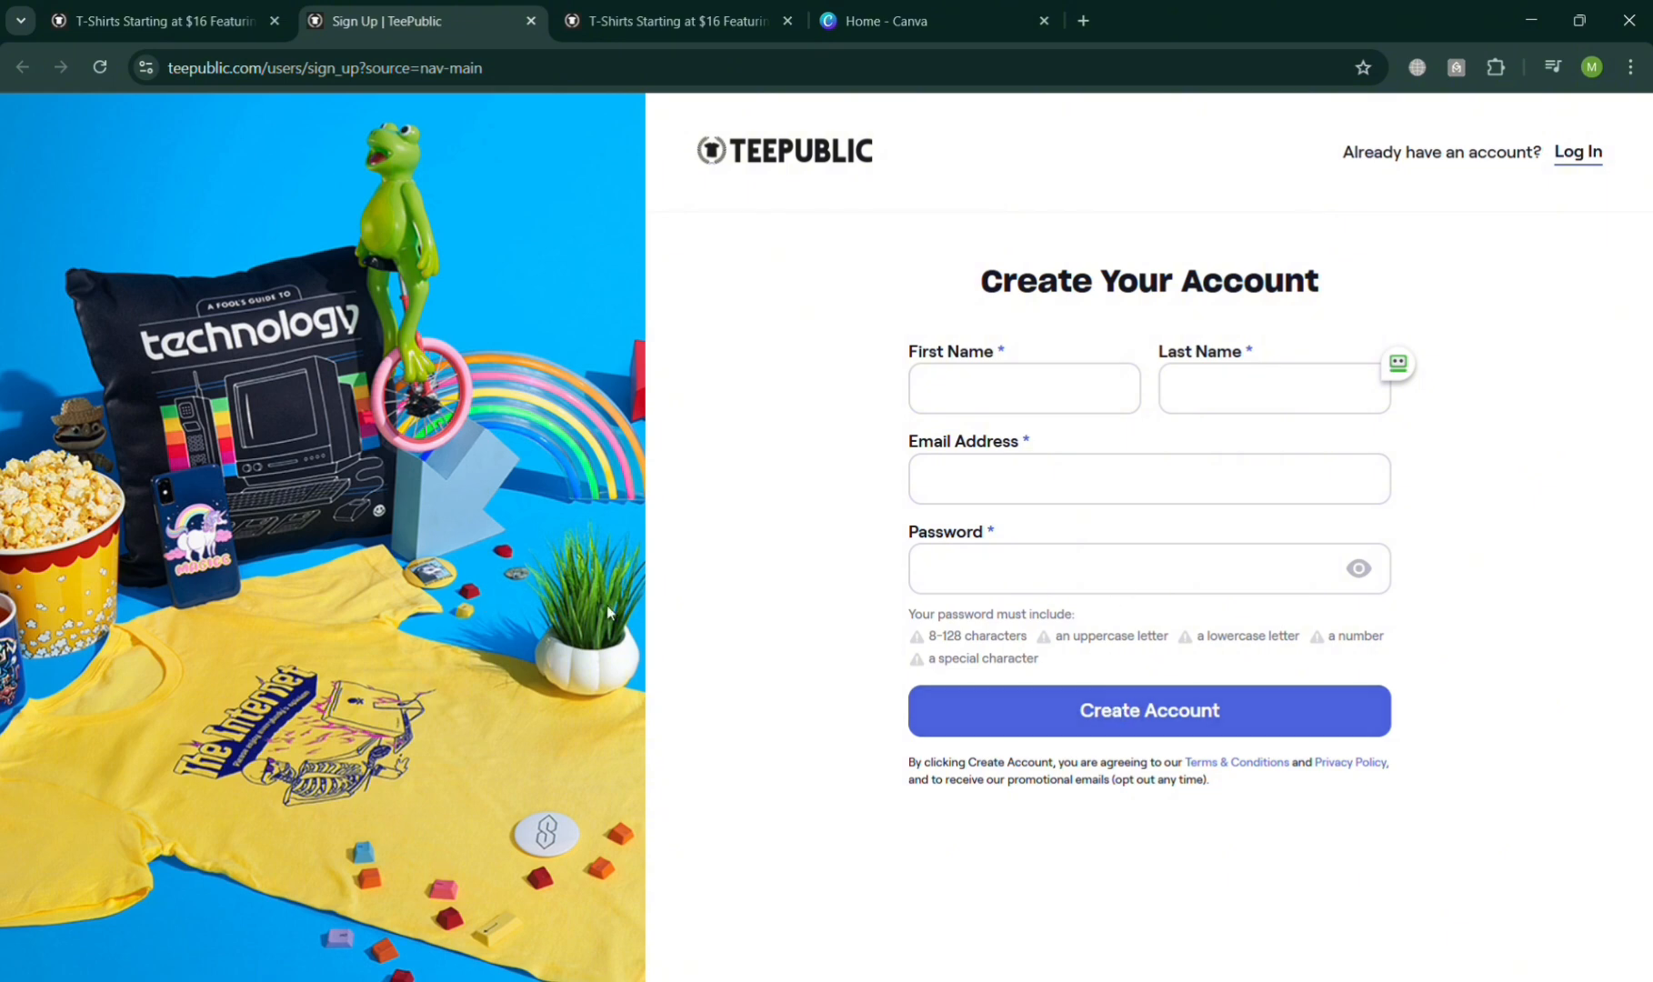
{"action": "left_click", "coordinate": [674, 9]}
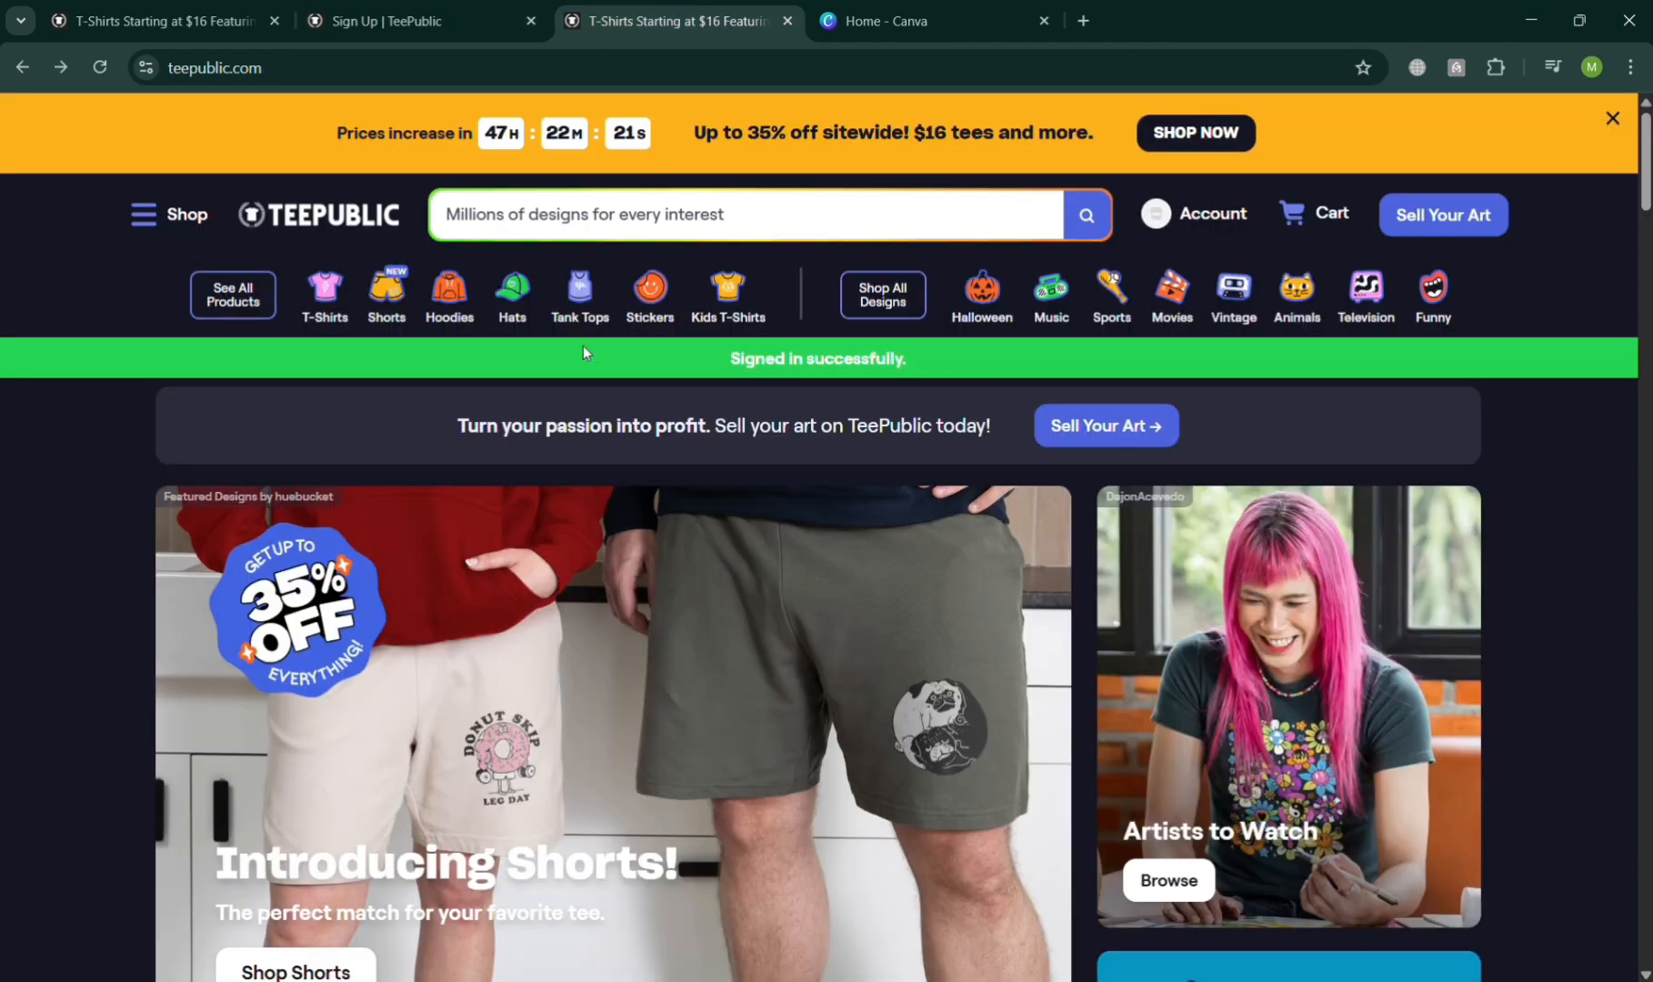
{"action": "left_click", "coordinate": [1219, 218]}
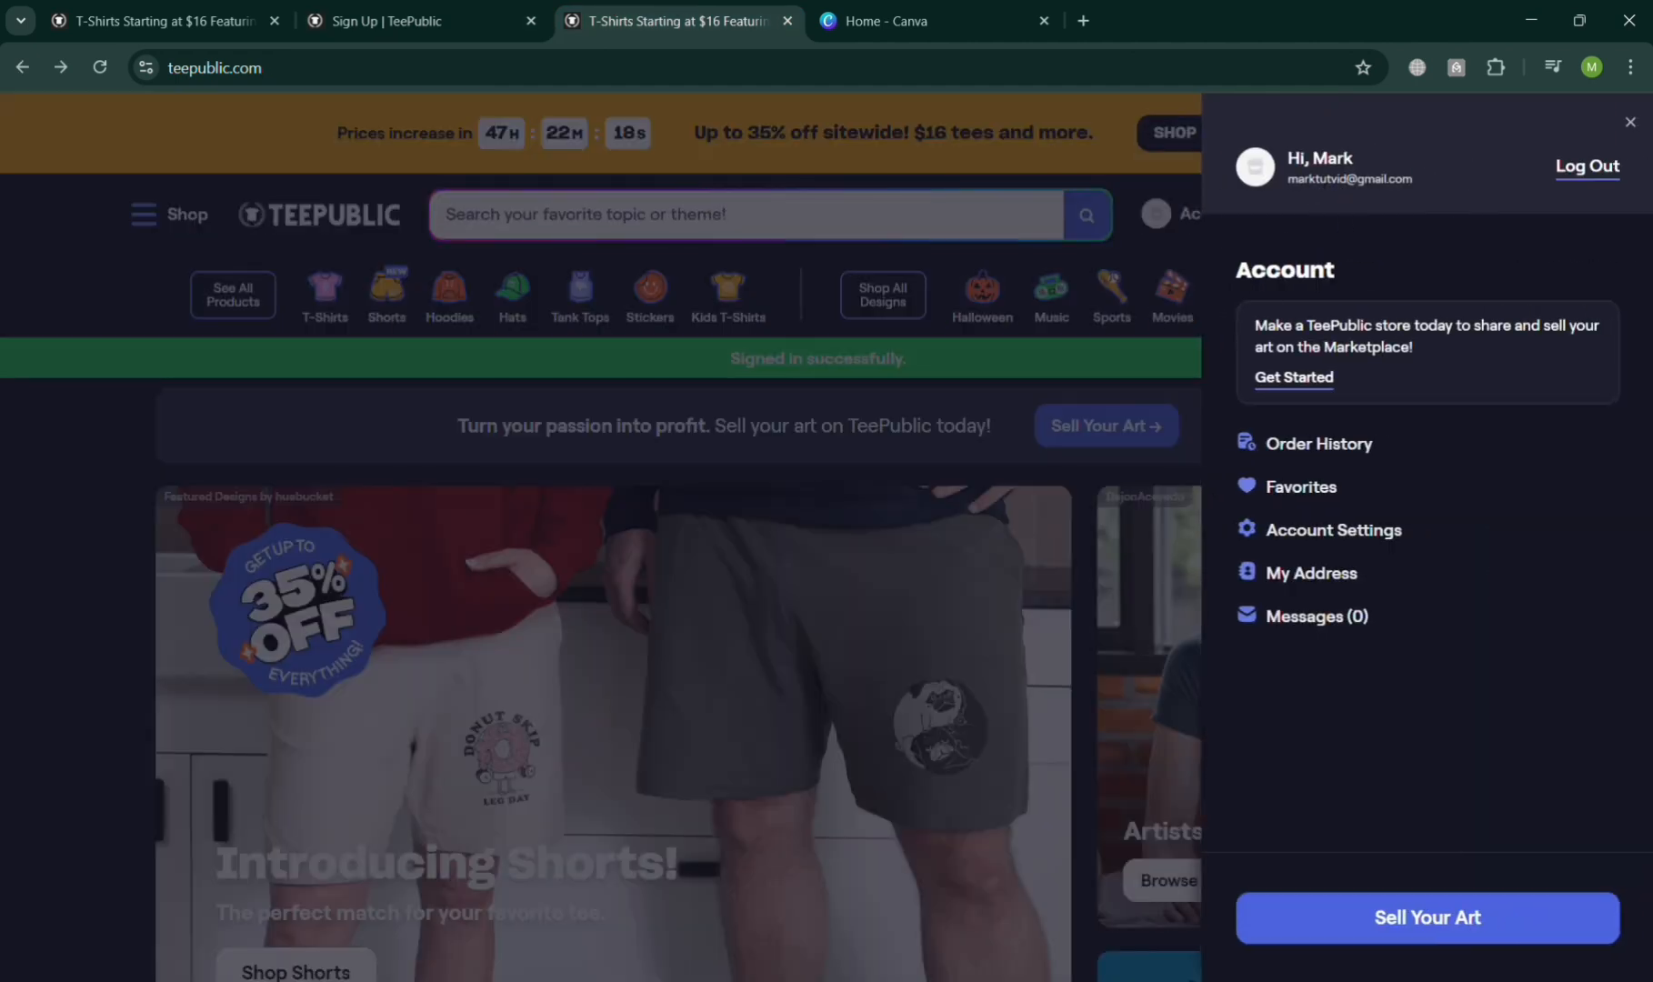
{"action": "left_click", "coordinate": [1406, 931]}
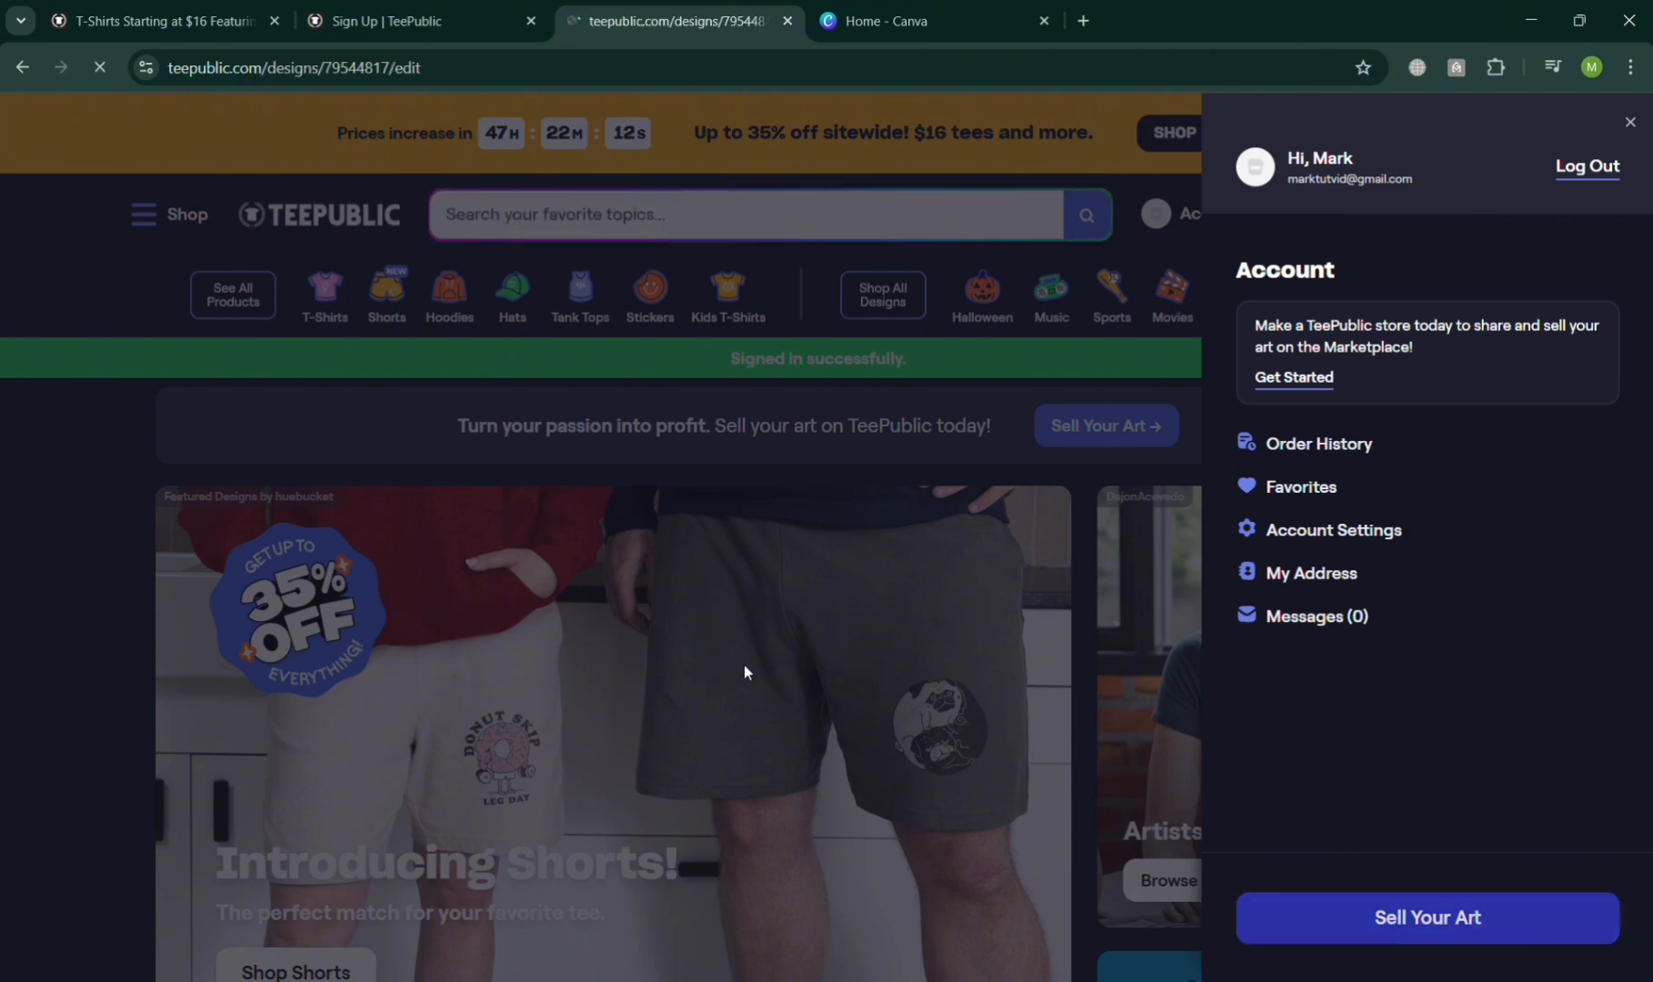
- Examine the Upload A Design page, including the single-file upload area, the multi-file option and the file requirements
{"action": "scroll", "coordinate": [989, 436], "scroll_direction": "down", "scroll_amount": 3}
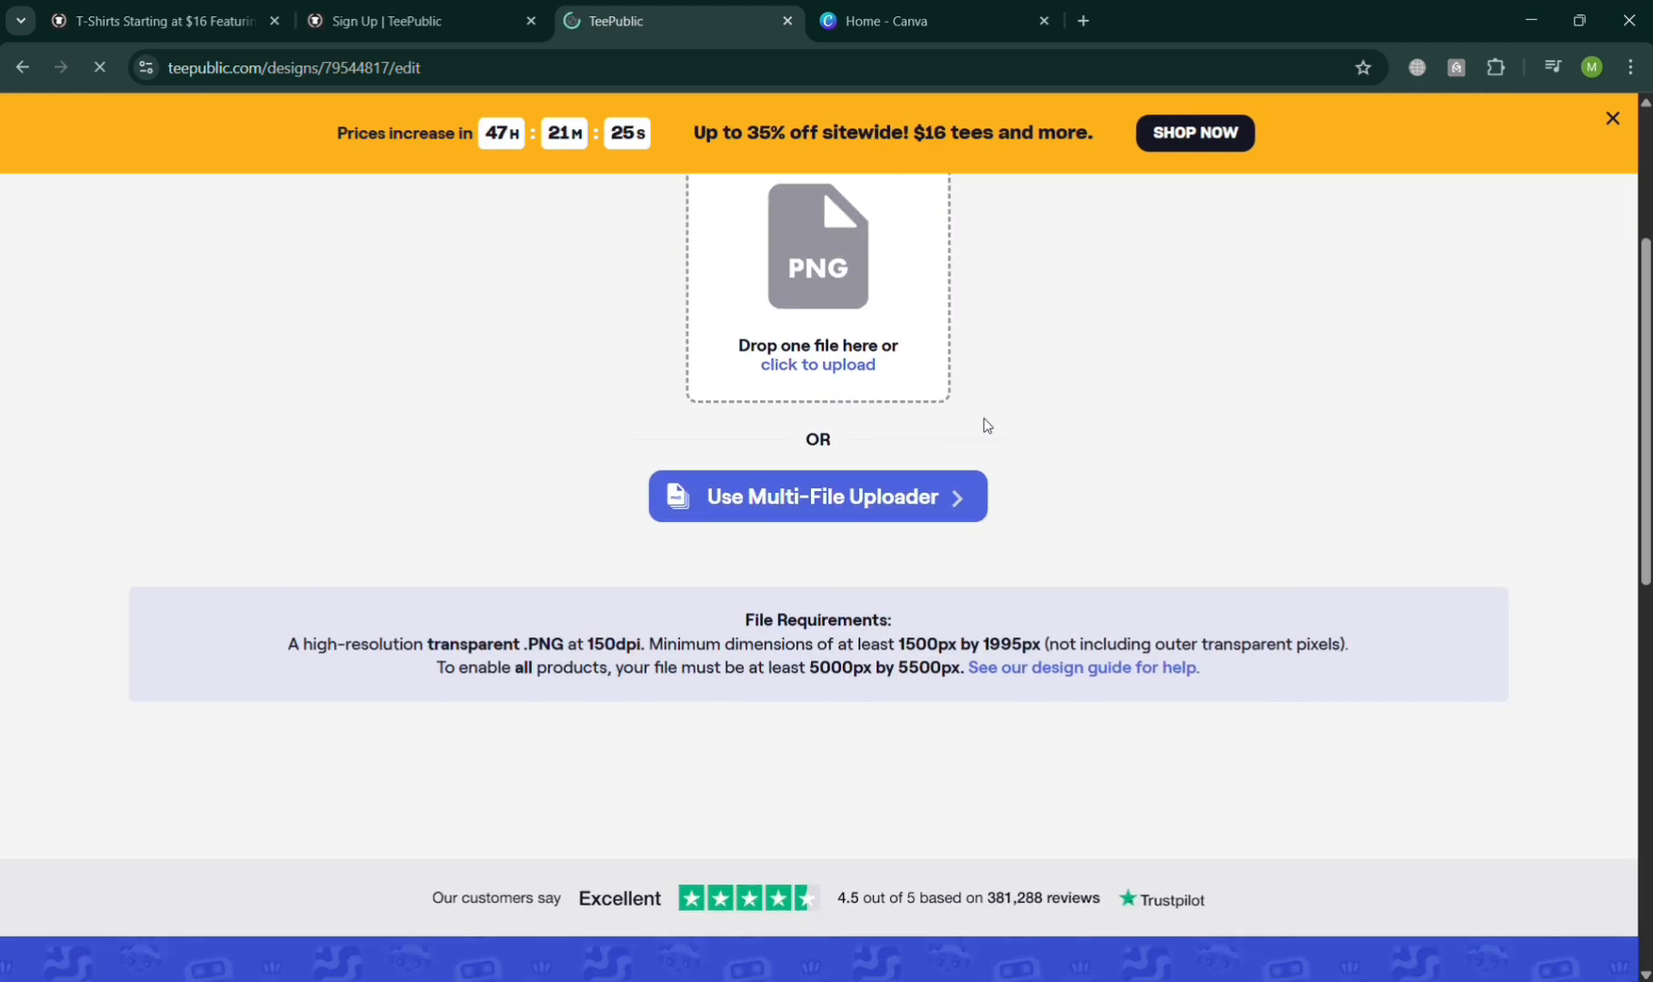
{"action": "scroll", "coordinate": [987, 425], "scroll_direction": "up", "scroll_amount": 2}
{"action": "scroll", "coordinate": [846, 455], "scroll_direction": "up", "scroll_amount": 1}
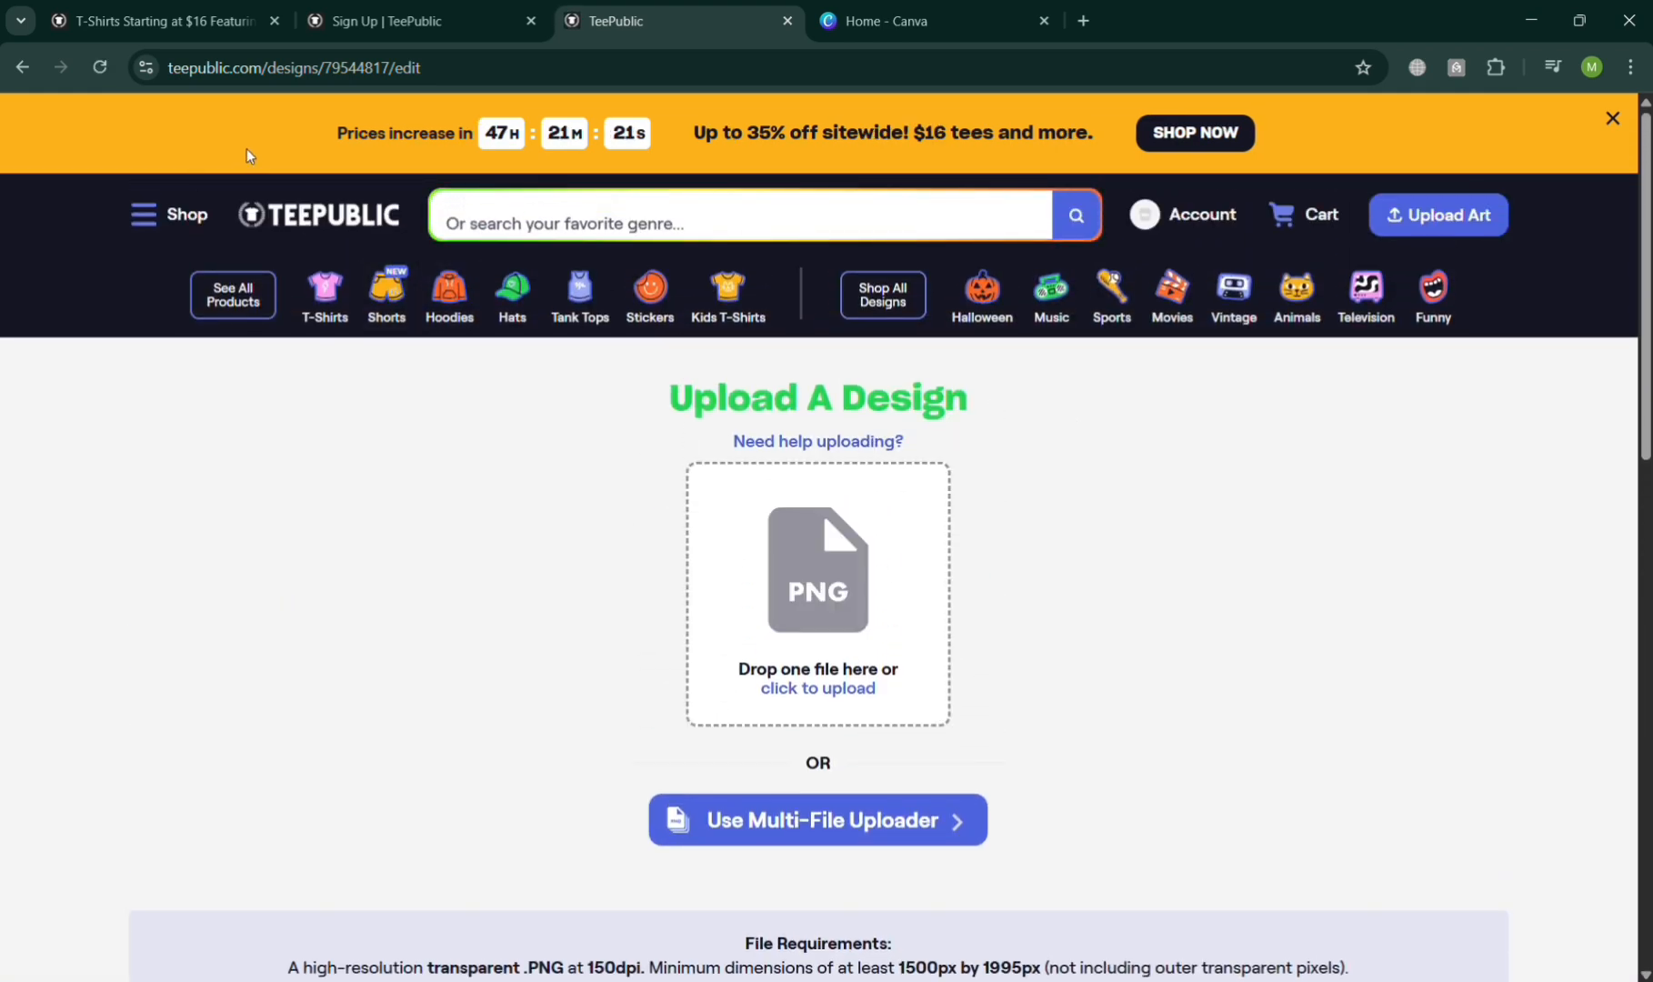
{"action": "scroll", "coordinate": [1292, 310], "scroll_direction": "down", "scroll_amount": 3}
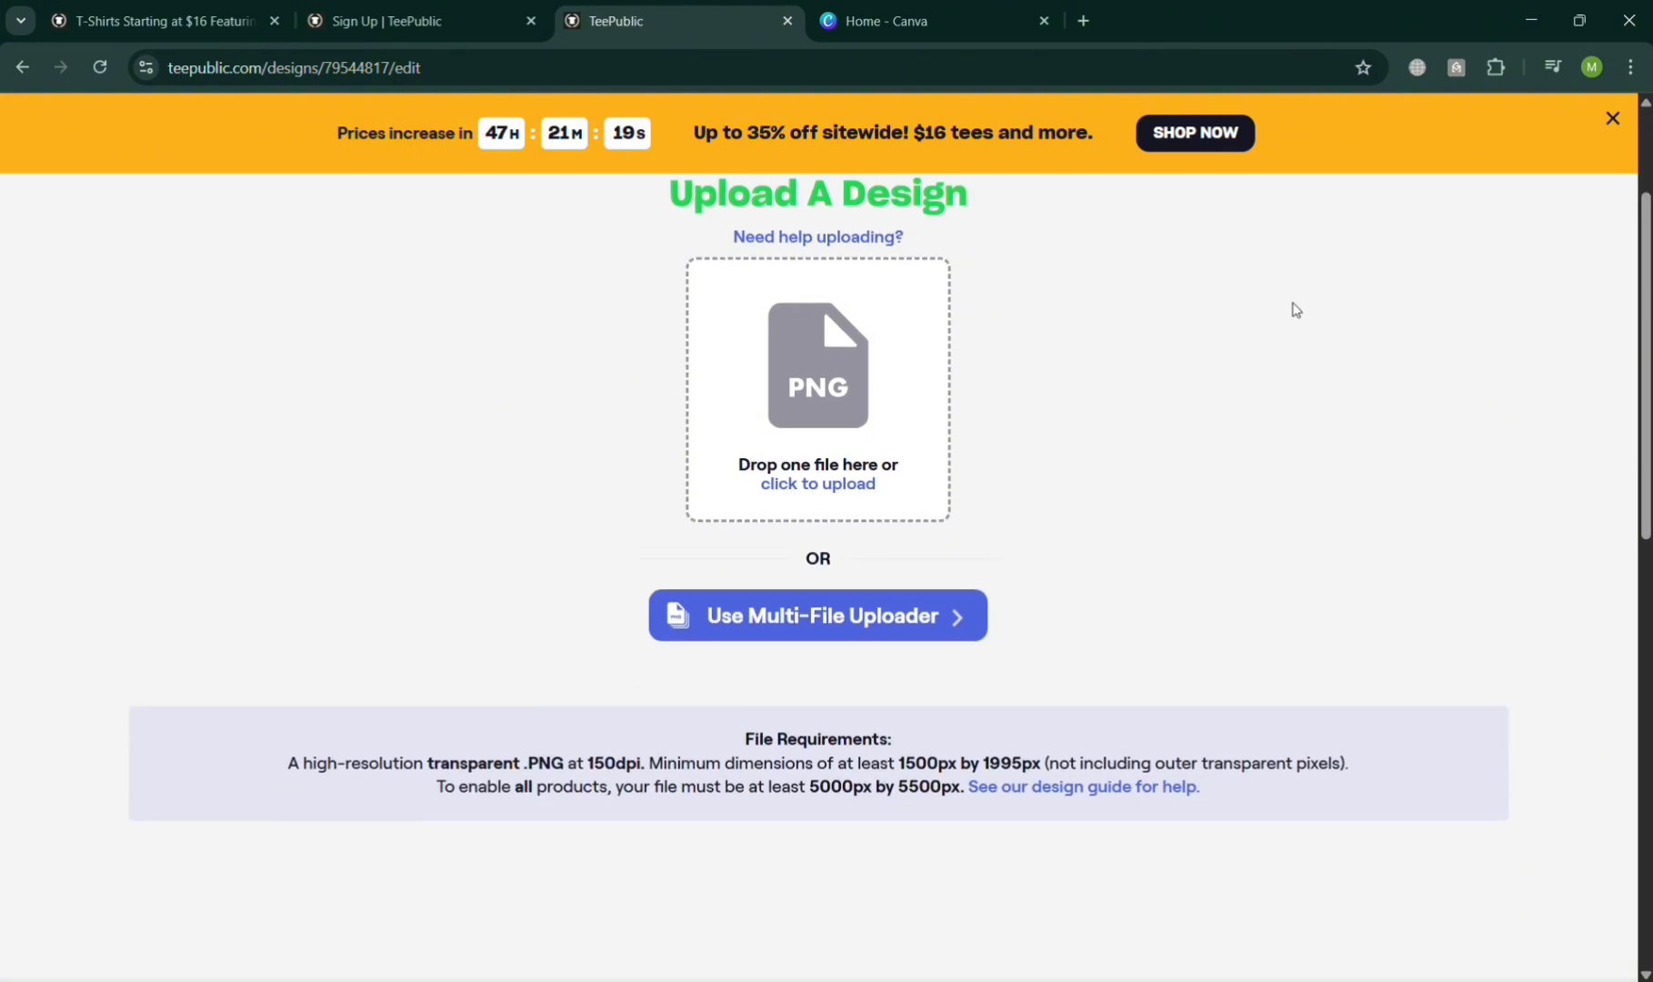
{"action": "scroll", "coordinate": [1012, 415], "scroll_direction": "up", "scroll_amount": 3}
{"action": "scroll", "coordinate": [938, 465], "scroll_direction": "down", "scroll_amount": 3}
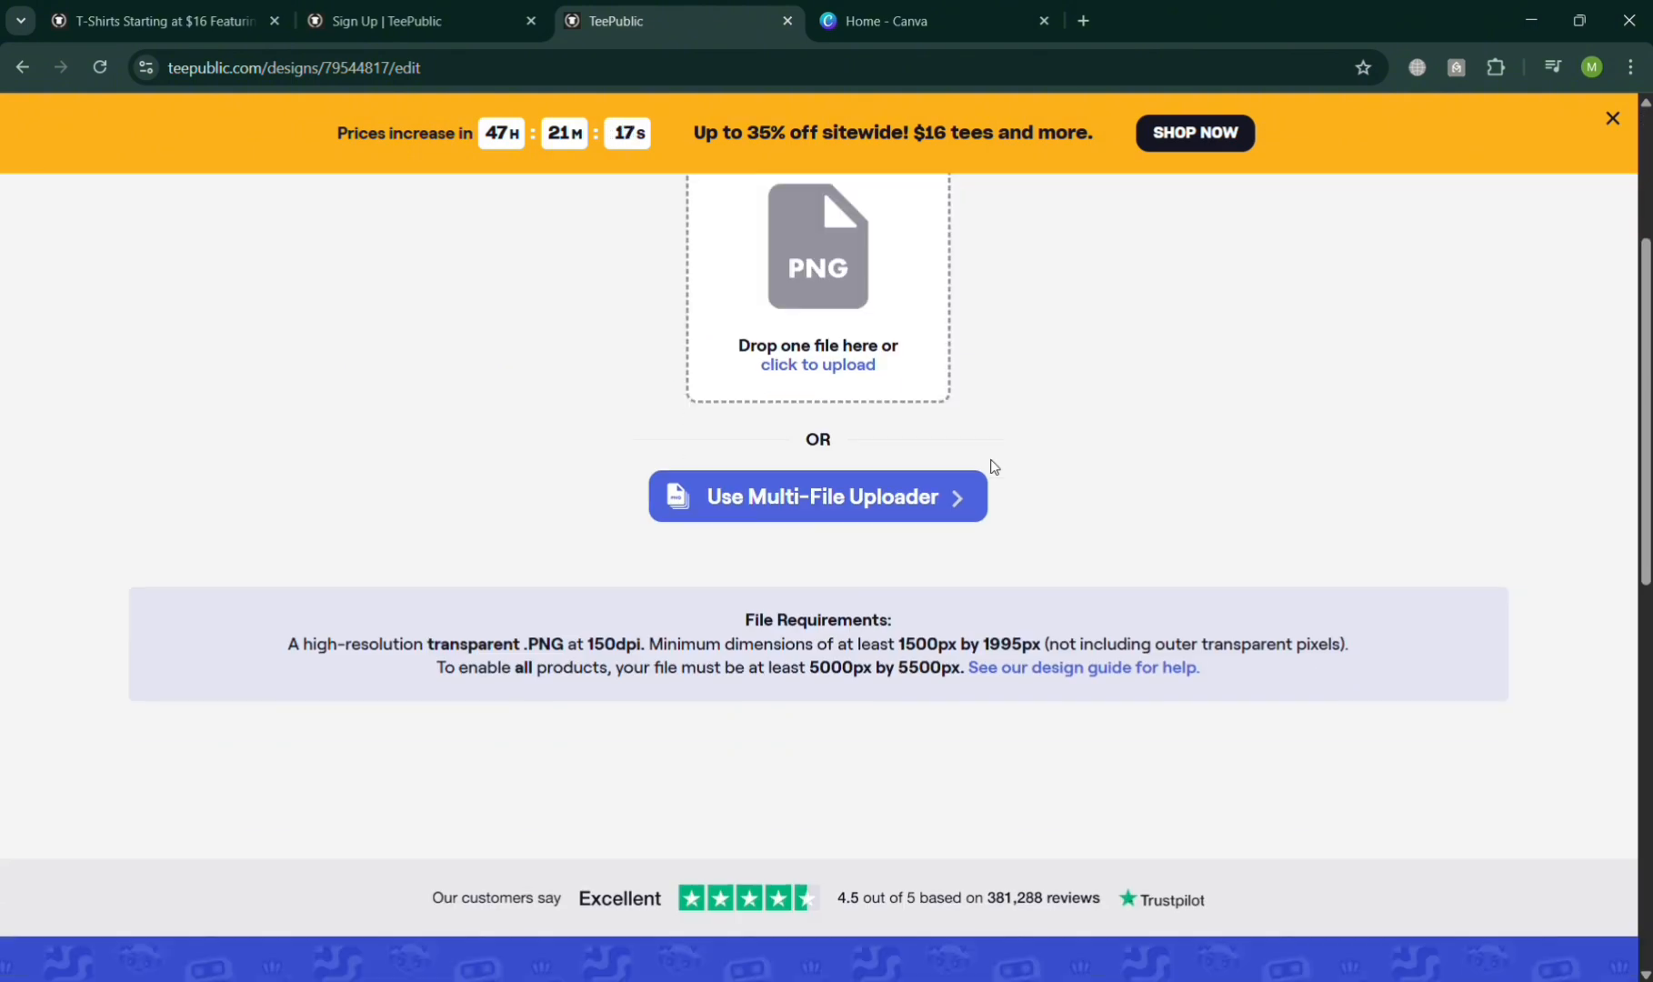
{"action": "scroll", "coordinate": [992, 410], "scroll_direction": "down", "scroll_amount": 1}
{"action": "scroll", "coordinate": [977, 427], "scroll_direction": "up", "scroll_amount": 5}
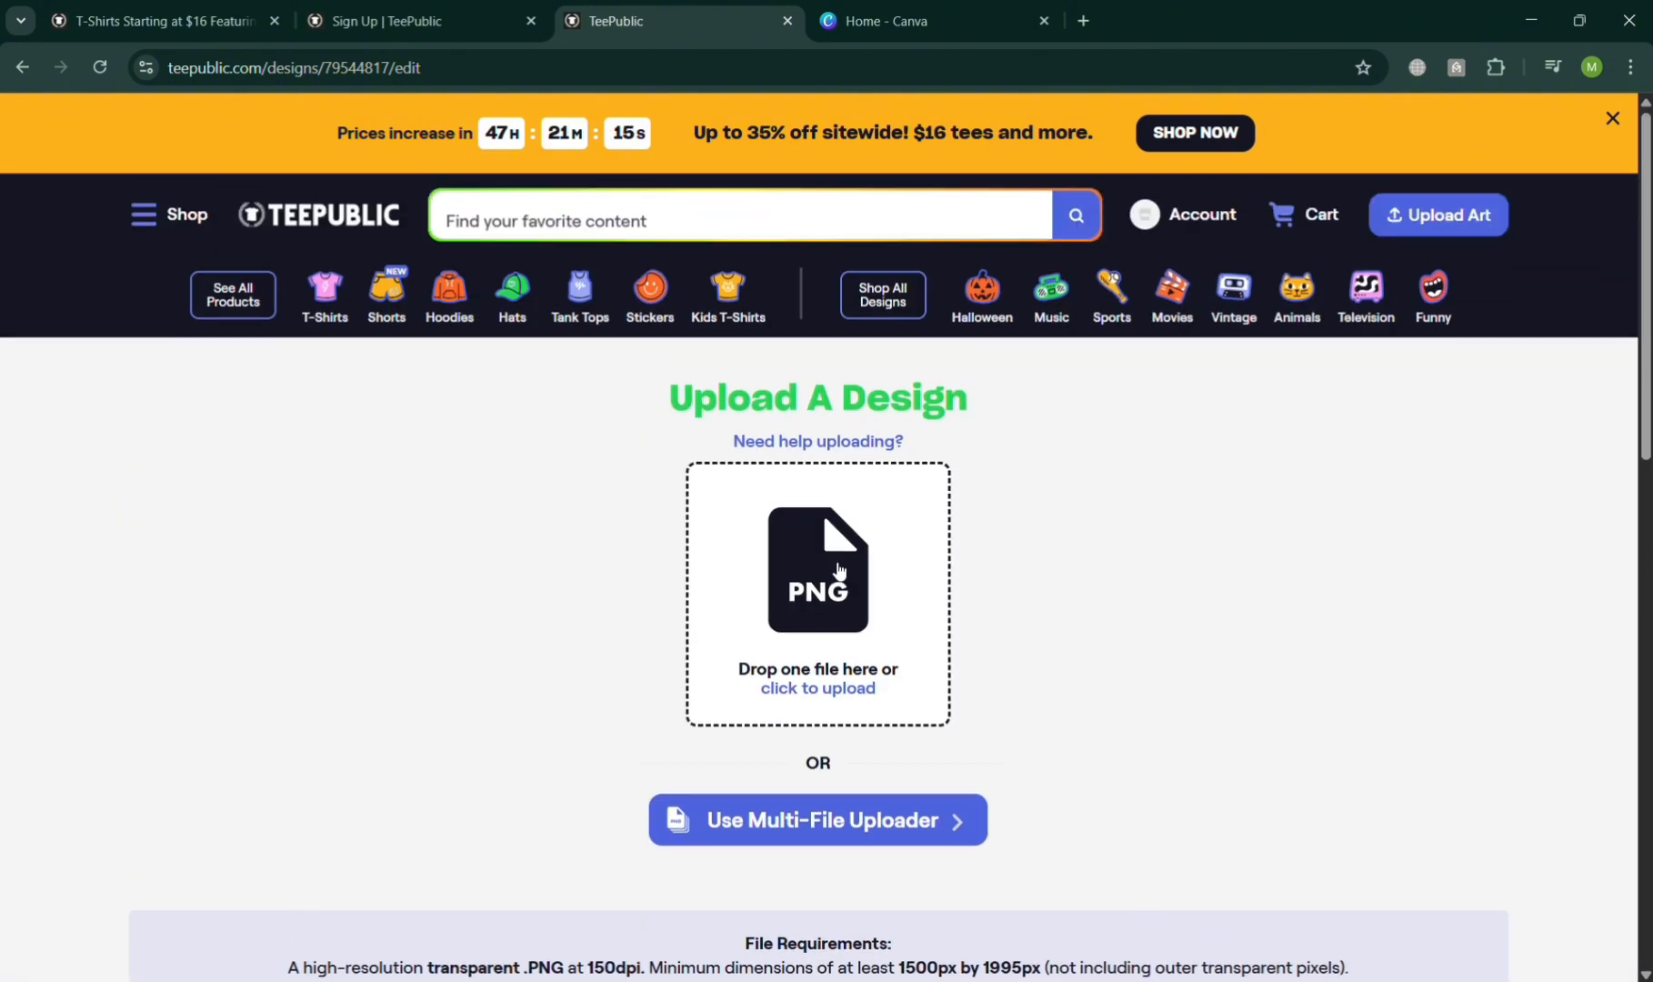
- Open the multi-file uploader and switch back to the single-file uploader
{"action": "left_click", "coordinate": [903, 823]}
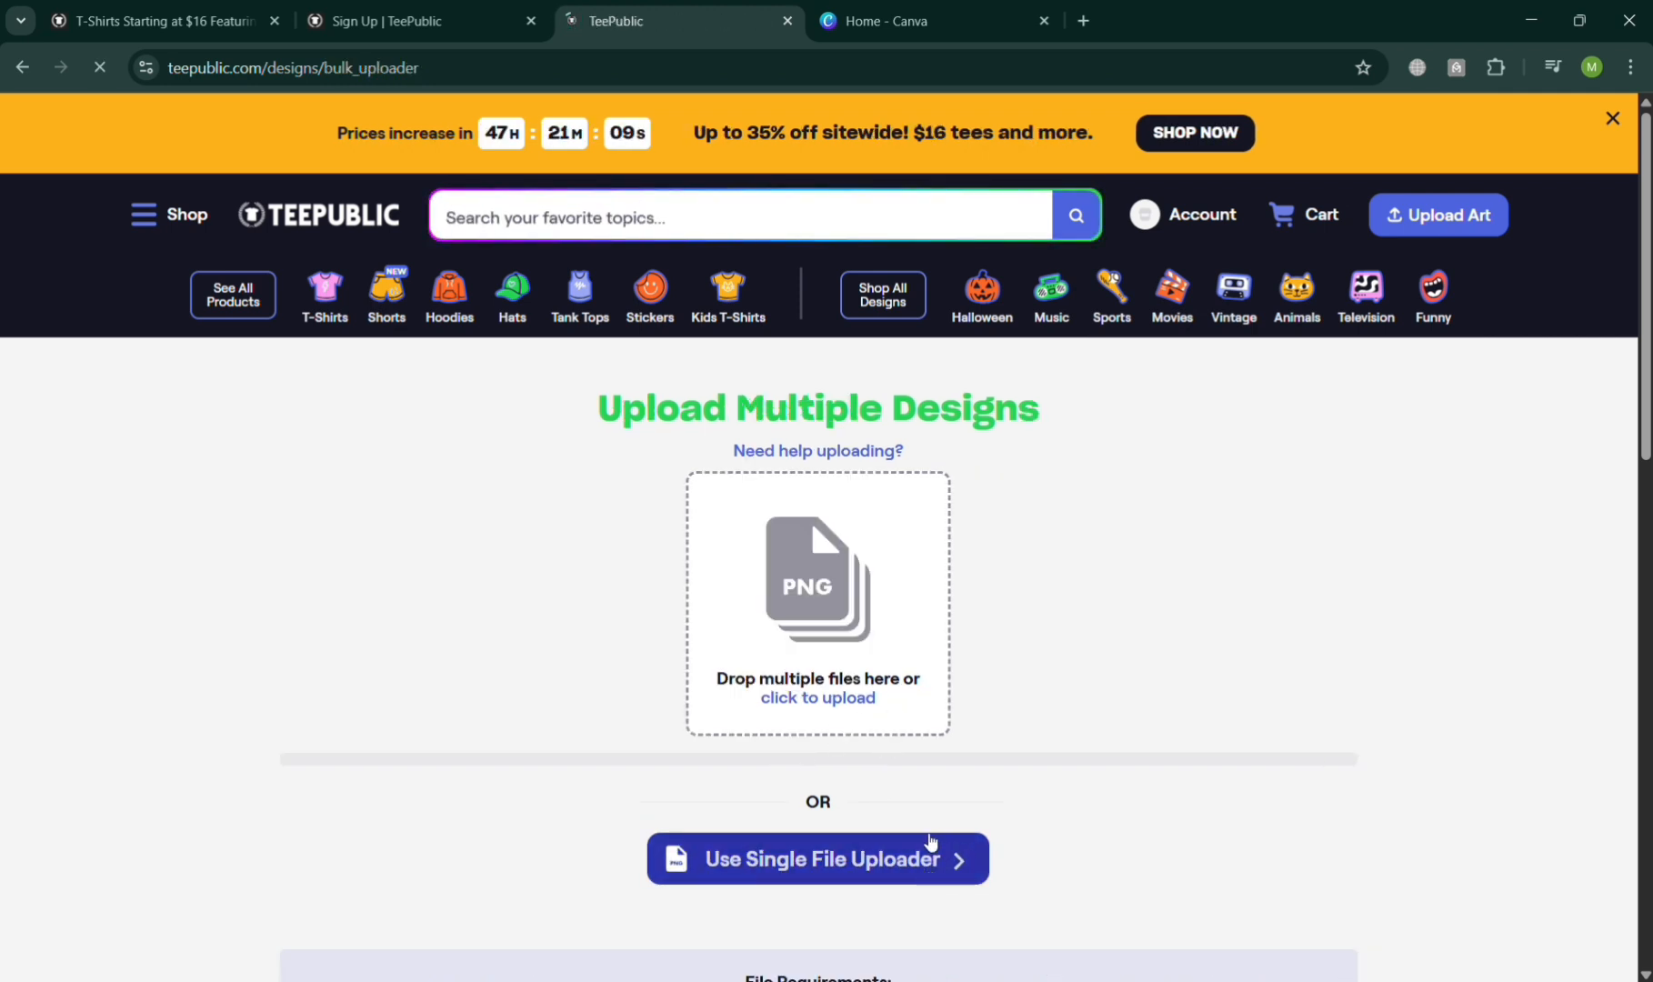
{"action": "left_click", "coordinate": [955, 850]}
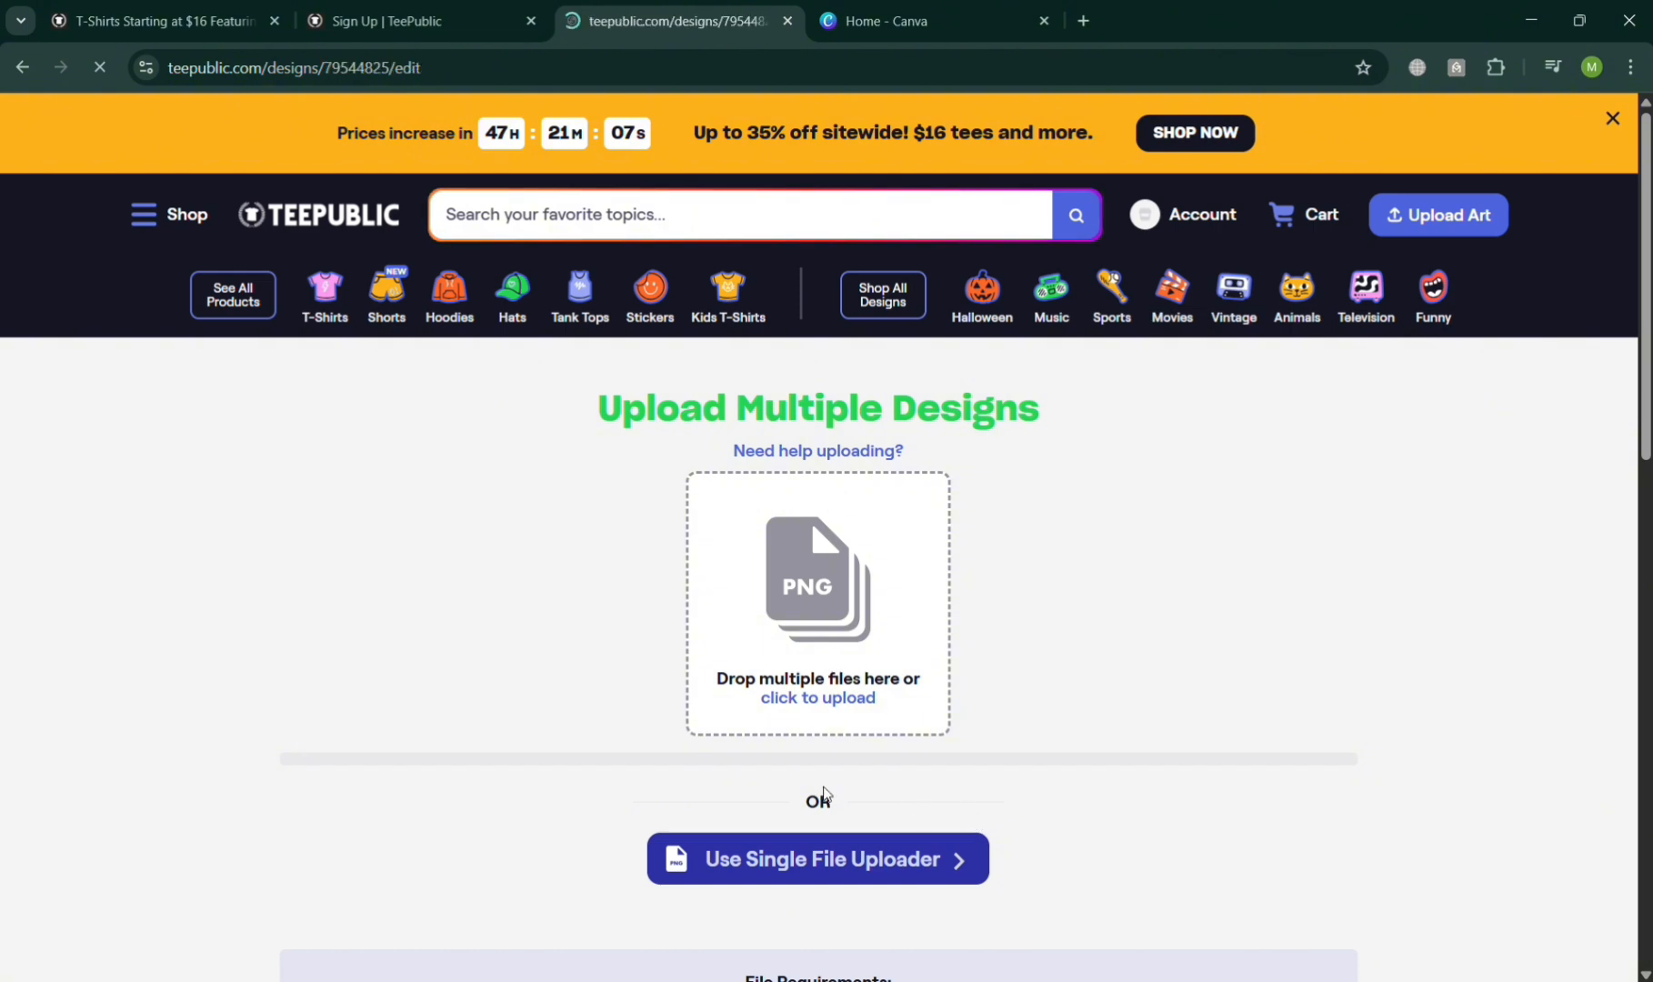
- Read the file requirements for PNG transparency, resolution and minimum dimensions on the single-file upload page
{"action": "scroll", "coordinate": [953, 621], "scroll_direction": "down", "scroll_amount": 5}
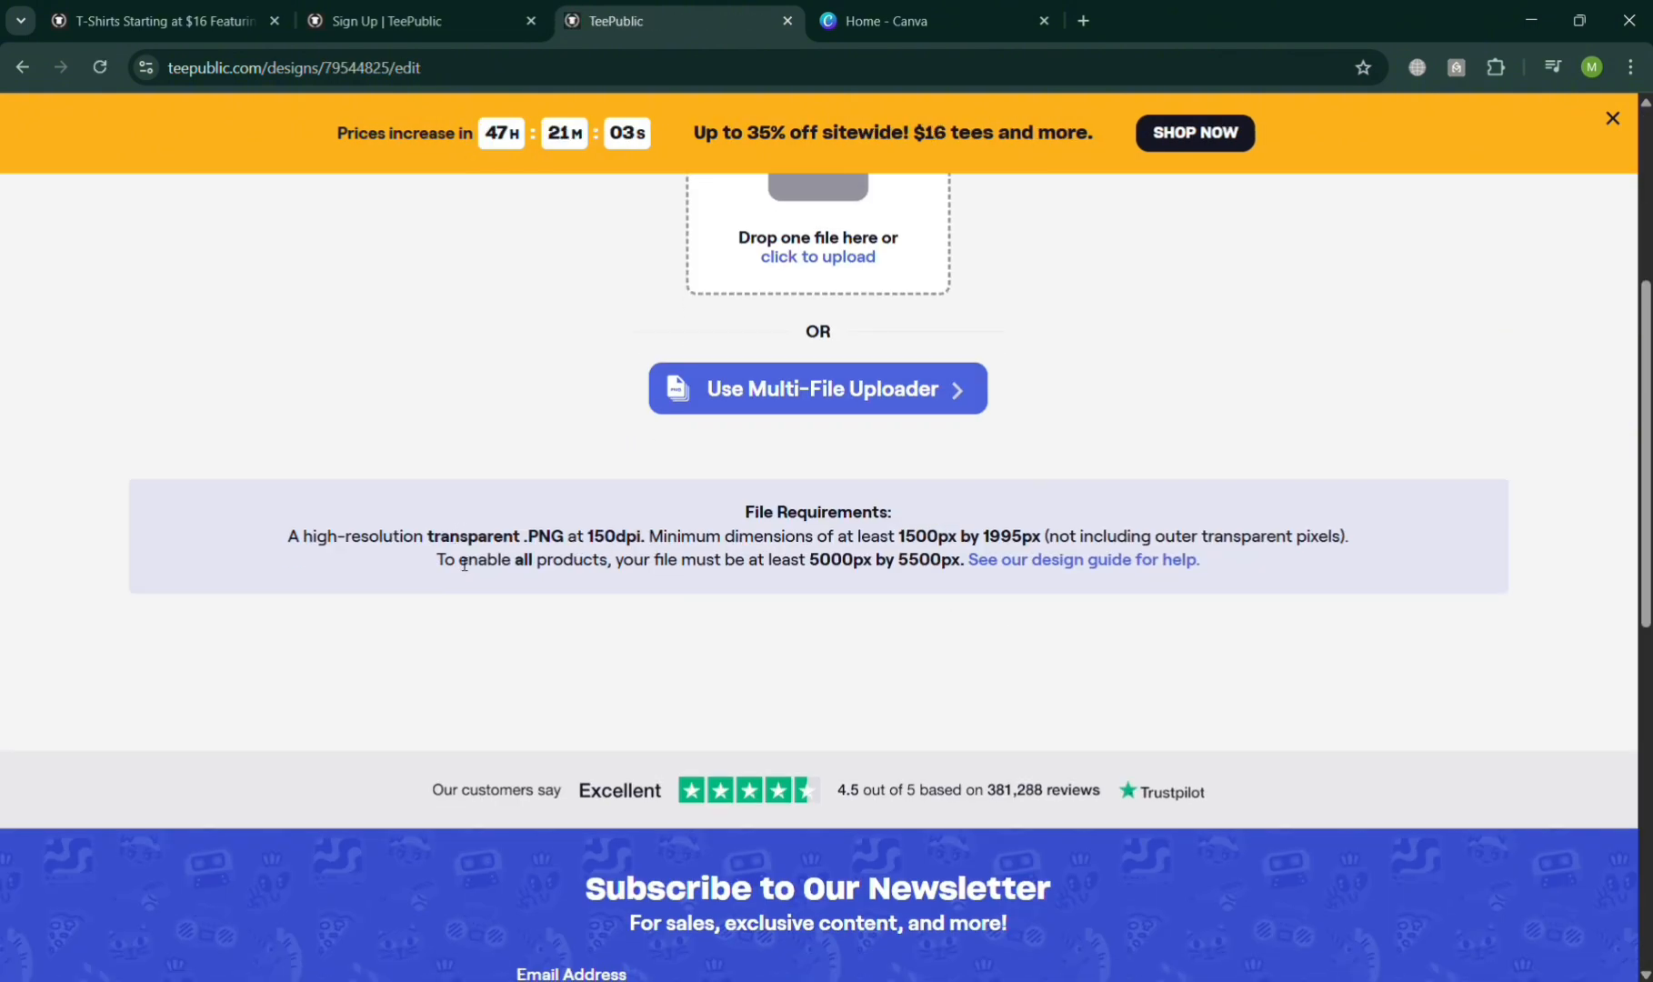
{"action": "left_click_drag", "start_coordinate": [428, 535], "coordinate": [772, 606]}
{"action": "left_click", "coordinate": [818, 604]}
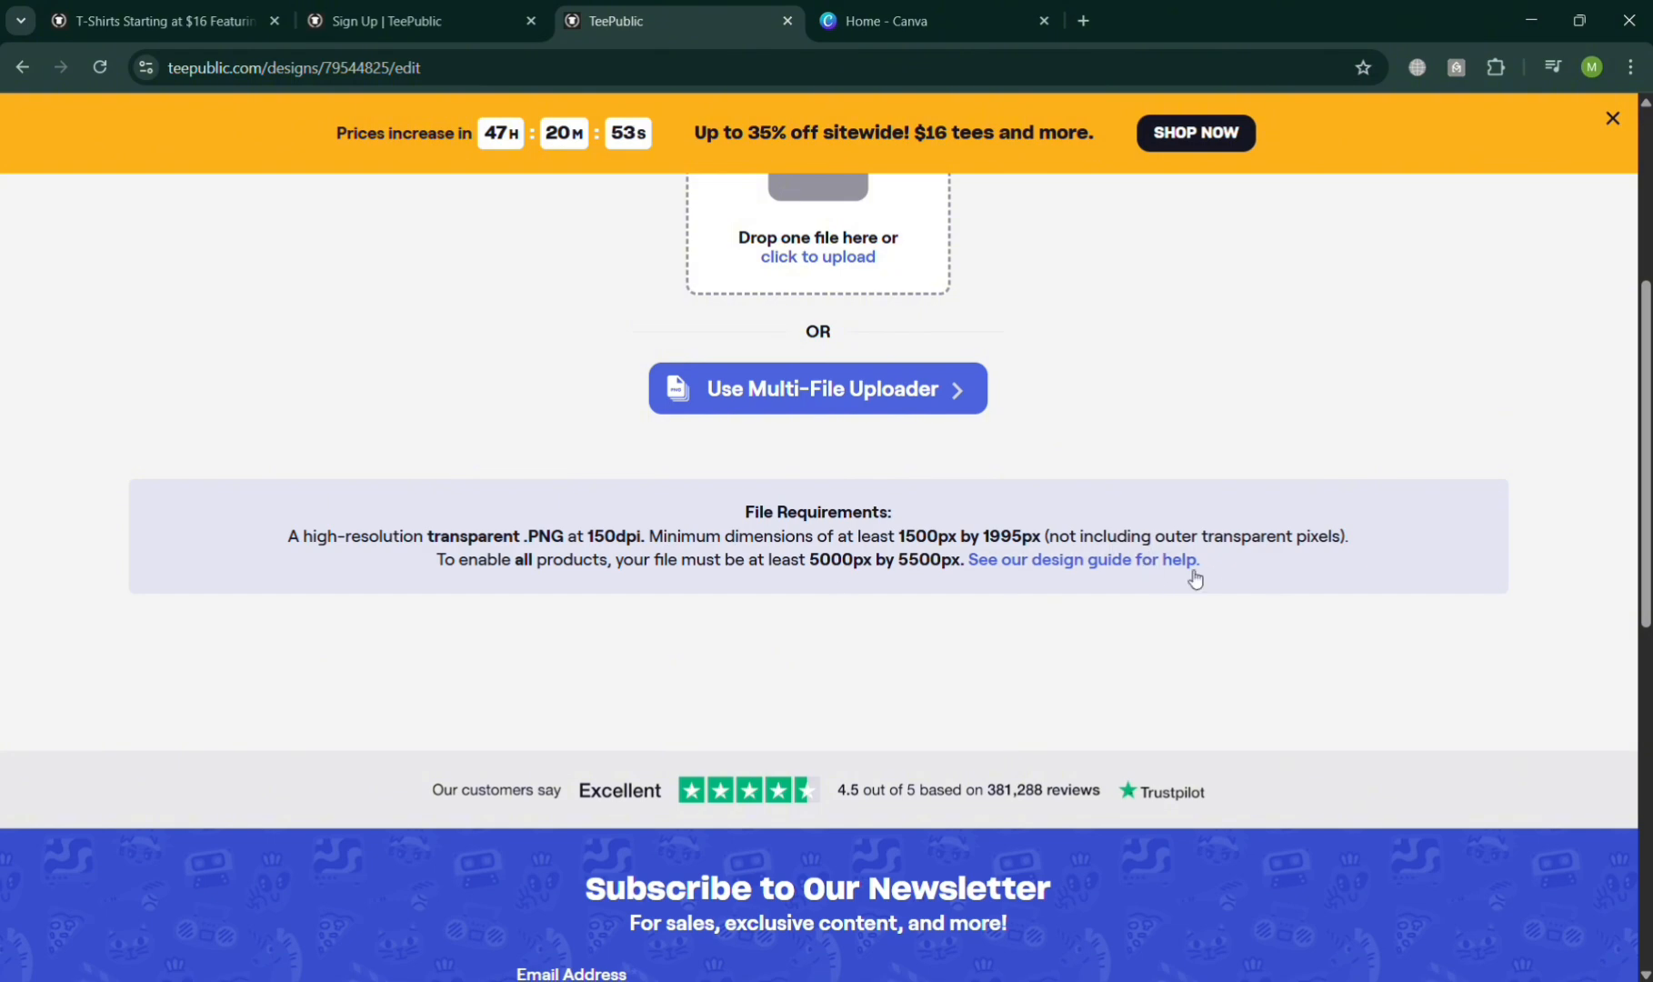
{"action": "scroll", "coordinate": [865, 608], "scroll_direction": "up", "scroll_amount": 5}
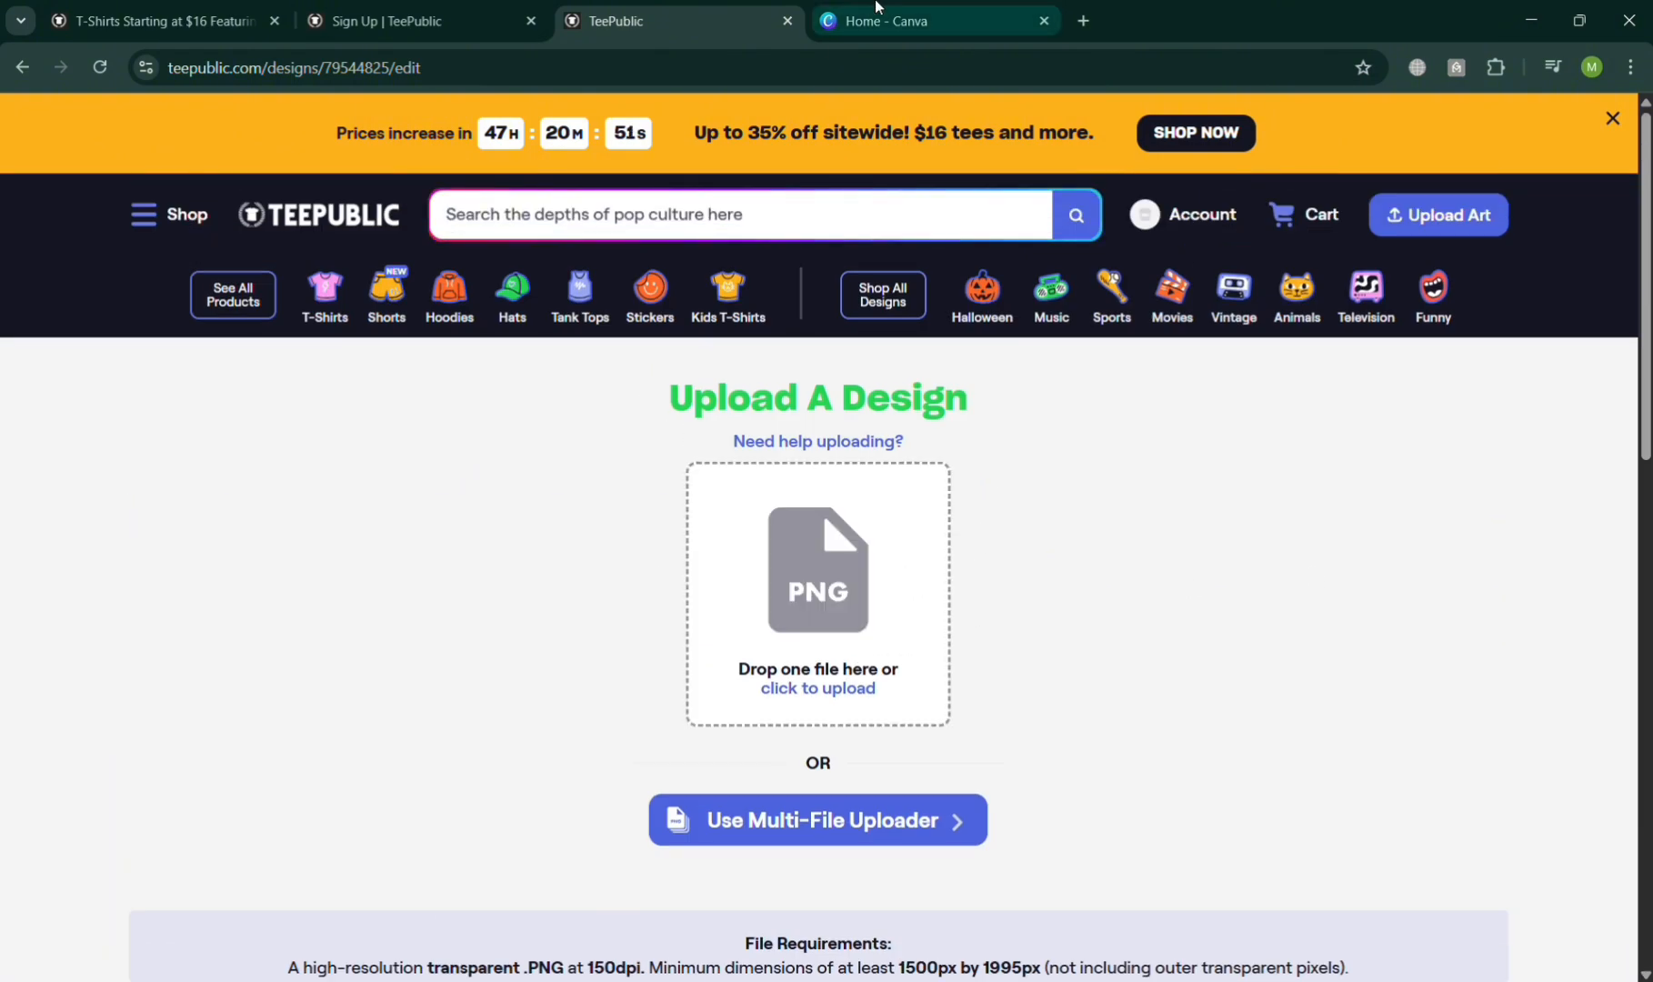
- Switch to Canva and open the custom size settings for creating a new design
{"action": "left_click", "coordinate": [910, 20]}
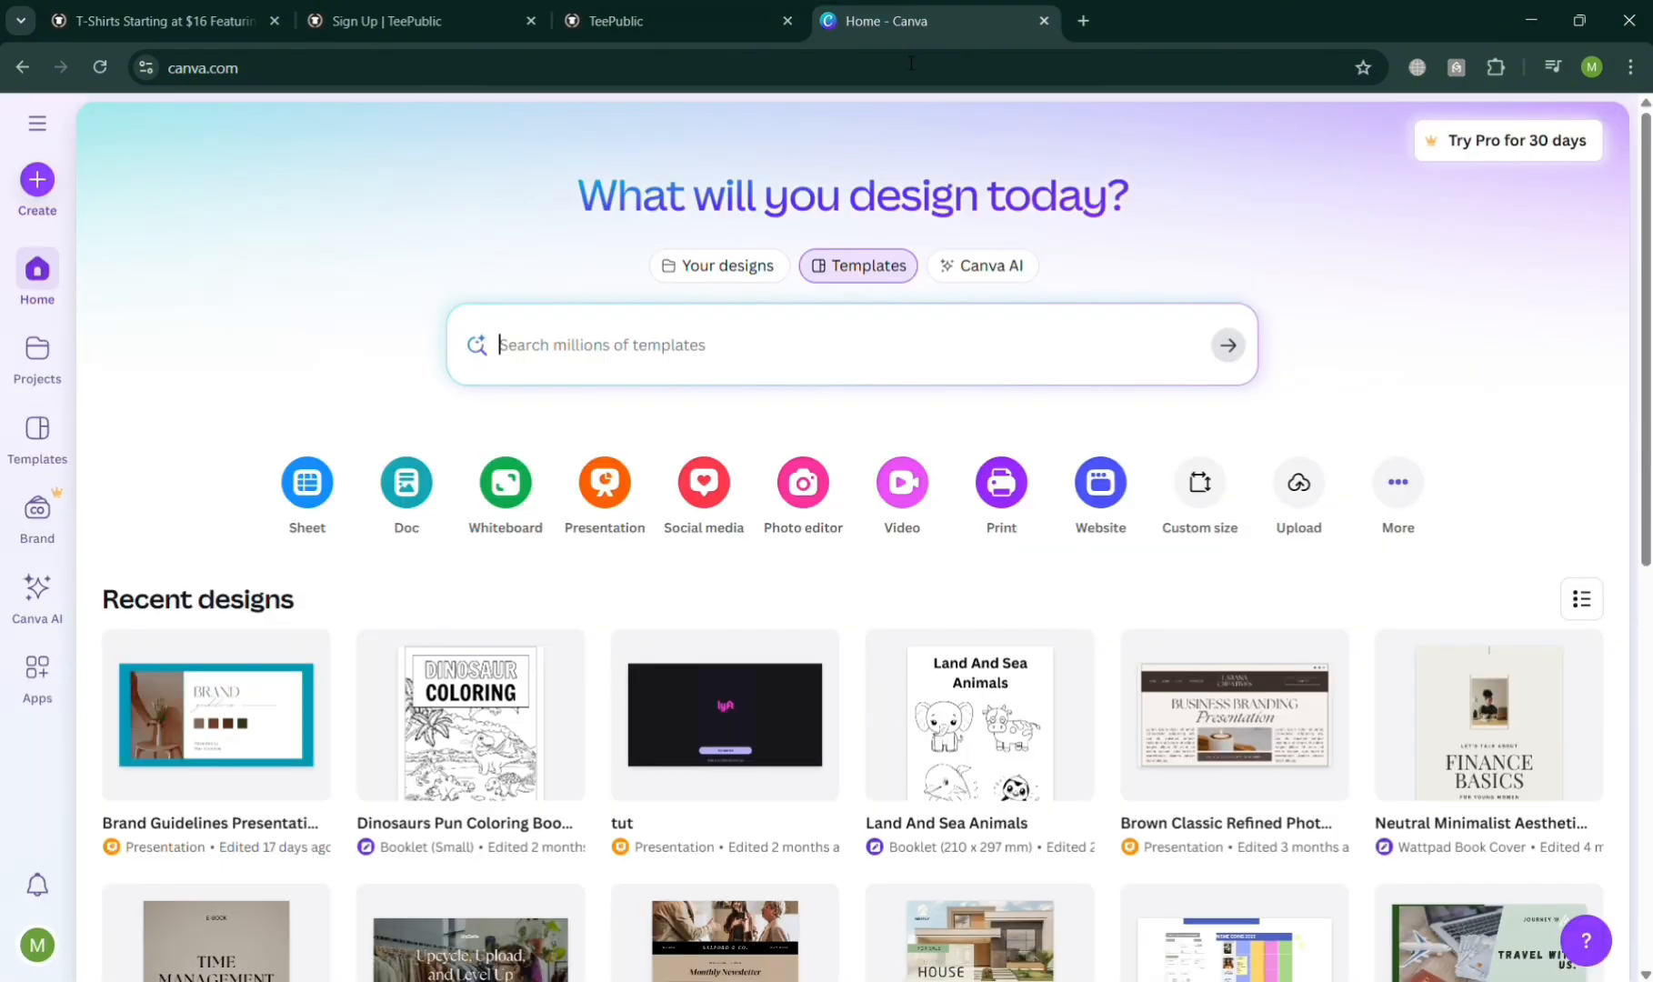
{"action": "left_click", "coordinate": [38, 181]}
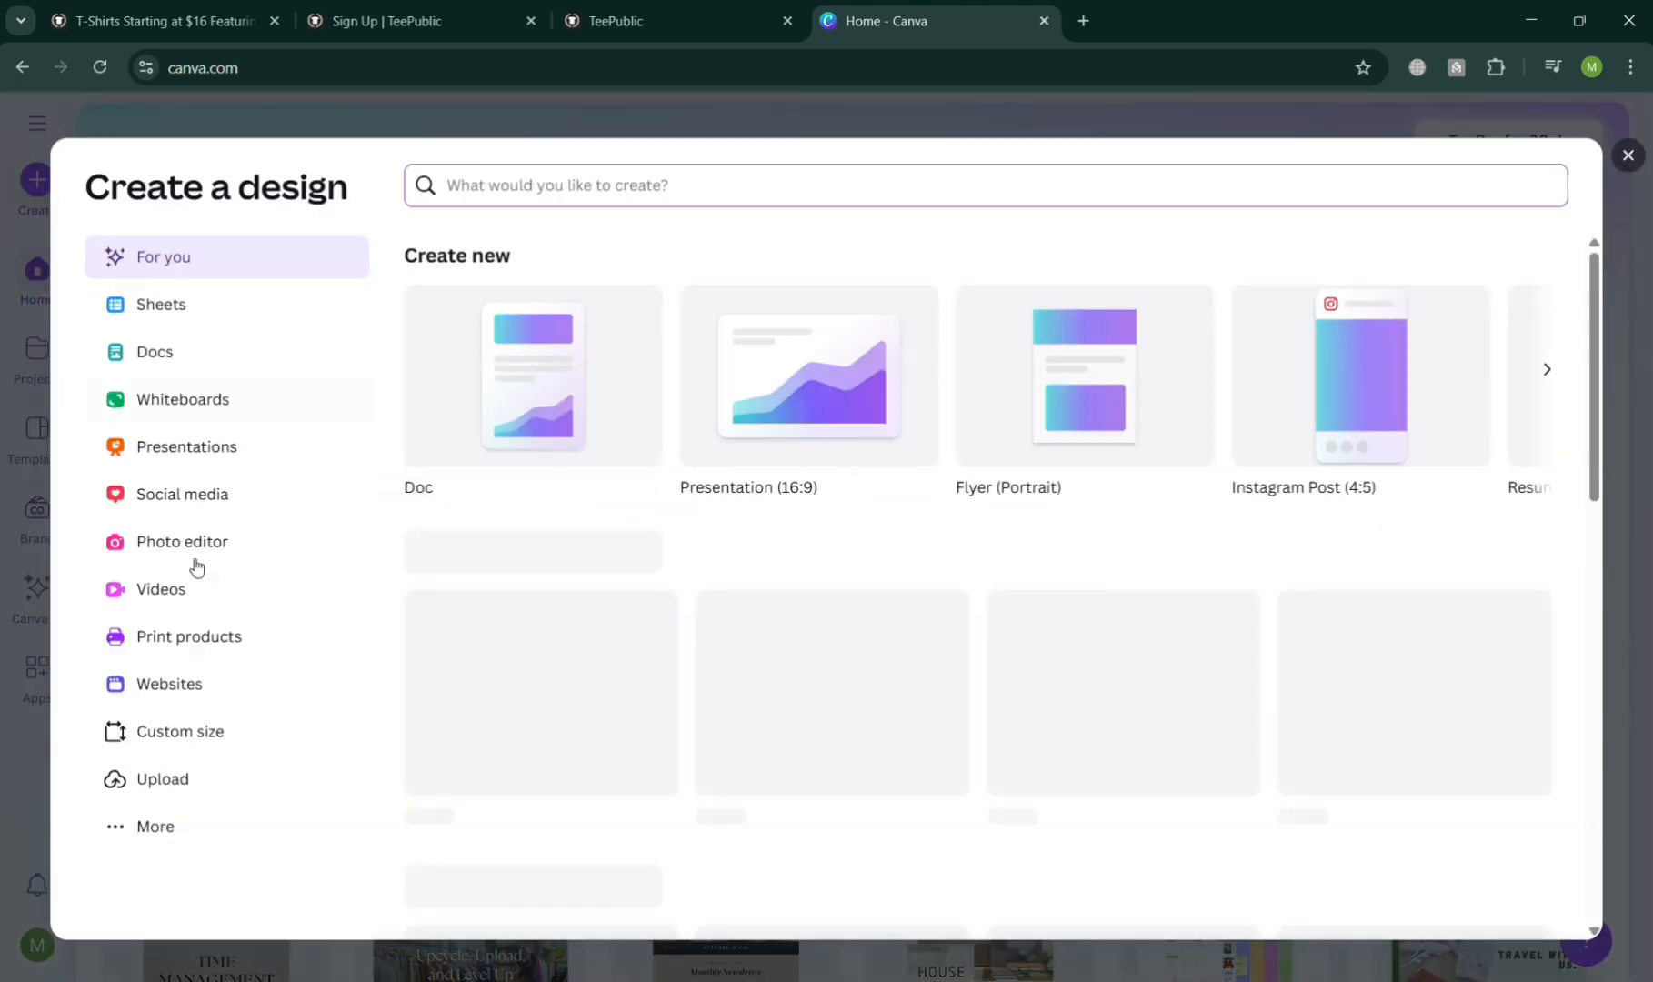
{"action": "left_click", "coordinate": [204, 785]}
{"action": "left_click", "coordinate": [221, 741]}
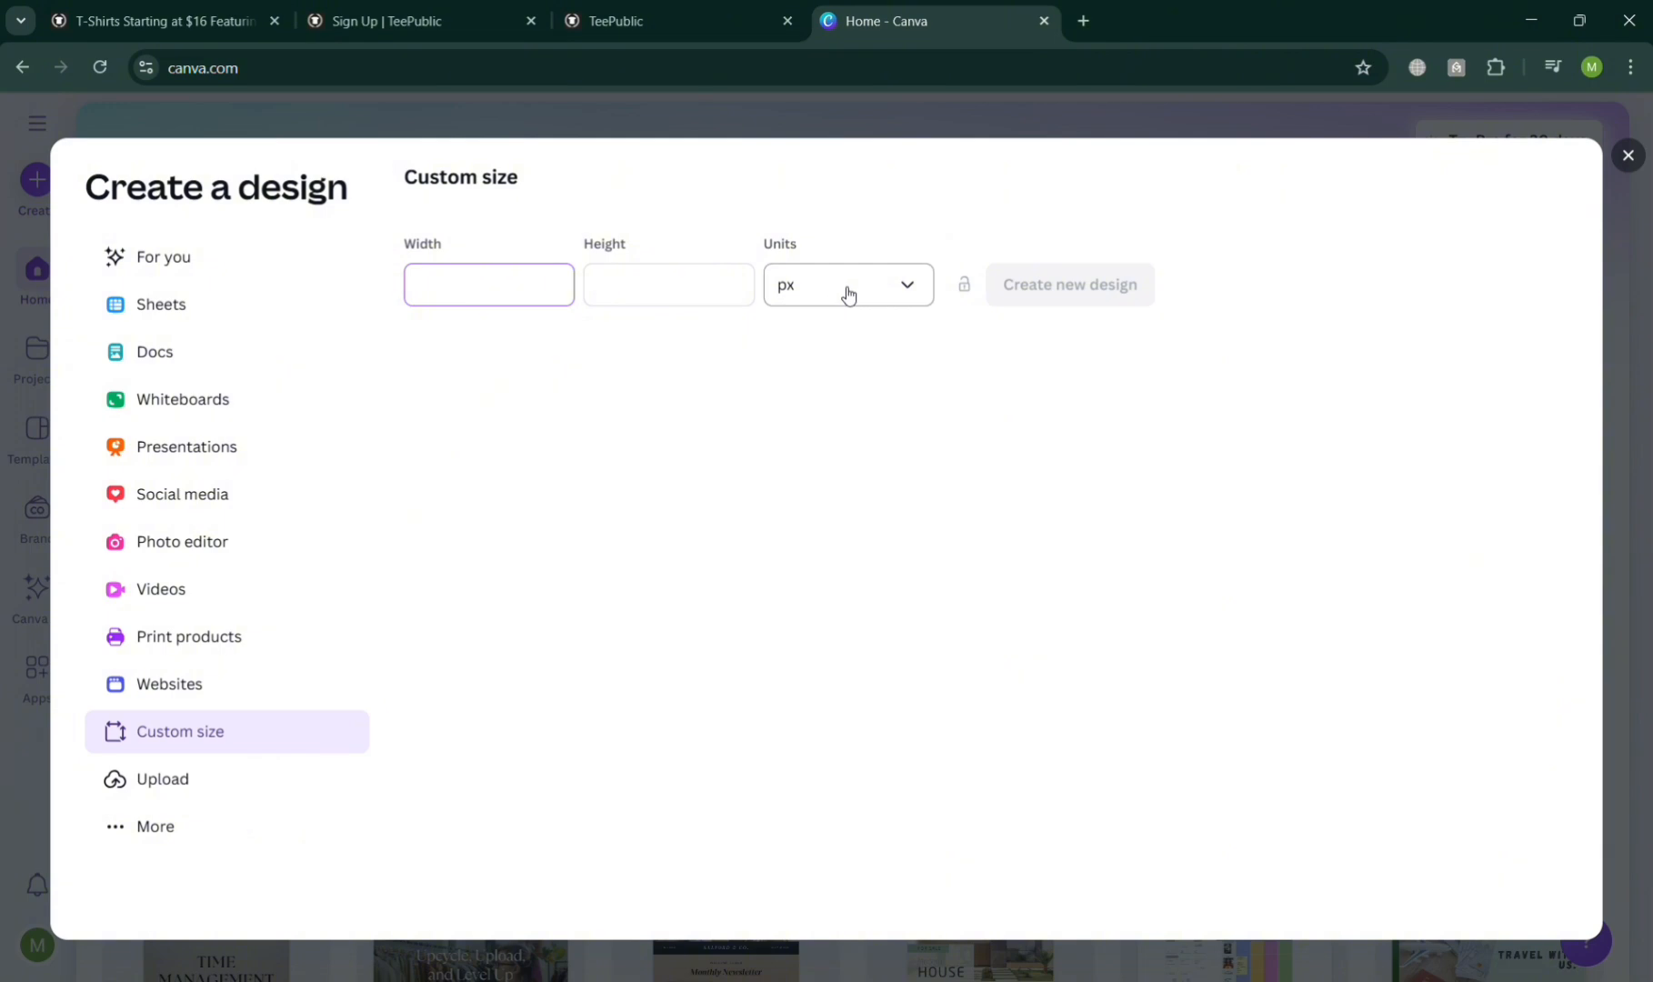
- Return to TeePublic and upload the Happy Labor Day artwork with the single-file uploader
{"action": "left_click", "coordinate": [646, 10]}
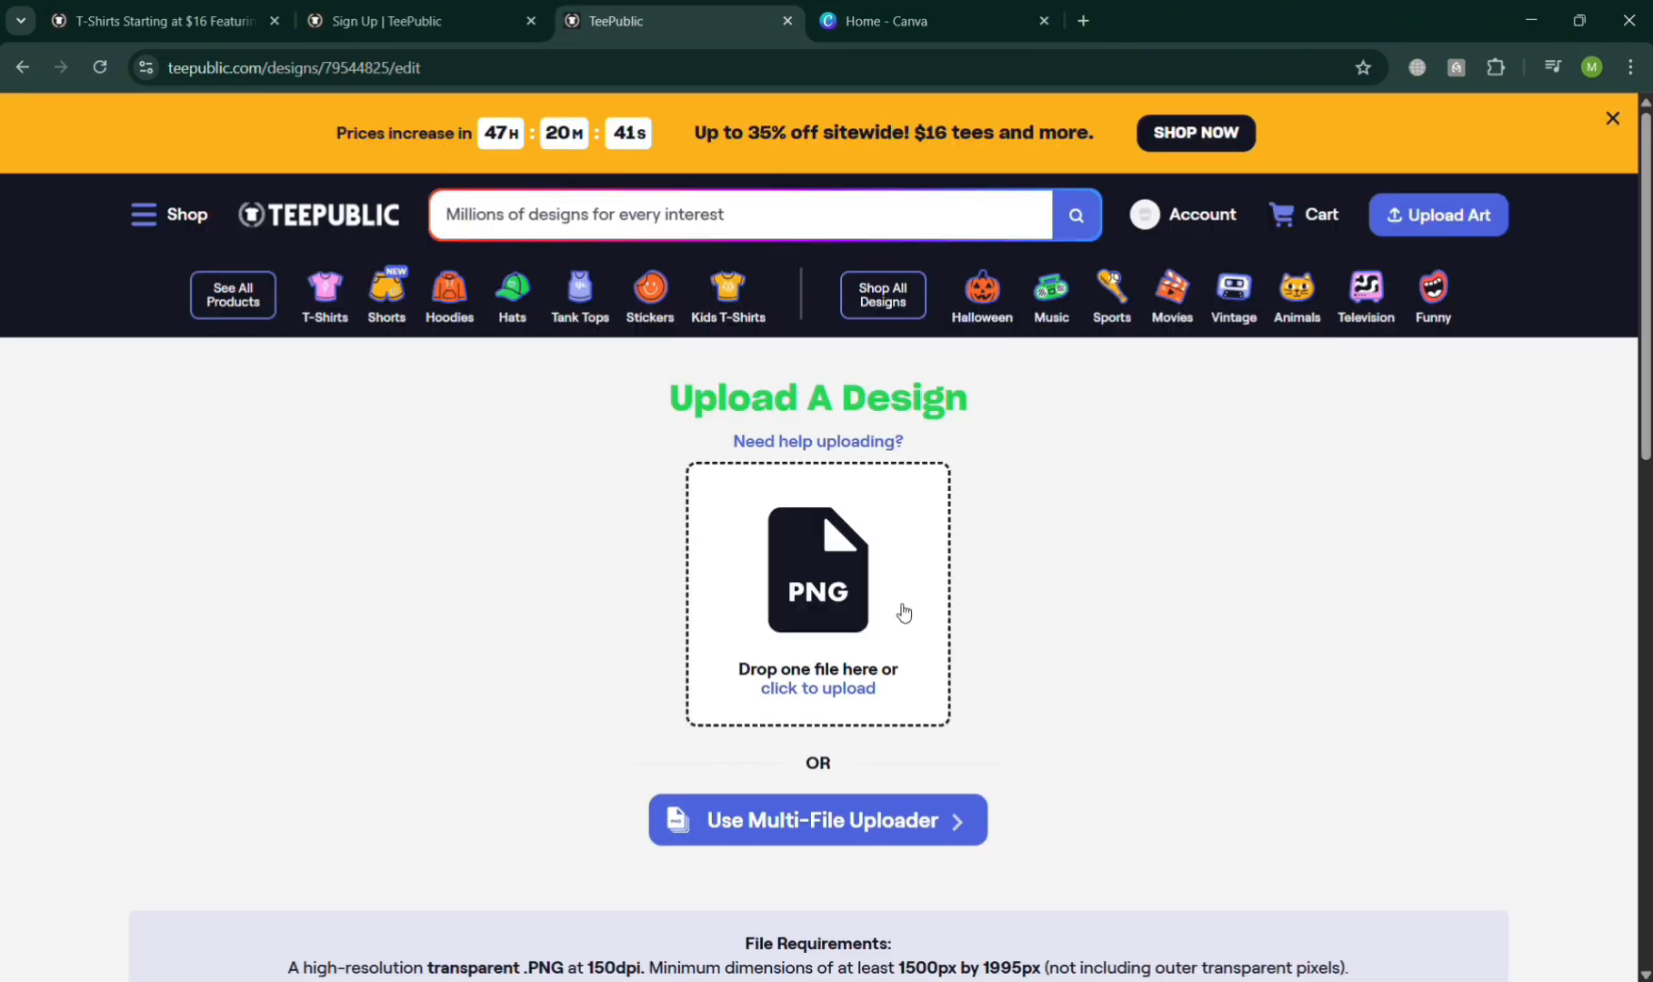
{"action": "scroll", "coordinate": [896, 582], "scroll_direction": "down", "scroll_amount": 2}
{"action": "left_click", "coordinate": [864, 474]}
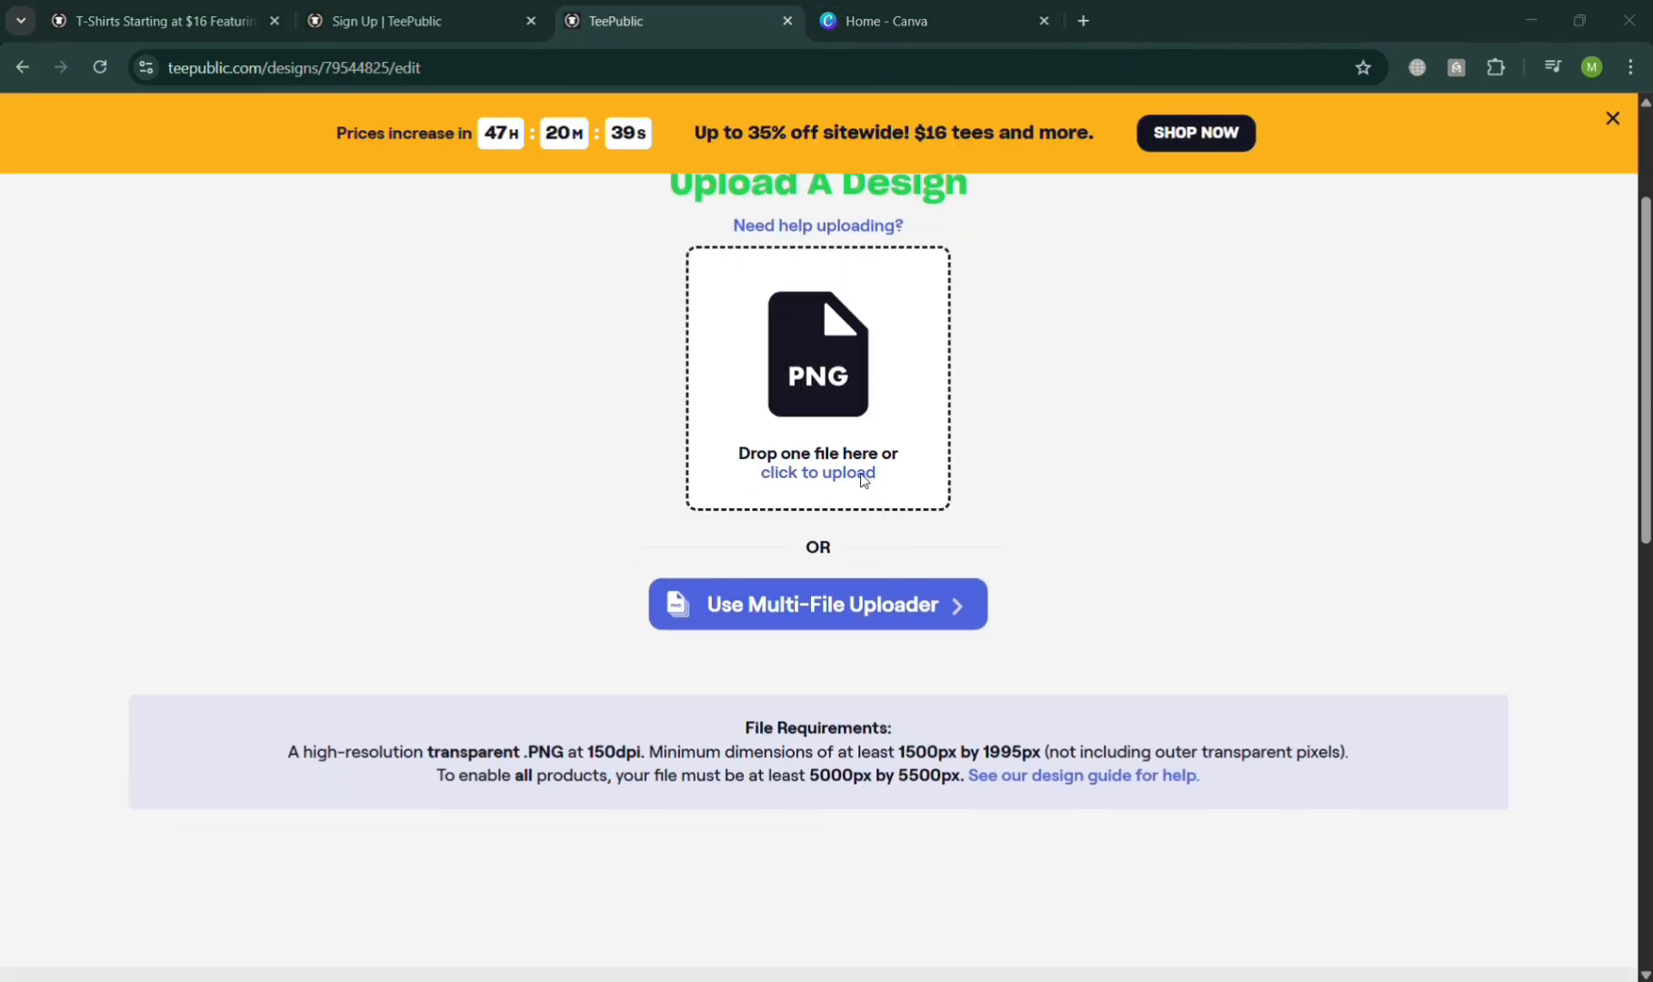
{"action": "double_click", "coordinate": [300, 195]}
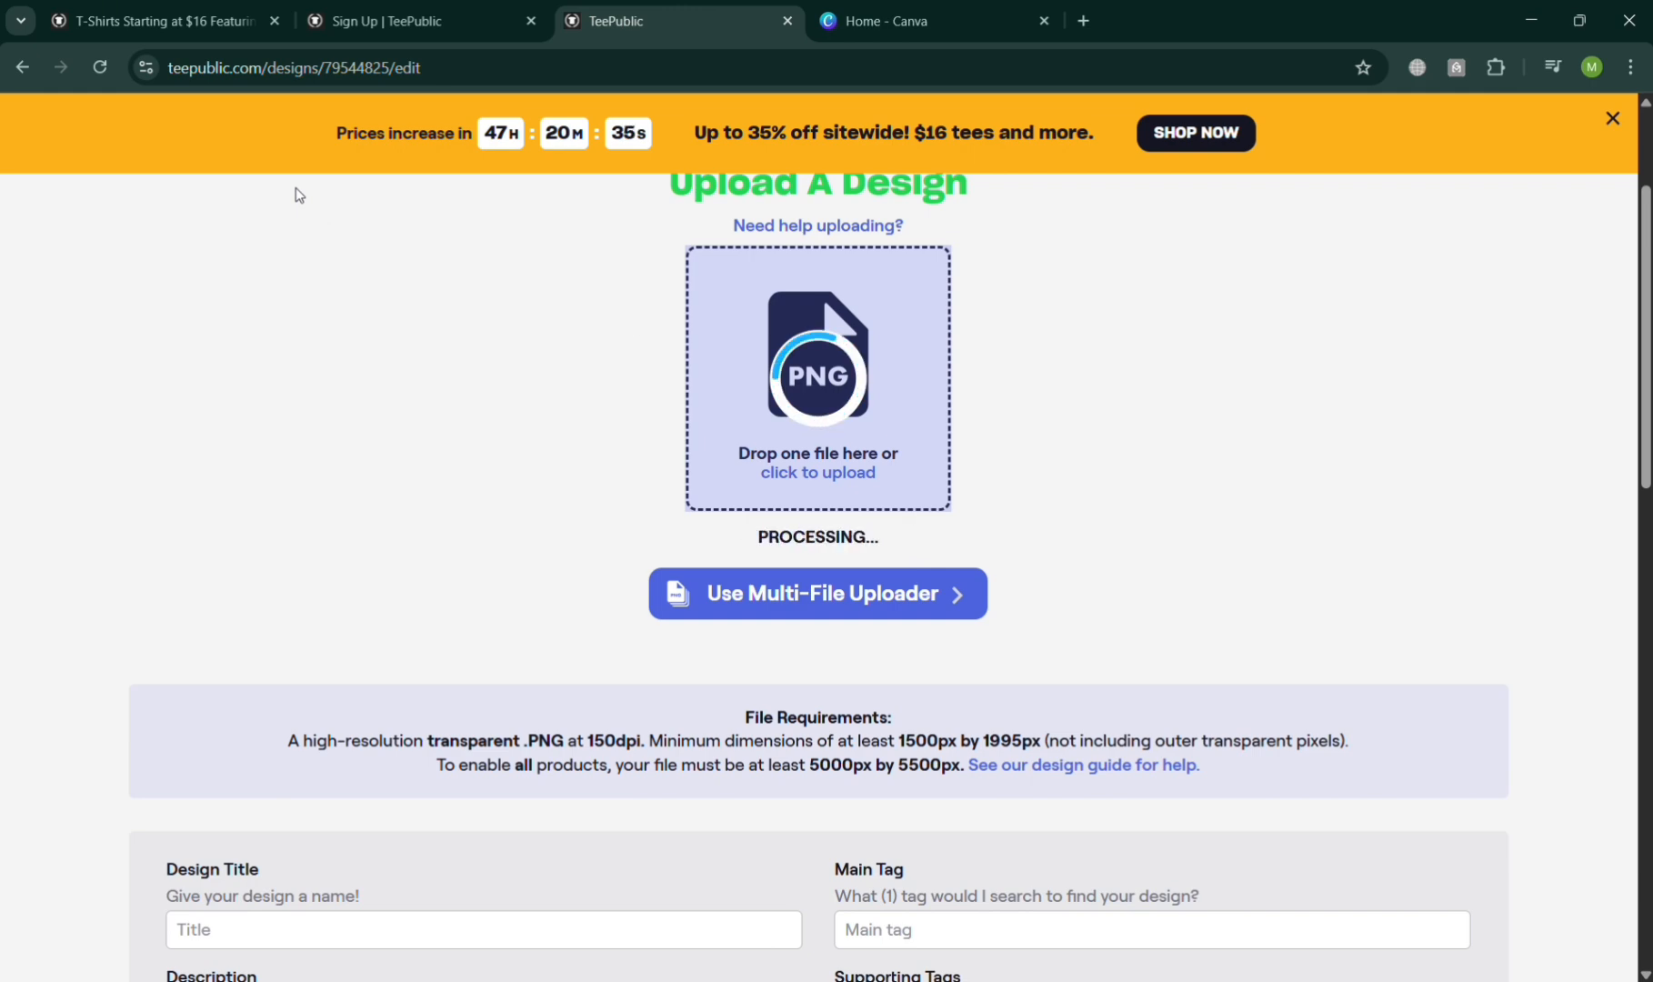
- Enter Labor Day as the design title
{"action": "scroll", "coordinate": [596, 553], "scroll_direction": "down", "scroll_amount": 3}
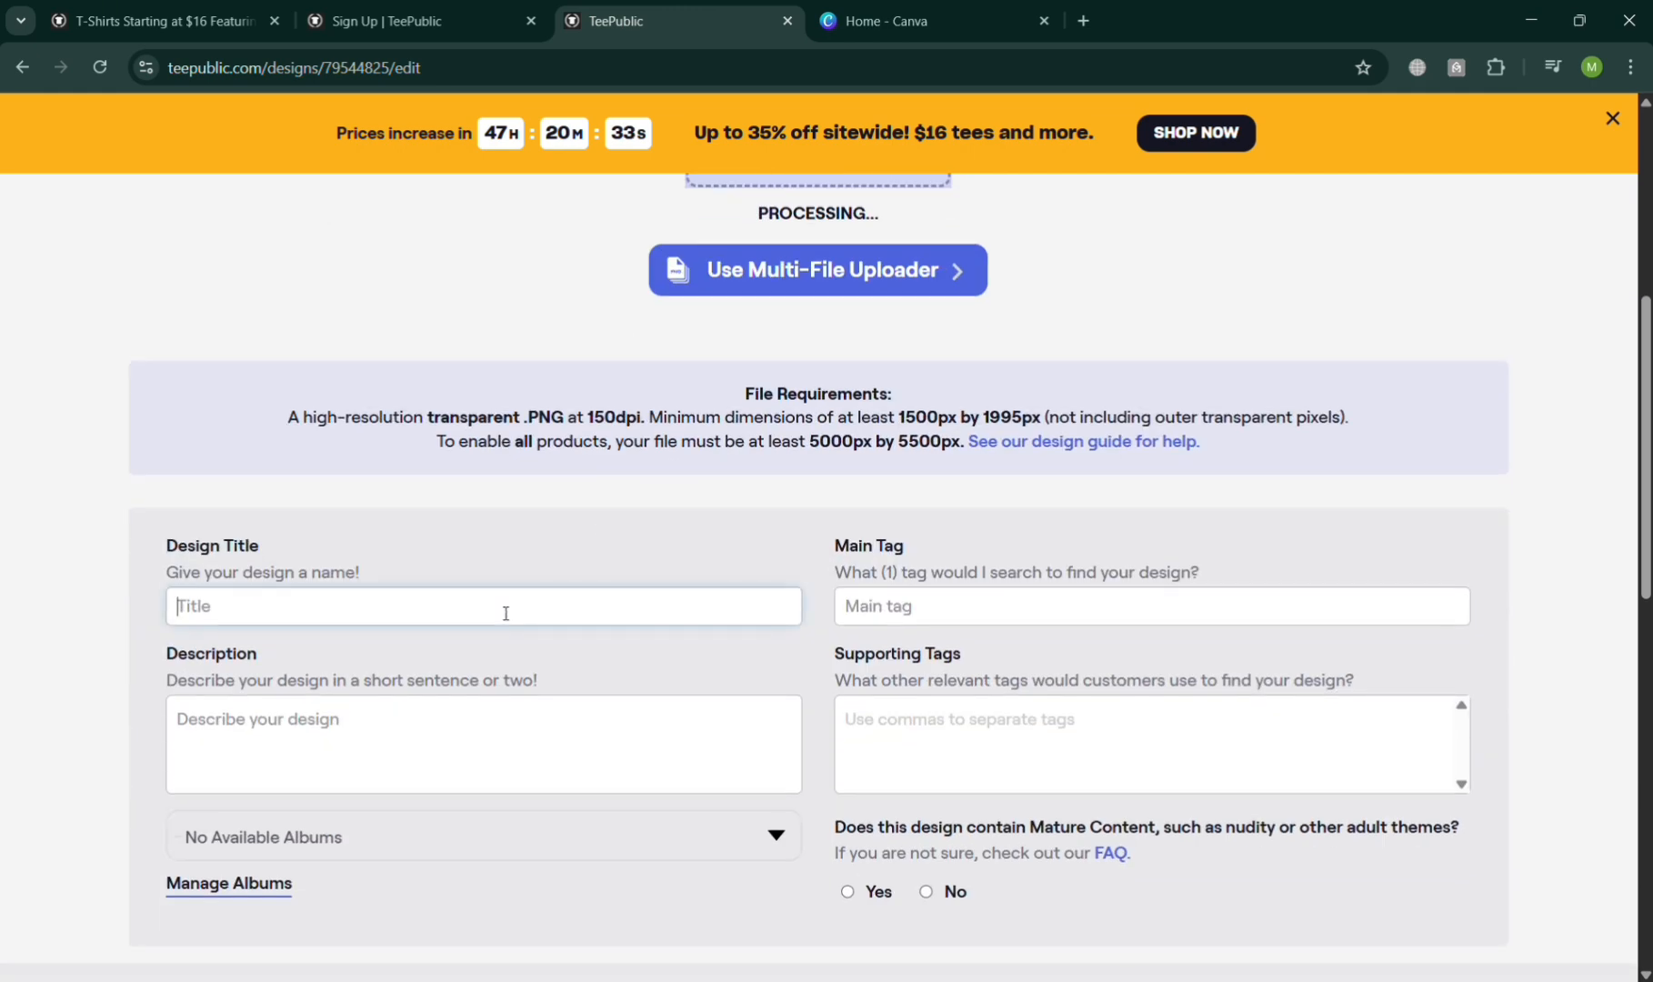
{"action": "type", "text": "Labor "}
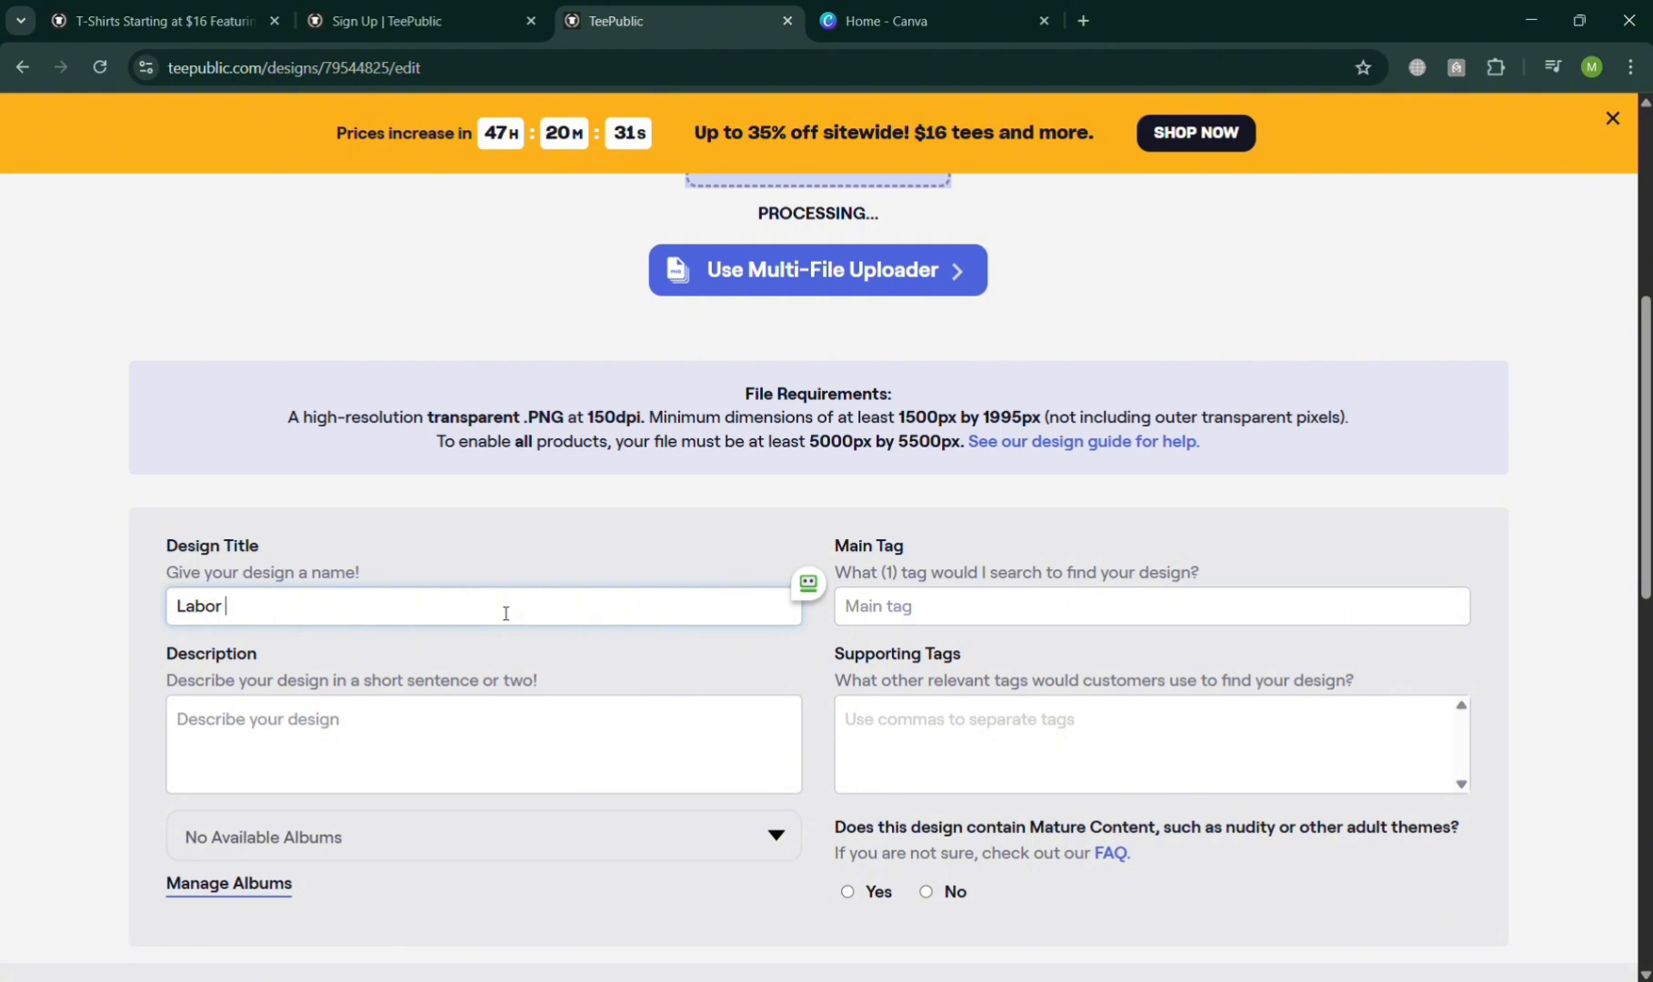
{"action": "type", "text": "D"}
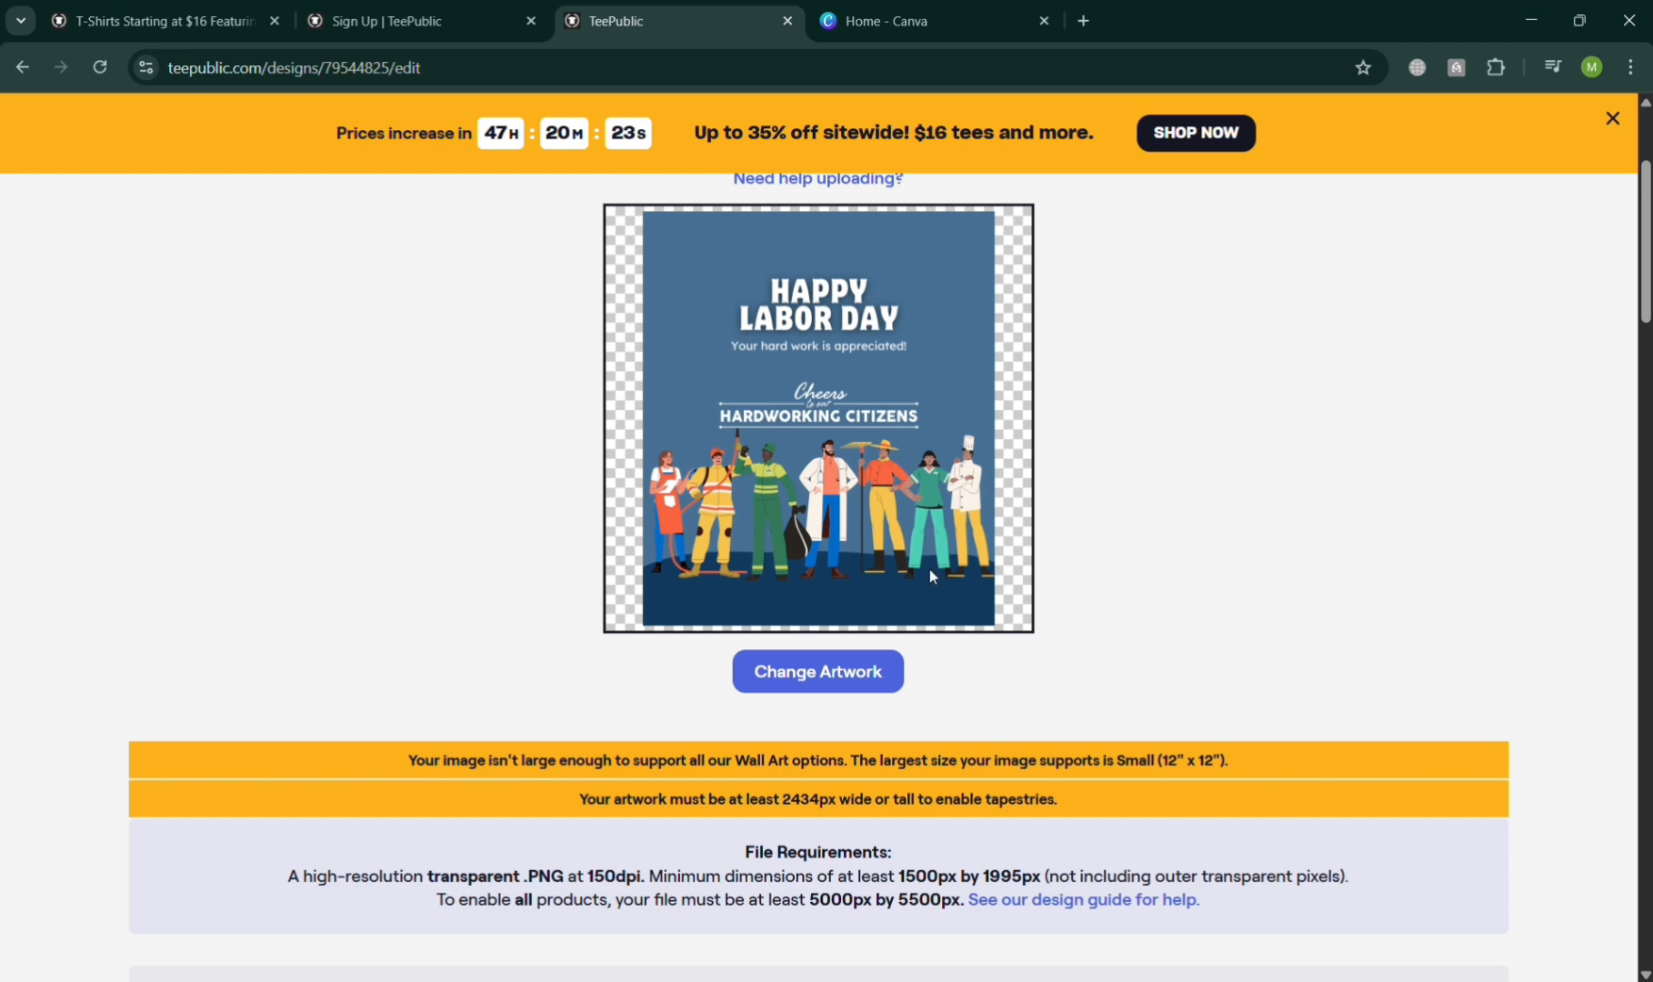
- Check the artwork size notices and remove the uploaded Happy Labor Day image from the design
{"action": "scroll", "coordinate": [937, 546], "scroll_direction": "down", "scroll_amount": 5}
{"action": "scroll", "coordinate": [941, 523], "scroll_direction": "up", "scroll_amount": 3}
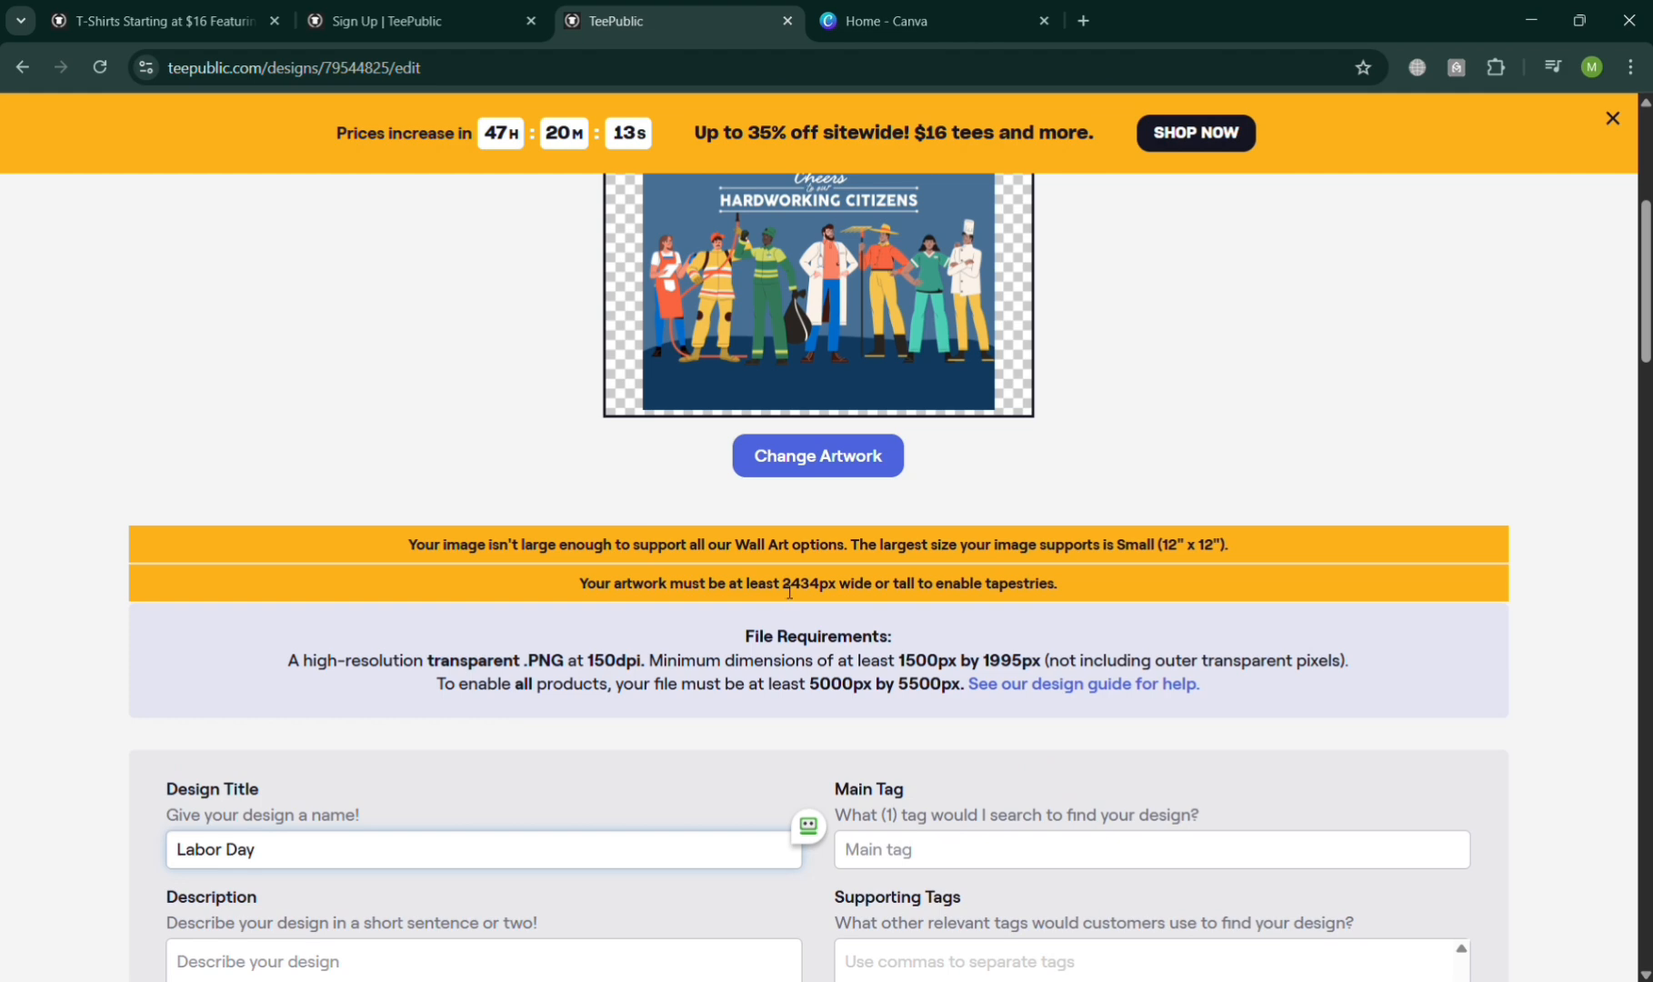
{"action": "scroll", "coordinate": [786, 582], "scroll_direction": "up", "scroll_amount": 5}
{"action": "scroll", "coordinate": [906, 485], "scroll_direction": "down", "scroll_amount": 6}
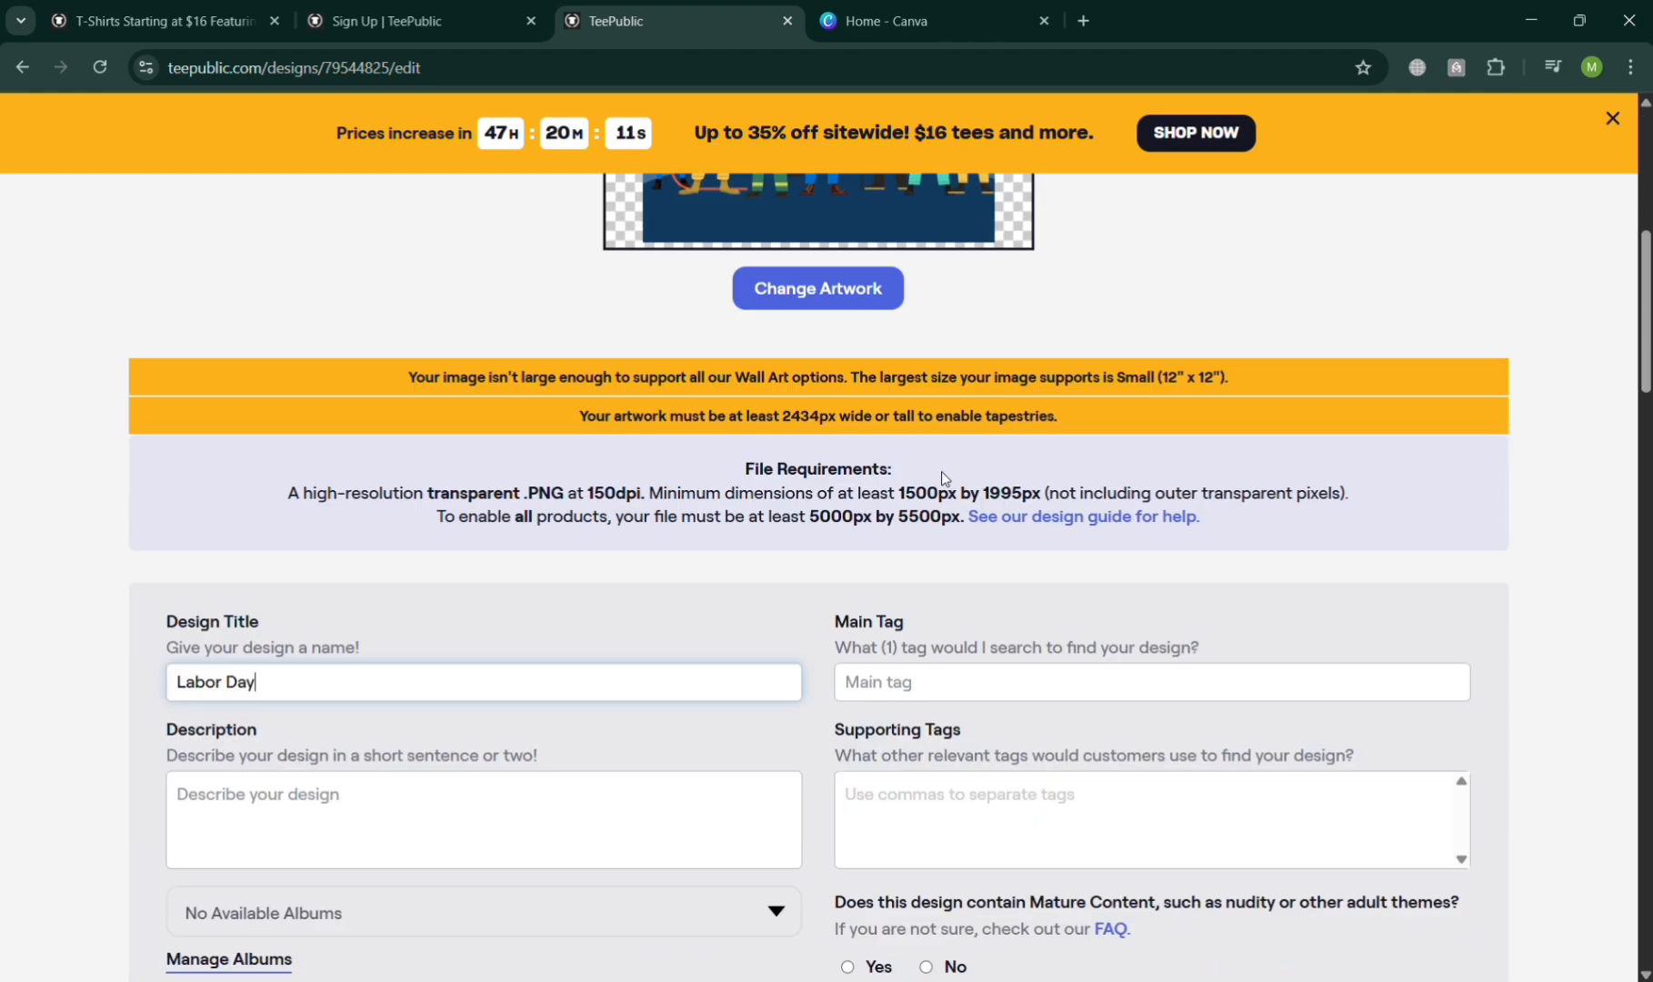
{"action": "left_click", "coordinate": [830, 392]}
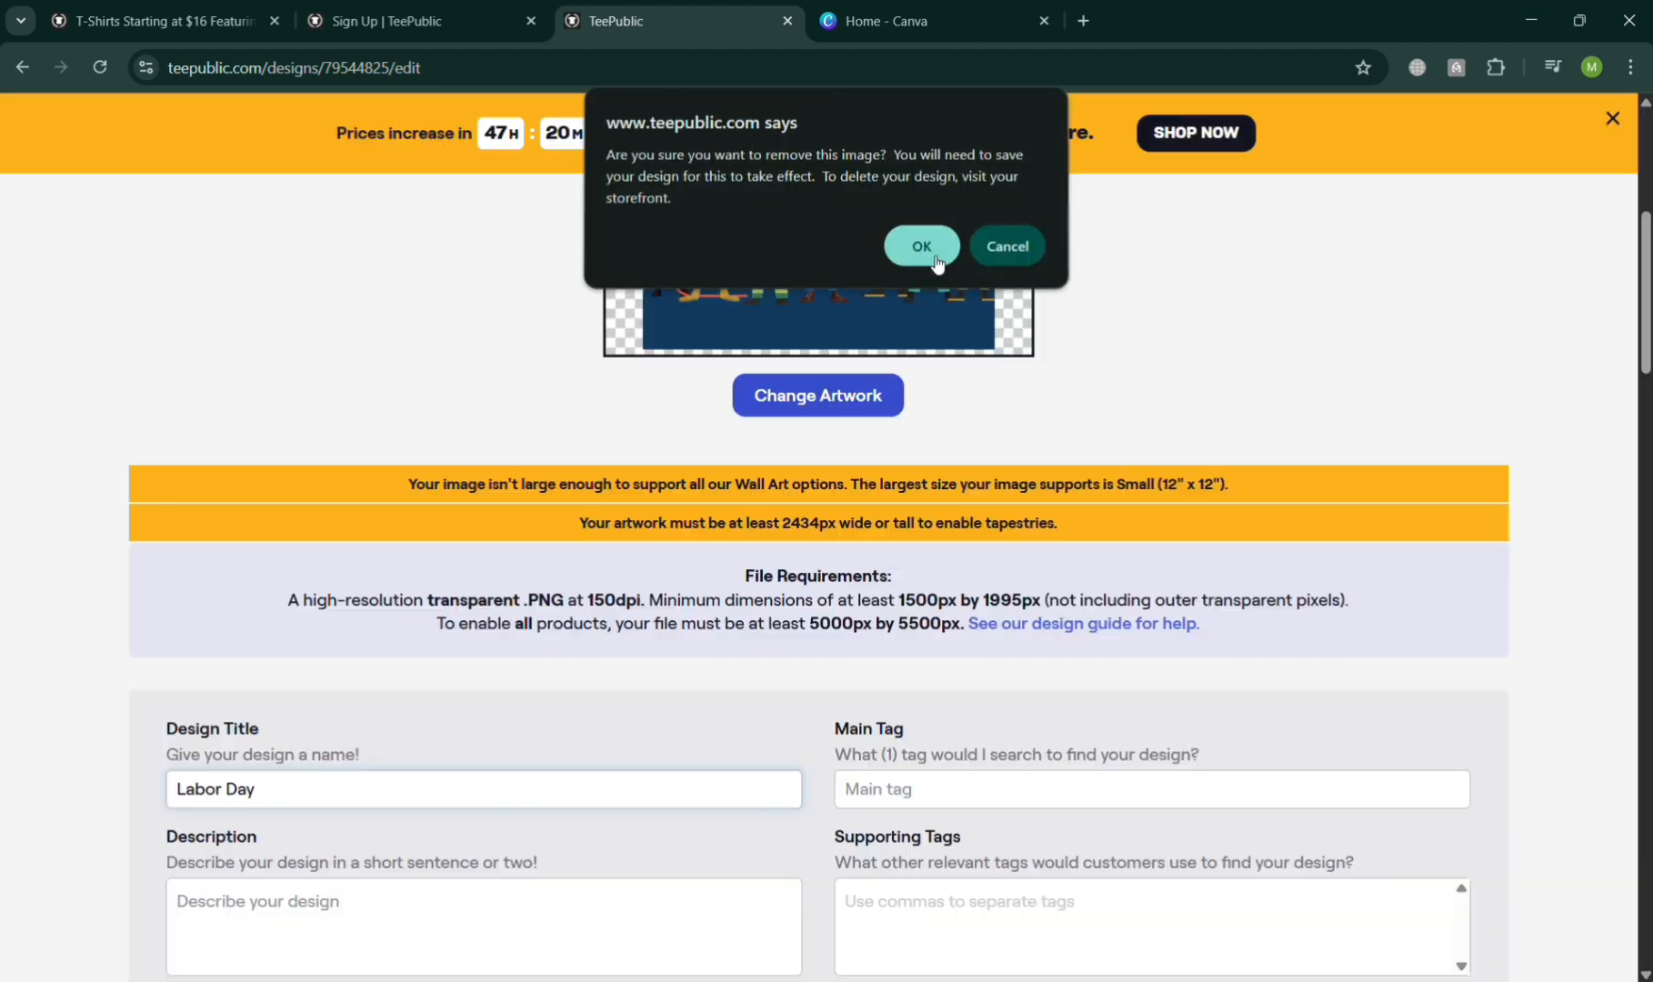
{"action": "left_click", "coordinate": [937, 263]}
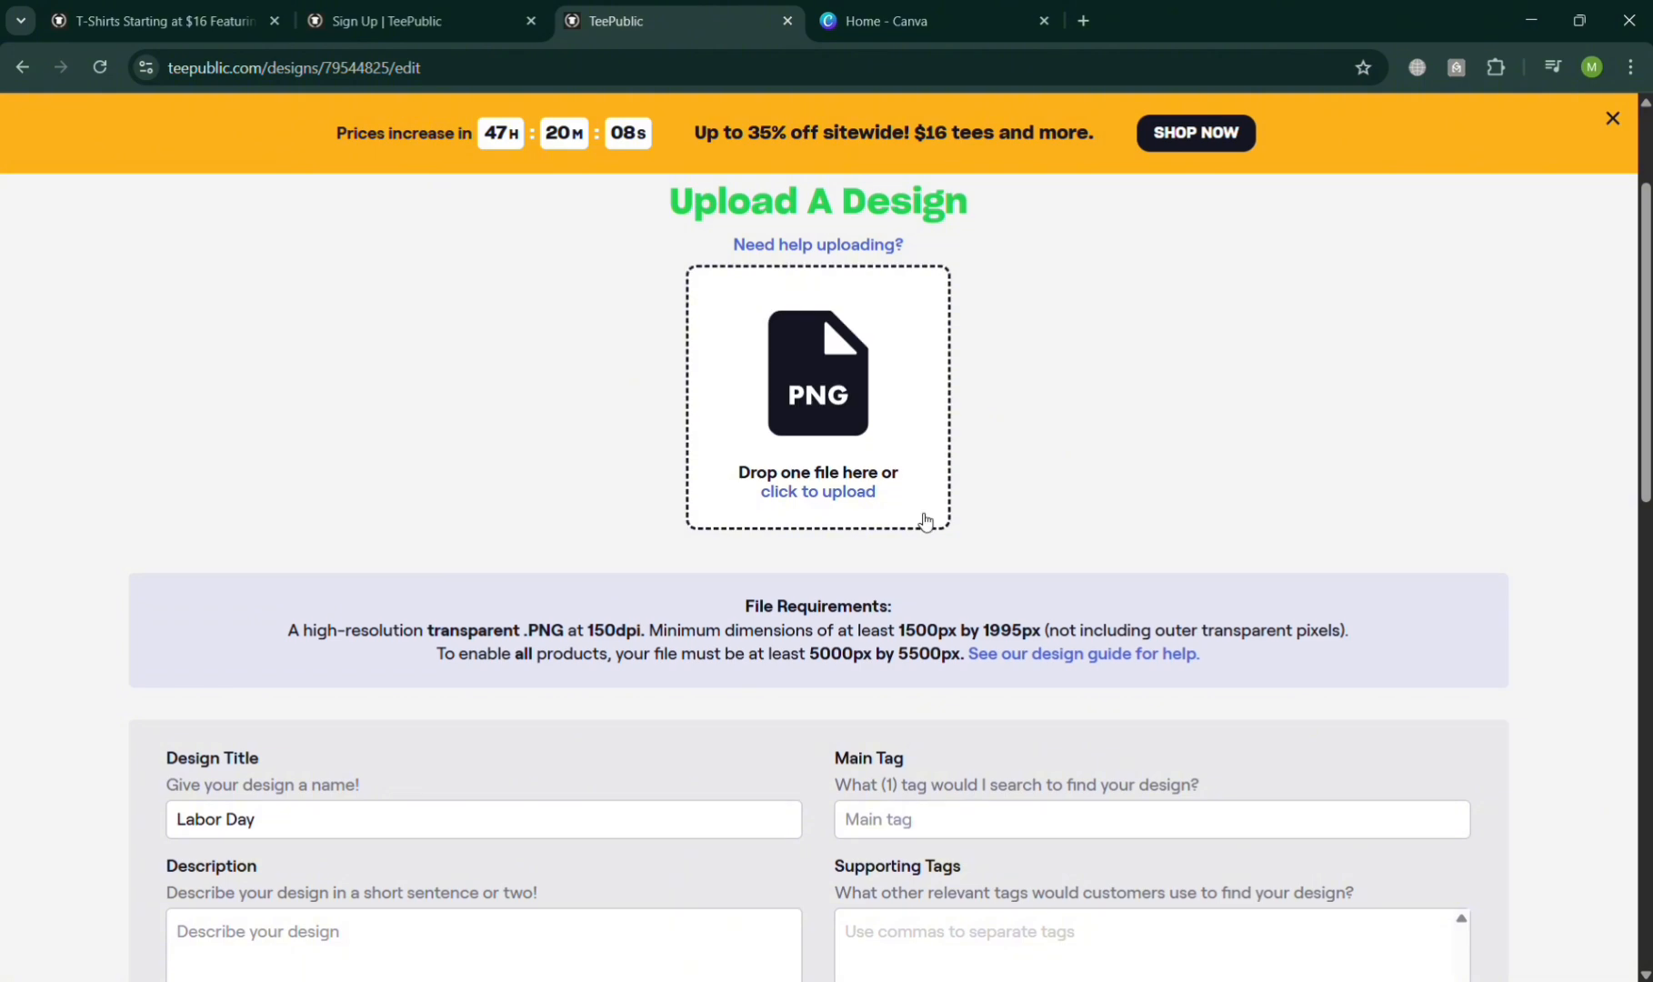
{"action": "scroll", "coordinate": [720, 716], "scroll_direction": "up", "scroll_amount": 1}
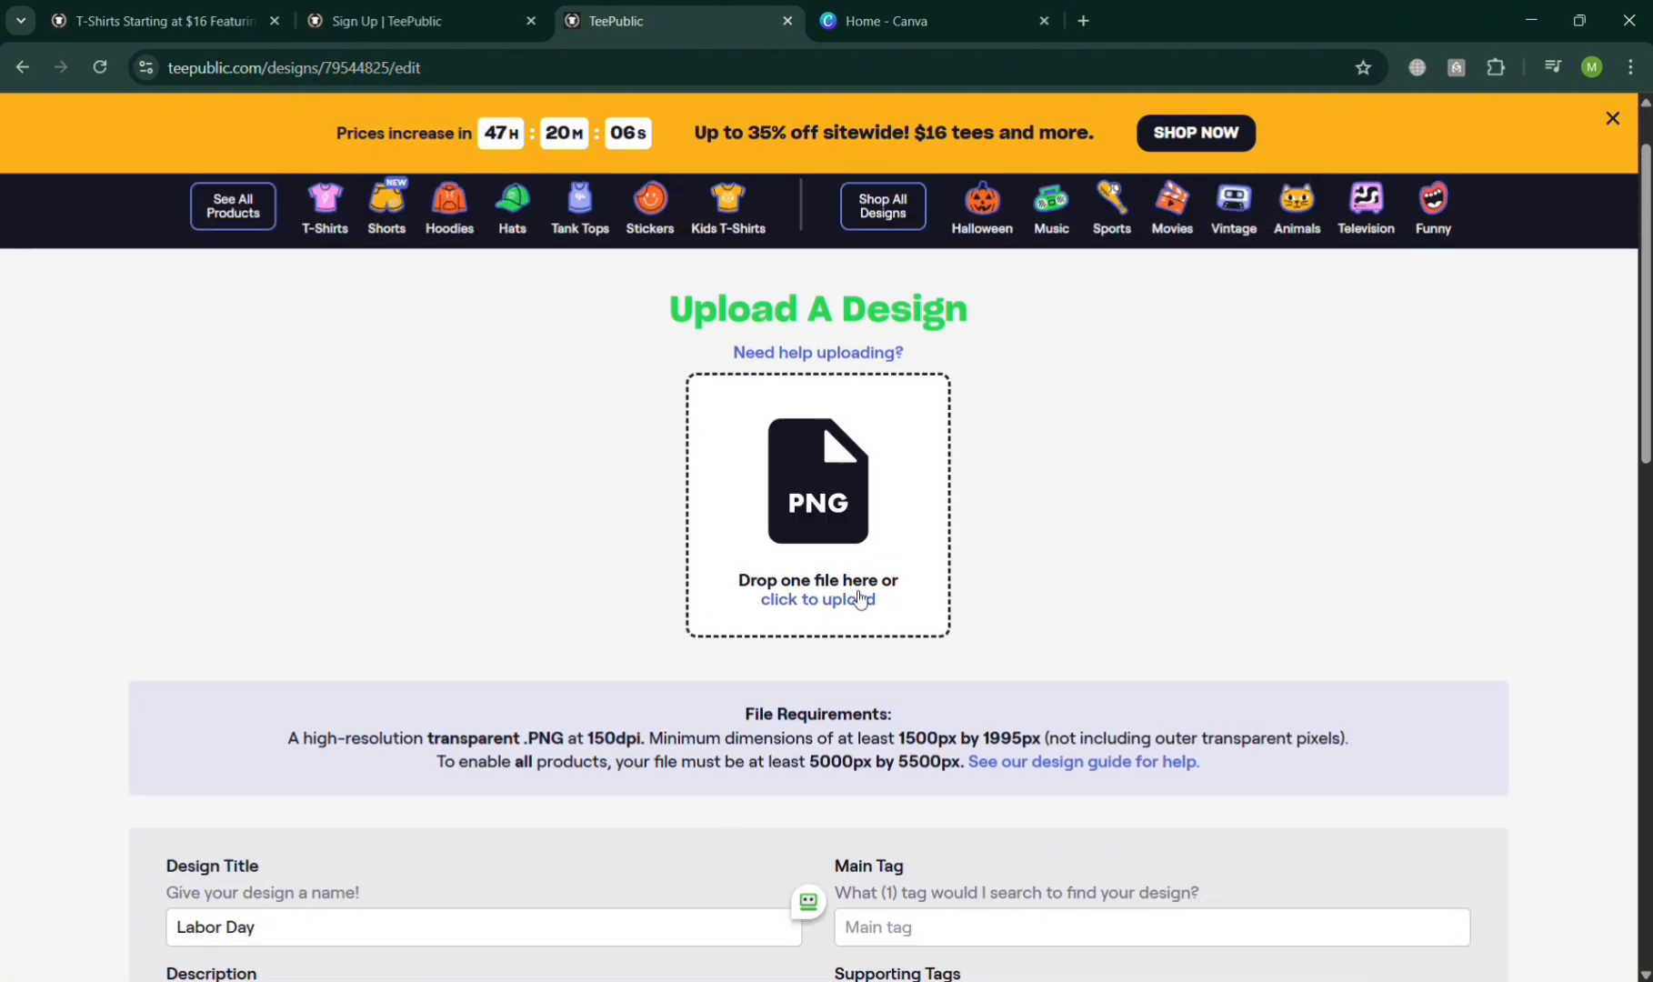
- Check TeePublic's all-products size requirement, then switch to Canva and try to create a custom design of 5000 by 5500 px
{"action": "left_click", "coordinate": [955, 17]}
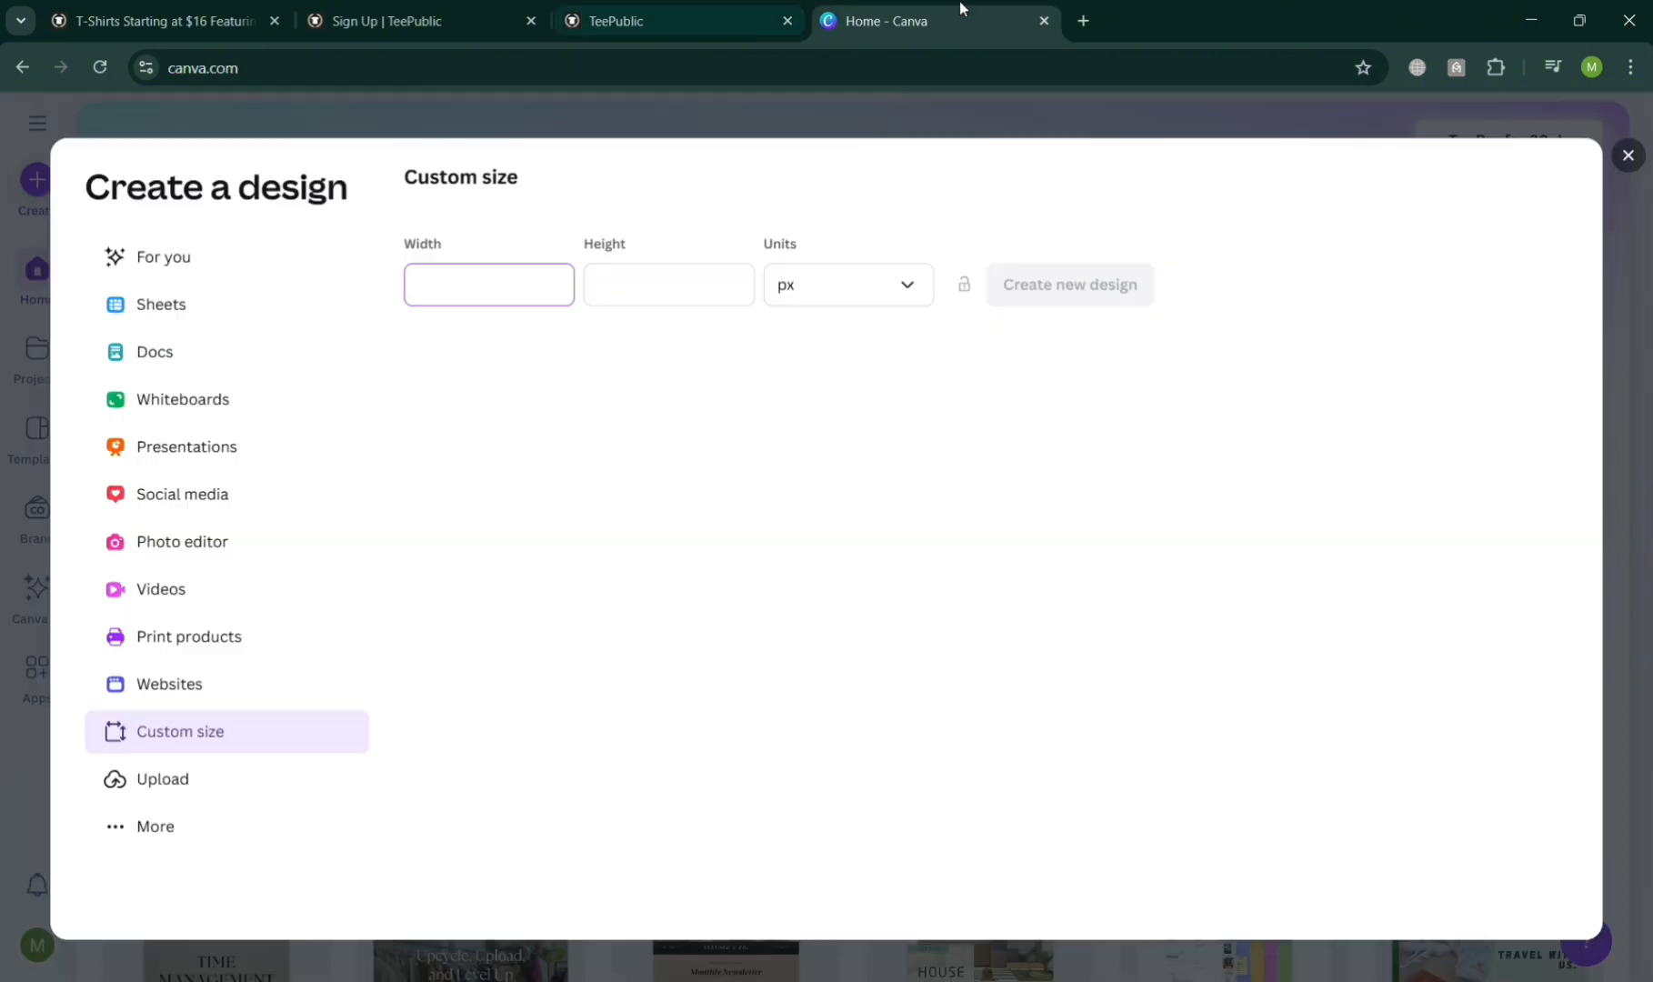
{"action": "left_click", "coordinate": [605, 5]}
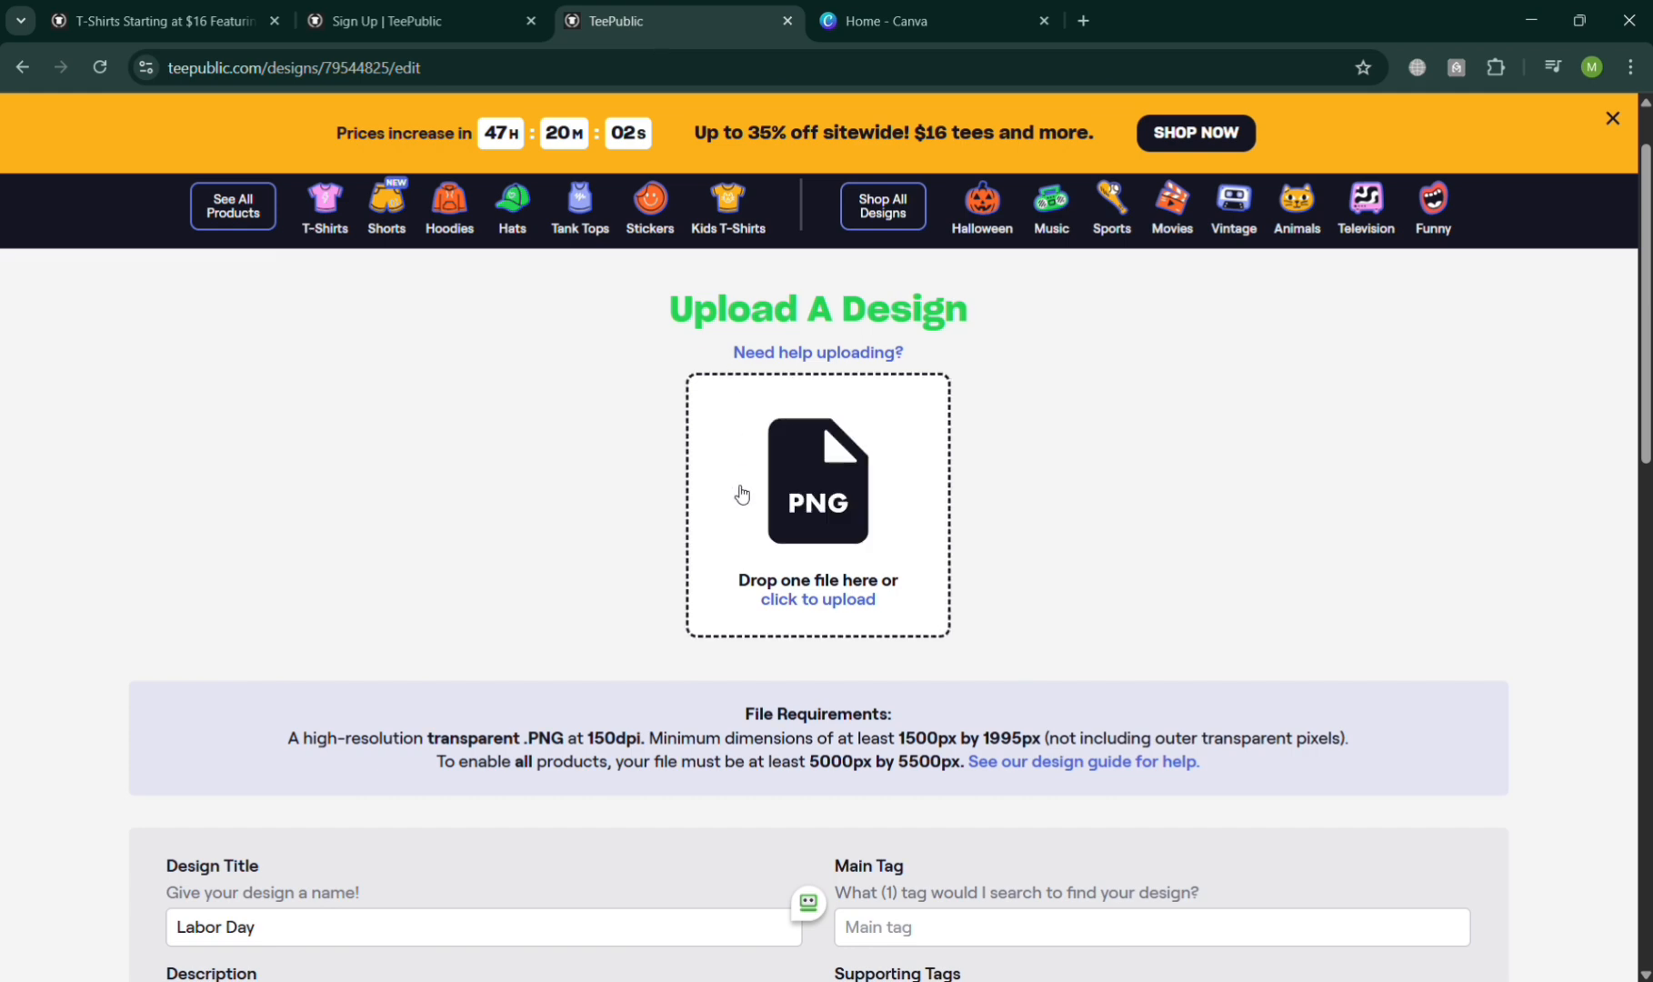
{"action": "left_click_drag", "start_coordinate": [821, 768], "coordinate": [941, 769]}
{"action": "left_click", "coordinate": [875, 11]}
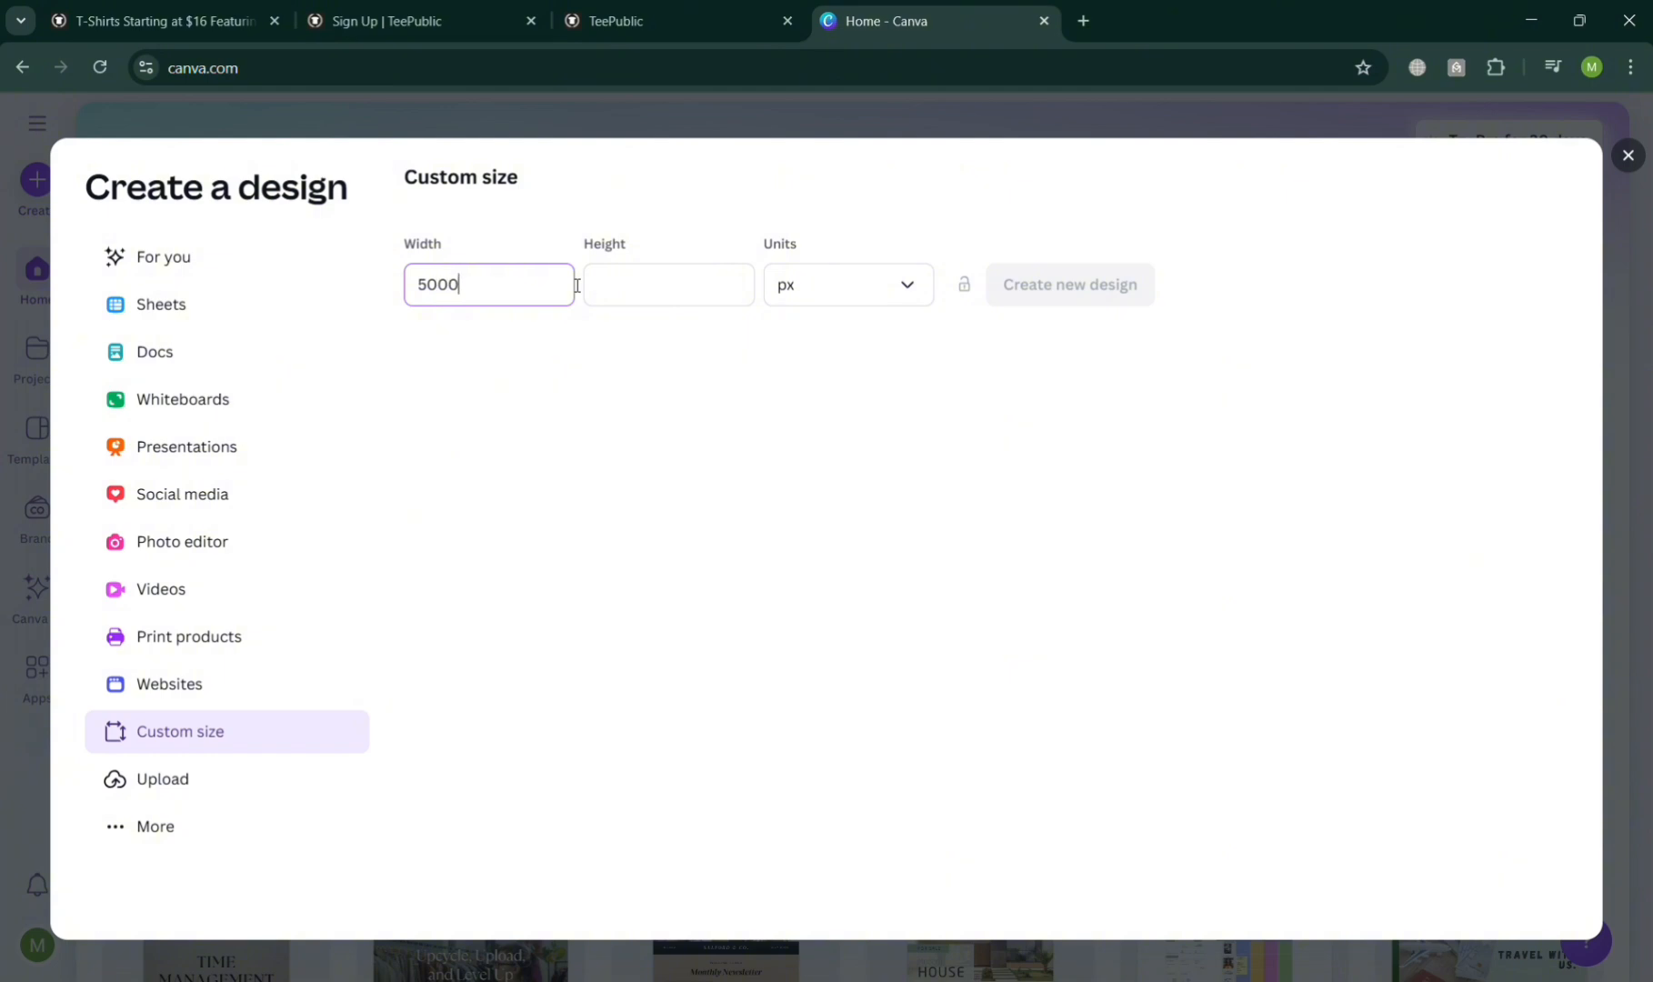
{"action": "left_click", "coordinate": [667, 300]}
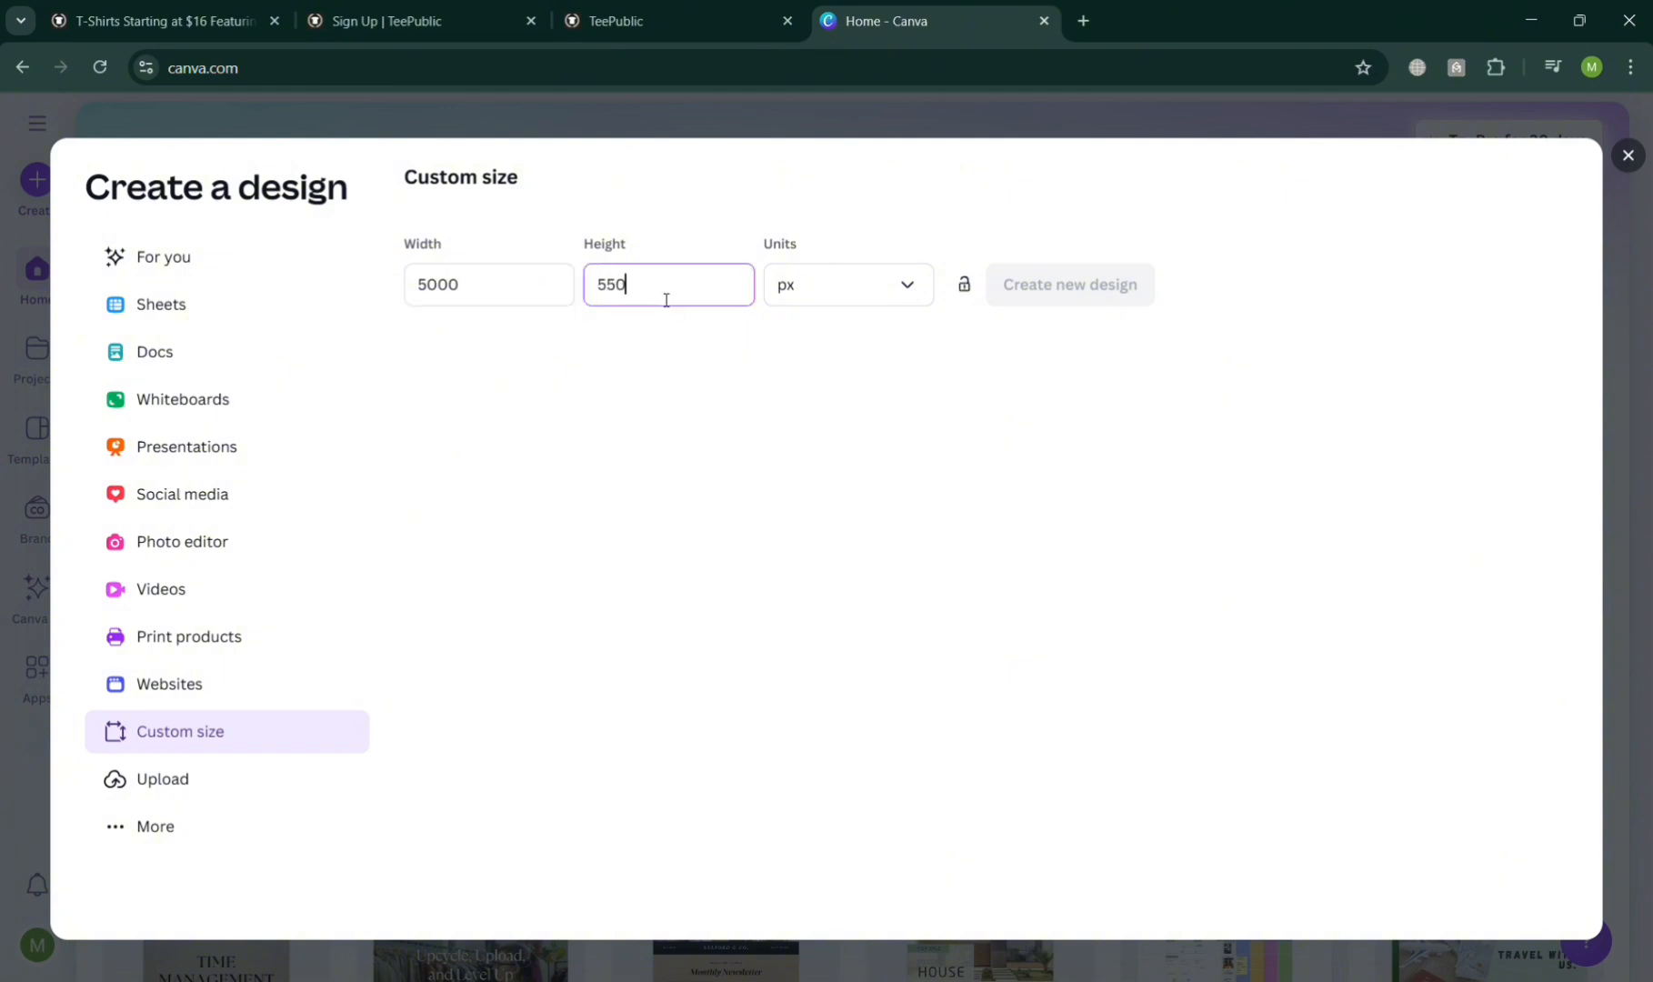
{"action": "left_click", "coordinate": [1204, 356]}
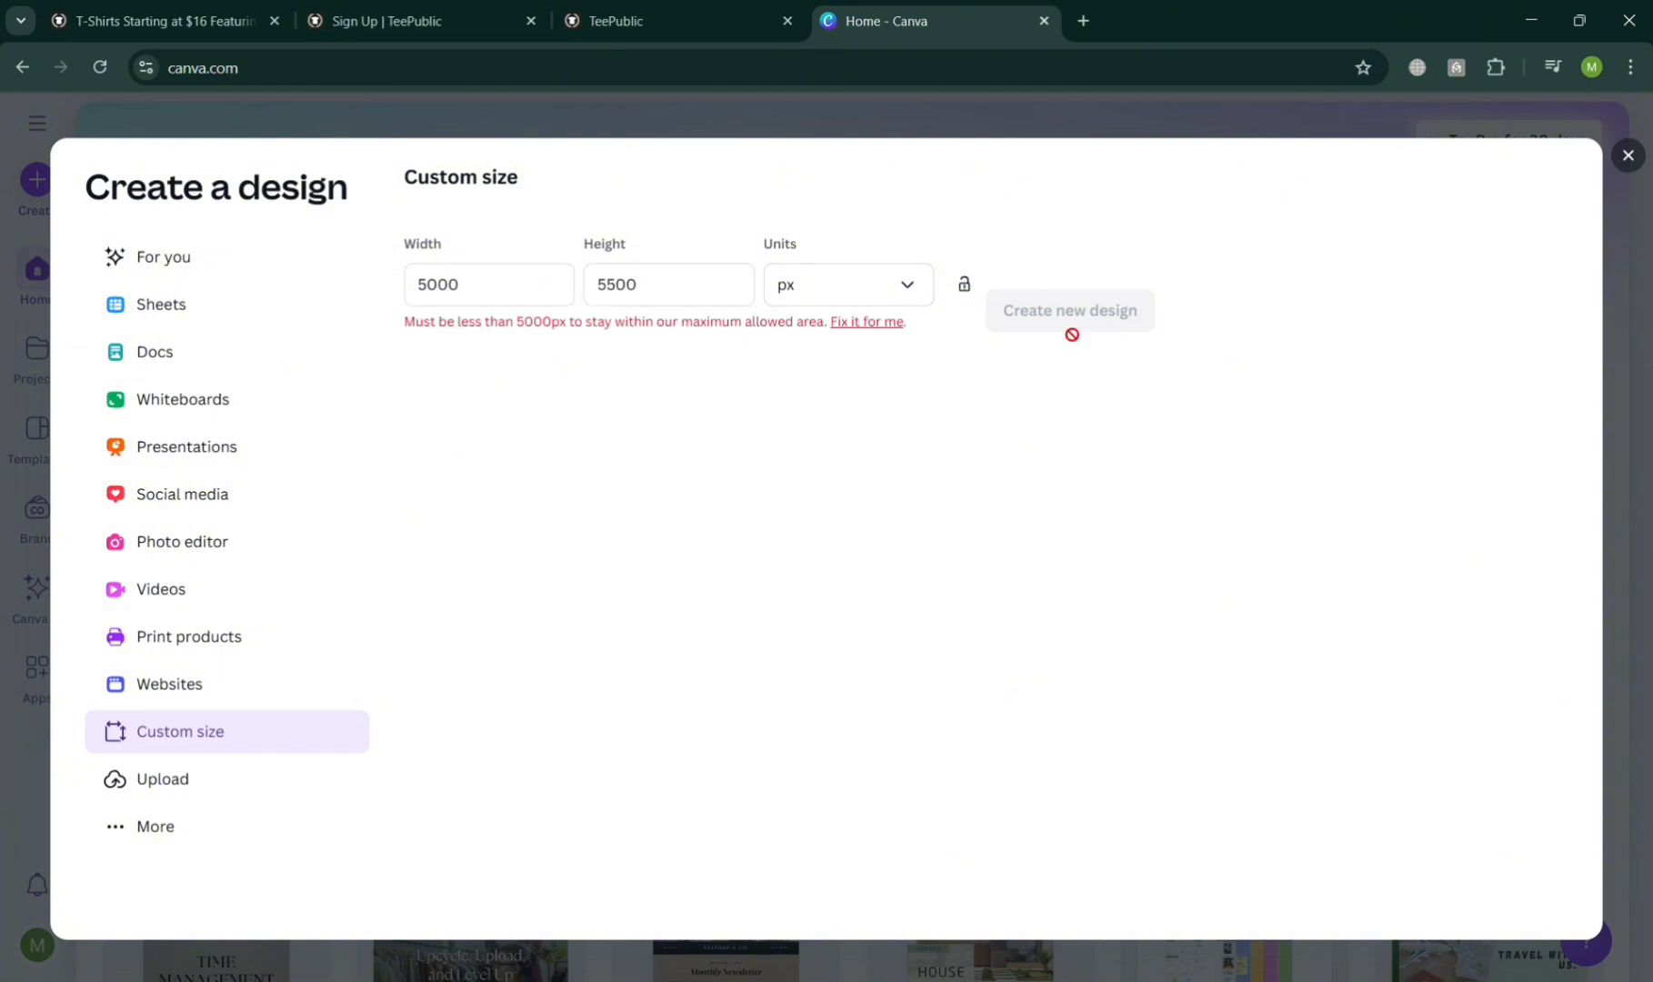
{"action": "left_click", "coordinate": [678, 292]}
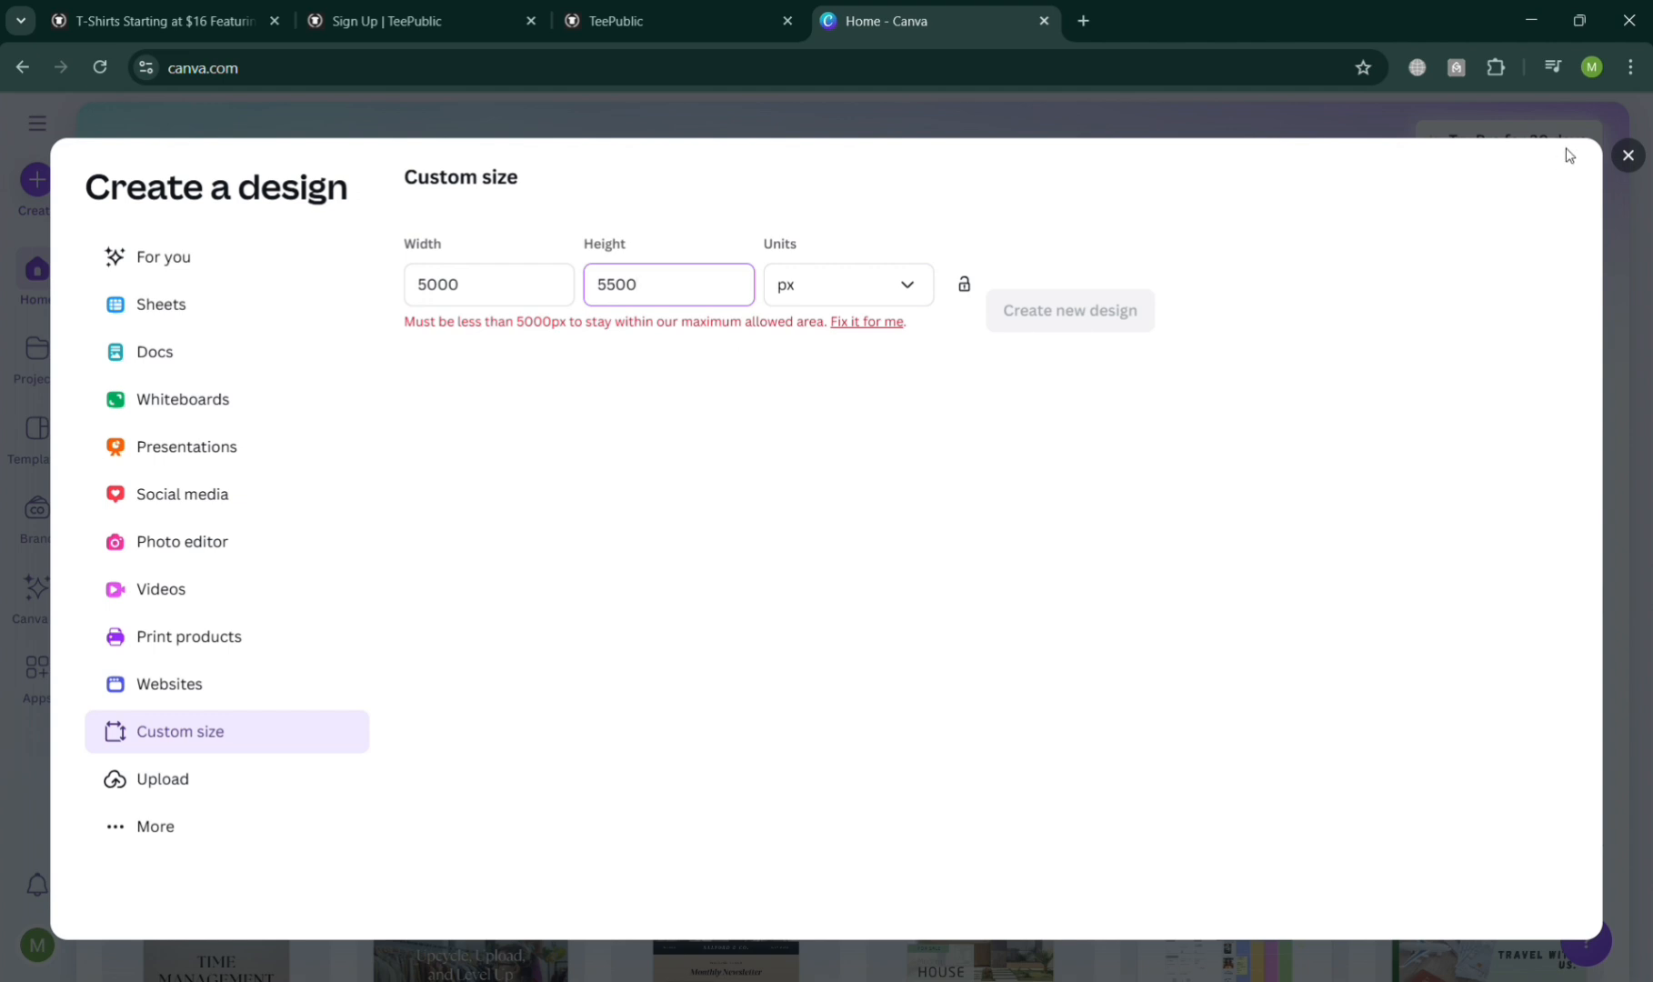
- Return to TeePublic and upload the Happy Labor Day artwork again
{"action": "left_click", "coordinate": [746, 21]}
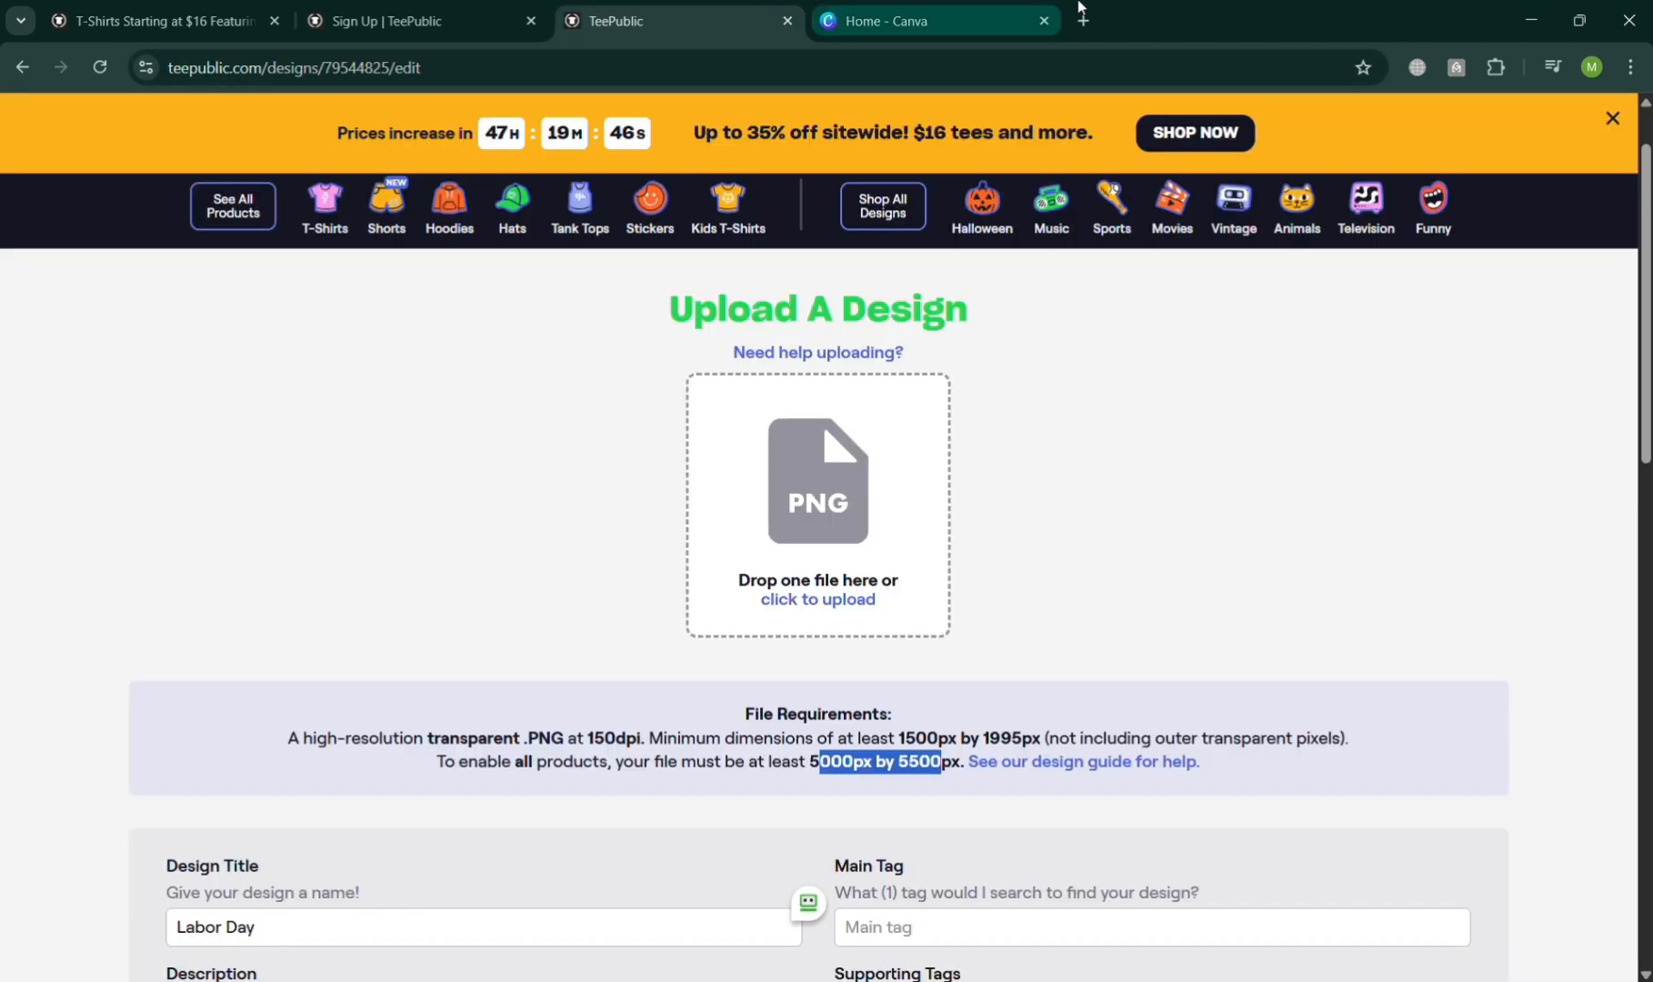
{"action": "left_click", "coordinate": [852, 602]}
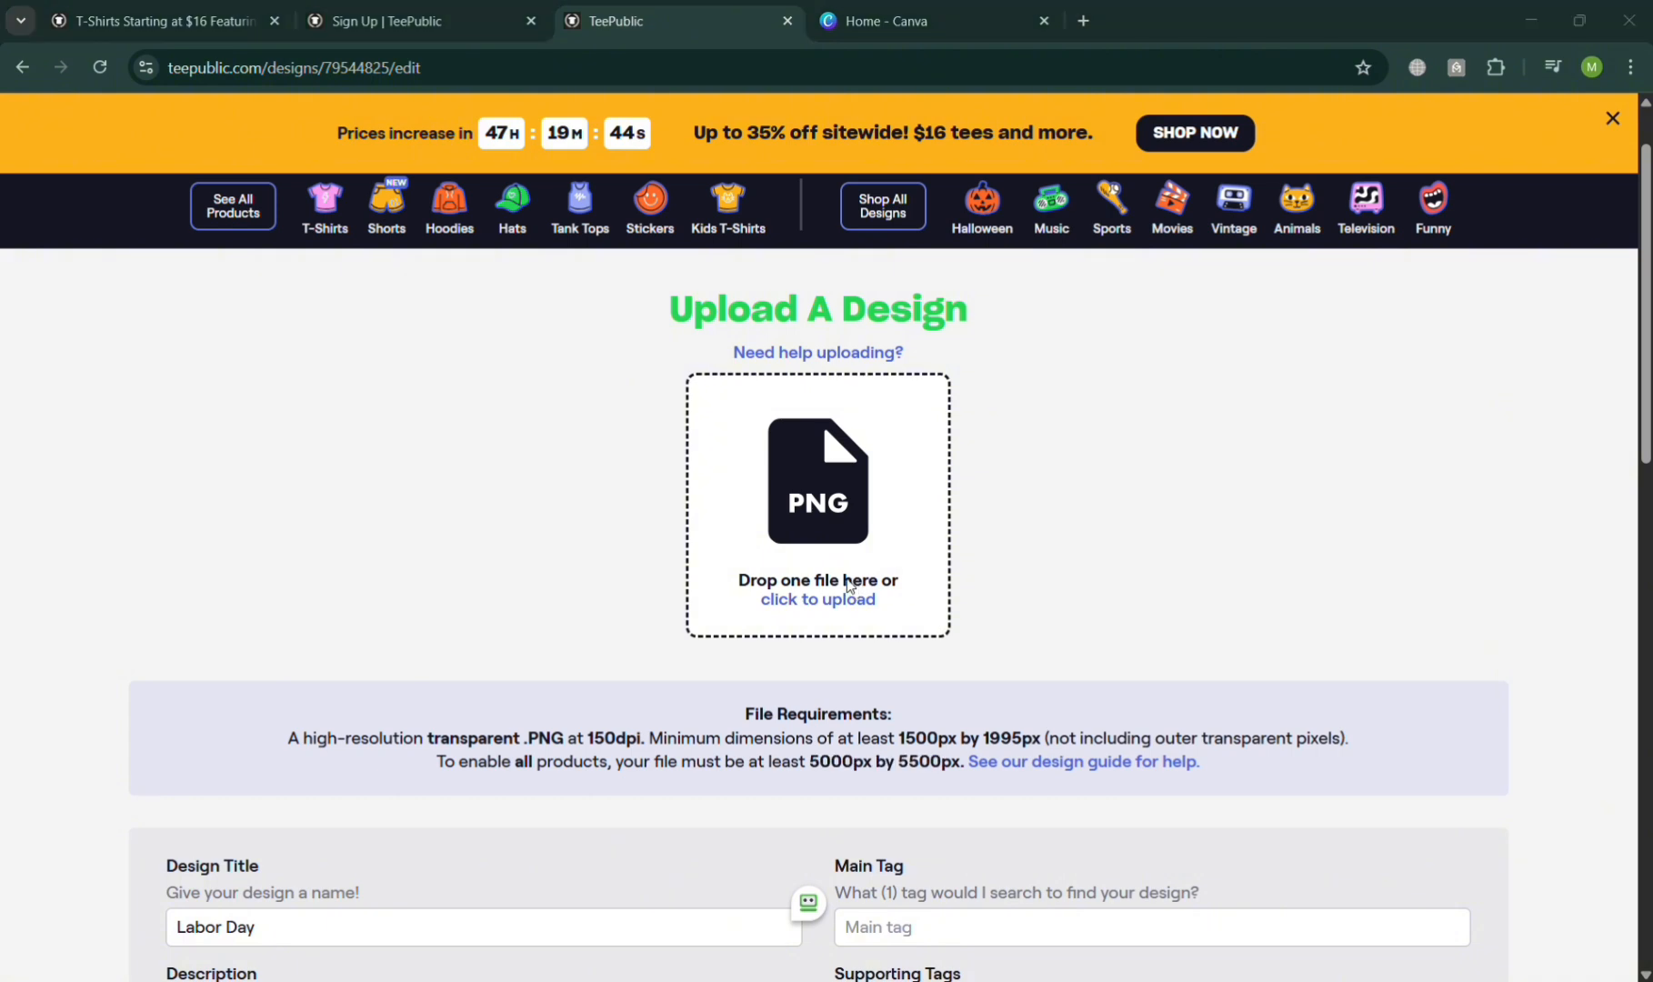
{"action": "double_click", "coordinate": [296, 166]}
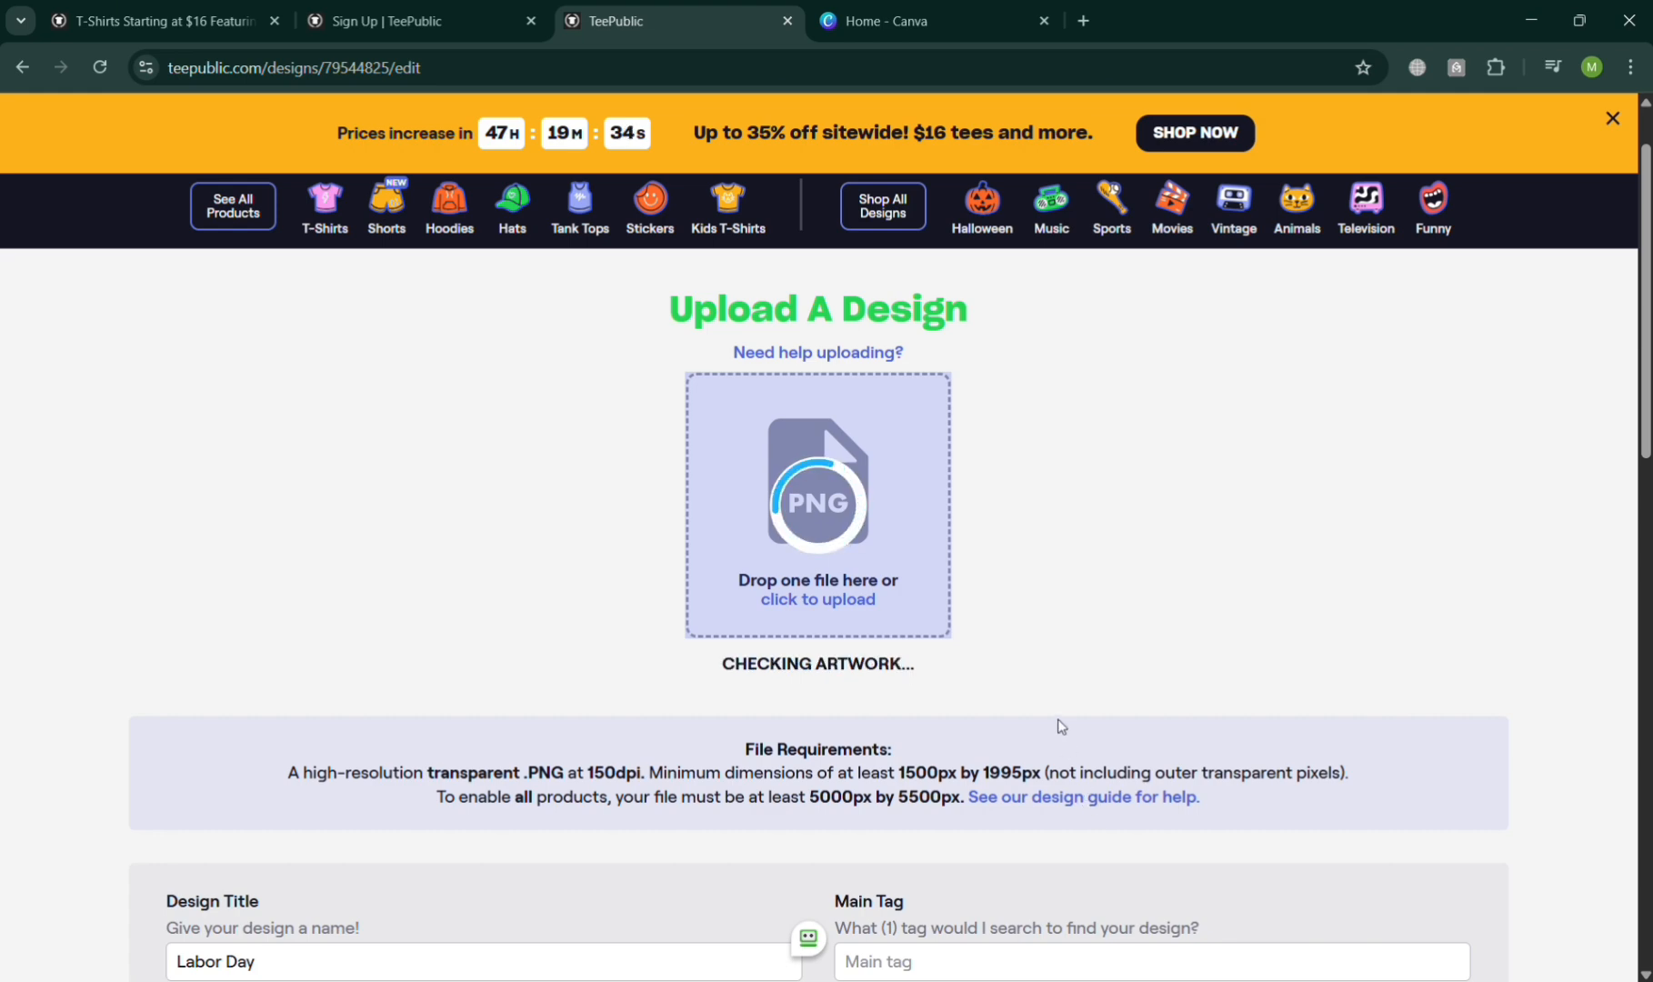
- Review the artwork size notices, listing detail fields, product list and color options on the design page
{"action": "scroll", "coordinate": [1061, 727], "scroll_direction": "down", "scroll_amount": 5}
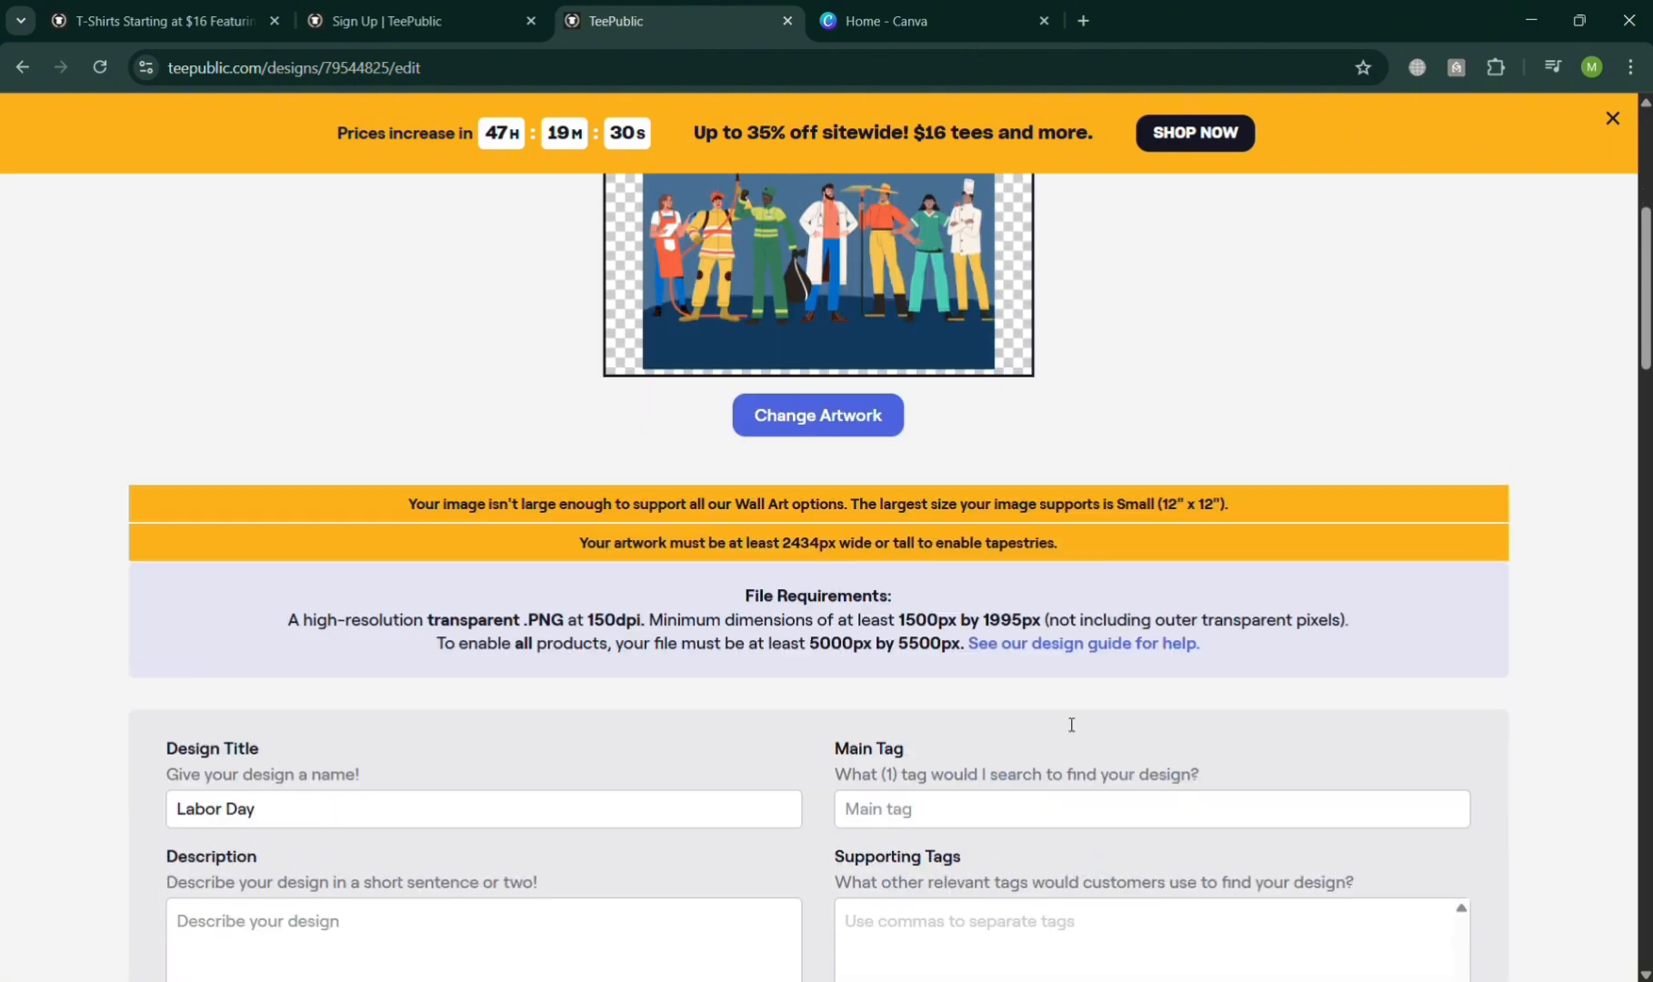
{"action": "scroll", "coordinate": [1069, 724], "scroll_direction": "down", "scroll_amount": 8}
{"action": "scroll", "coordinate": [1084, 705], "scroll_direction": "up", "scroll_amount": 4}
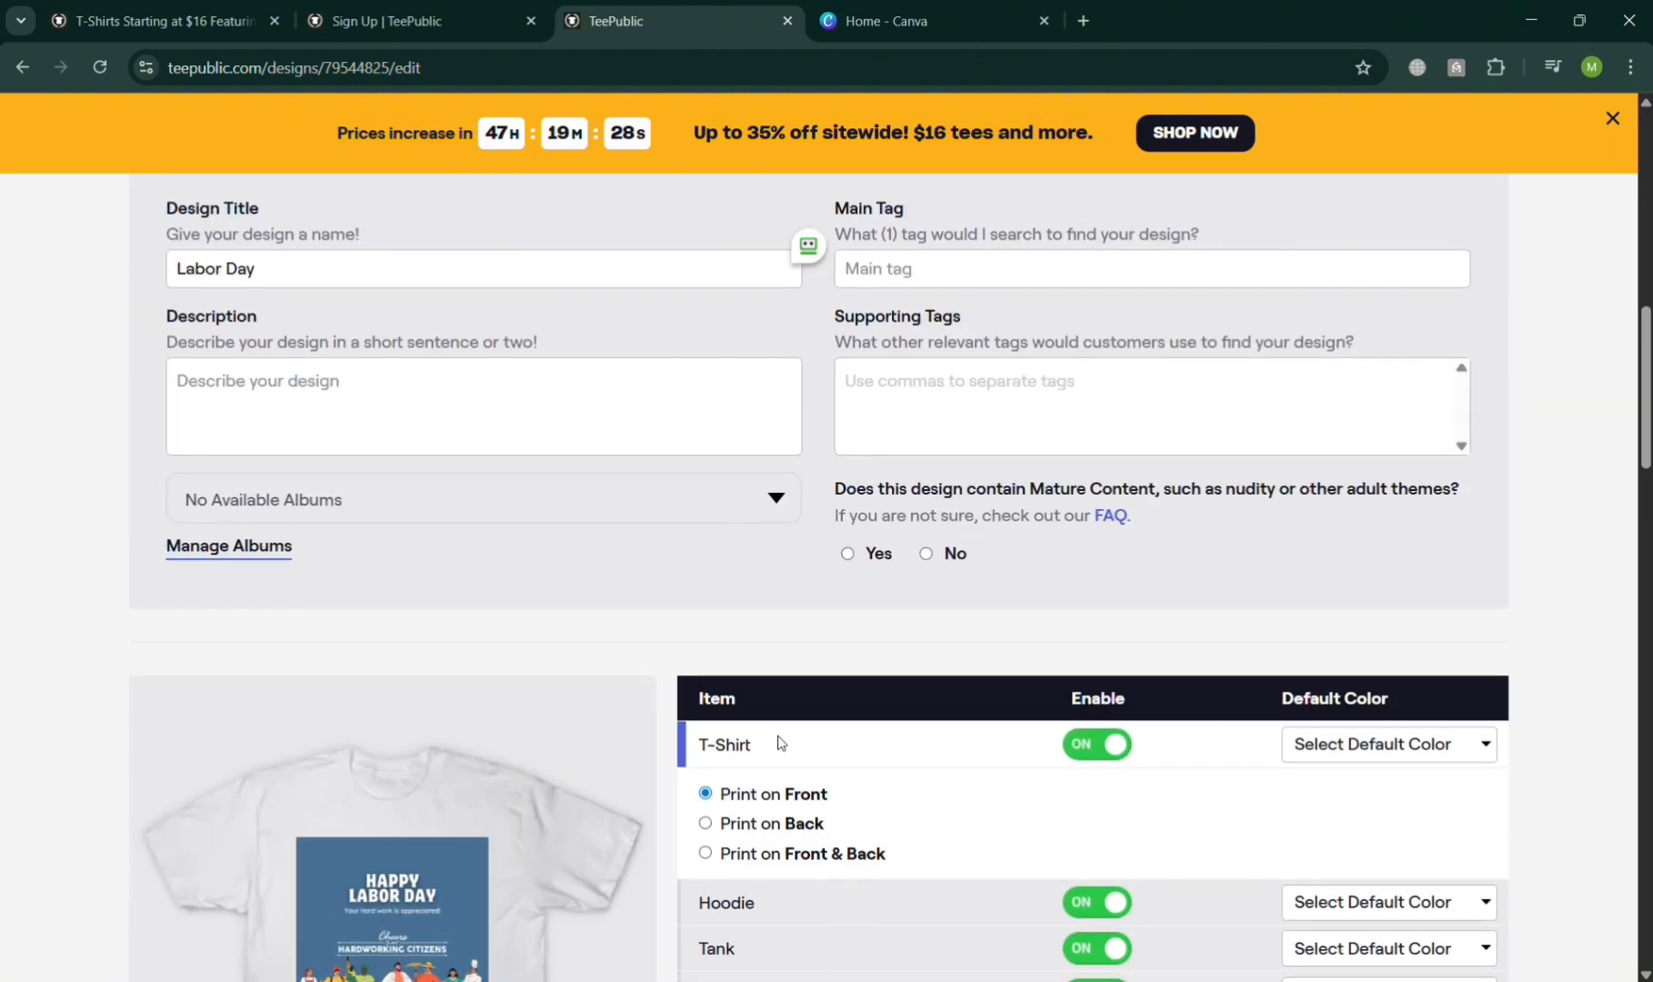
{"action": "scroll", "coordinate": [479, 801], "scroll_direction": "up", "scroll_amount": 6}
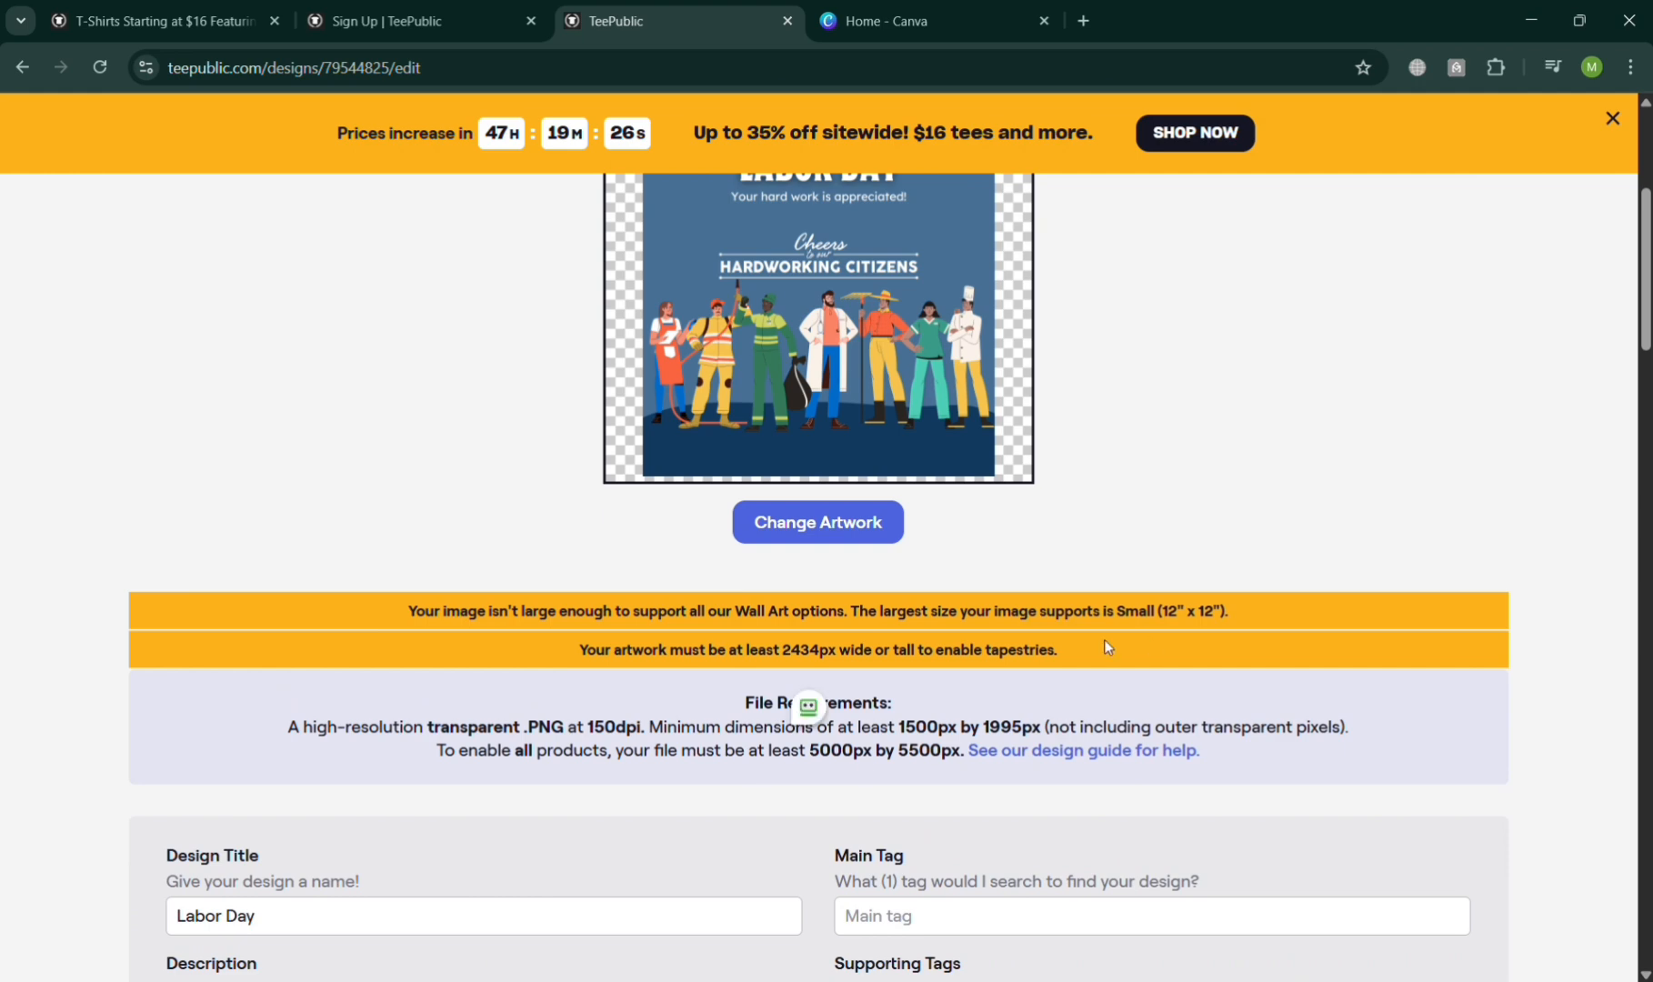
{"action": "scroll", "coordinate": [957, 666], "scroll_direction": "down", "scroll_amount": 7}
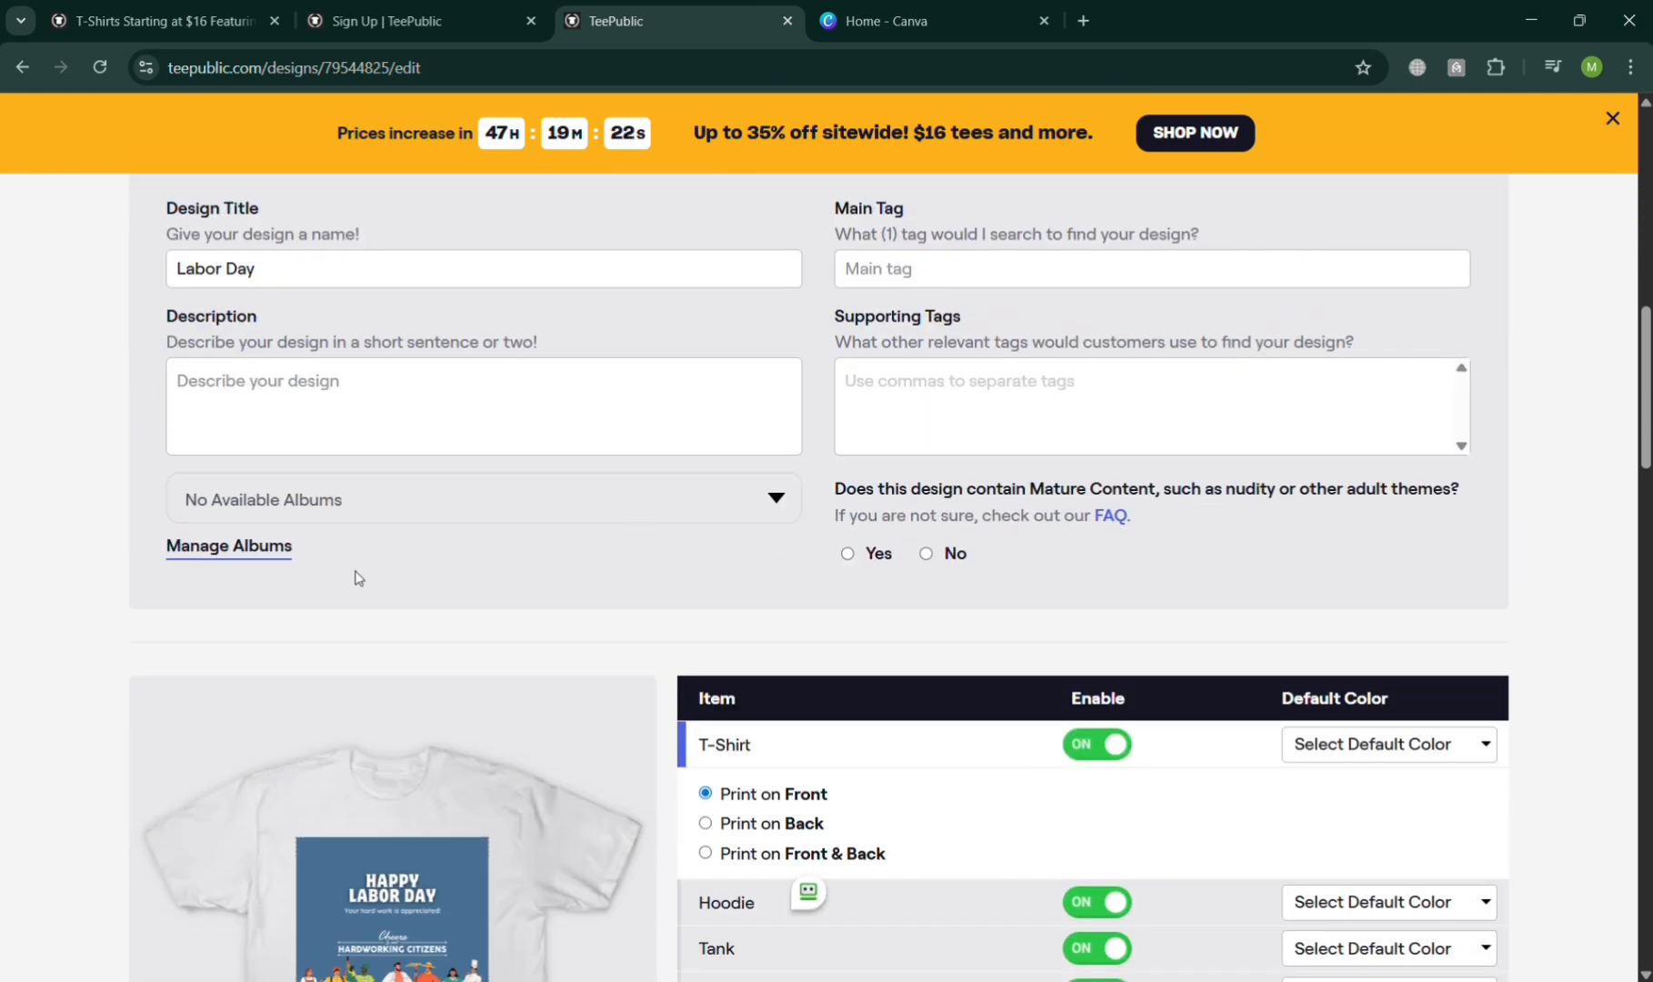
{"action": "scroll", "coordinate": [360, 579], "scroll_direction": "down", "scroll_amount": 1}
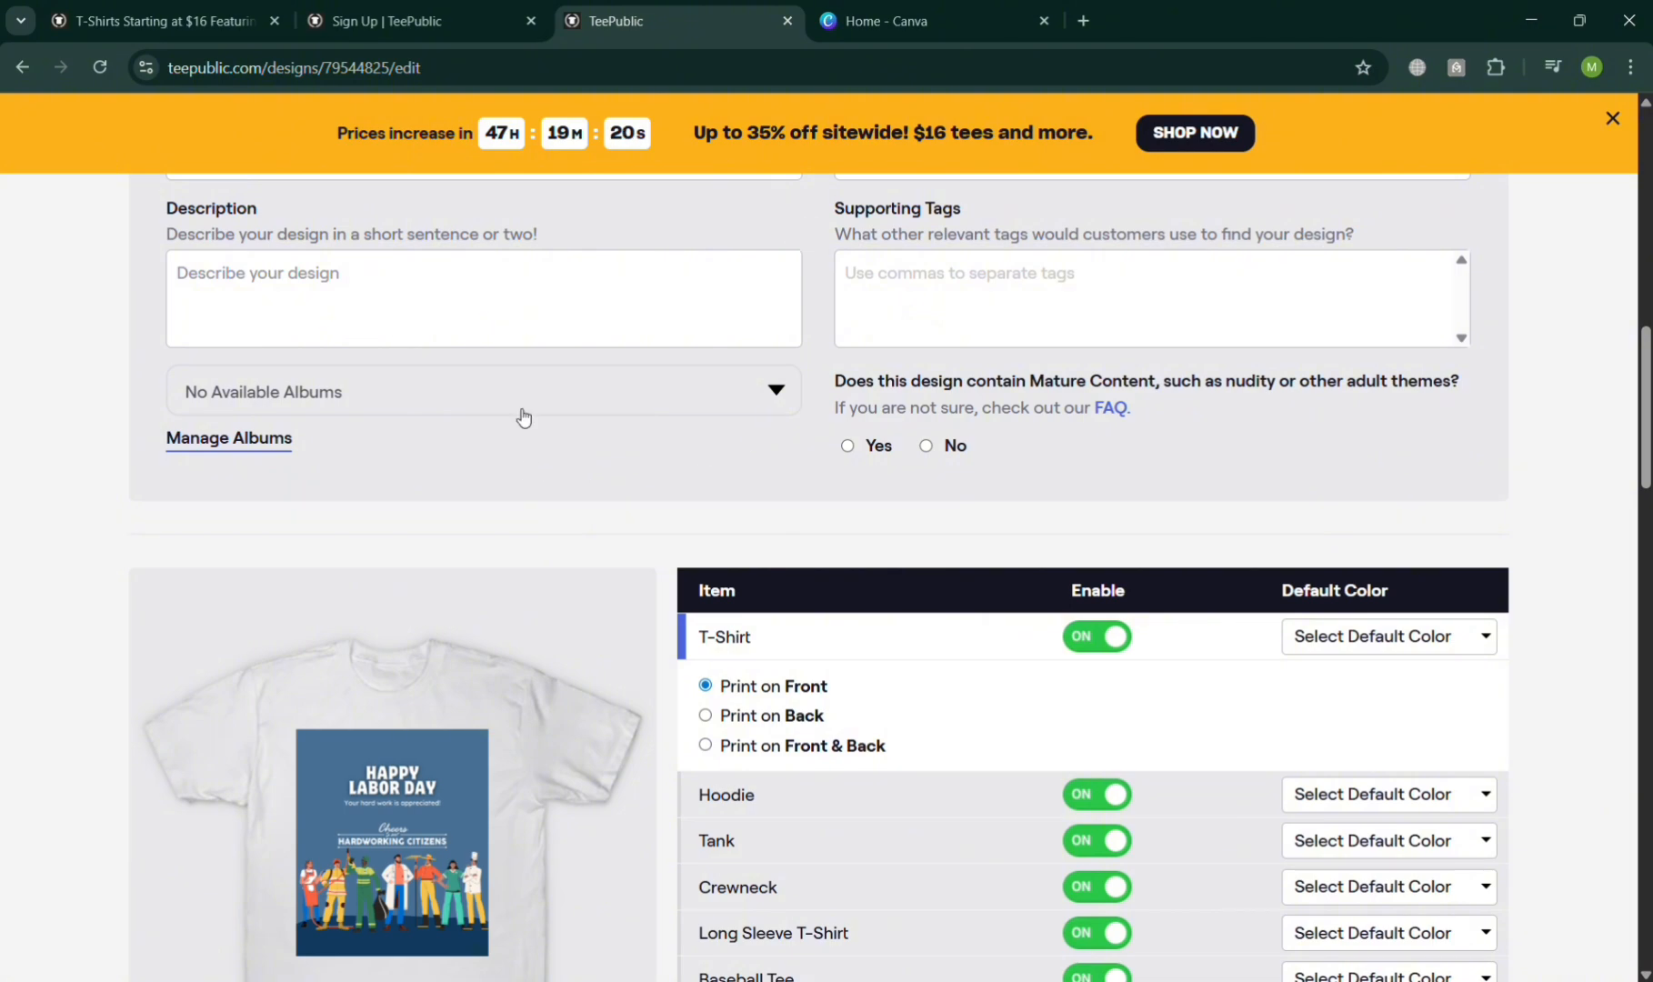
{"action": "scroll", "coordinate": [492, 521], "scroll_direction": "down", "scroll_amount": 5}
{"action": "scroll", "coordinate": [773, 464], "scroll_direction": "up", "scroll_amount": 2}
{"action": "scroll", "coordinate": [749, 432], "scroll_direction": "down", "scroll_amount": 4}
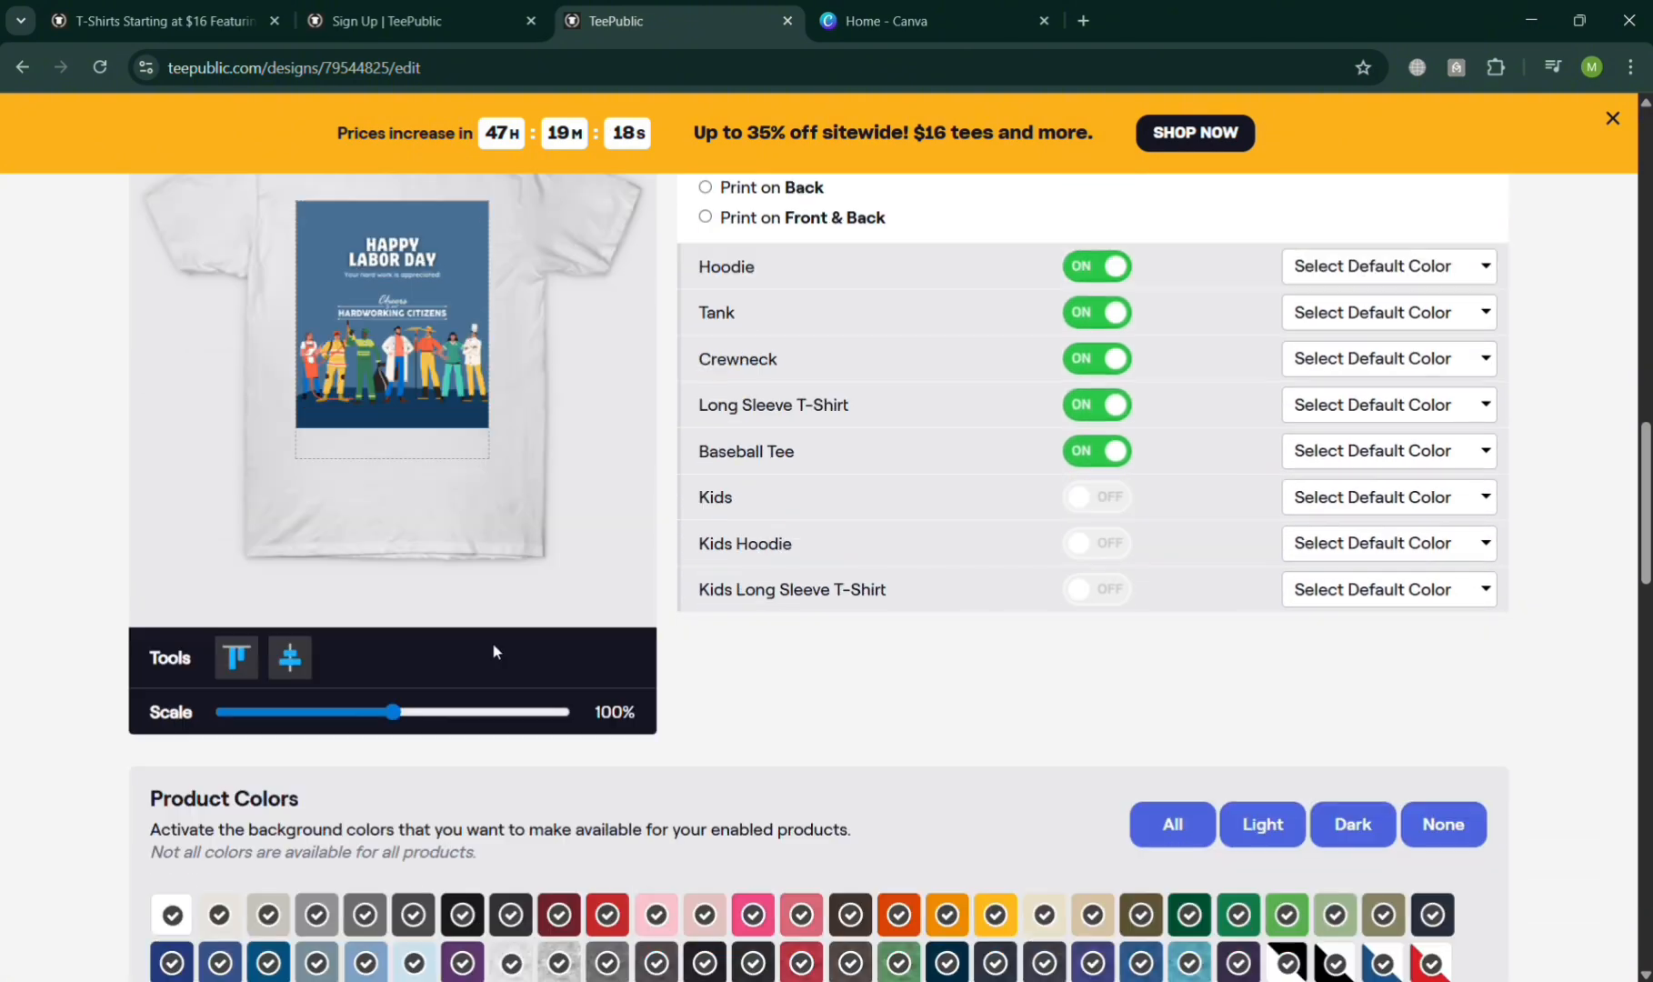
{"action": "scroll", "coordinate": [729, 563], "scroll_direction": "up", "scroll_amount": 2}
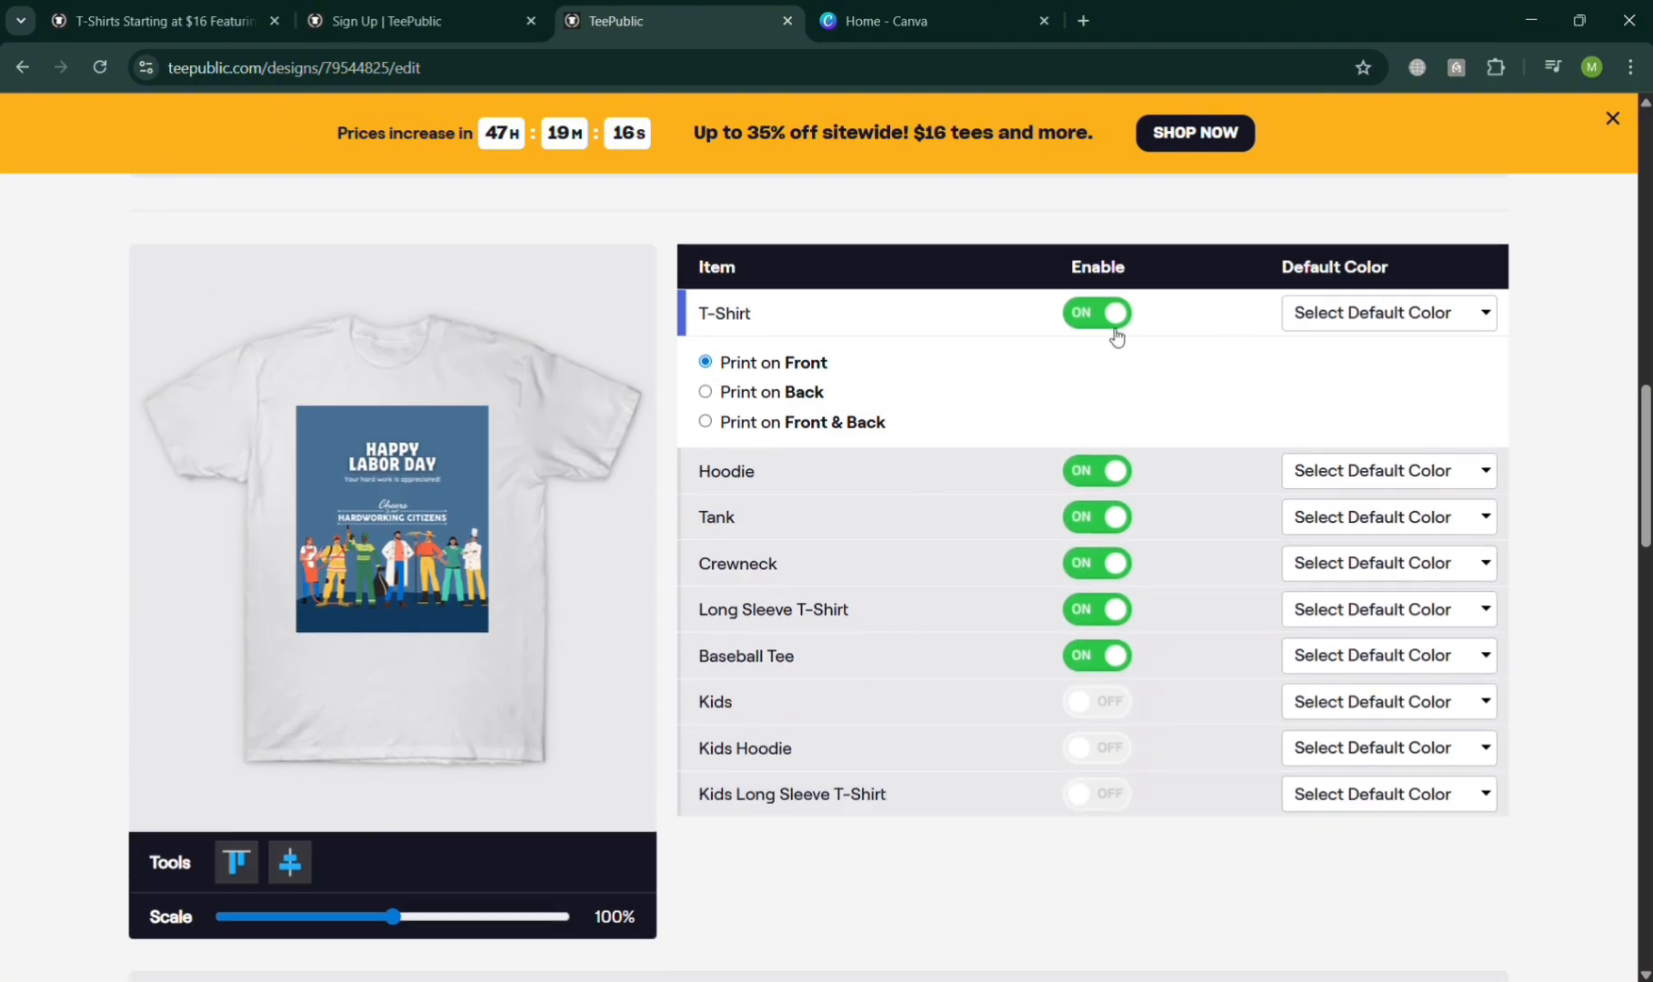
- Disable the Baseball Tee, and switch the T-Shirt and Long Sleeve T-Shirt off and back on
{"action": "left_click", "coordinate": [1115, 314]}
{"action": "left_click", "coordinate": [1115, 314]}
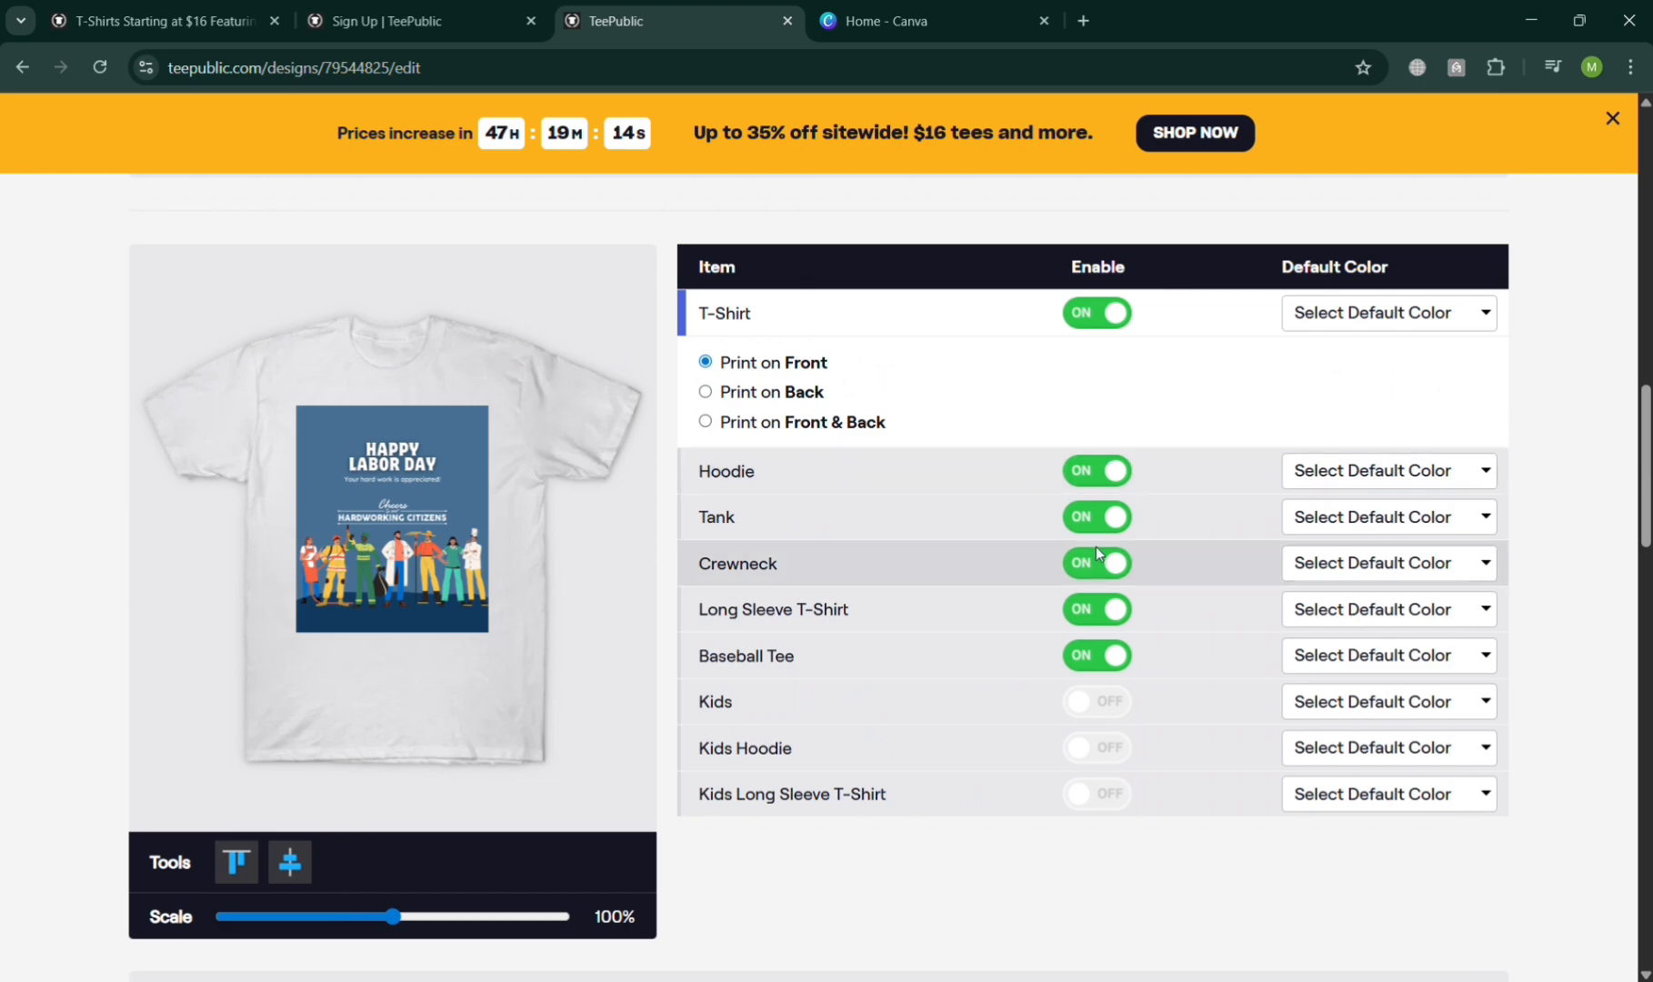
{"action": "left_click", "coordinate": [1096, 662]}
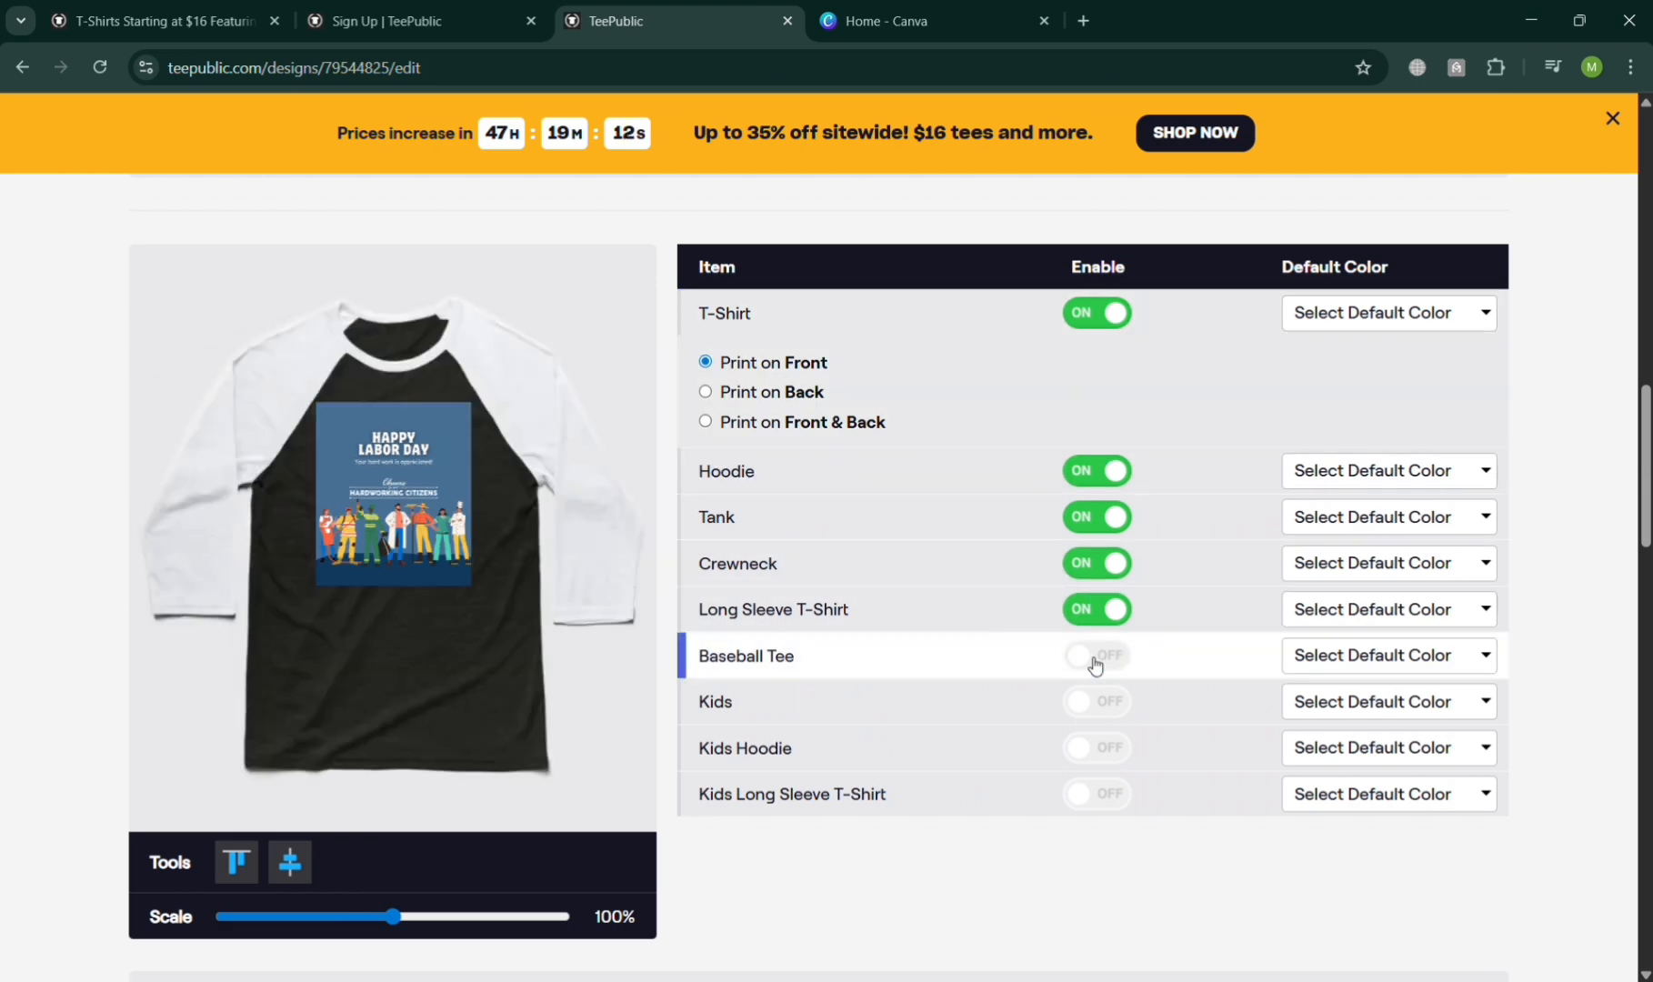
{"action": "left_click", "coordinate": [1102, 624]}
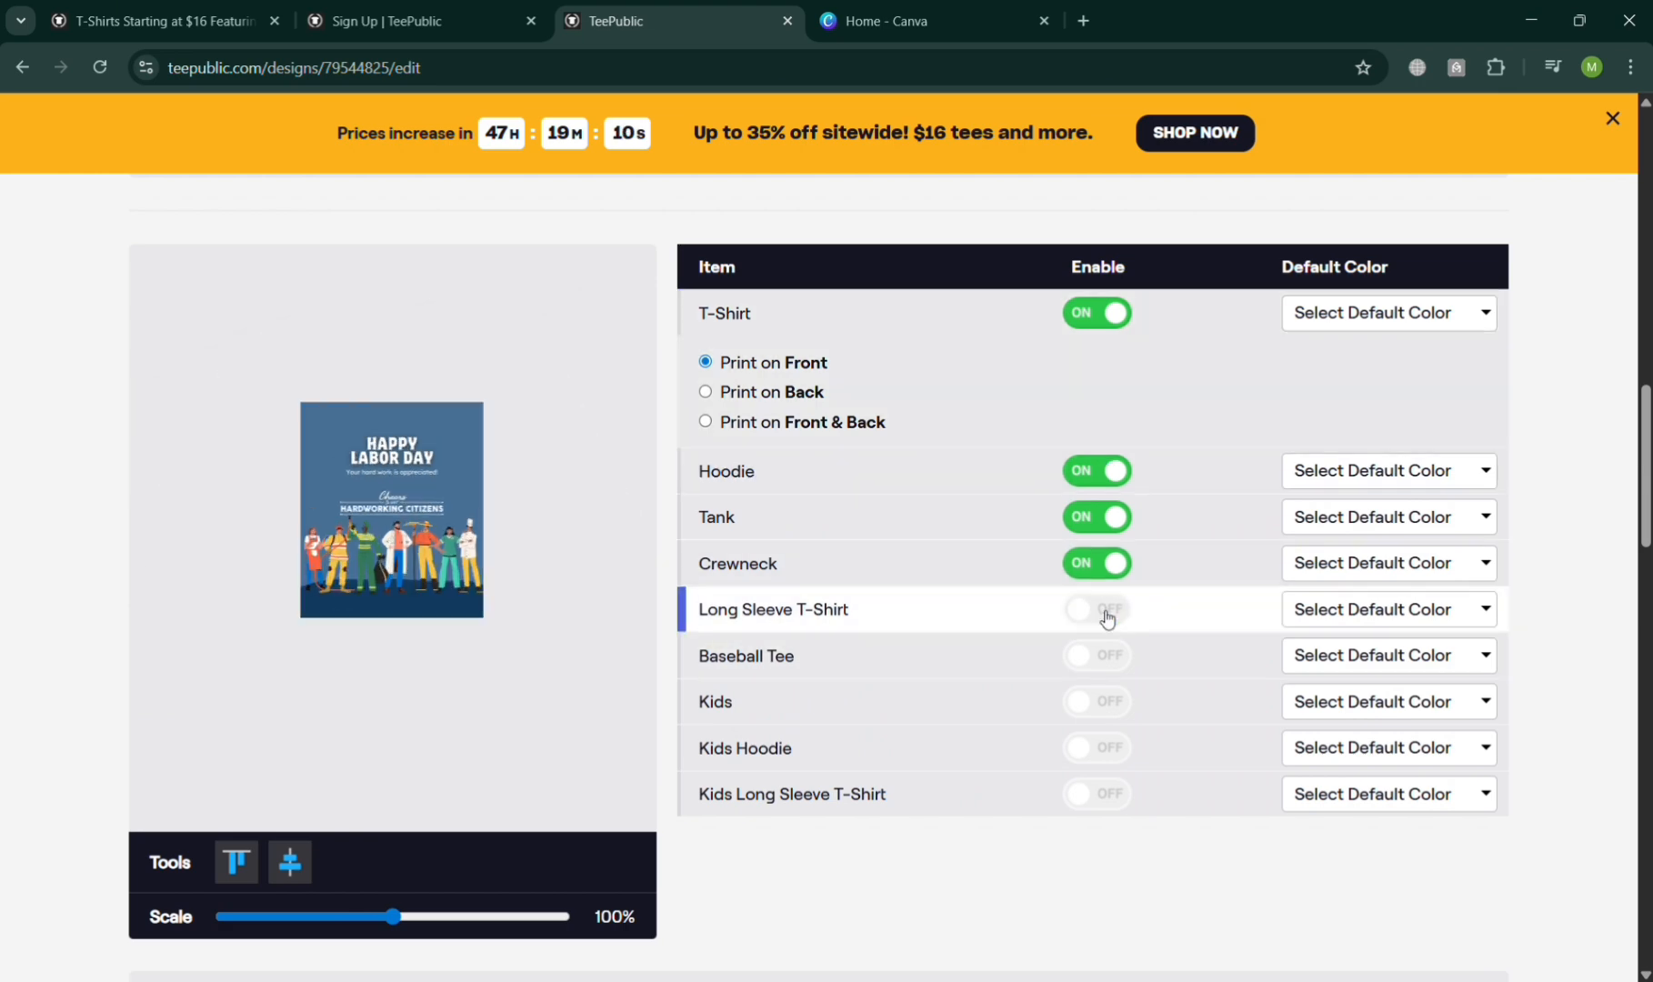
{"action": "left_click", "coordinate": [1103, 623]}
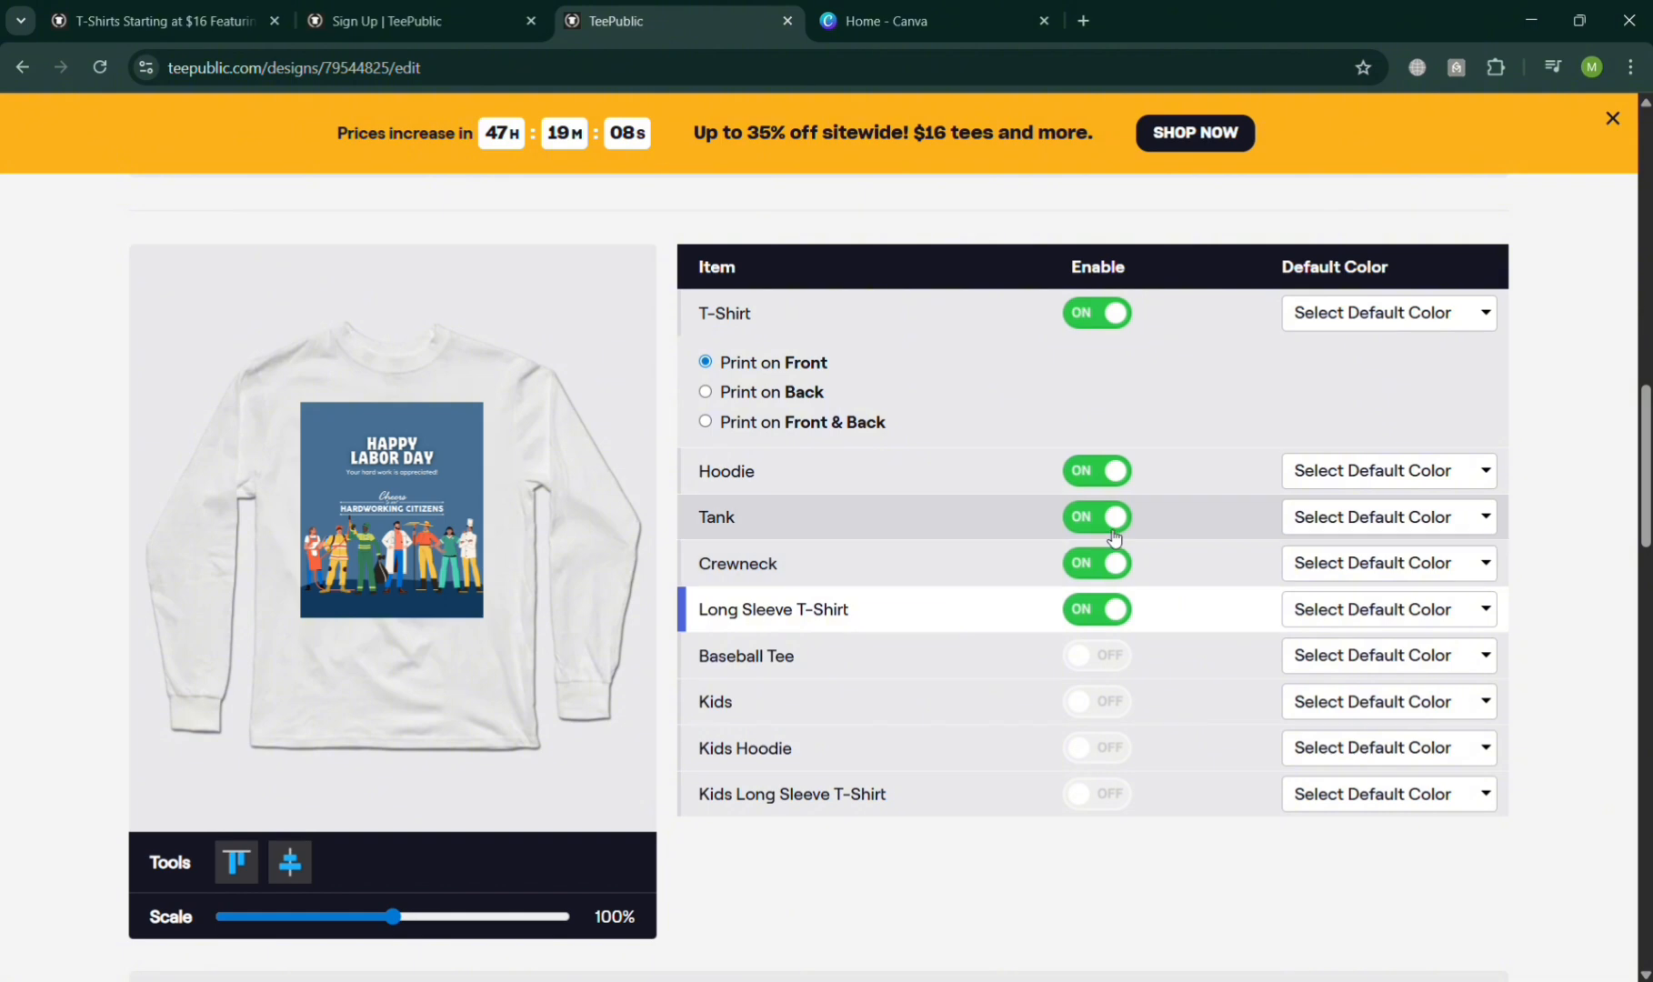
- Try White and Asphalt as the T-Shirt's default color and set it back to White
{"action": "left_click", "coordinate": [1400, 313]}
{"action": "left_click", "coordinate": [1424, 403]}
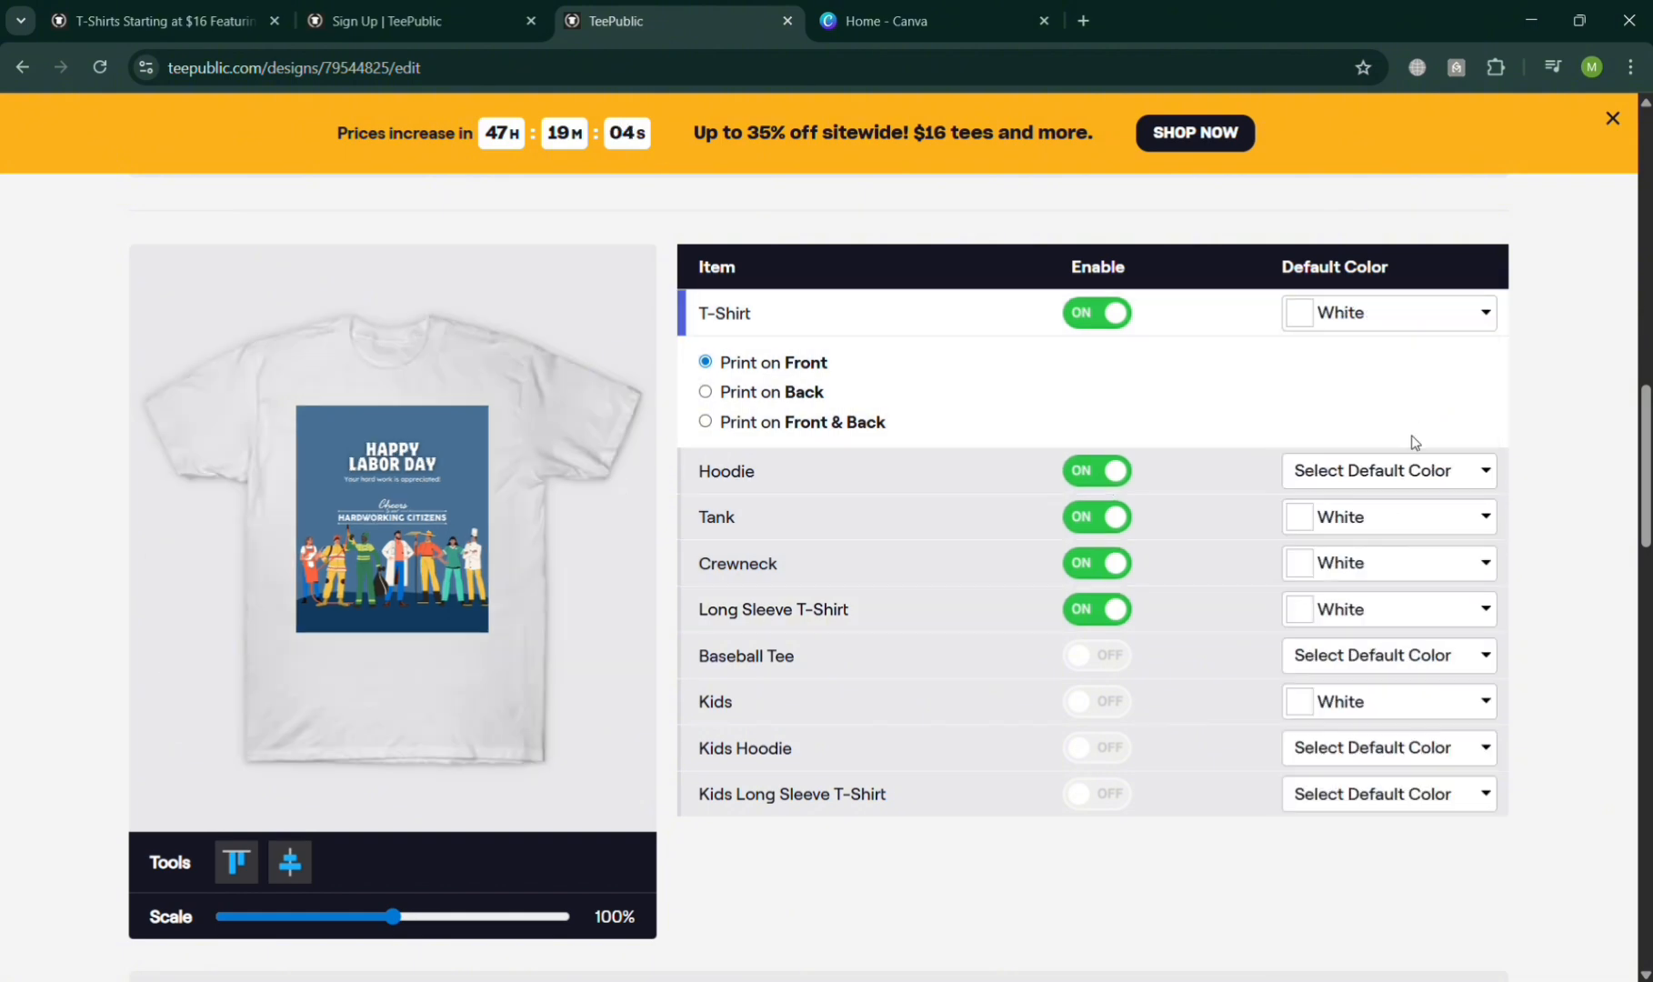
{"action": "left_click", "coordinate": [1443, 329]}
{"action": "left_click", "coordinate": [1428, 437]}
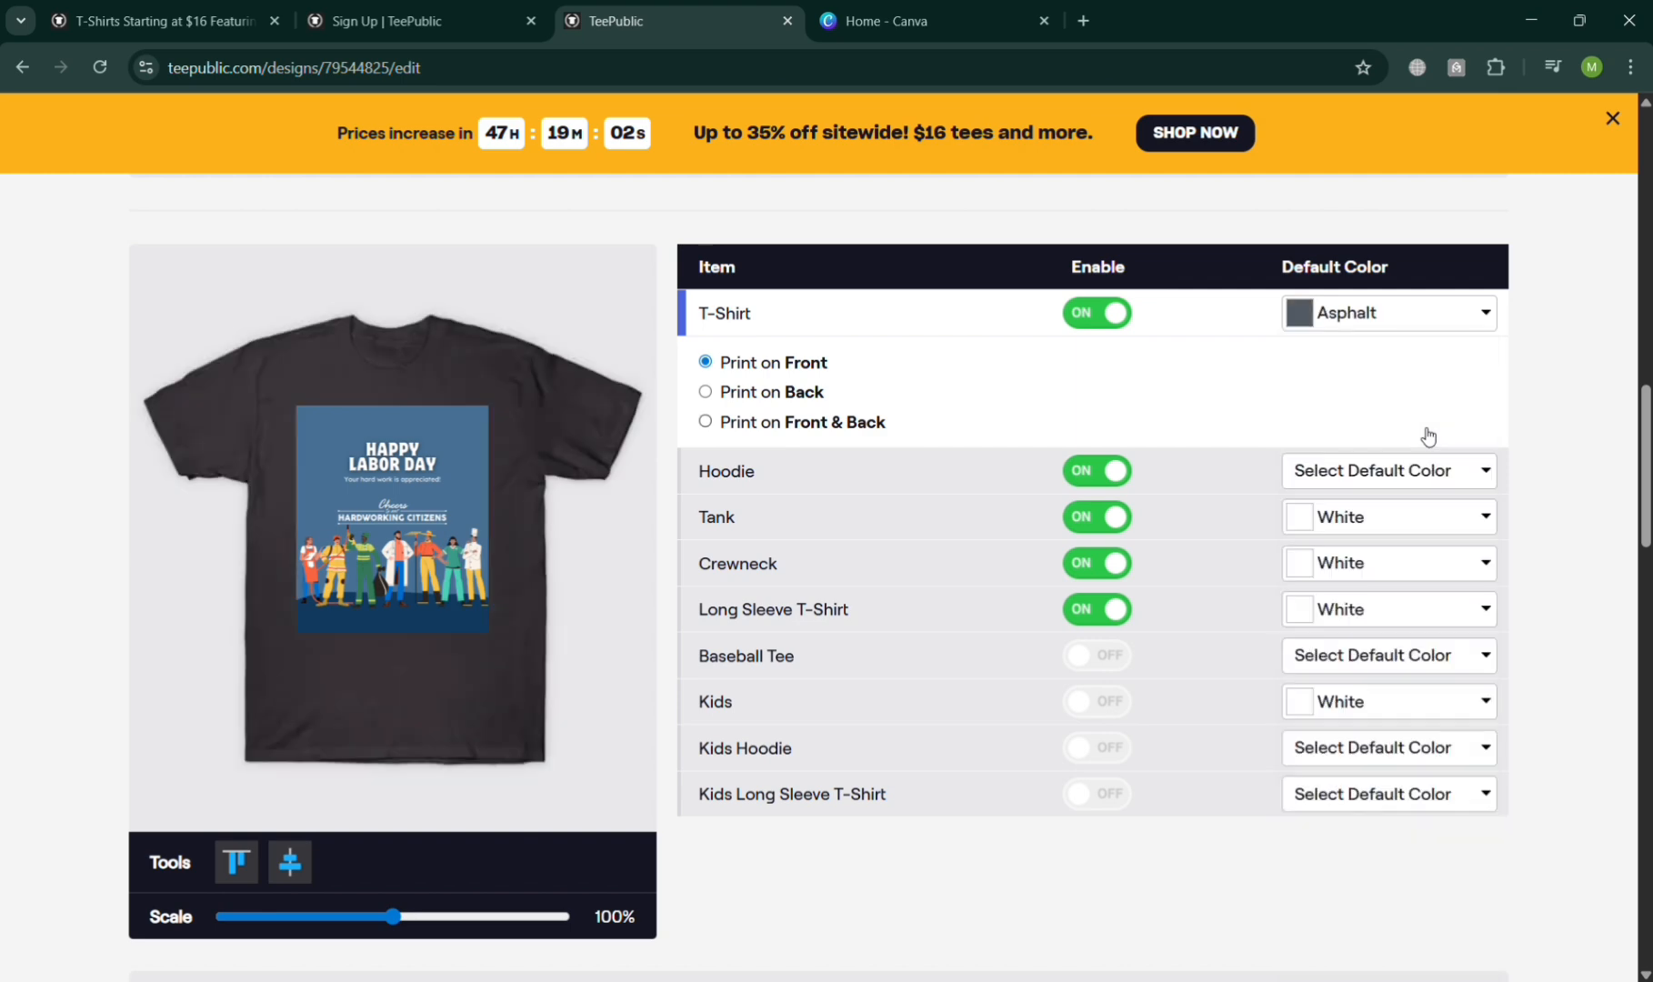
{"action": "left_click", "coordinate": [1442, 323]}
{"action": "left_click", "coordinate": [1430, 386]}
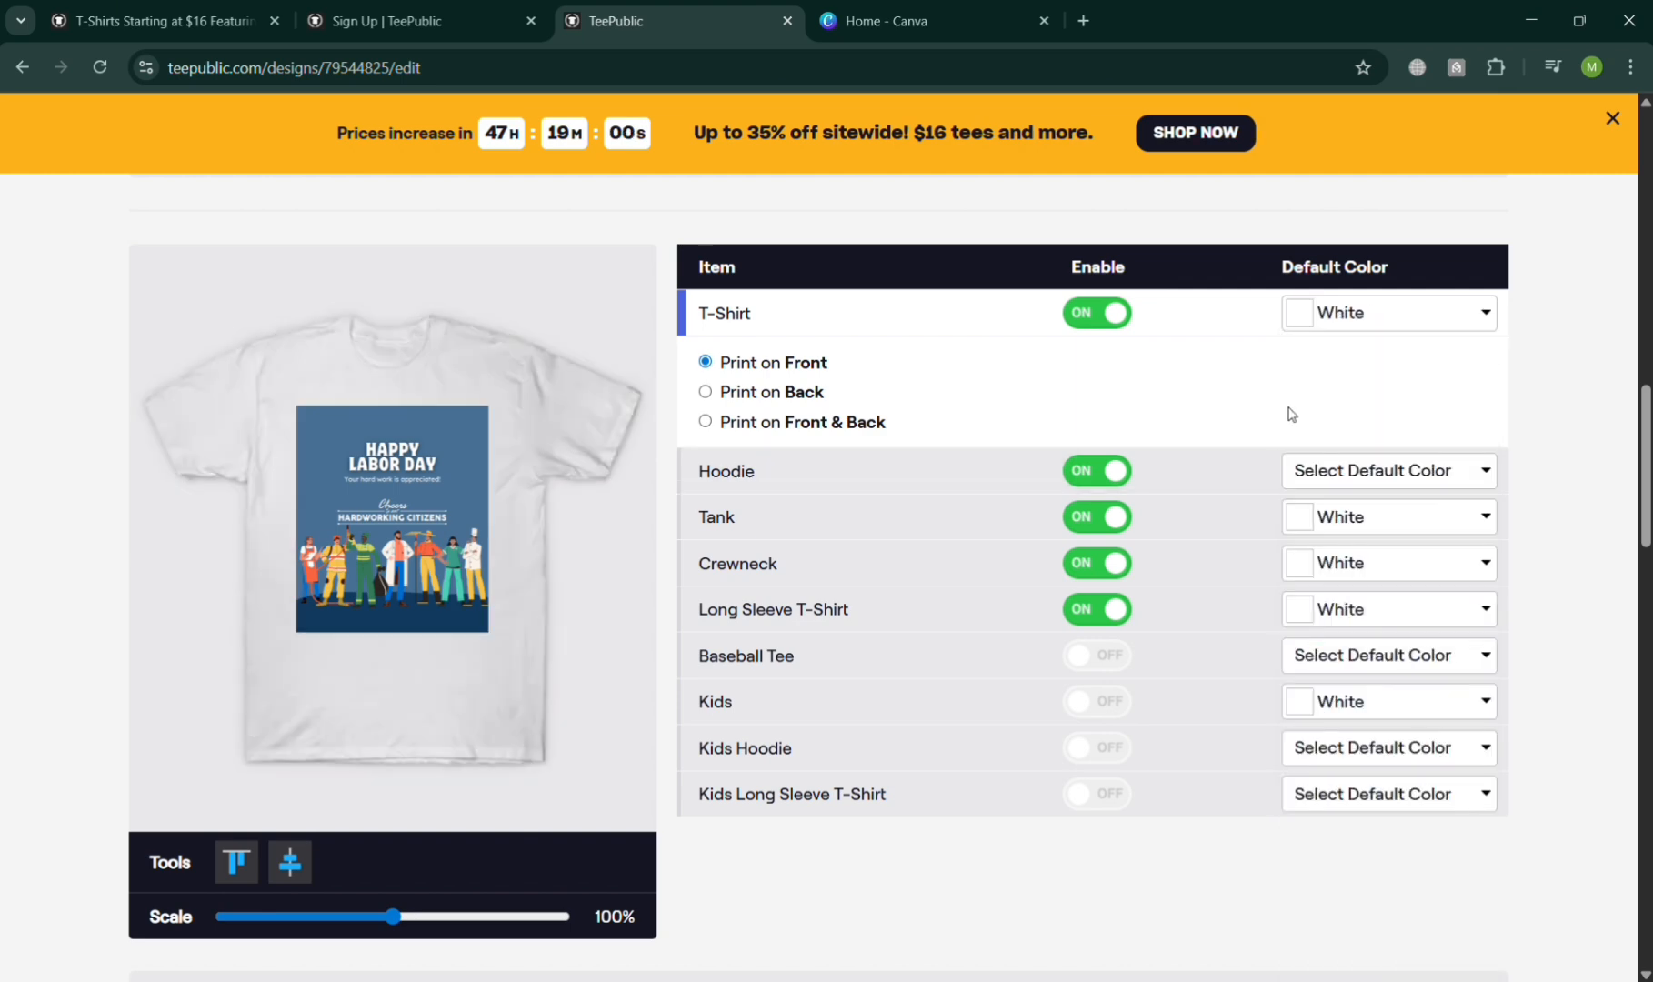
- Enable the Kids product to preview the design on it, and disable it again
{"action": "scroll", "coordinate": [1318, 455], "scroll_direction": "down", "scroll_amount": 3}
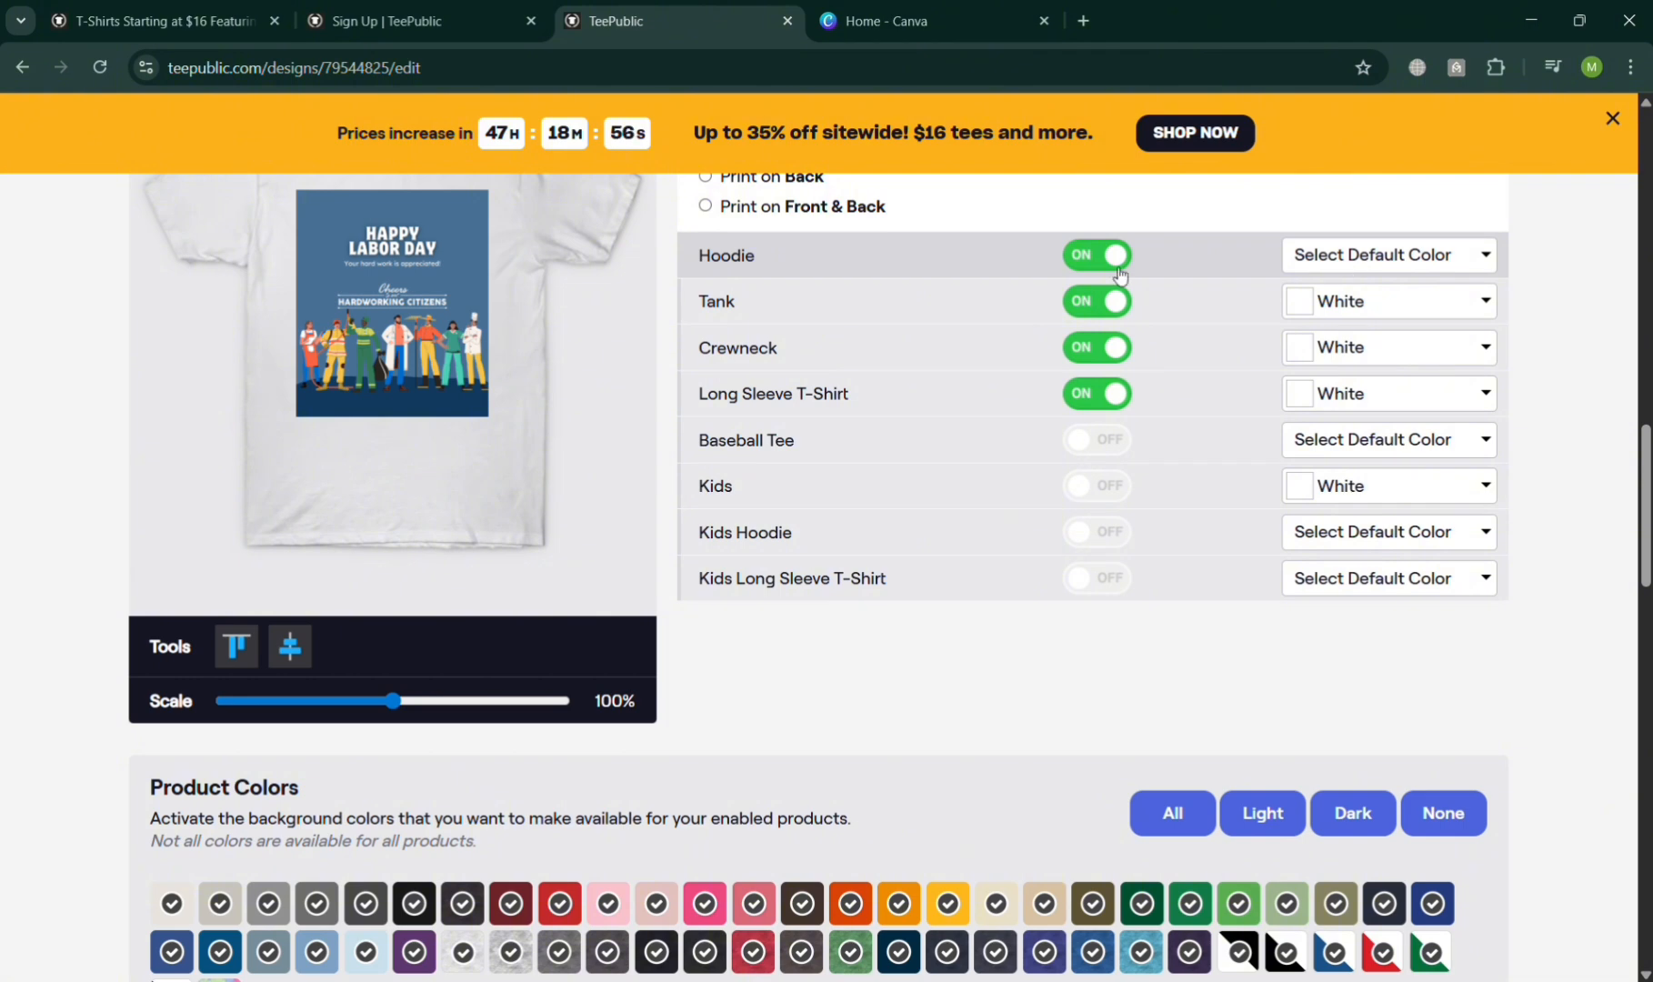
{"action": "scroll", "coordinate": [1227, 387], "scroll_direction": "down", "scroll_amount": 3}
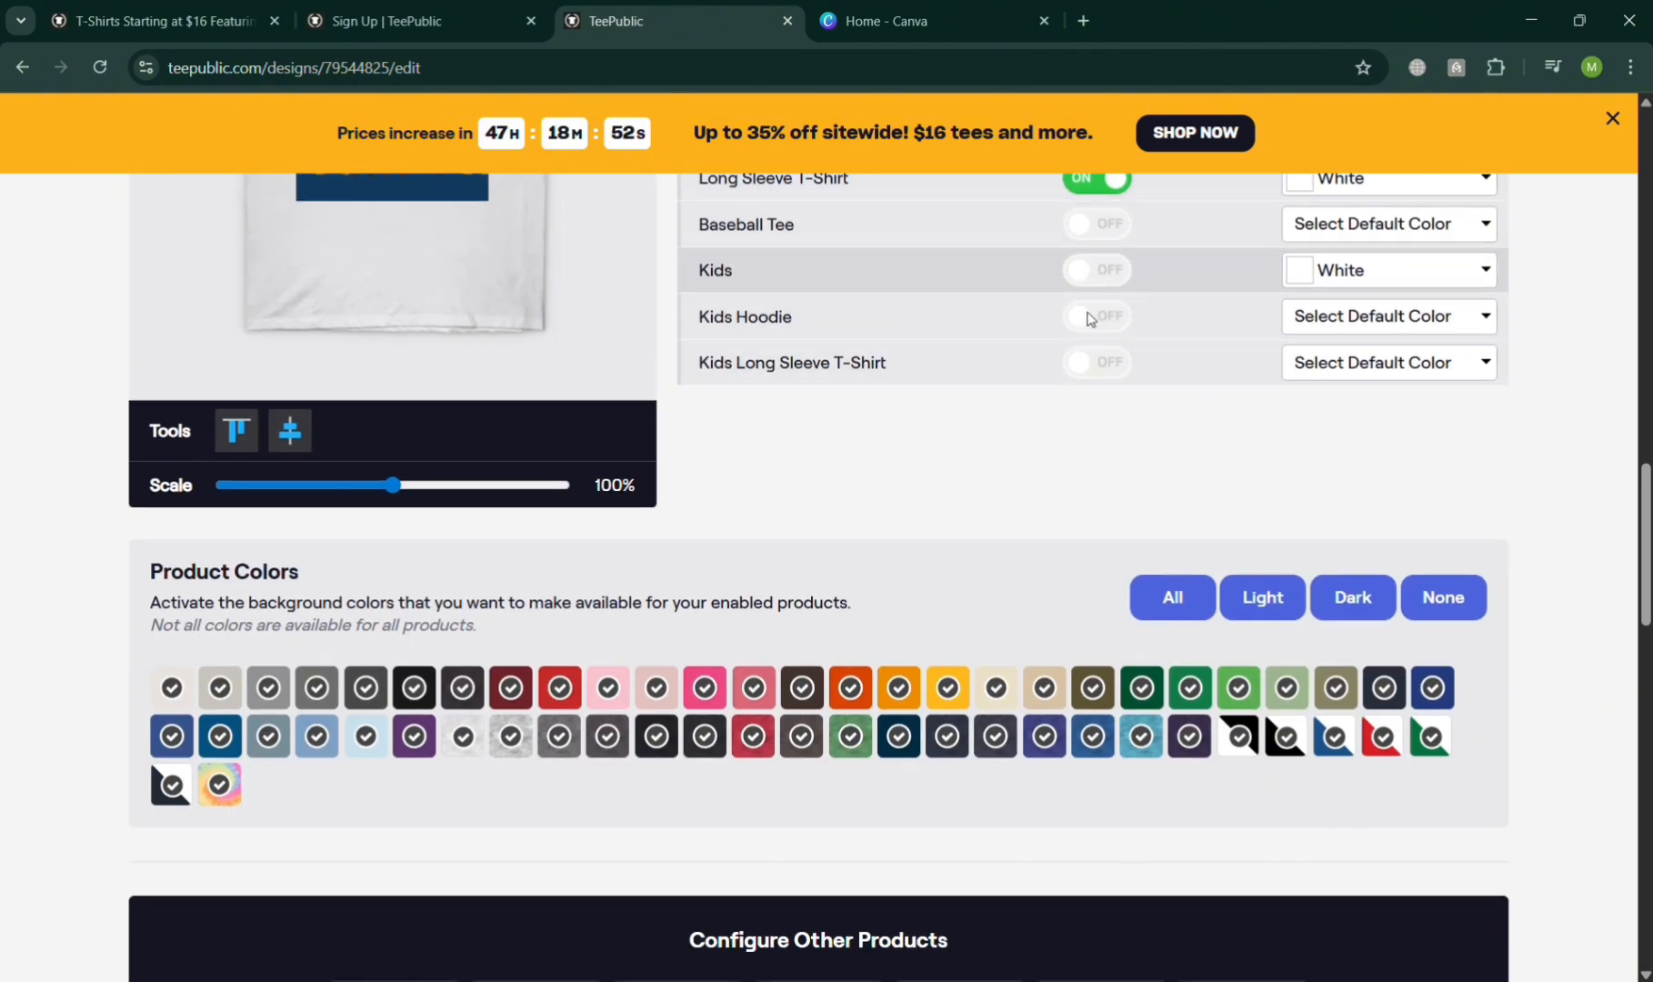
{"action": "left_click", "coordinate": [1102, 269]}
{"action": "scroll", "coordinate": [1109, 273], "scroll_direction": "up", "scroll_amount": 3}
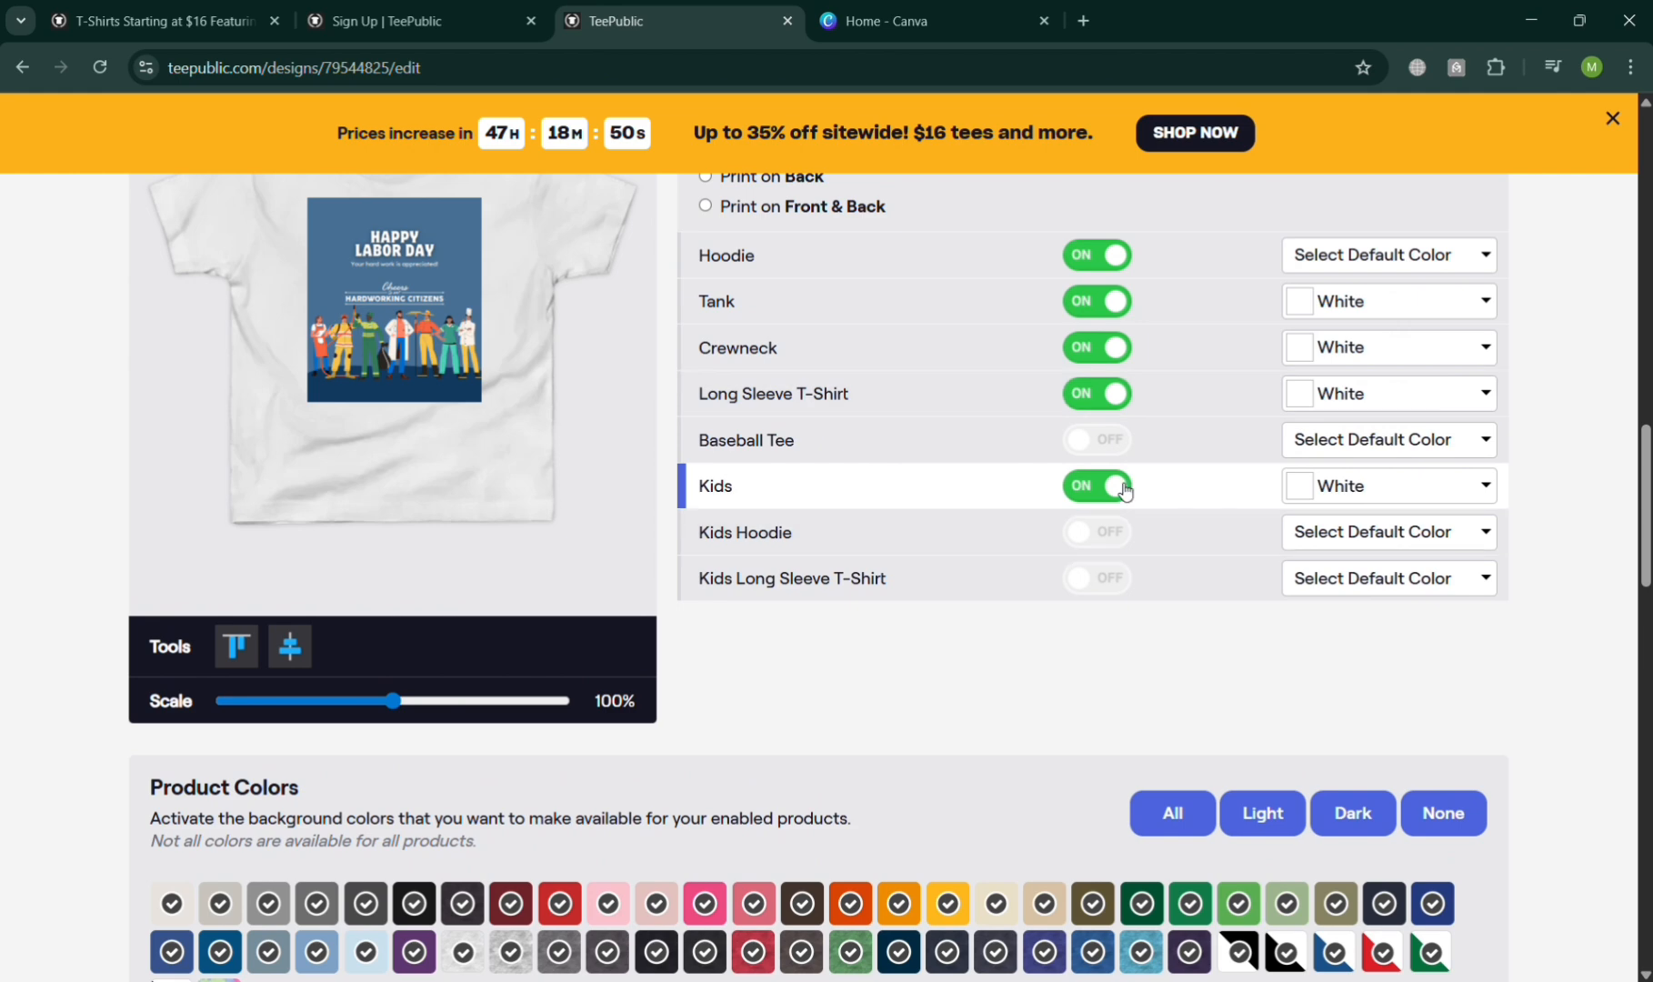
{"action": "left_click", "coordinate": [1124, 488]}
{"action": "scroll", "coordinate": [382, 543], "scroll_direction": "up", "scroll_amount": 3}
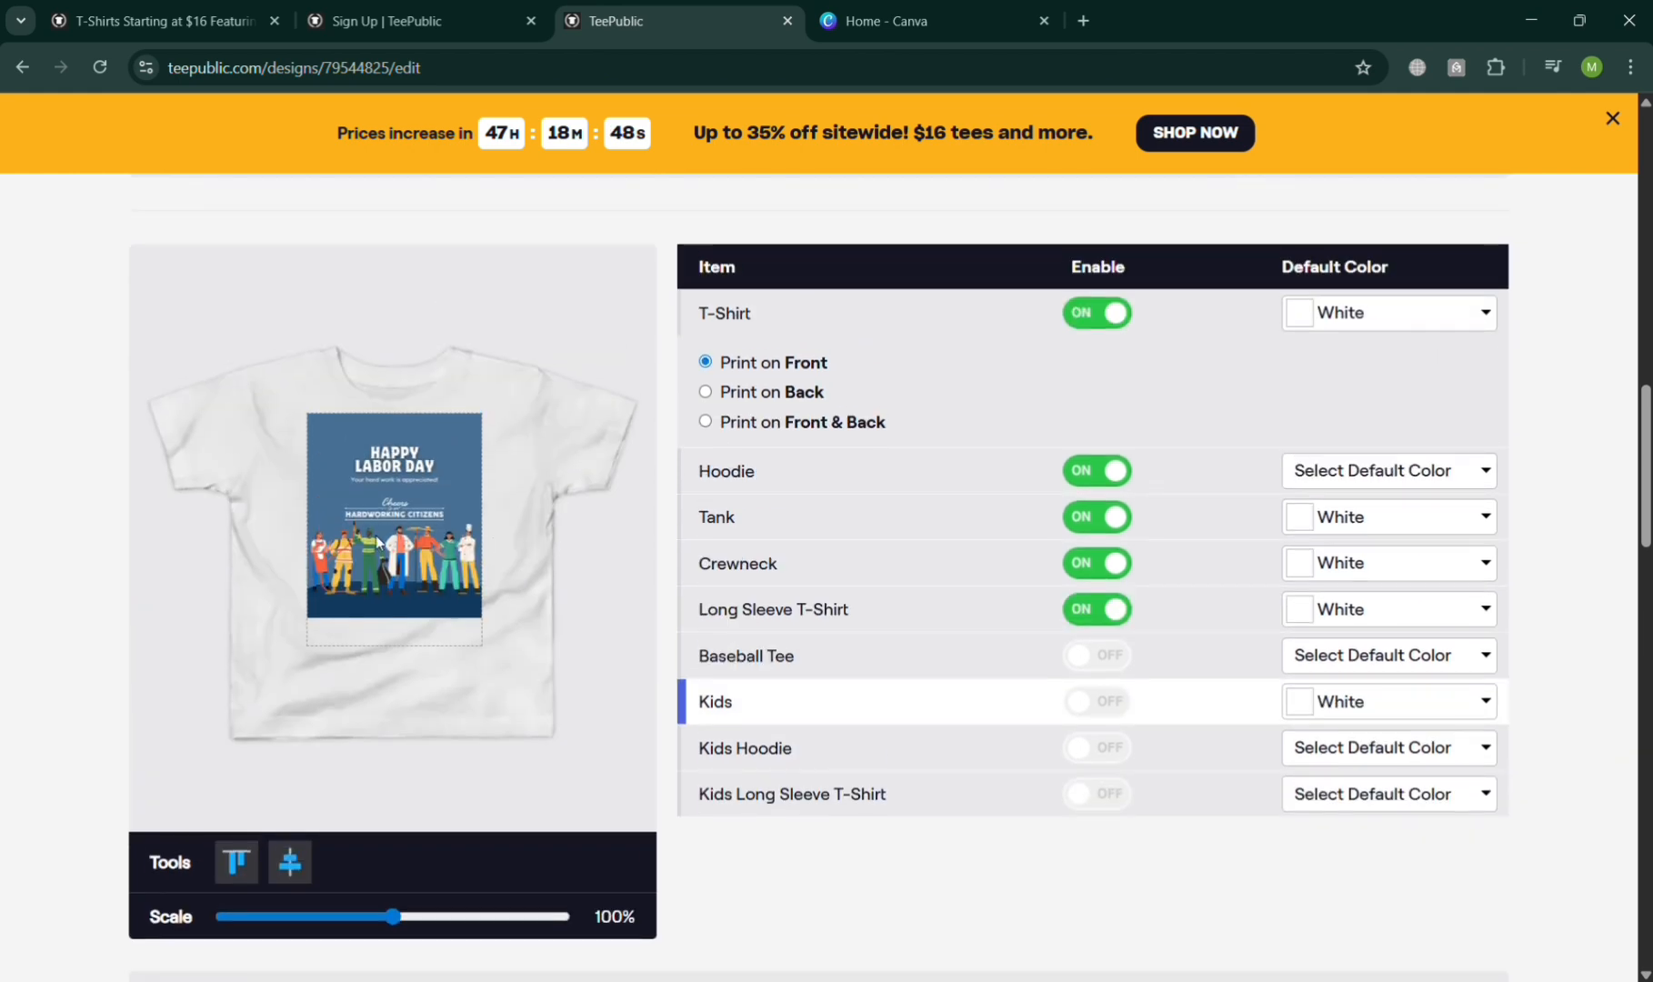
- Move the artwork lower on the Kids shirt preview and scale it to 87%
{"action": "left_click_drag", "start_coordinate": [445, 541], "coordinate": [466, 637]}
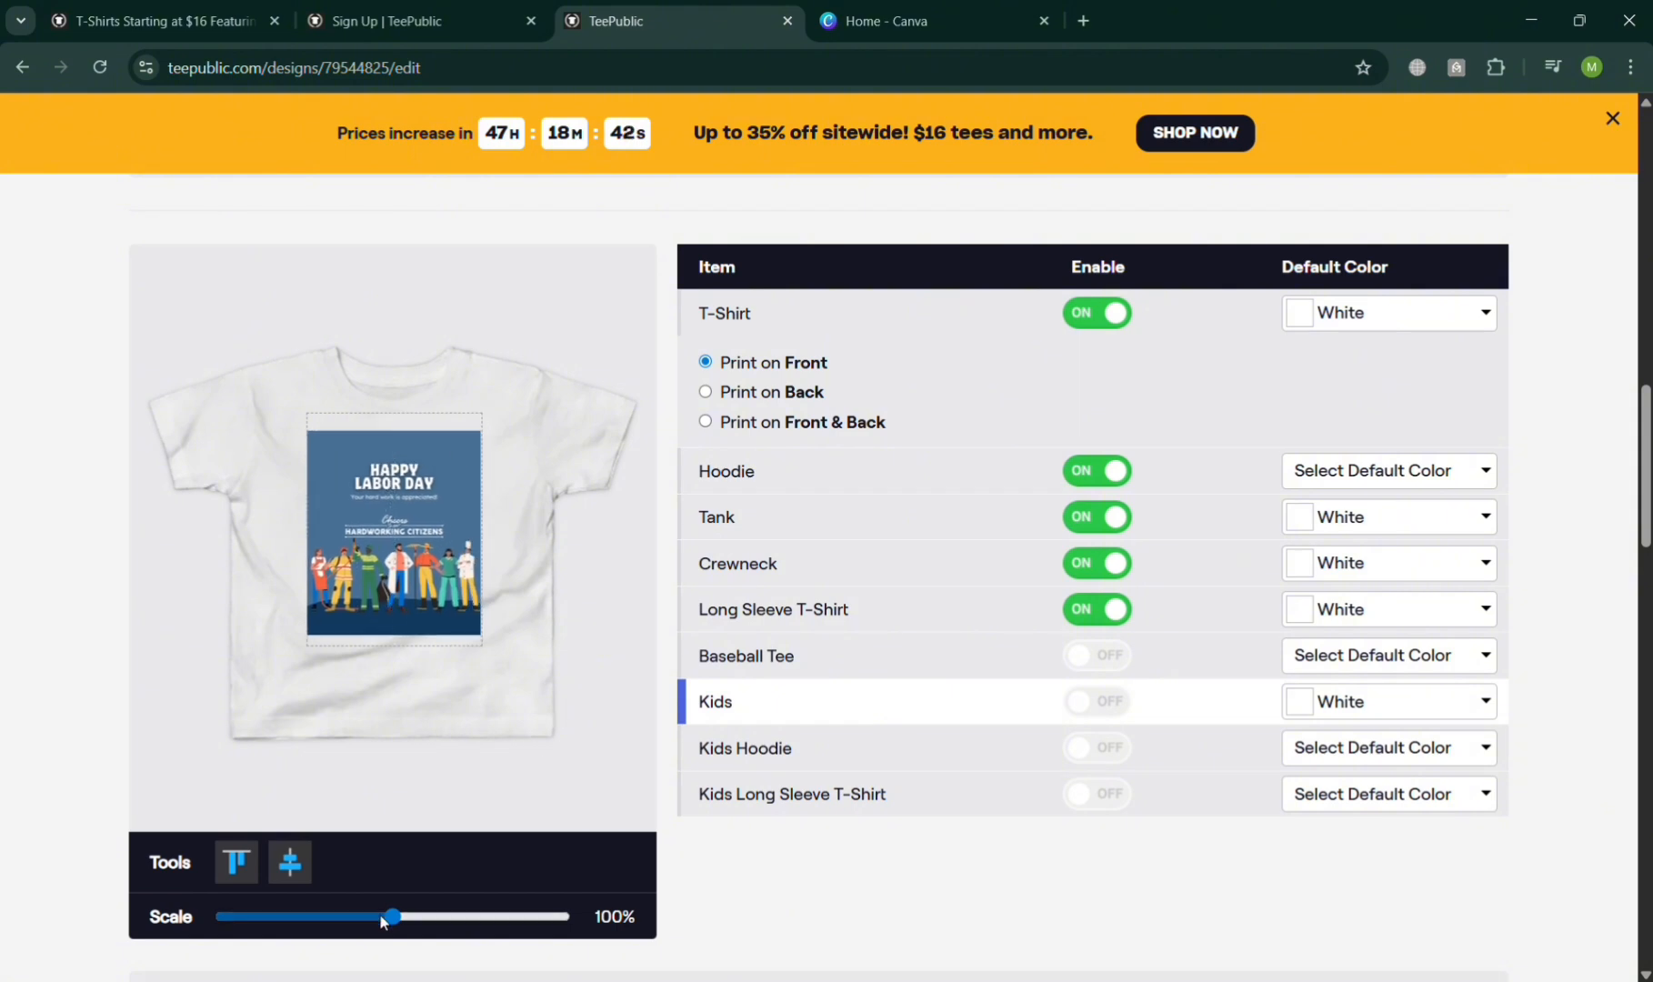
{"action": "scroll", "coordinate": [412, 778], "scroll_direction": "down", "scroll_amount": 1}
{"action": "mouse_move", "coordinate": [393, 813]}
{"action": "left_mouse_down"}
{"action": "mouse_move", "coordinate": [261, 808]}
{"action": "mouse_move", "coordinate": [374, 806]}
{"action": "left_mouse_up"}
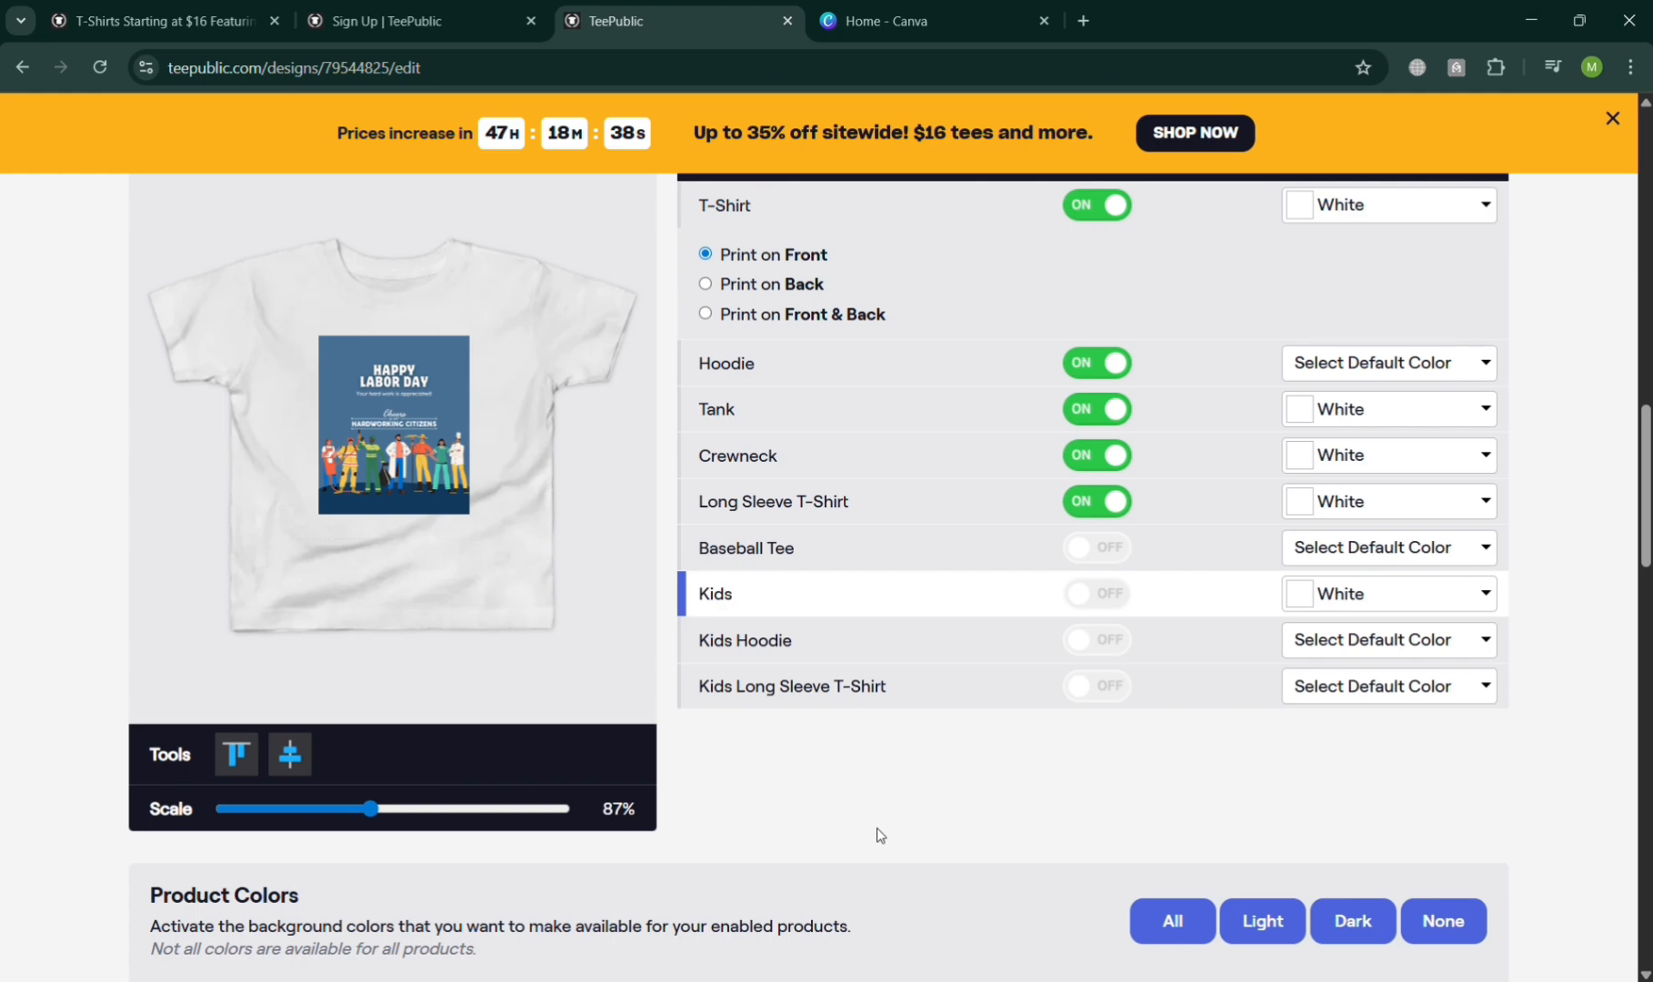
- Disable Wall Art among the other configurable products
{"action": "scroll", "coordinate": [878, 834], "scroll_direction": "down", "scroll_amount": 3}
{"action": "scroll", "coordinate": [1230, 627], "scroll_direction": "down", "scroll_amount": 2}
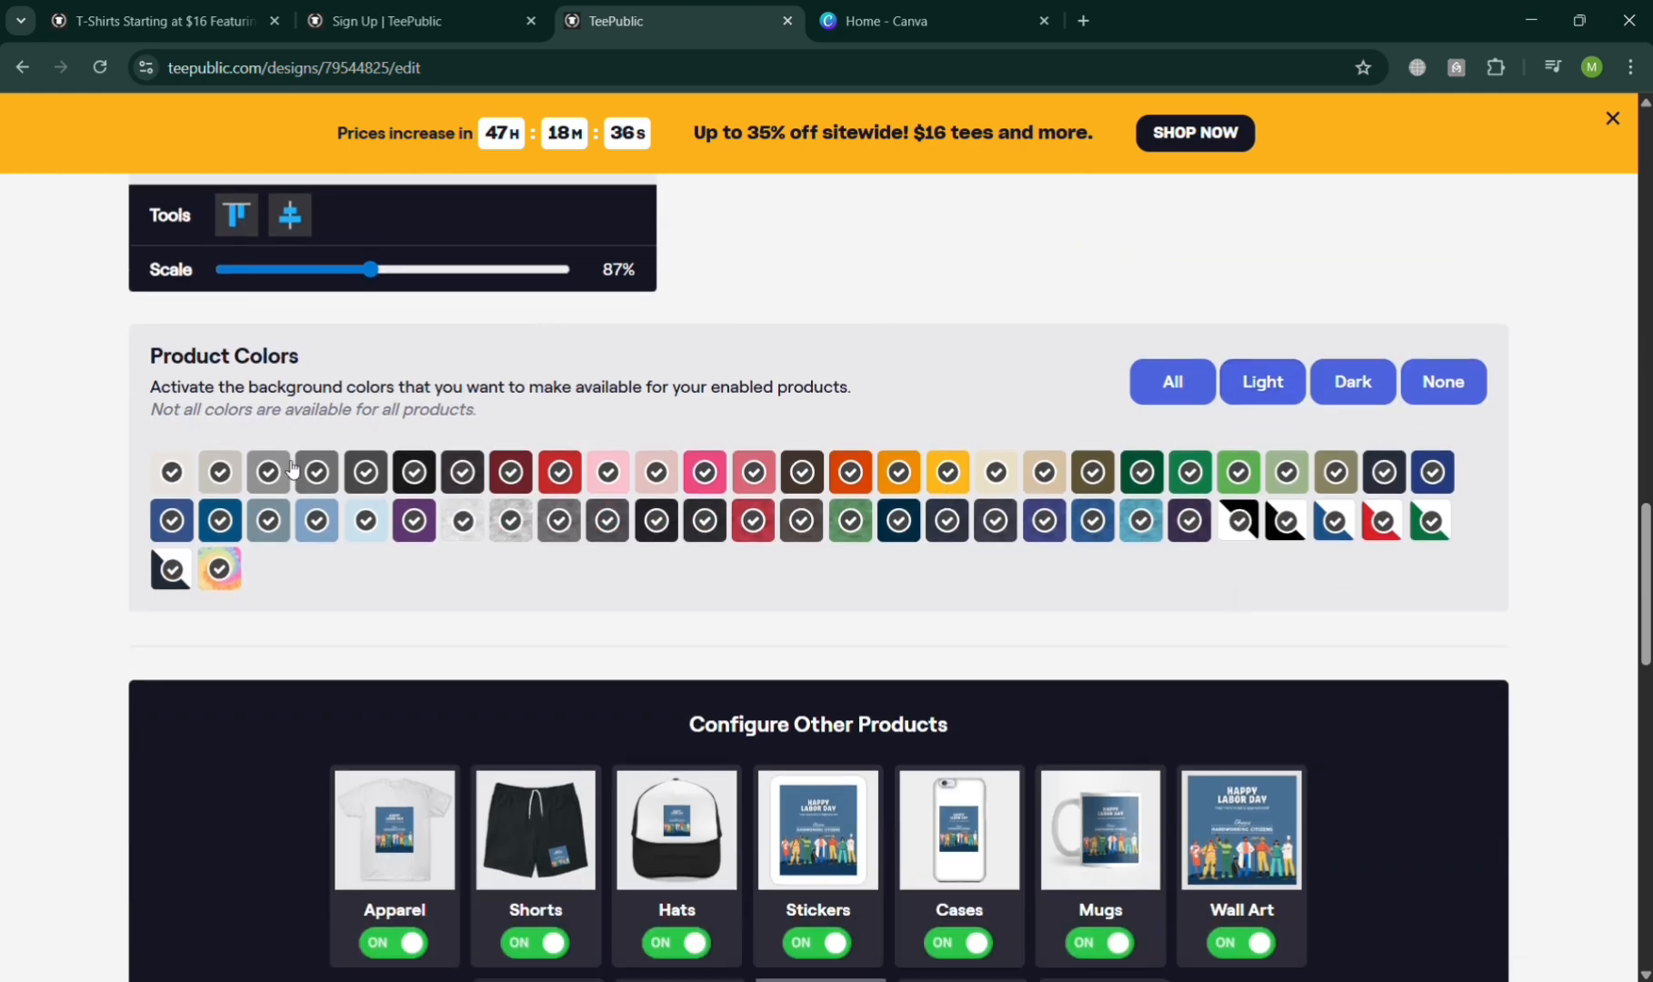
{"action": "scroll", "coordinate": [933, 427], "scroll_direction": "down", "scroll_amount": 3}
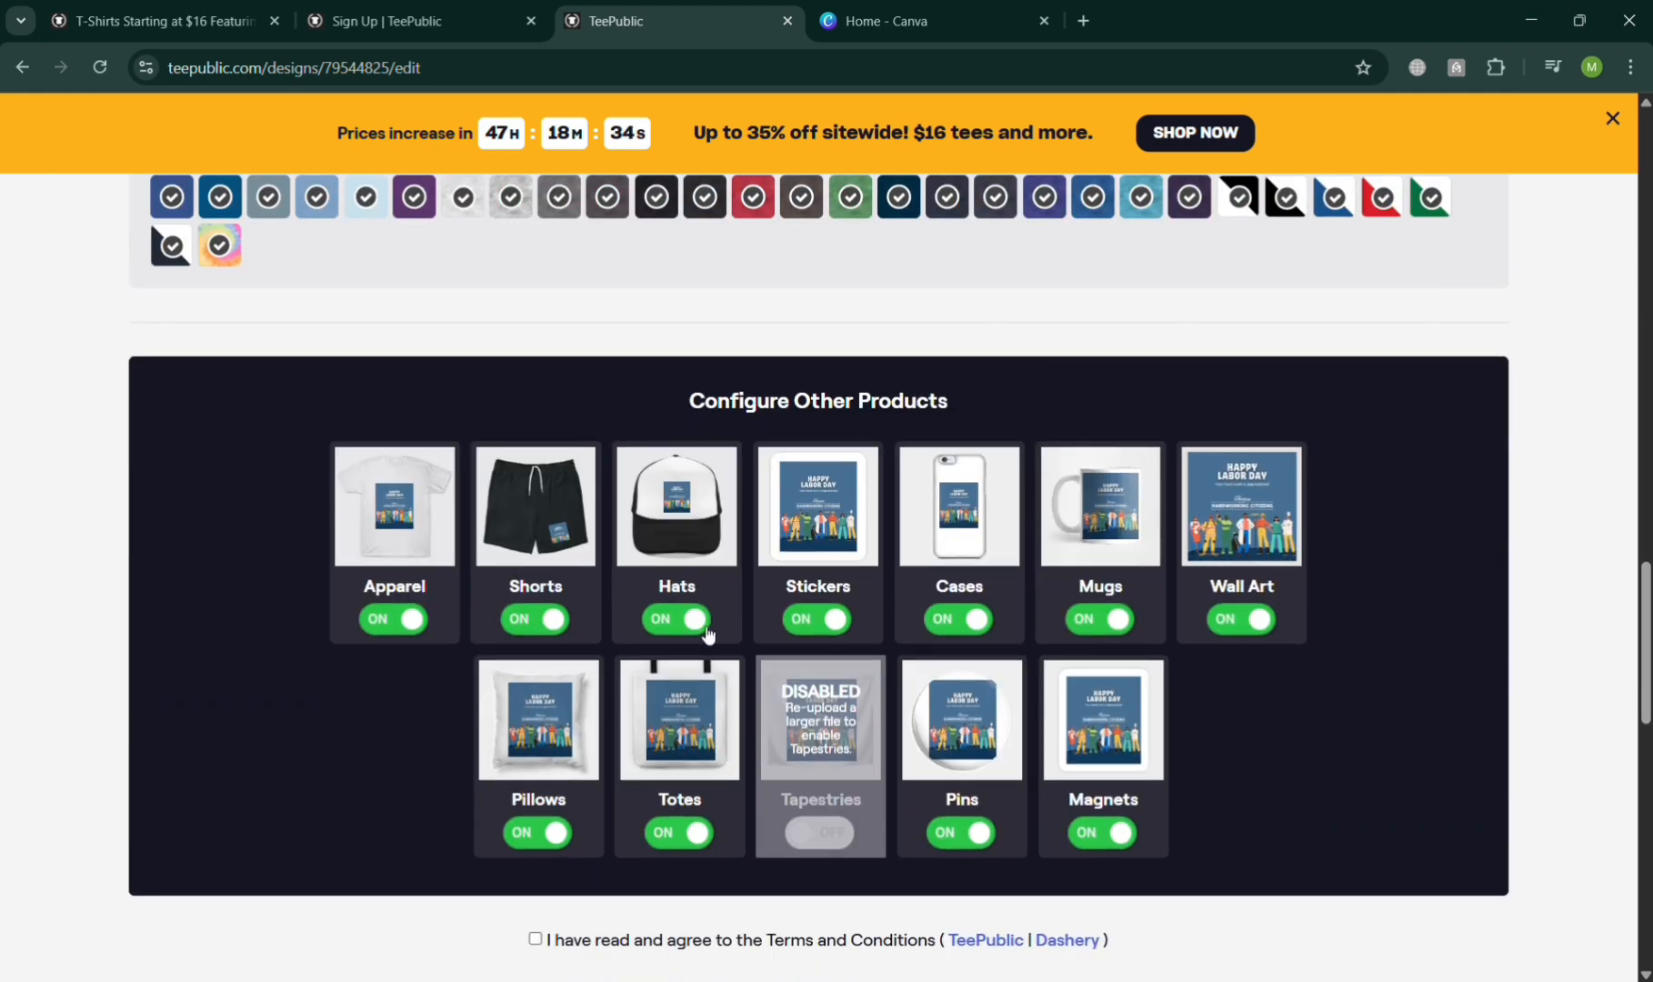
{"action": "left_click", "coordinate": [1253, 626]}
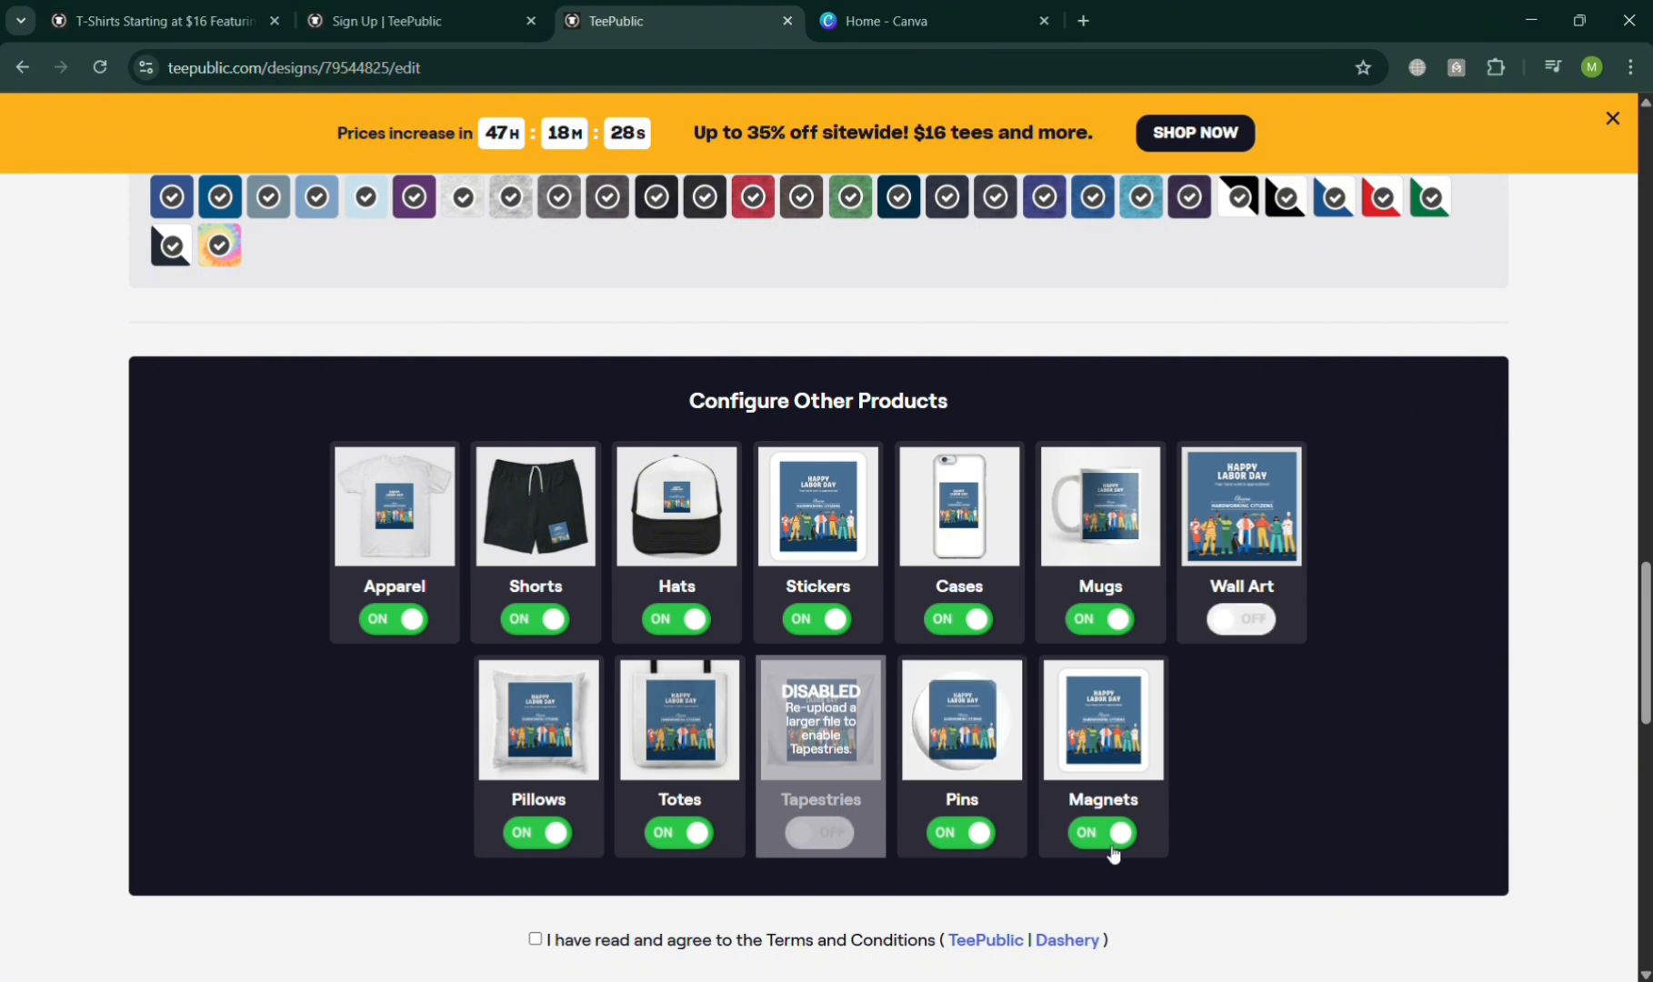
- Agree to the Terms and Conditions and try to publish the design
{"action": "scroll", "coordinate": [682, 692], "scroll_direction": "down", "scroll_amount": 5}
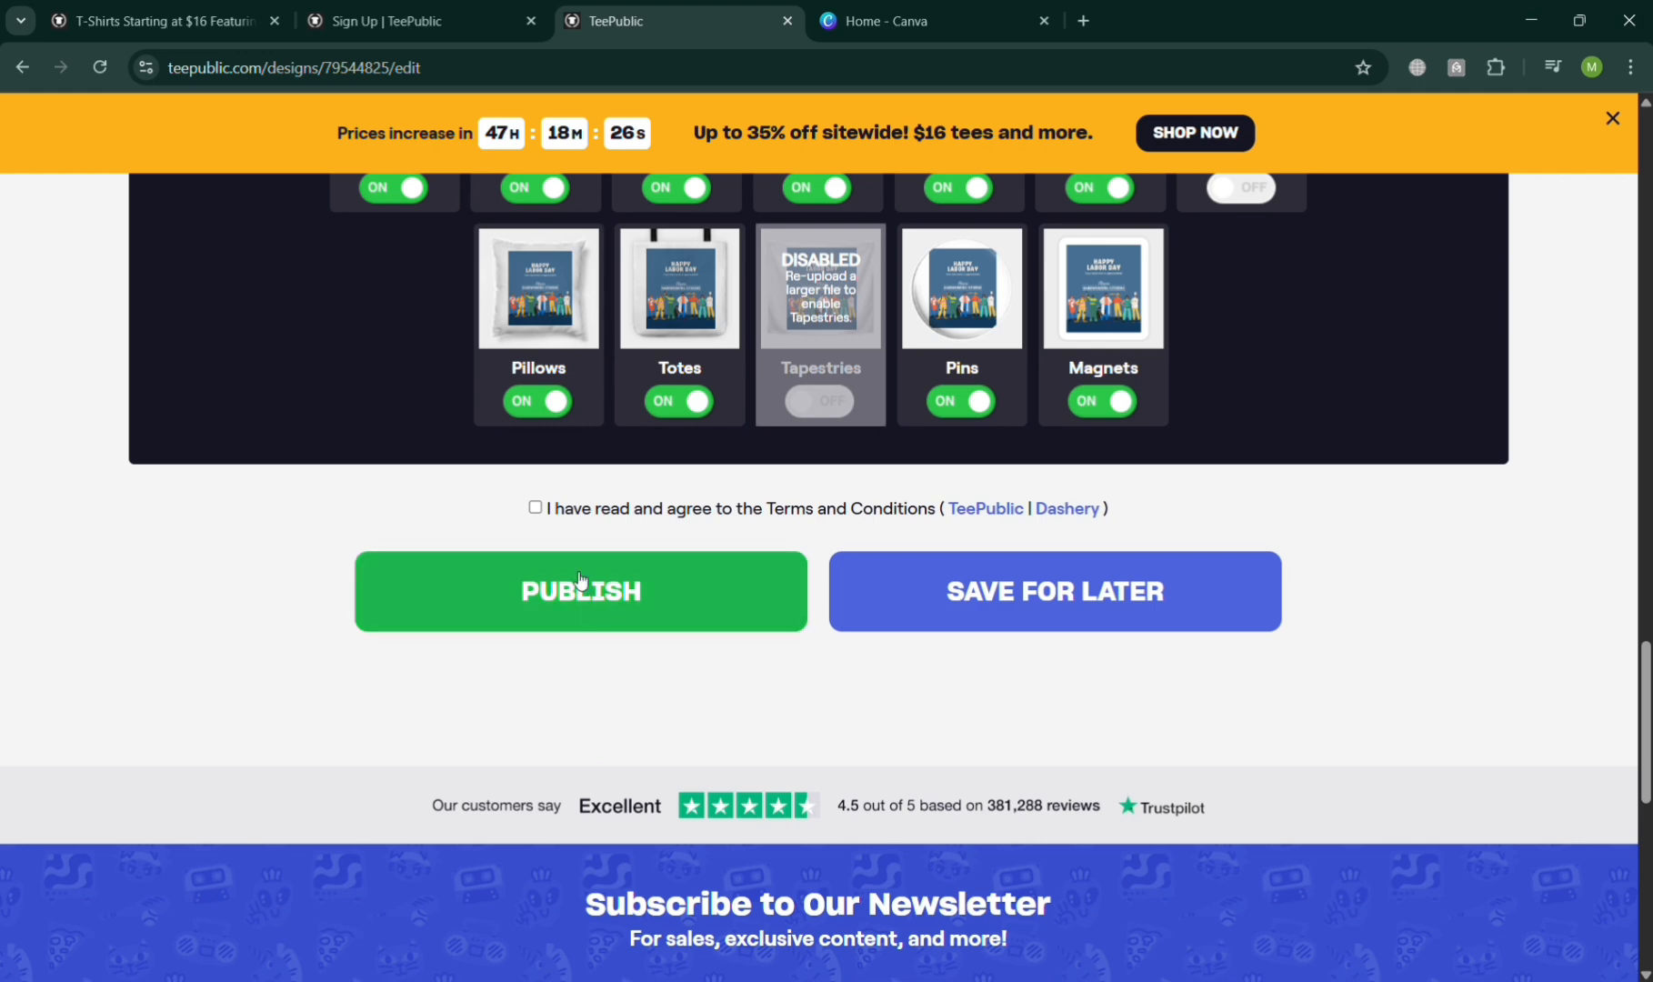
{"action": "left_click", "coordinate": [535, 508]}
{"action": "scroll", "coordinate": [941, 581], "scroll_direction": "up", "scroll_amount": 2}
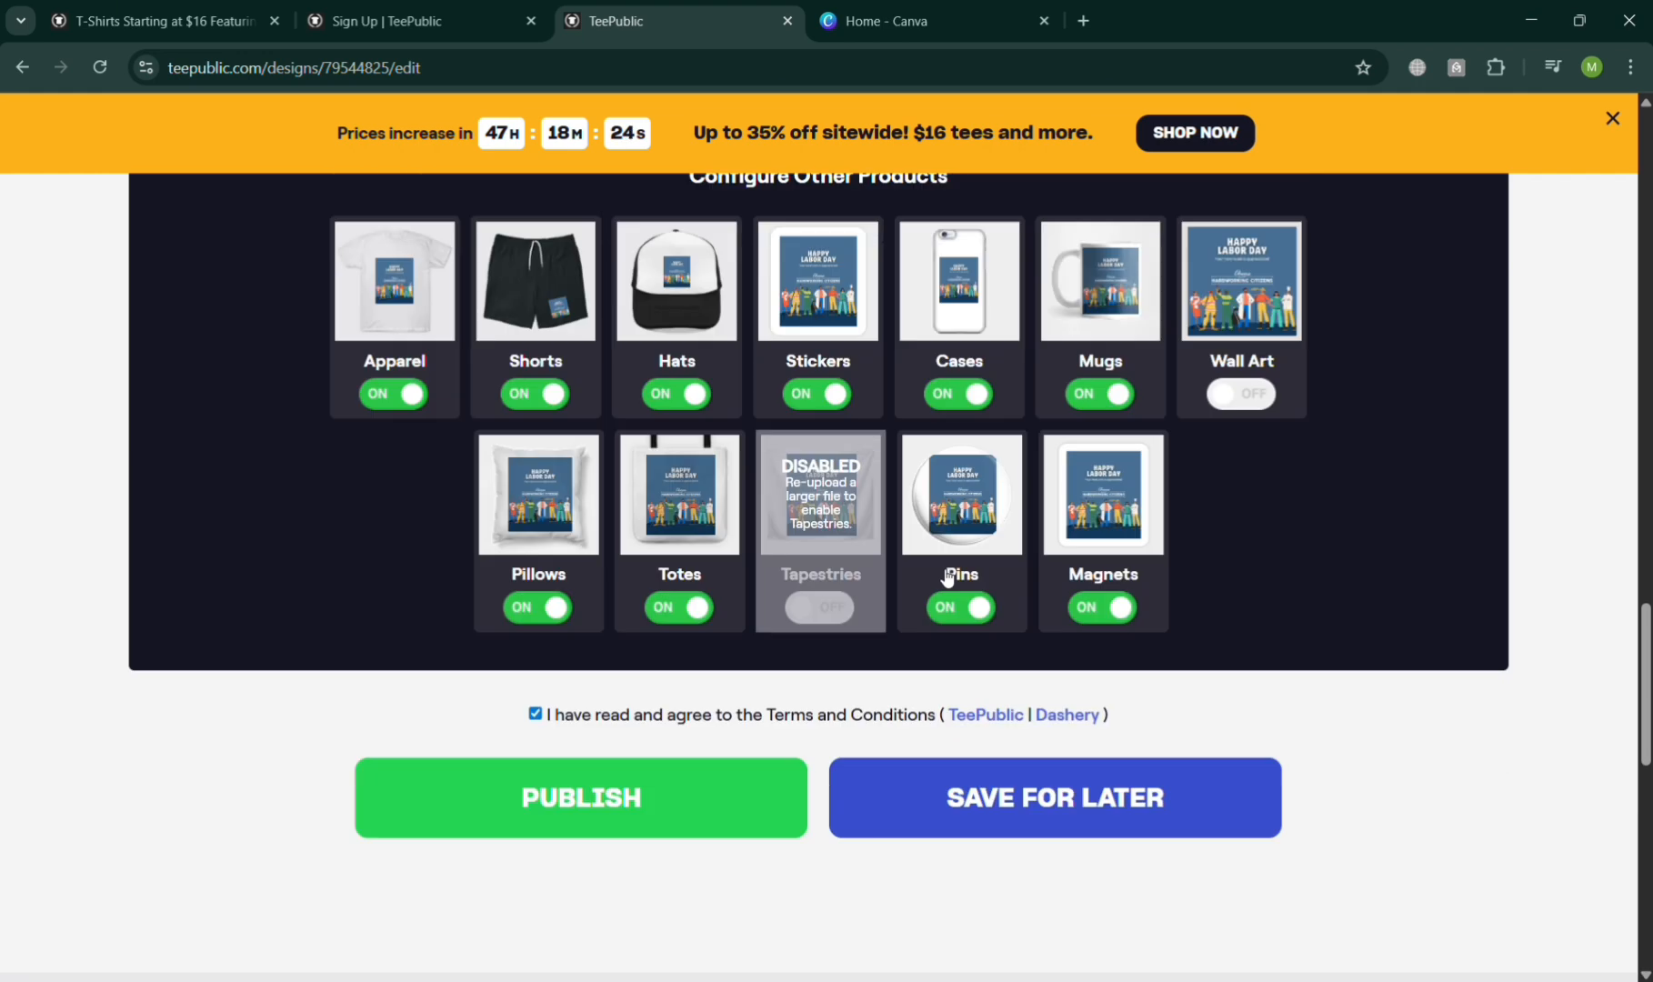
{"action": "scroll", "coordinate": [947, 577], "scroll_direction": "up", "scroll_amount": 1}
{"action": "left_click", "coordinate": [743, 914]}
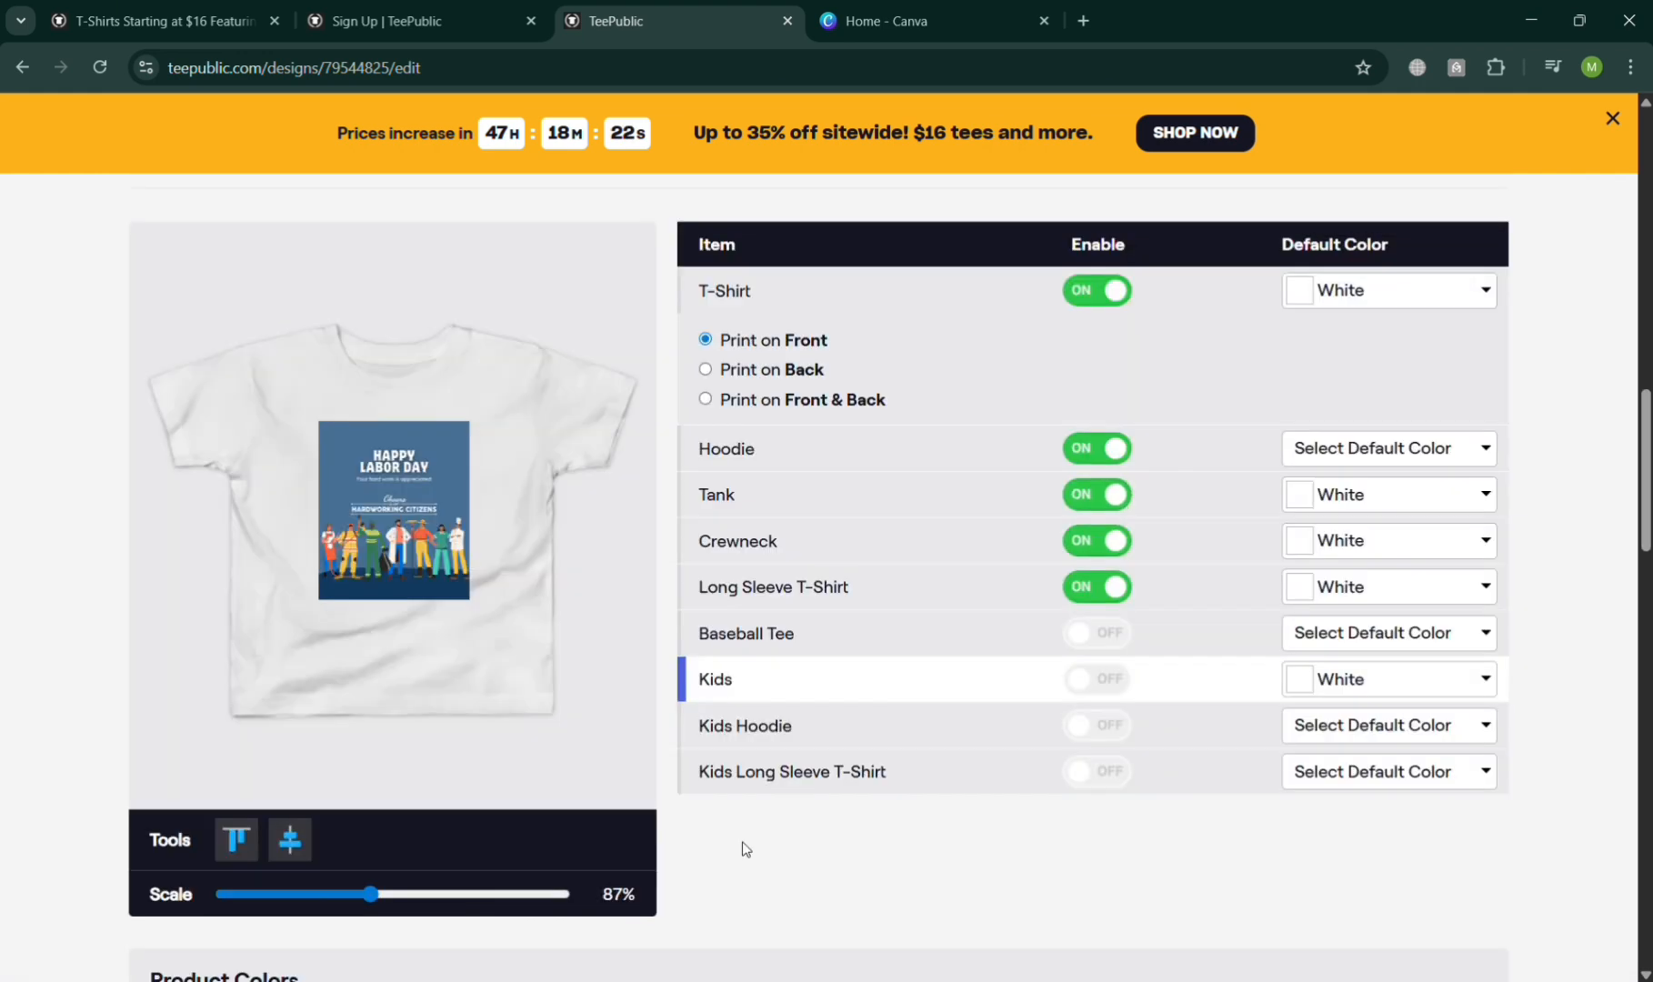
- Answer No to the Mature Content question for the design and go to the empty main tag
{"action": "scroll", "coordinate": [1144, 612], "scroll_direction": "up", "scroll_amount": 1}
{"action": "scroll", "coordinate": [980, 516], "scroll_direction": "up", "scroll_amount": 1}
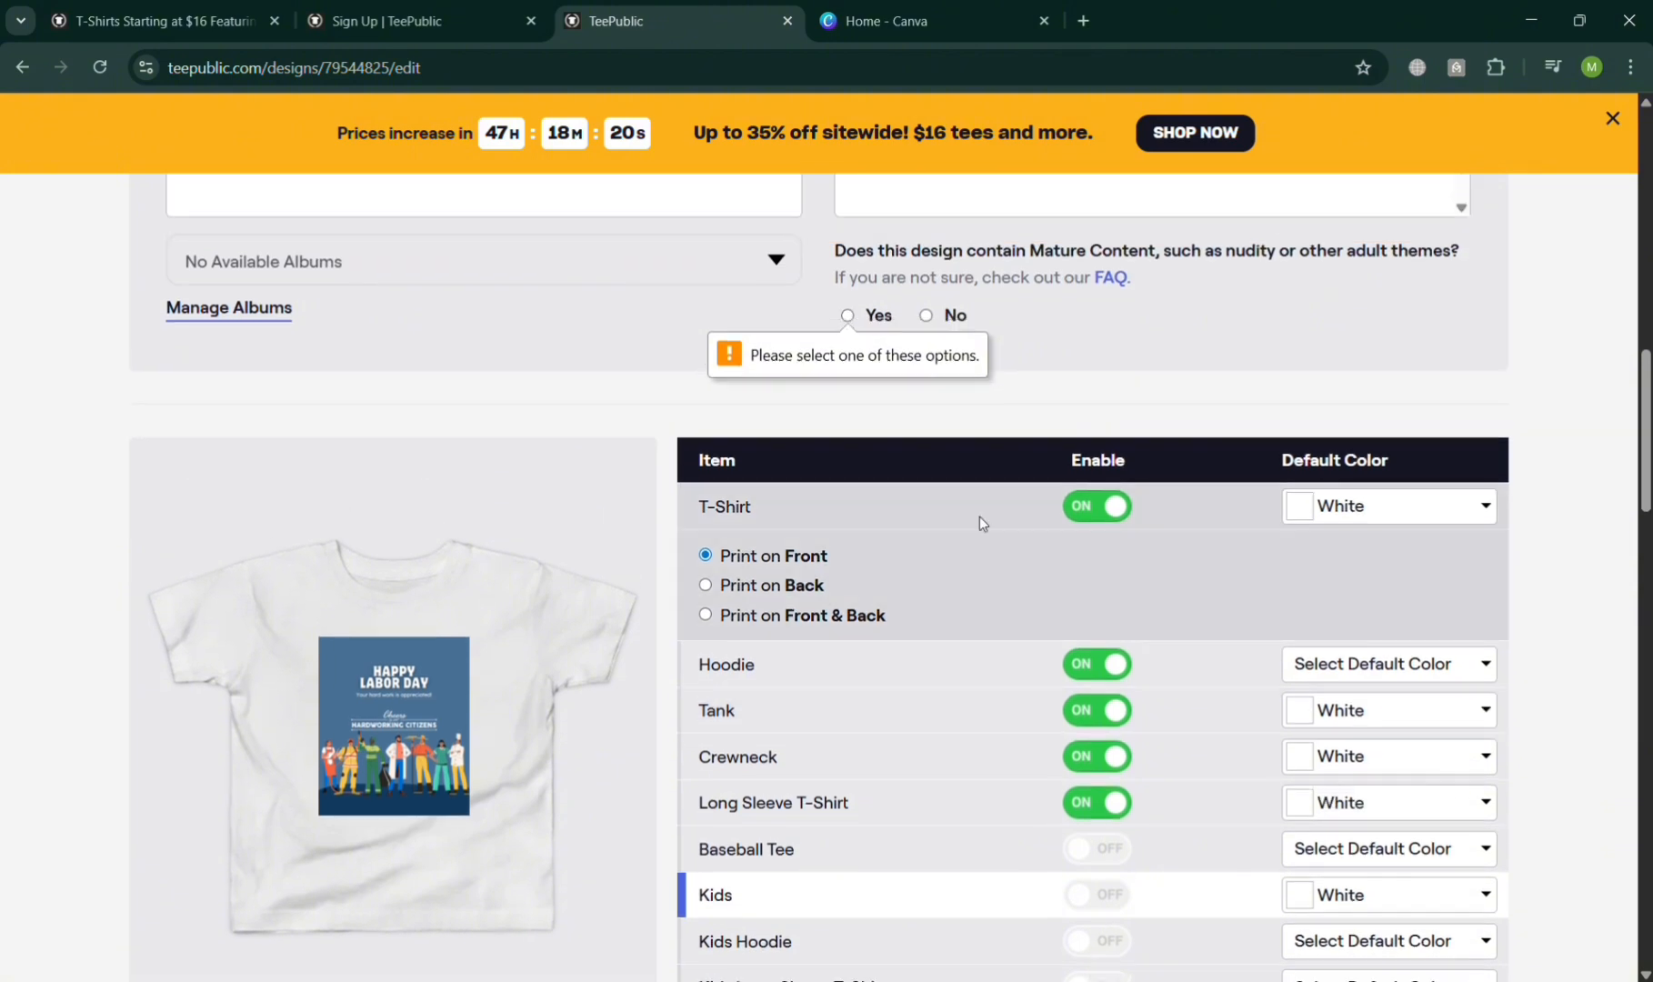
{"action": "scroll", "coordinate": [1104, 281], "scroll_direction": "up", "scroll_amount": 2}
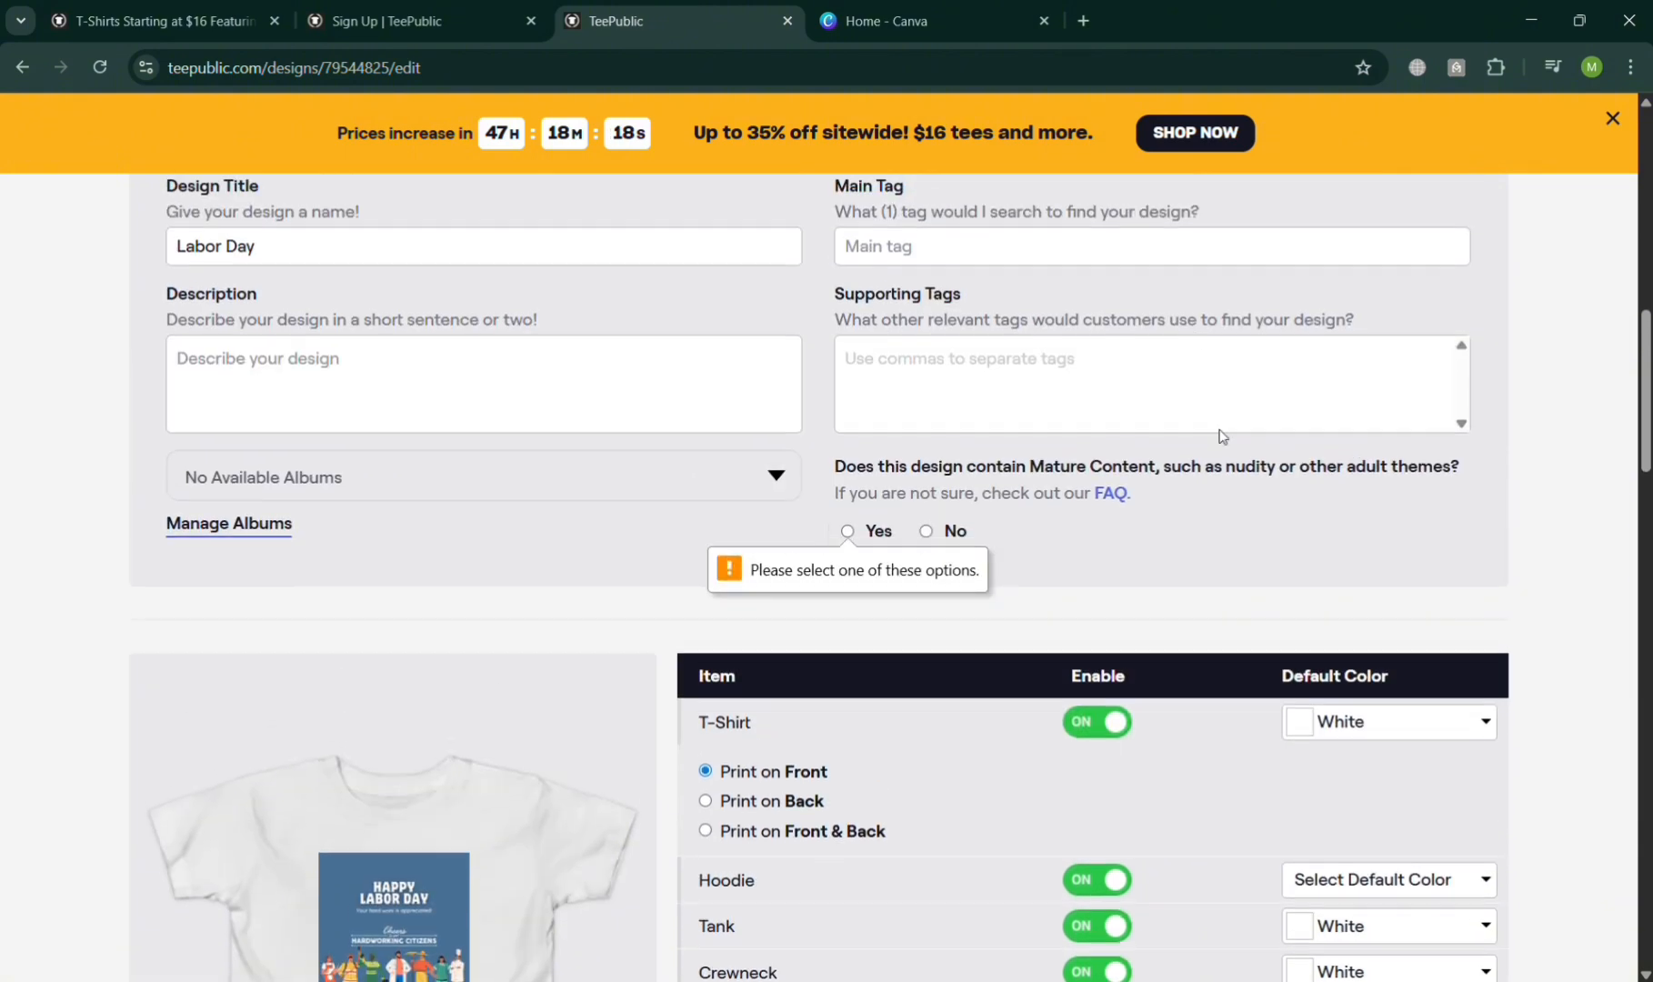
{"action": "left_click", "coordinate": [951, 532]}
{"action": "scroll", "coordinate": [881, 549], "scroll_direction": "up", "scroll_amount": 2}
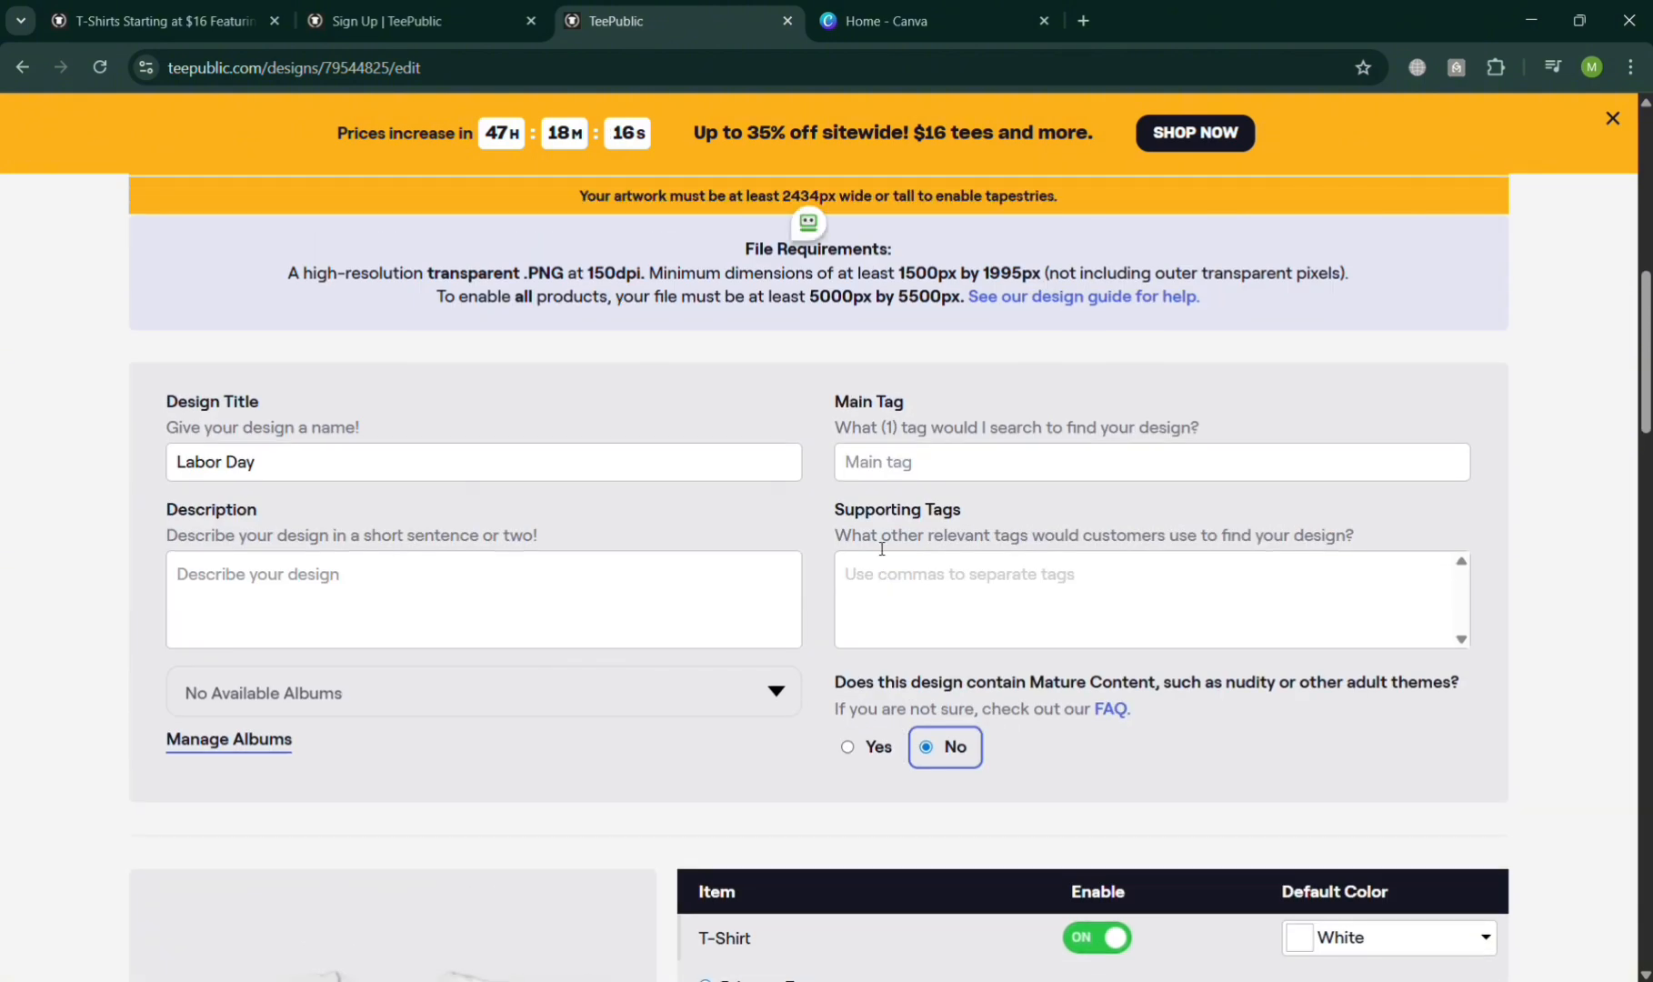
{"action": "left_click", "coordinate": [995, 478]}
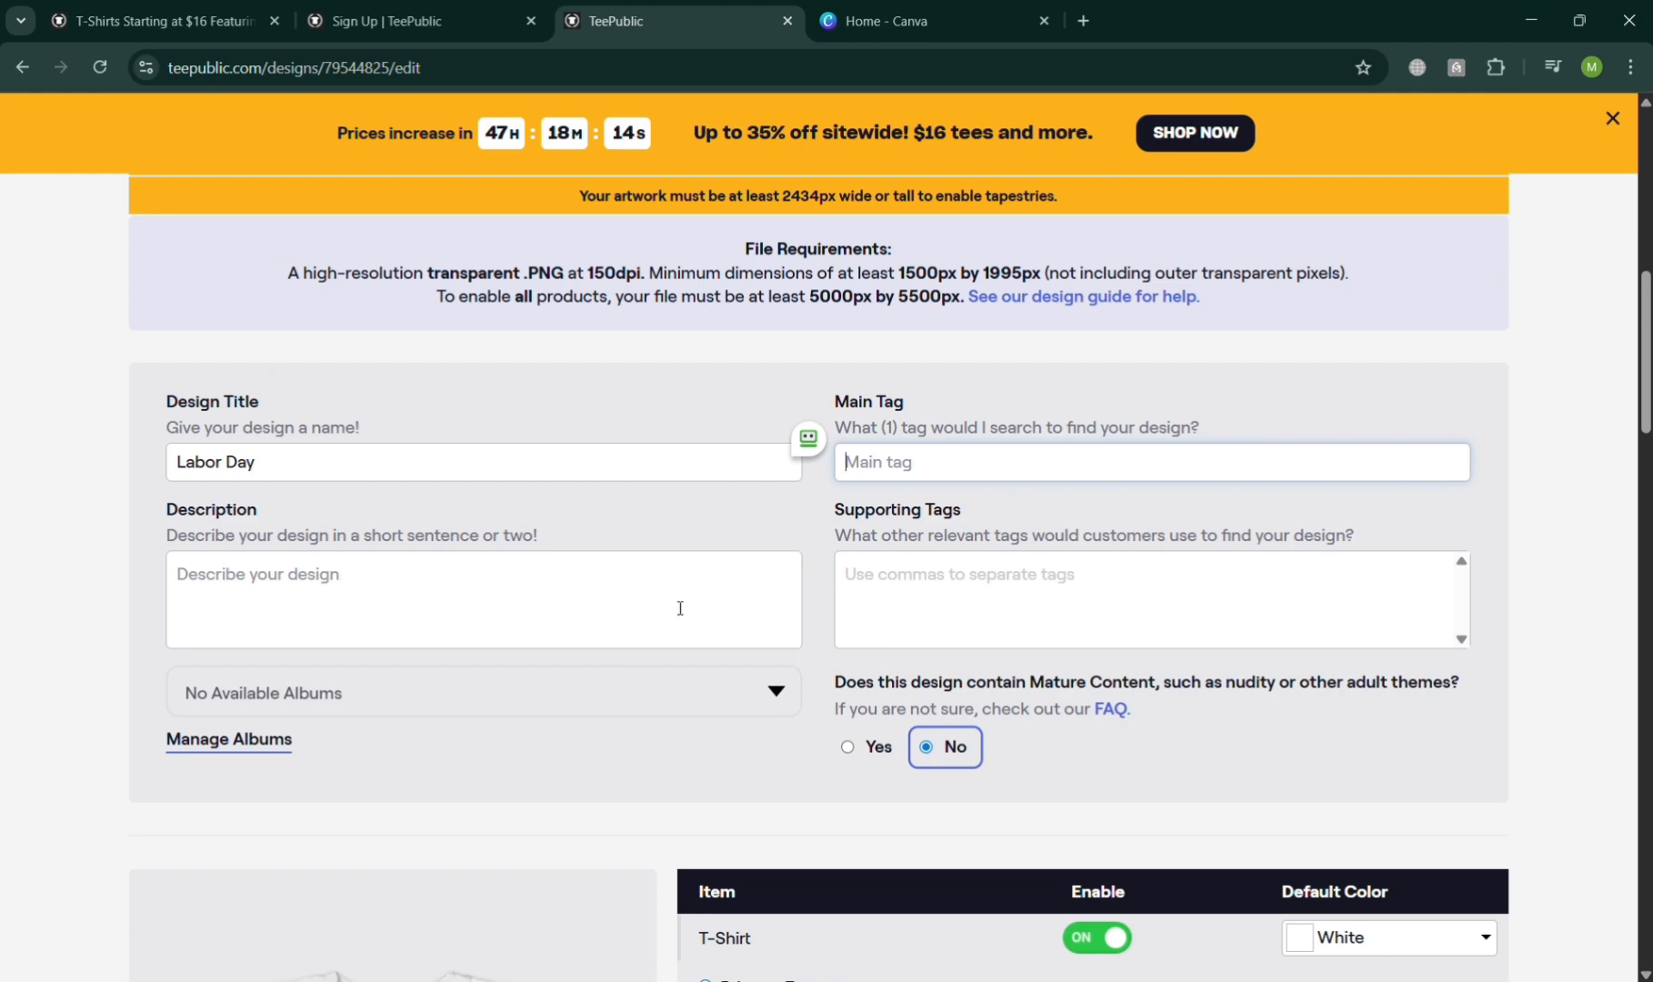
- Try to publish the design again and dismiss the alert about missing details
{"action": "scroll", "coordinate": [609, 697], "scroll_direction": "down", "scroll_amount": 15}
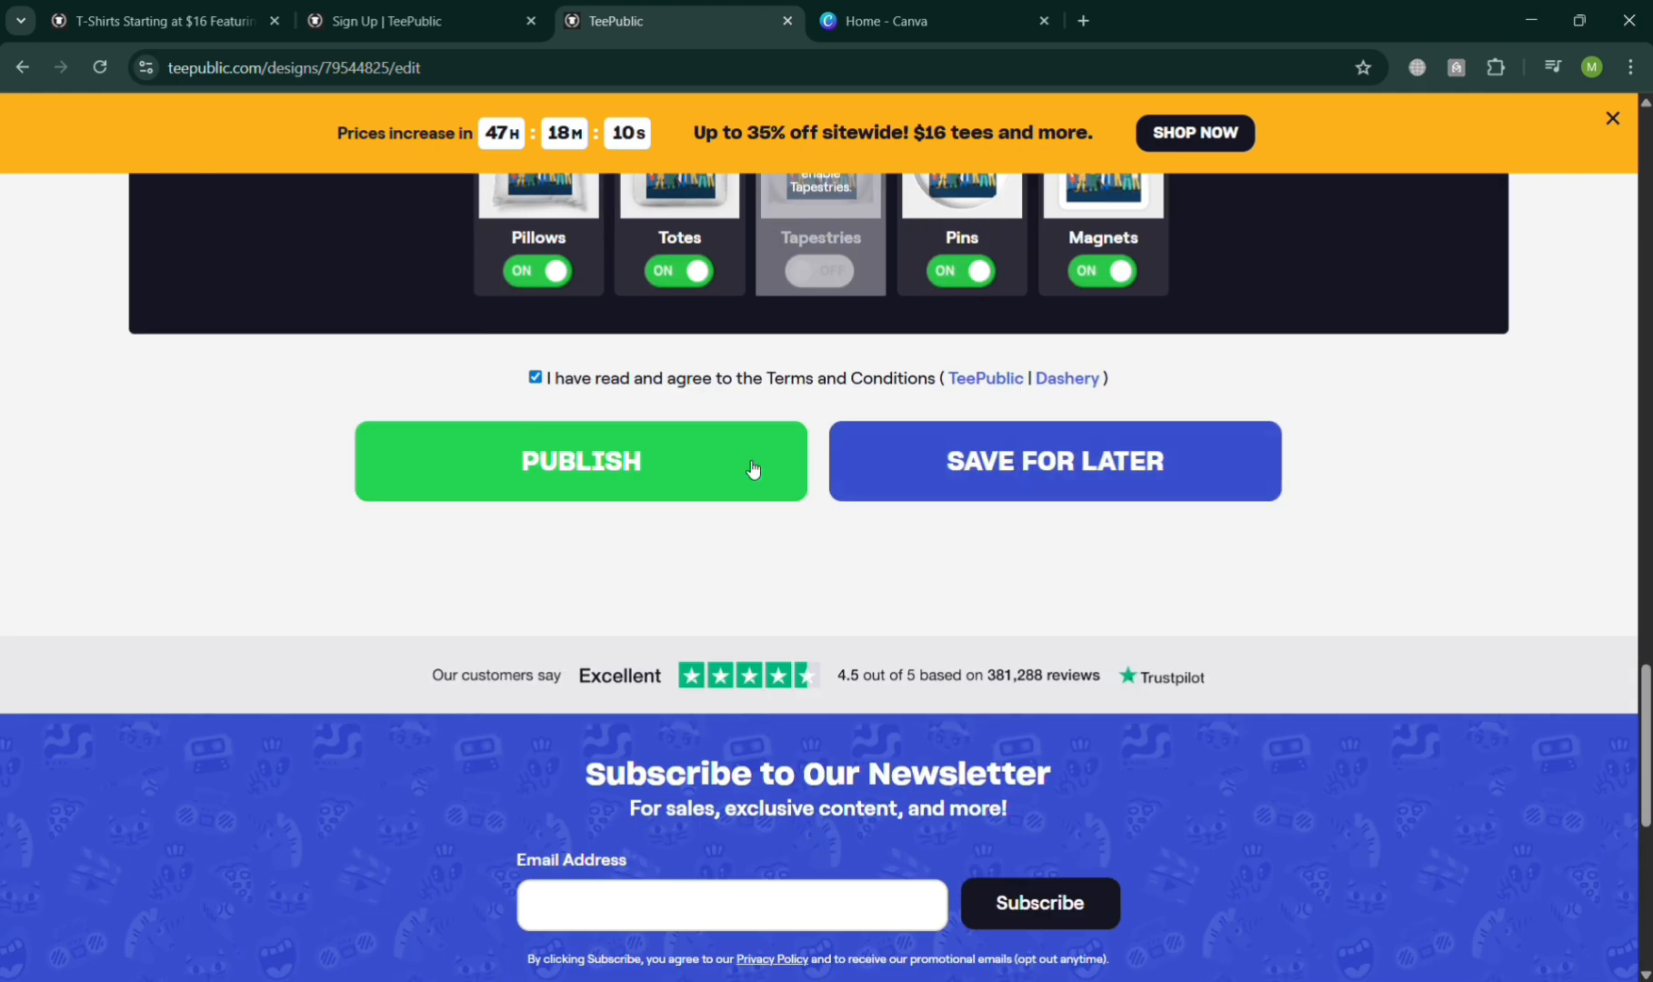
{"action": "left_click", "coordinate": [706, 470]}
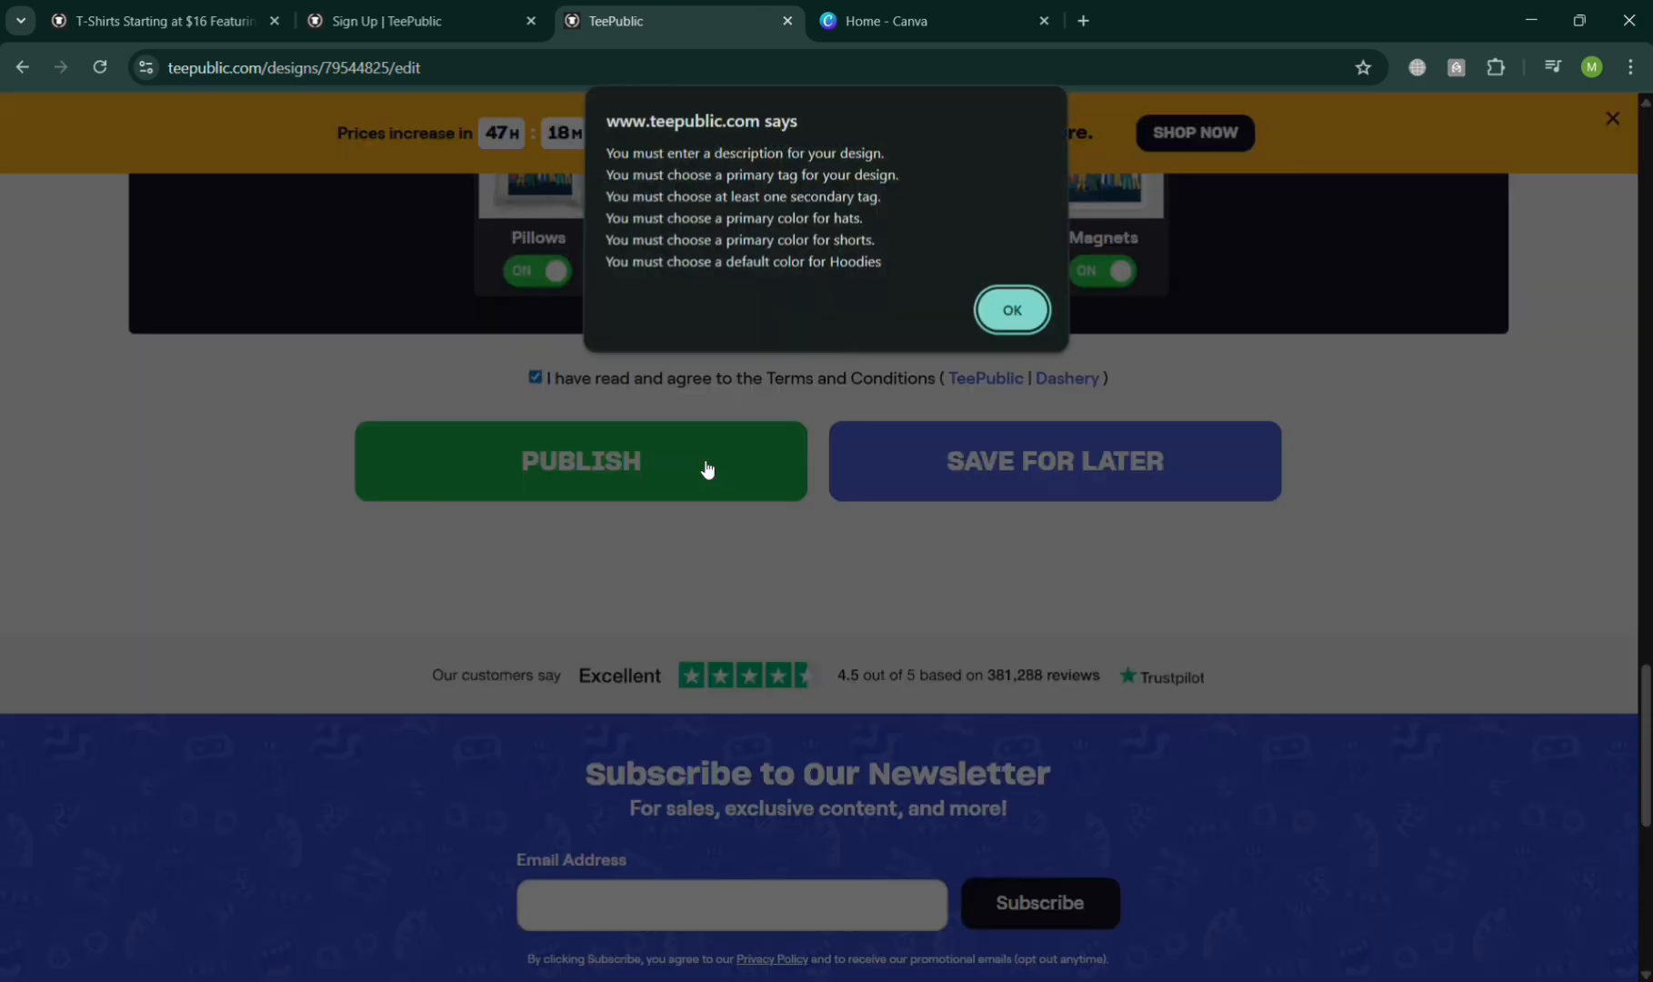
{"action": "left_click", "coordinate": [1010, 313]}
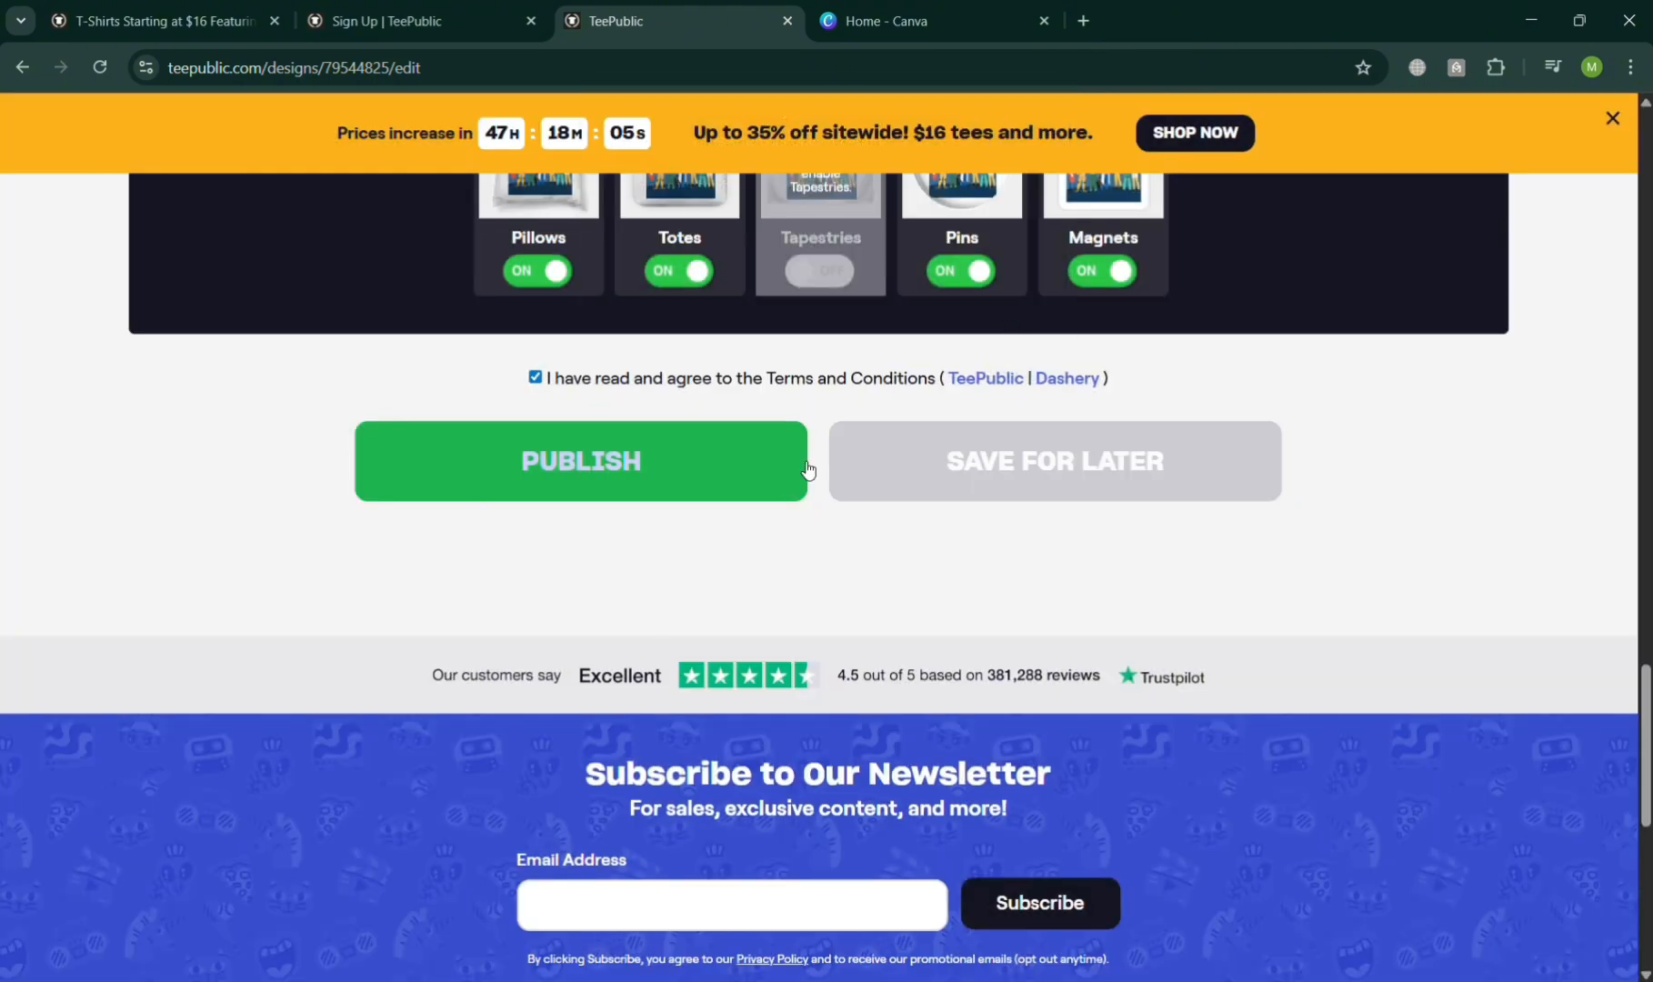
- Set the design's main tag to the suggested "labor day"
{"action": "scroll", "coordinate": [764, 569], "scroll_direction": "up", "scroll_amount": 15}
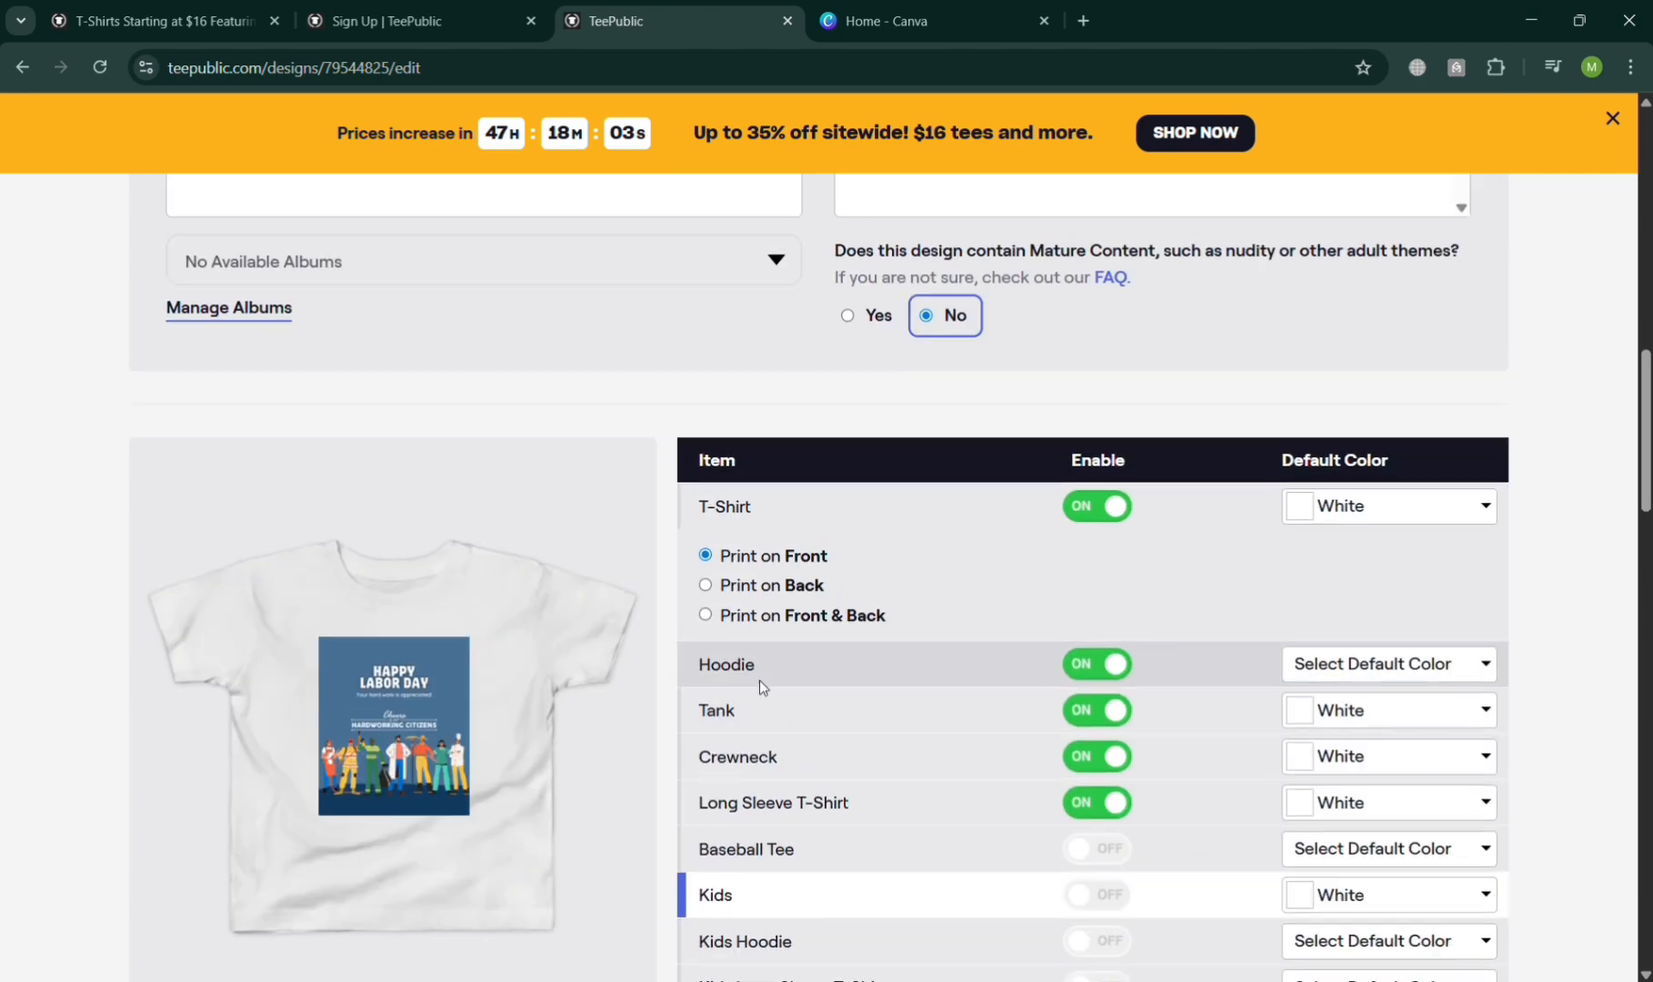
{"action": "scroll", "coordinate": [764, 645], "scroll_direction": "up", "scroll_amount": 15}
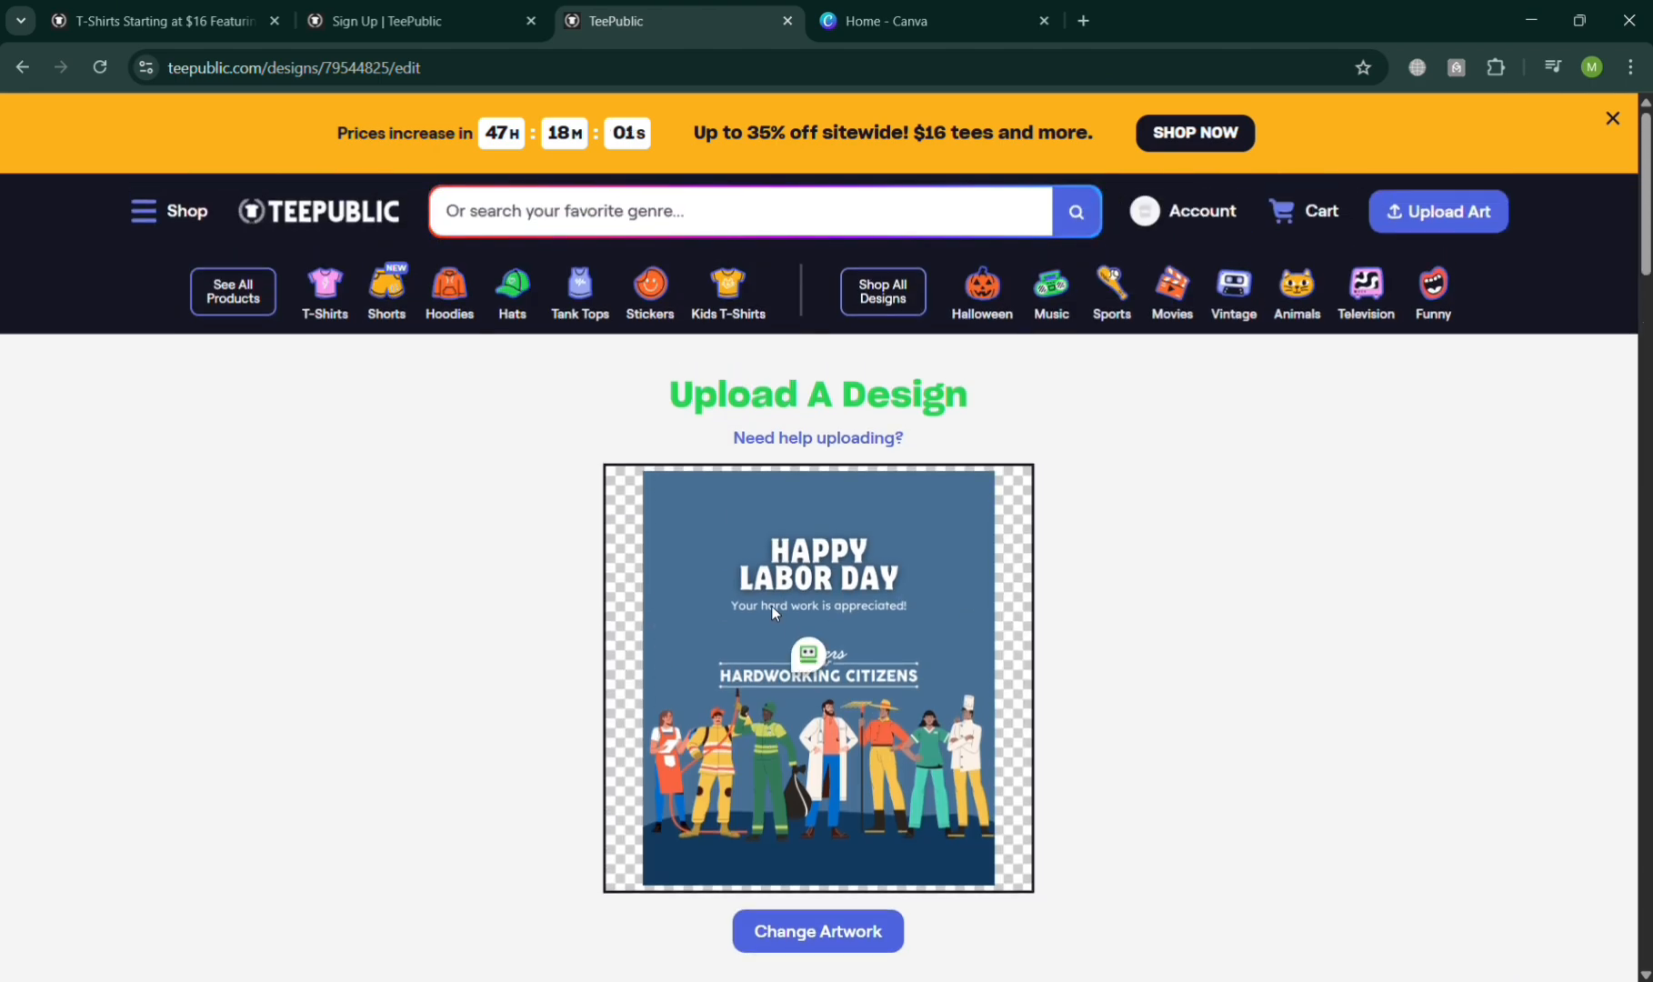
{"action": "scroll", "coordinate": [1104, 760], "scroll_direction": "down", "scroll_amount": 15}
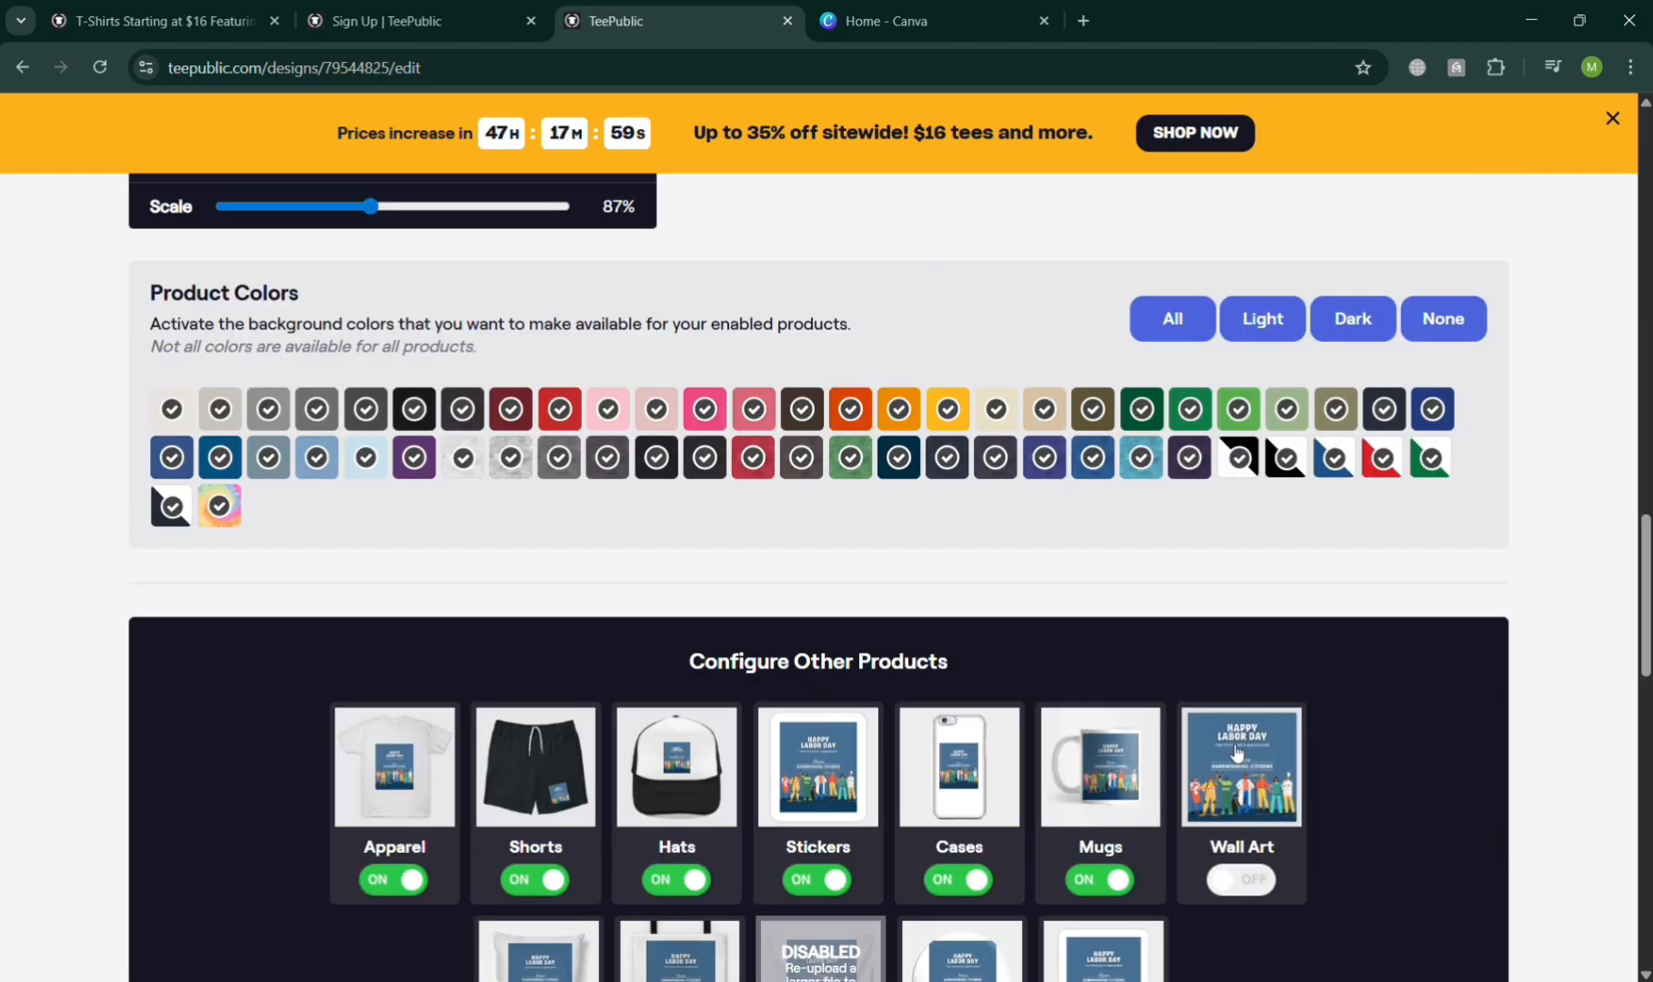
{"action": "scroll", "coordinate": [1237, 753], "scroll_direction": "up", "scroll_amount": 10}
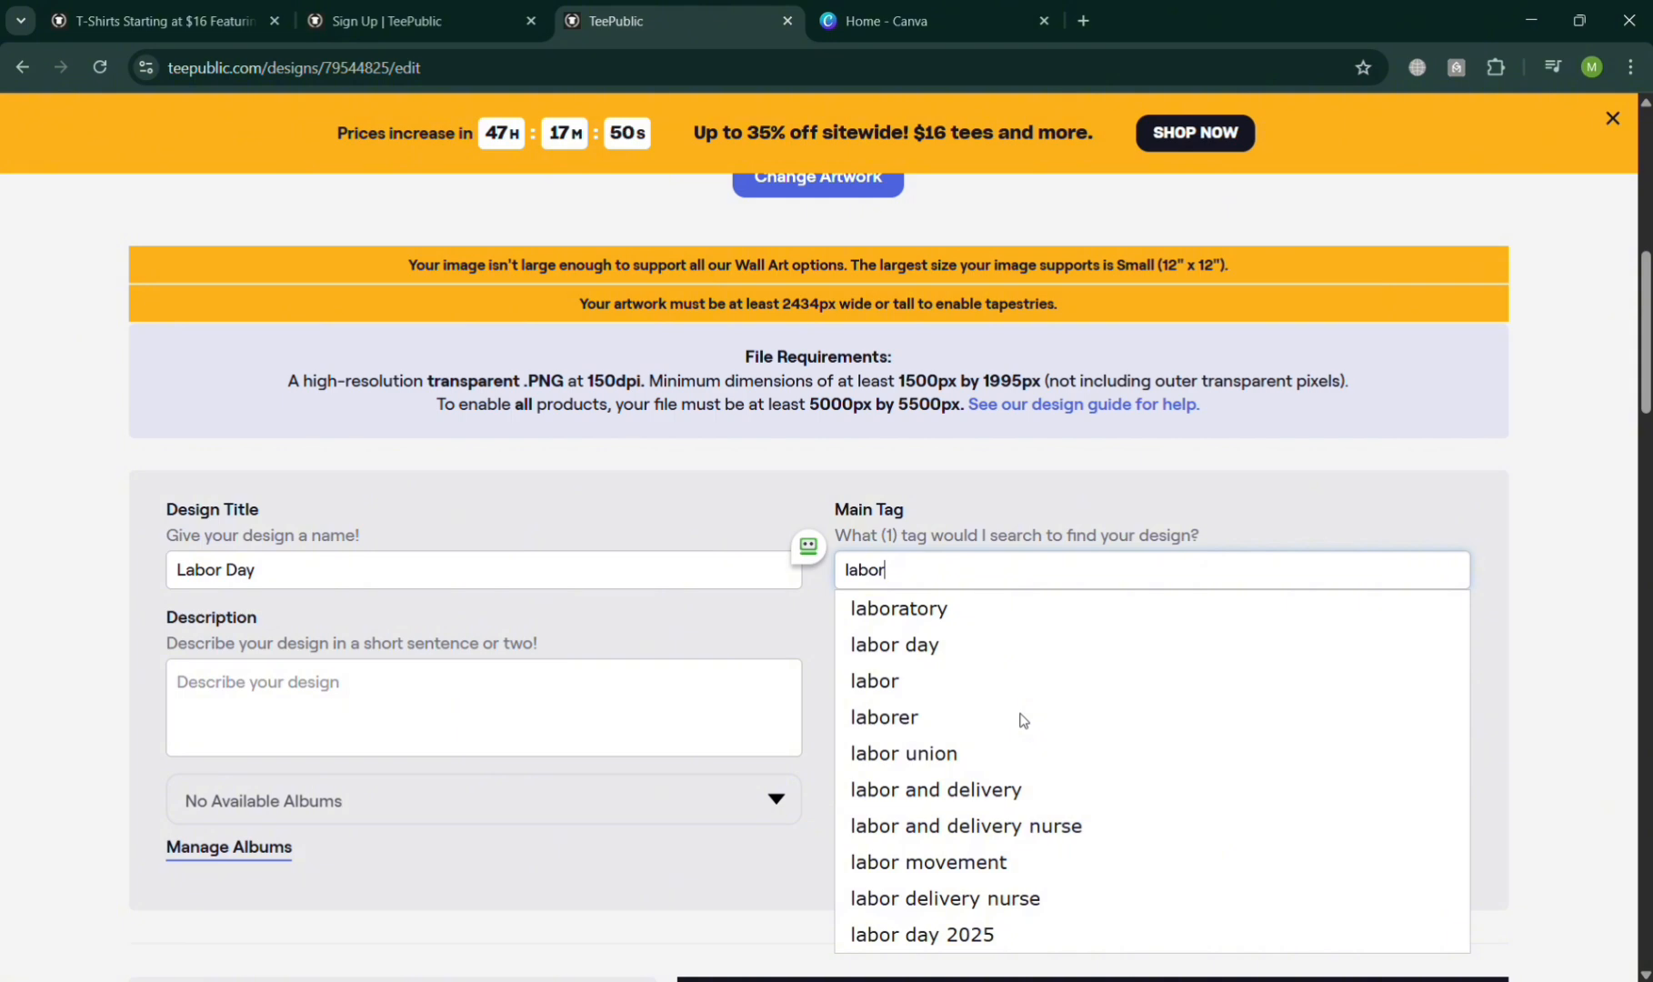
{"action": "left_click", "coordinate": [957, 657]}
- Enter "A tshirt for Labor Day Celebration" as the design description
{"action": "left_click", "coordinate": [519, 712]}
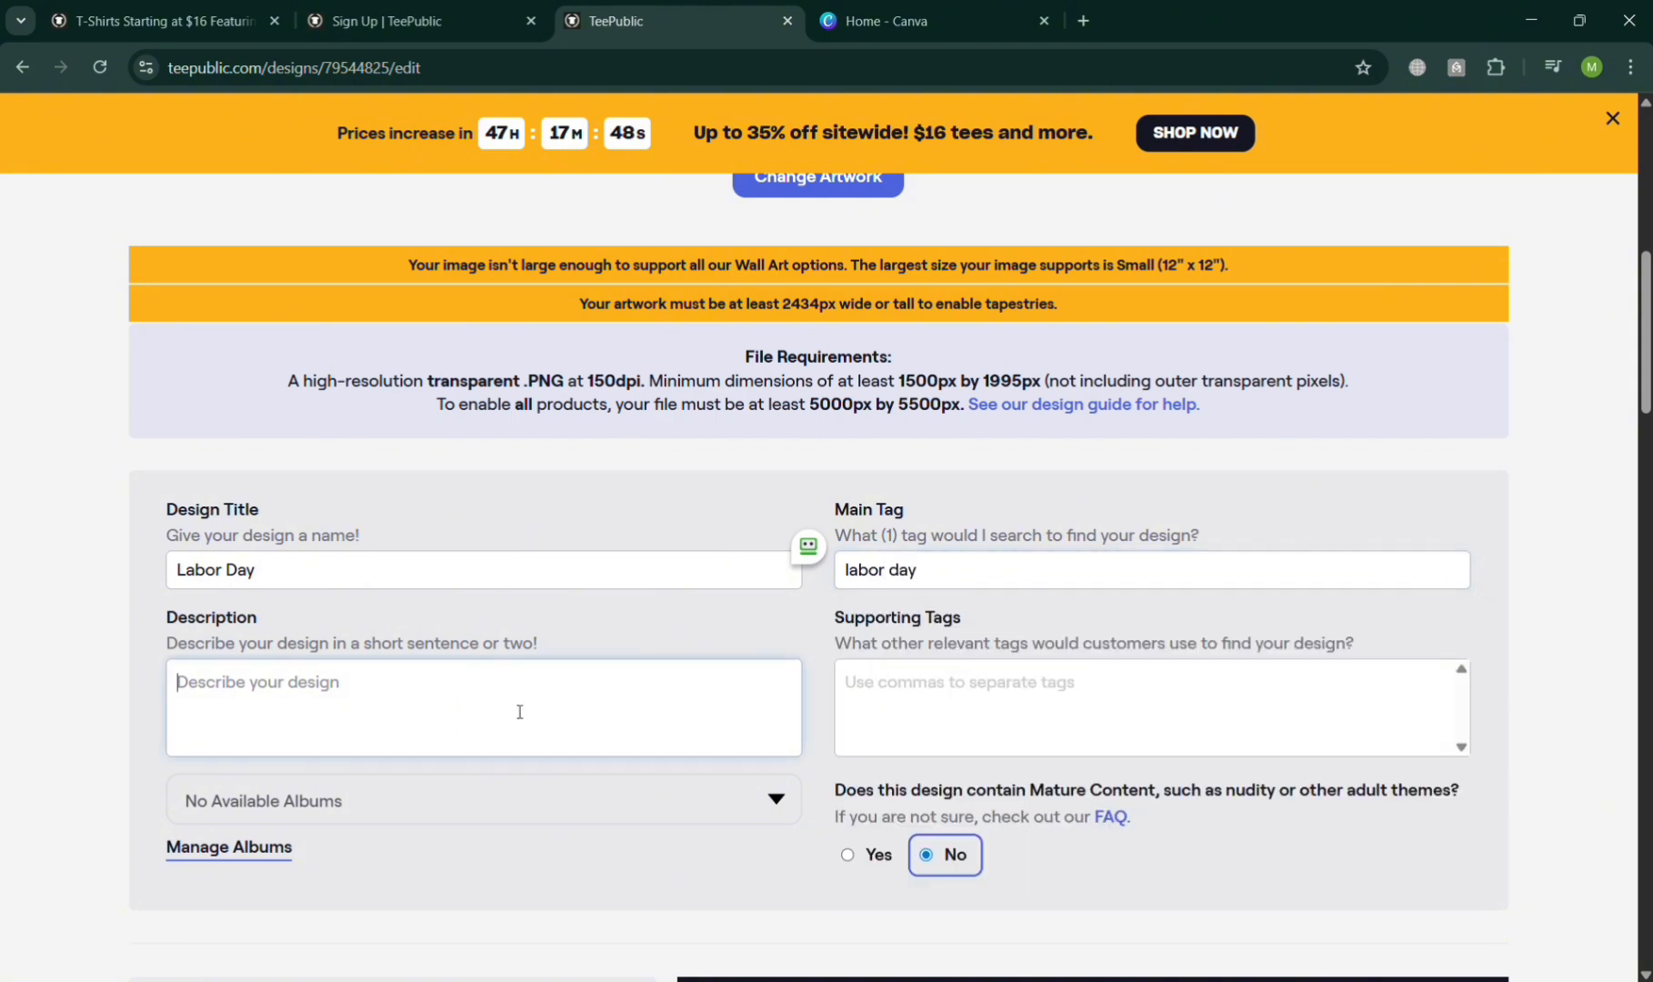
{"action": "type", "text": "A"}
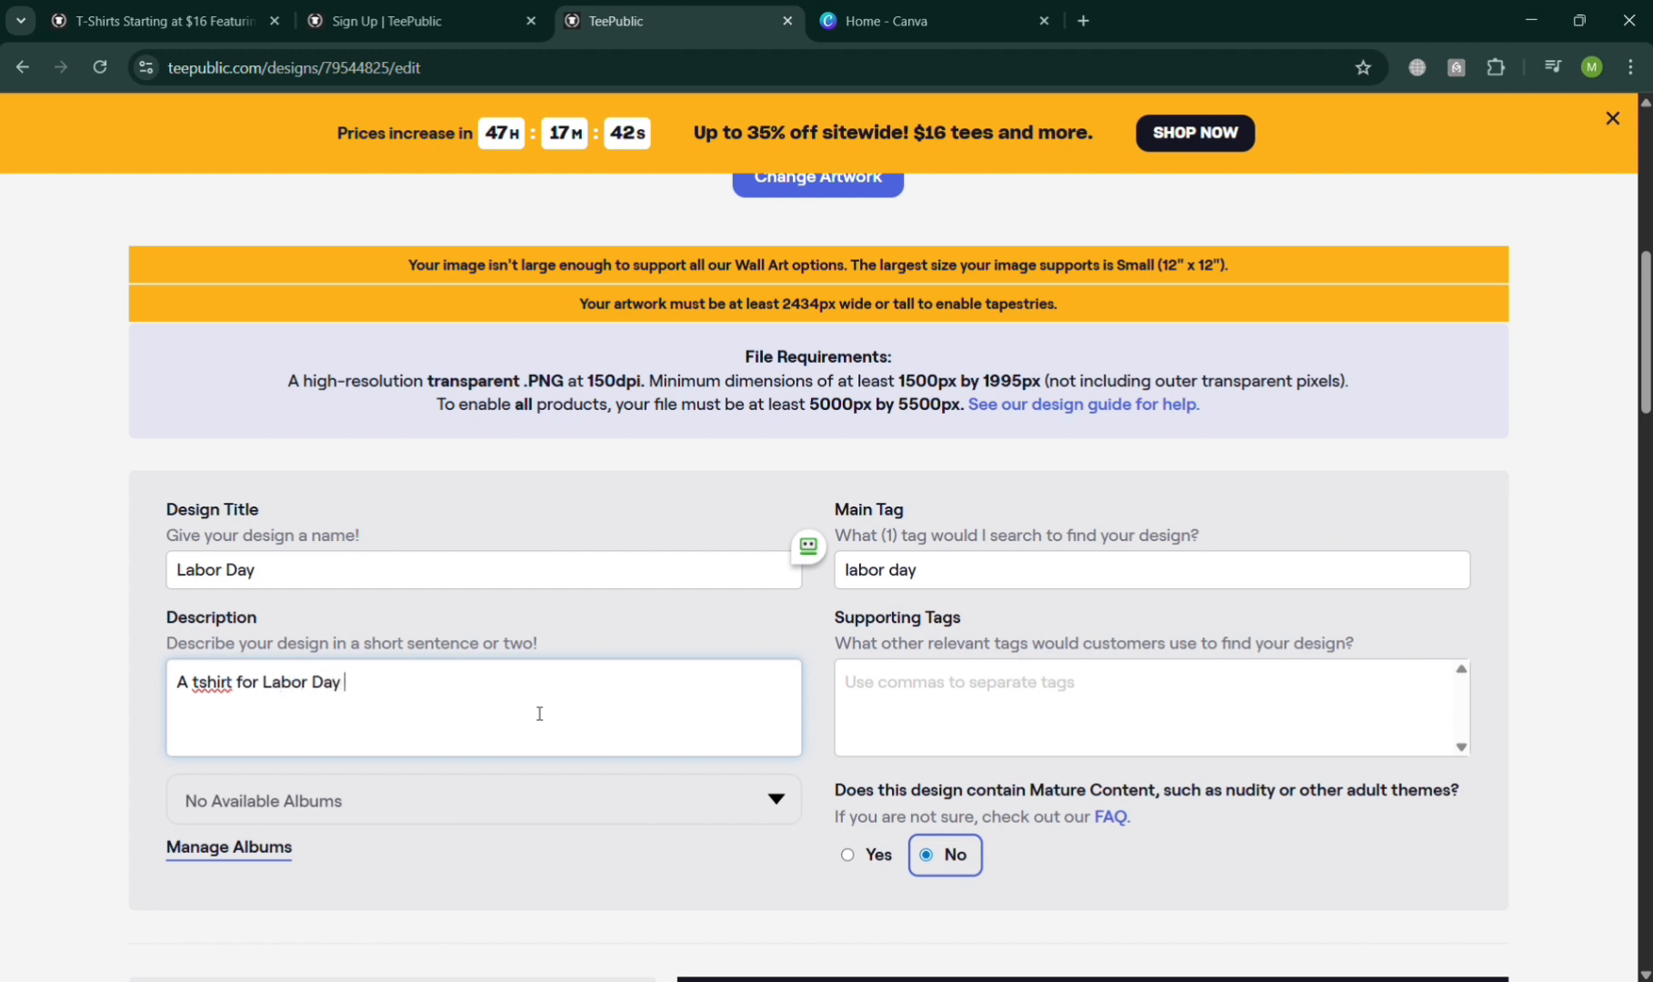
{"action": "type", "text": "tshirt for Labor Day Celebration"}
- Try extending the main tag to "labor day holiday" and remove the added word again
{"action": "left_click", "coordinate": [1033, 579]}
{"action": "type", "text": "ho"}
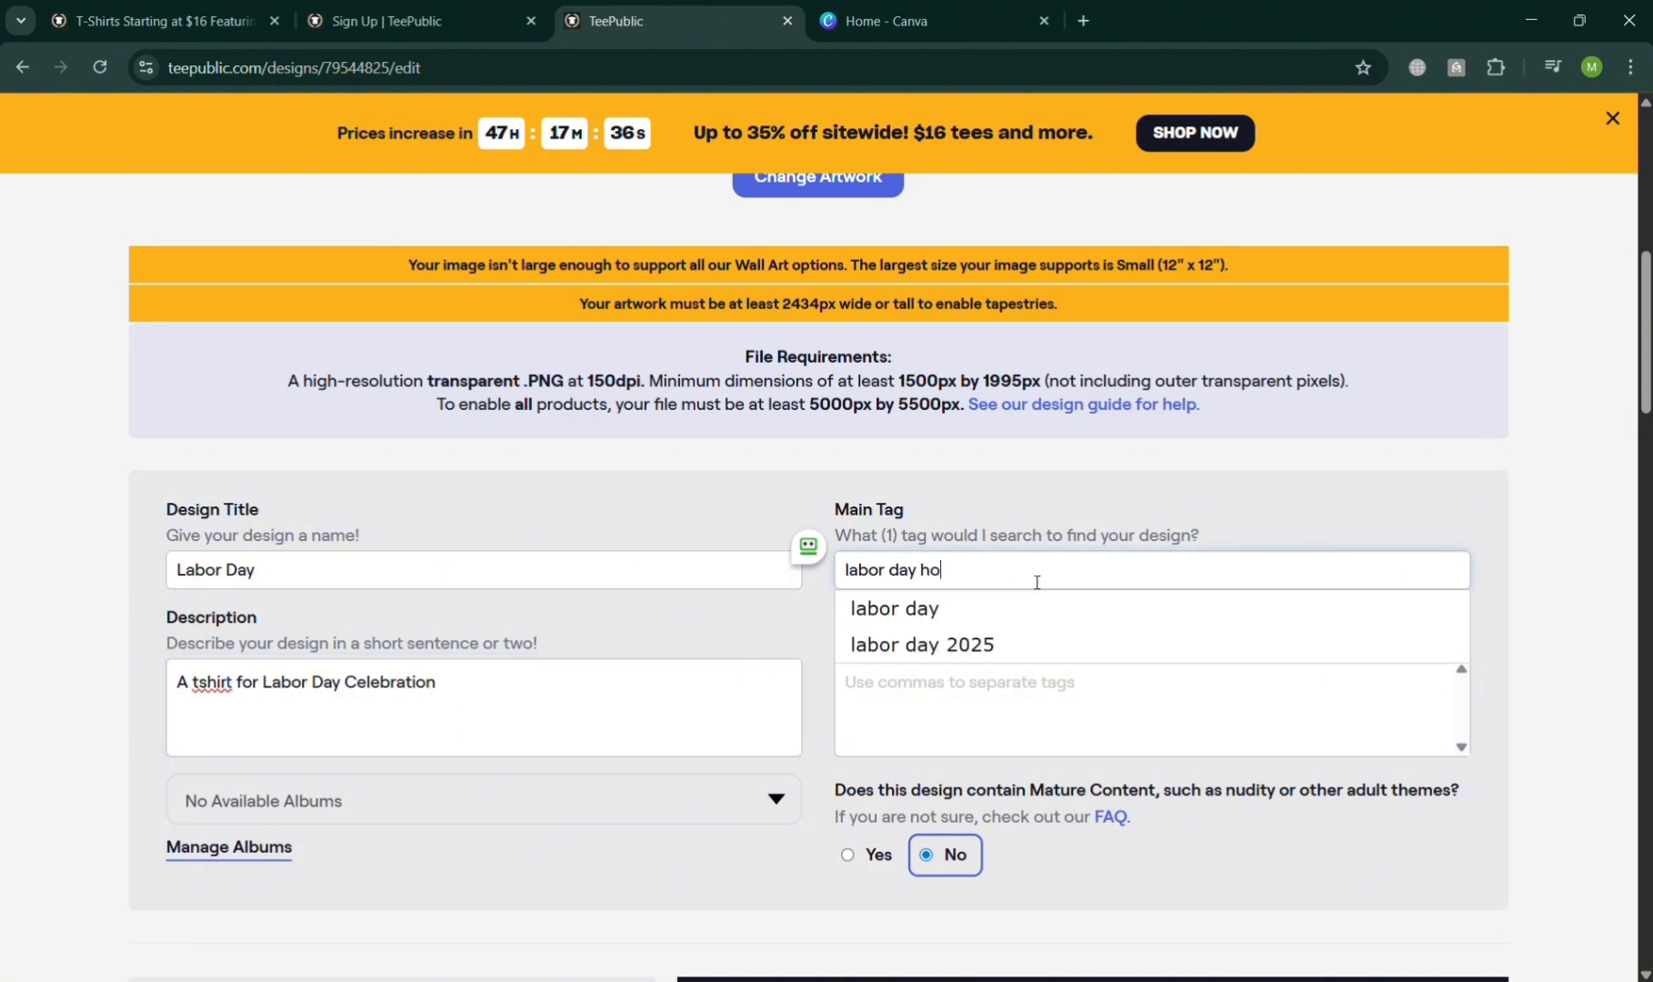
{"action": "type", "text": "liday"}
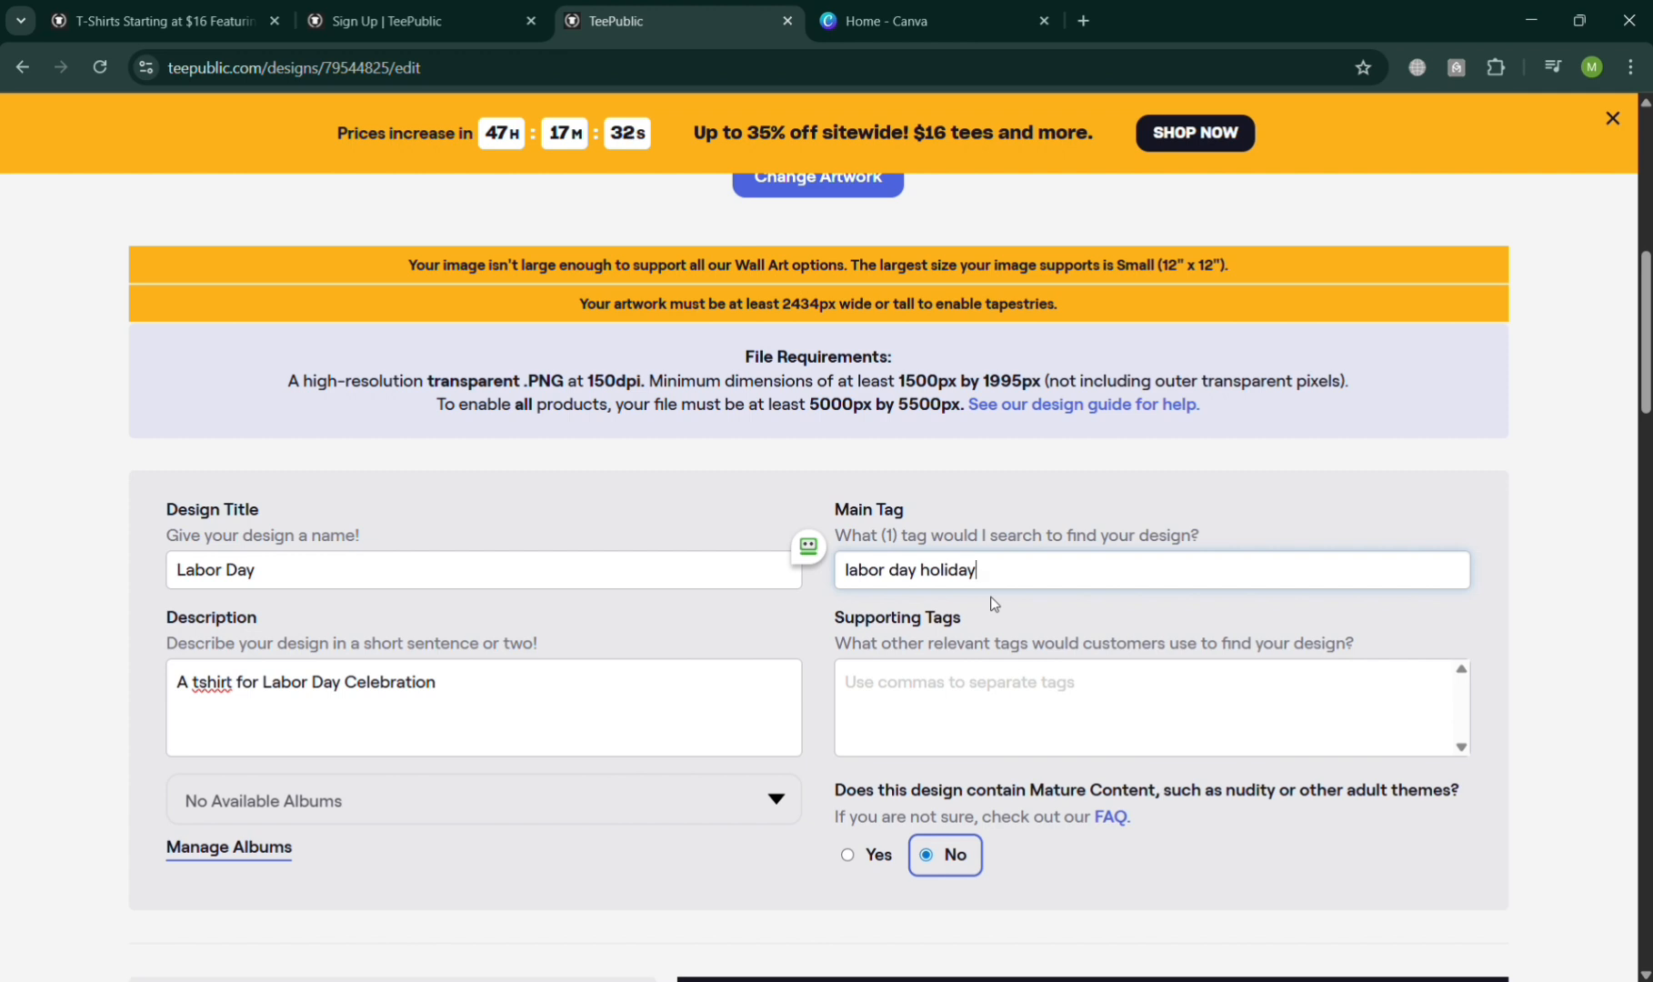
{"action": "left_click_drag", "start_coordinate": [918, 573], "coordinate": [1008, 573]}
{"action": "key", "text": "BackSpace"}
- Add "holiday" and the suggested "labor day 2025" as supporting tags
{"action": "left_click", "coordinate": [967, 693]}
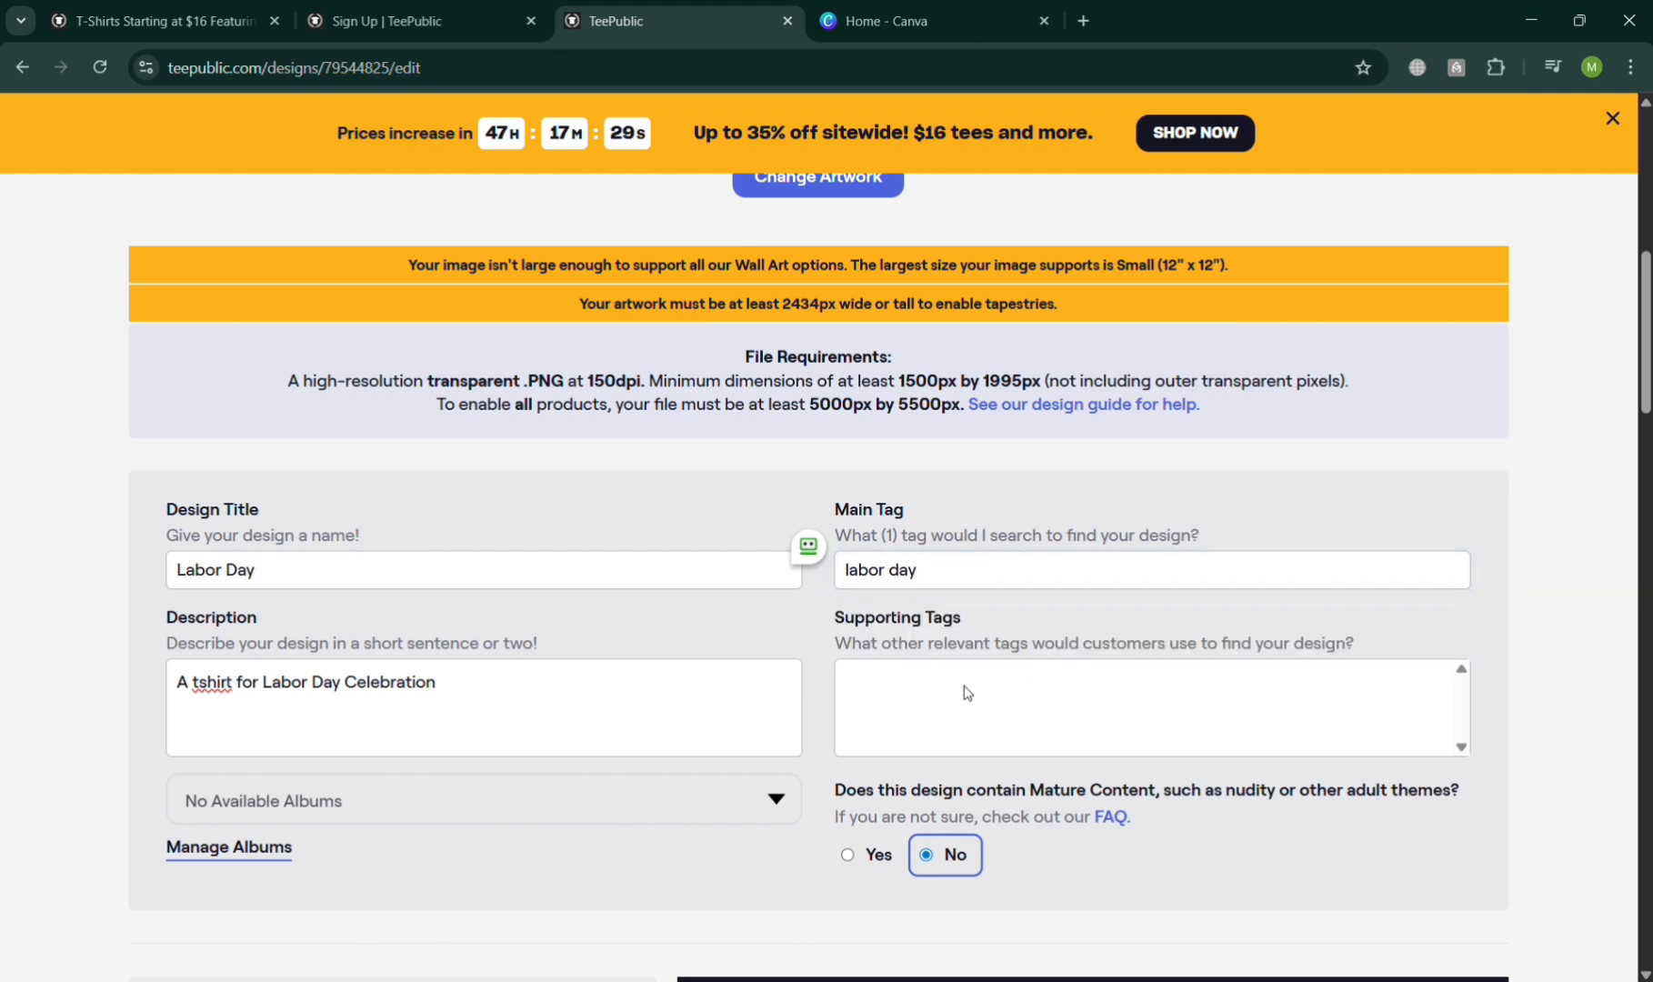
{"action": "type", "text": "ho"}
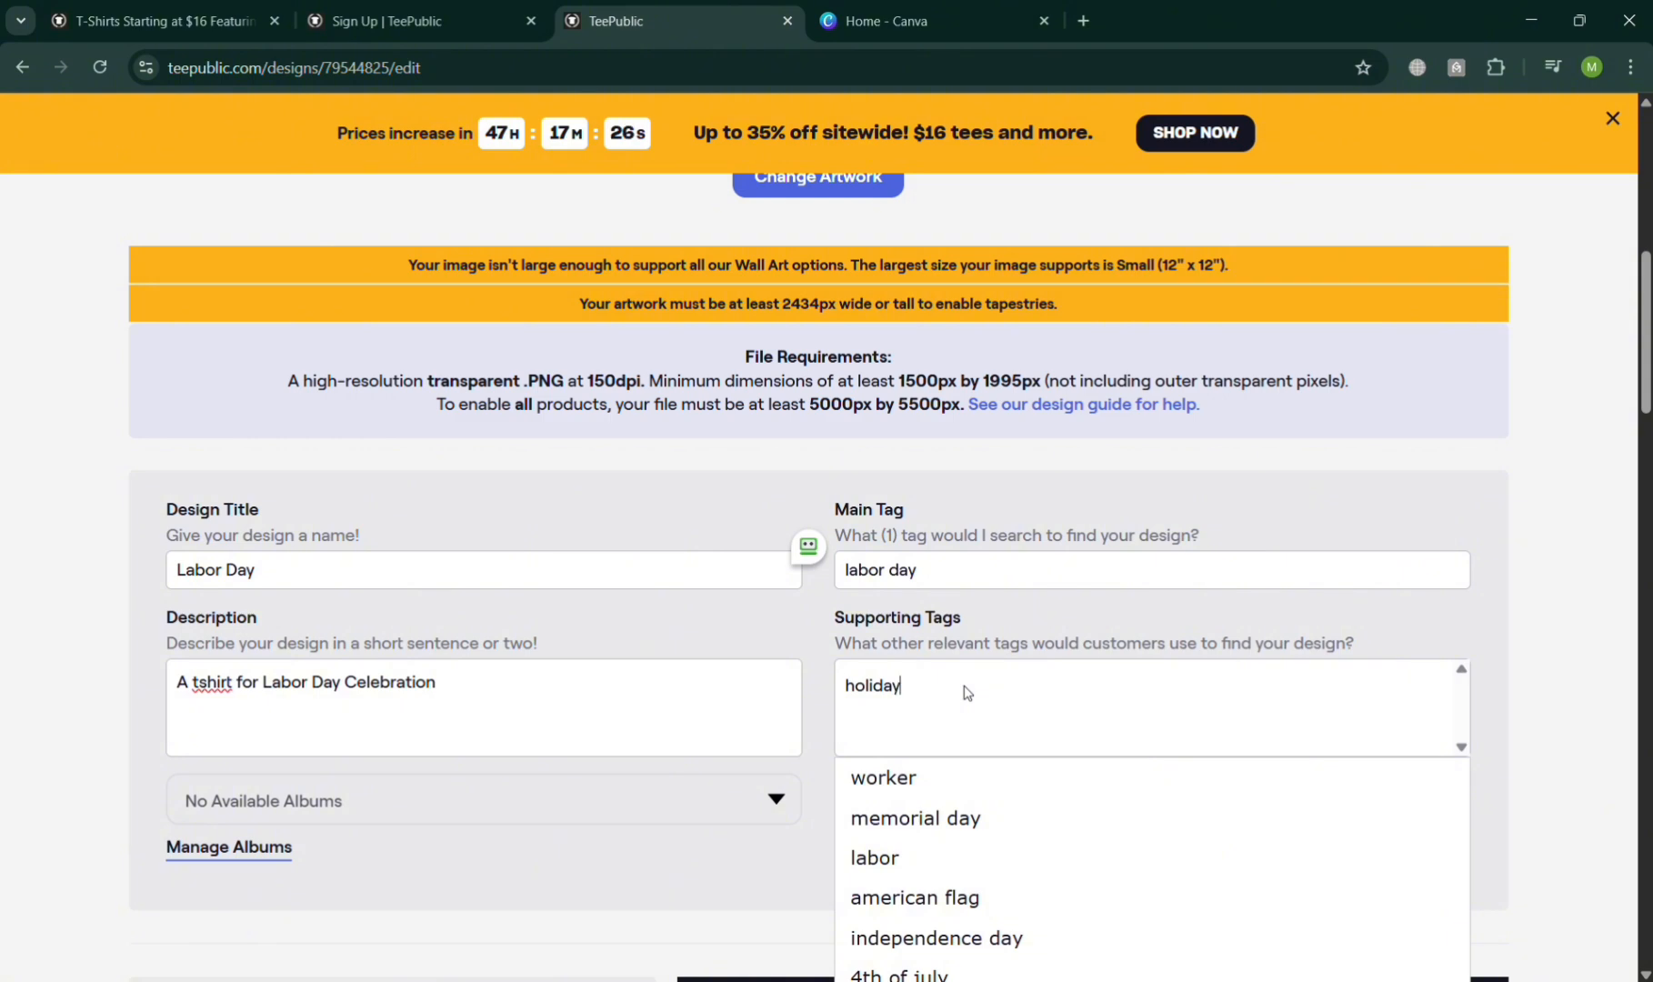
{"action": "type", "text": "liday"}
{"action": "left_click", "coordinate": [957, 773]}
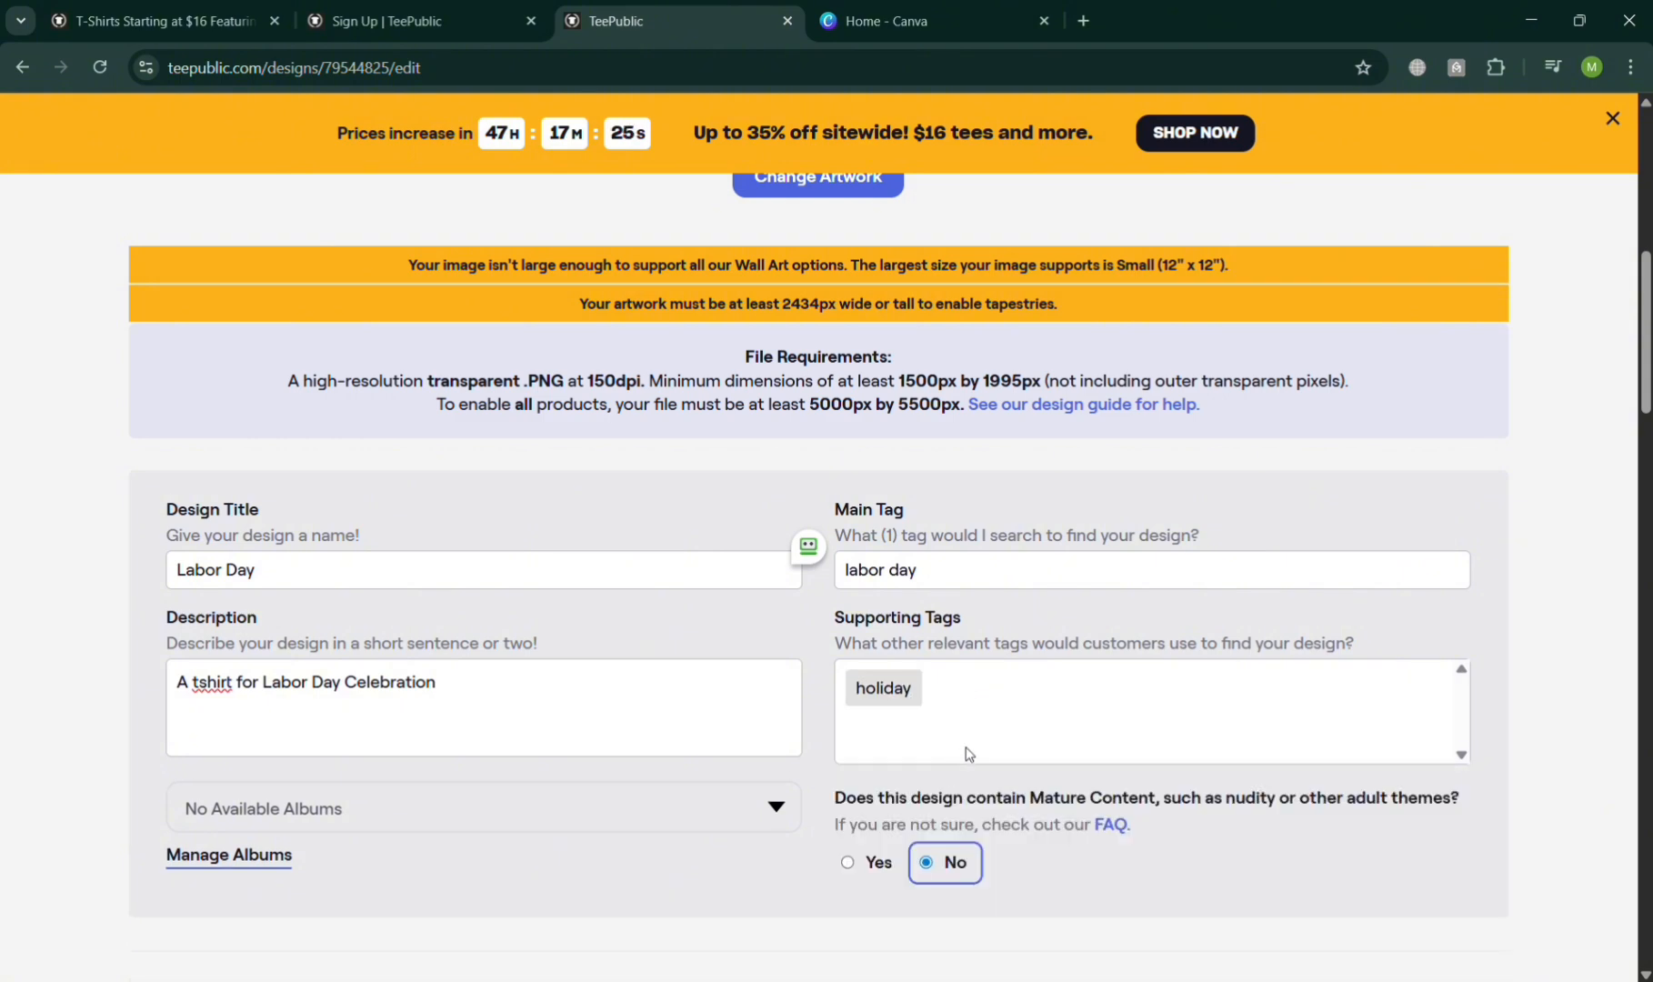
{"action": "left_click", "coordinate": [1028, 717]}
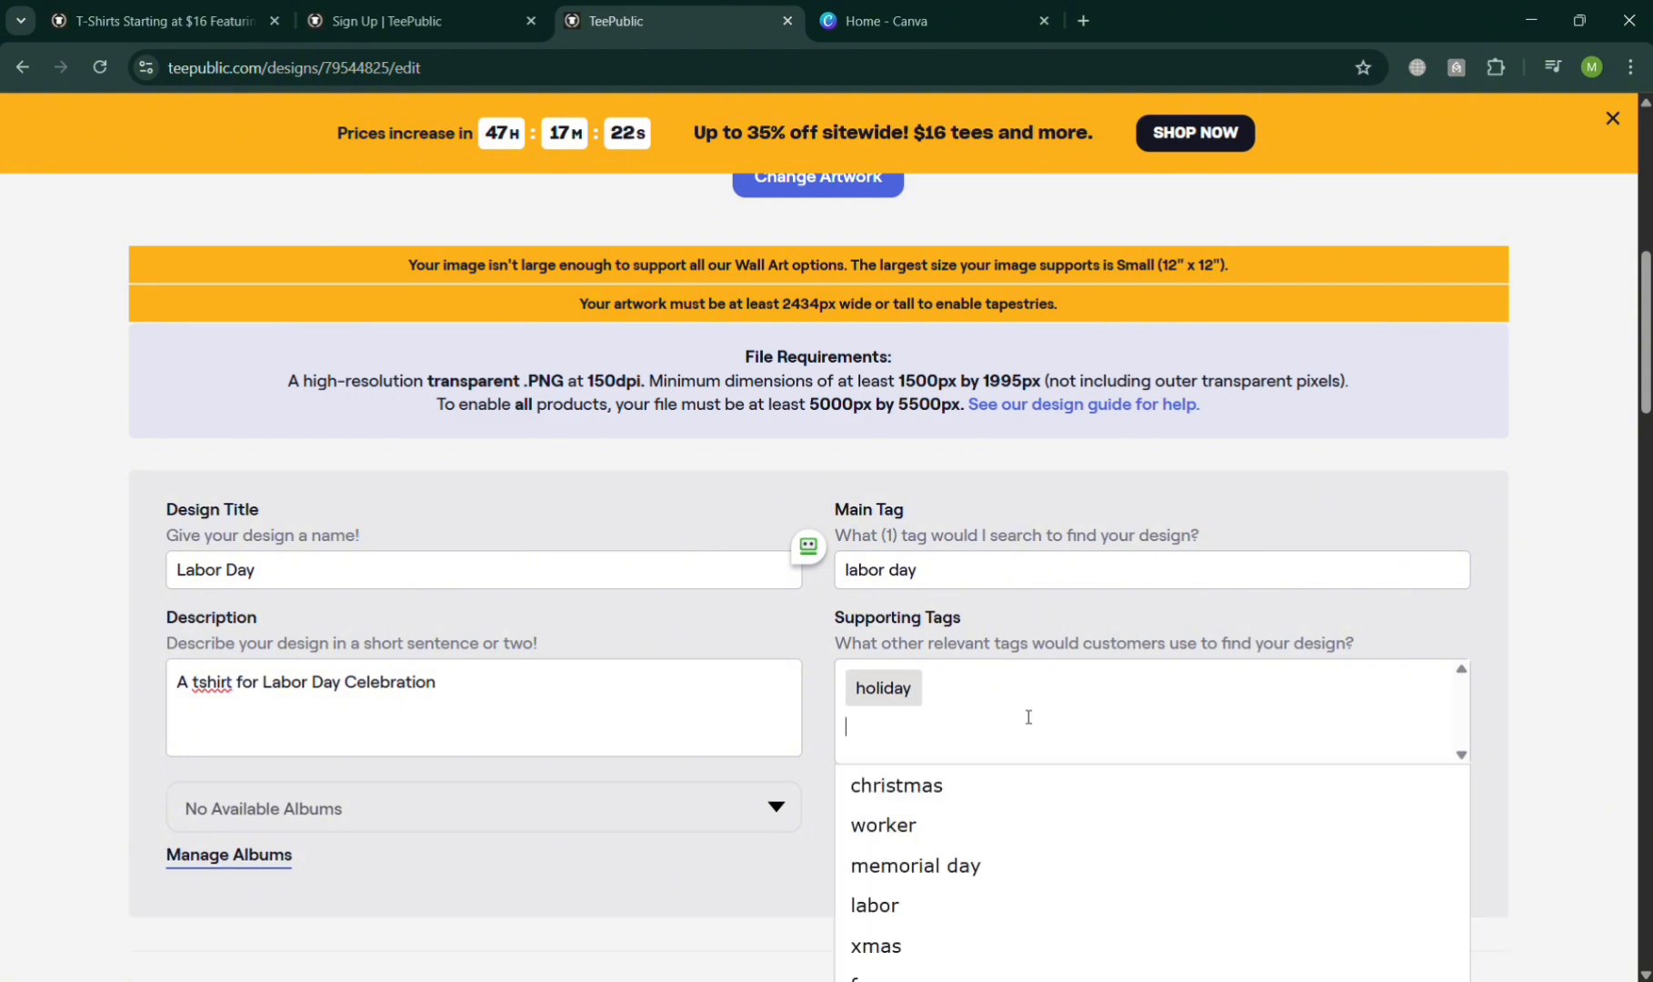
{"action": "type", "text": "lab"}
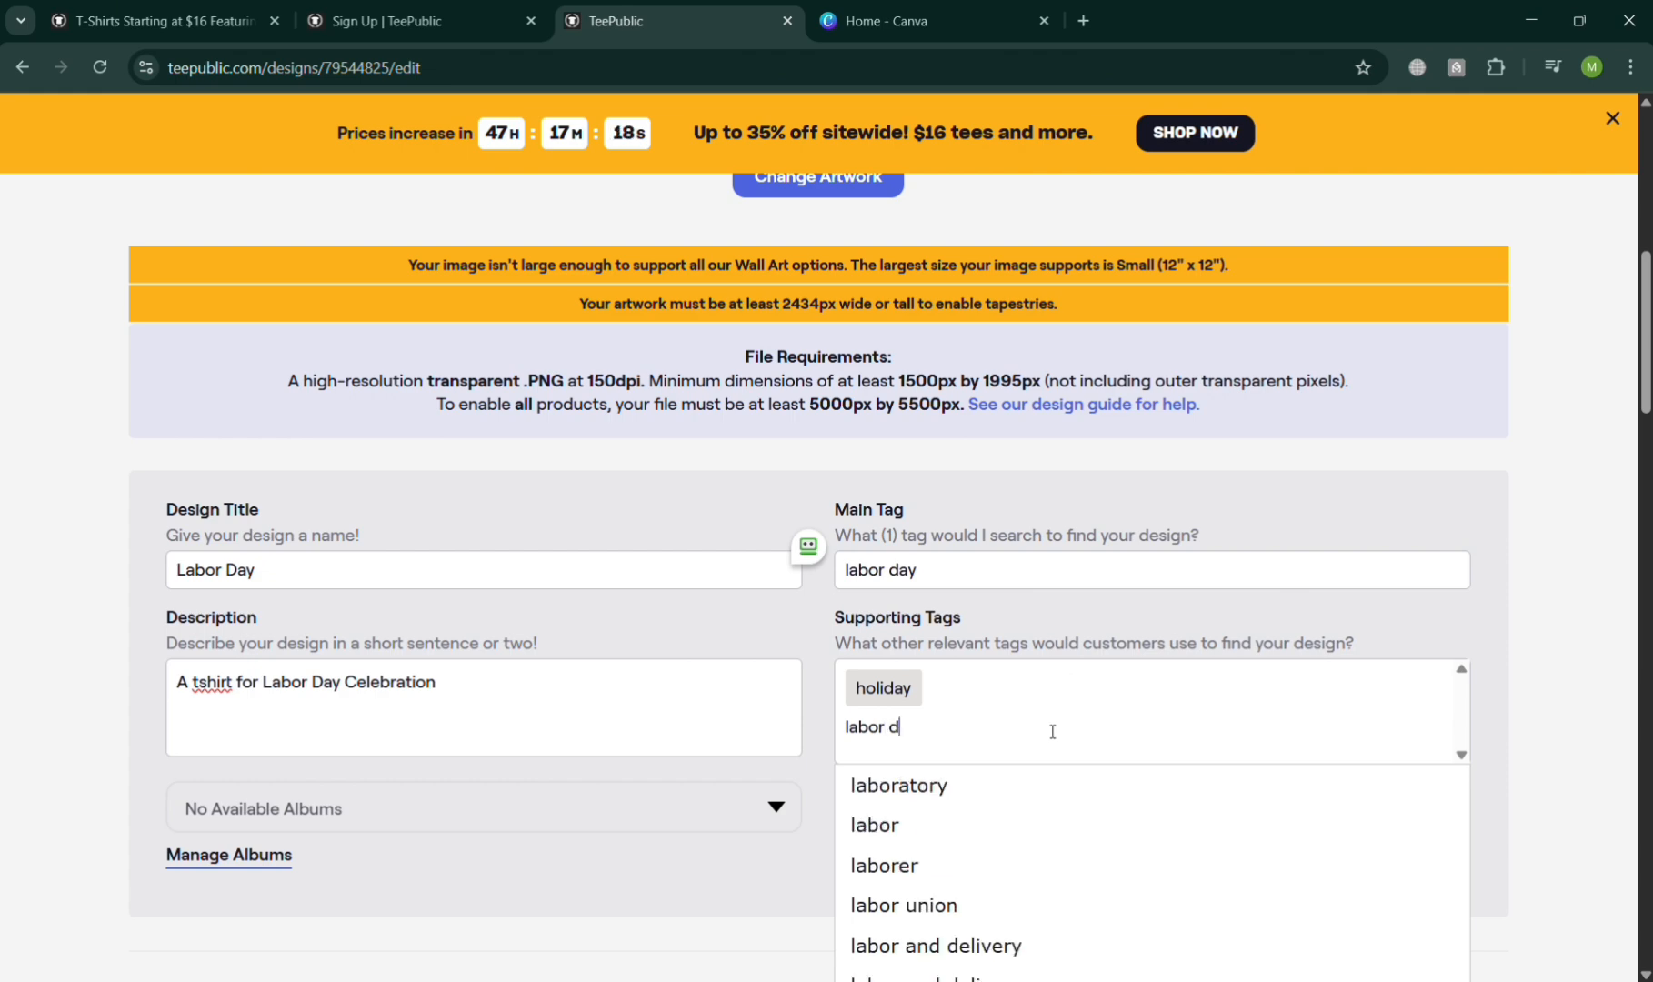
{"action": "type", "text": "or d"}
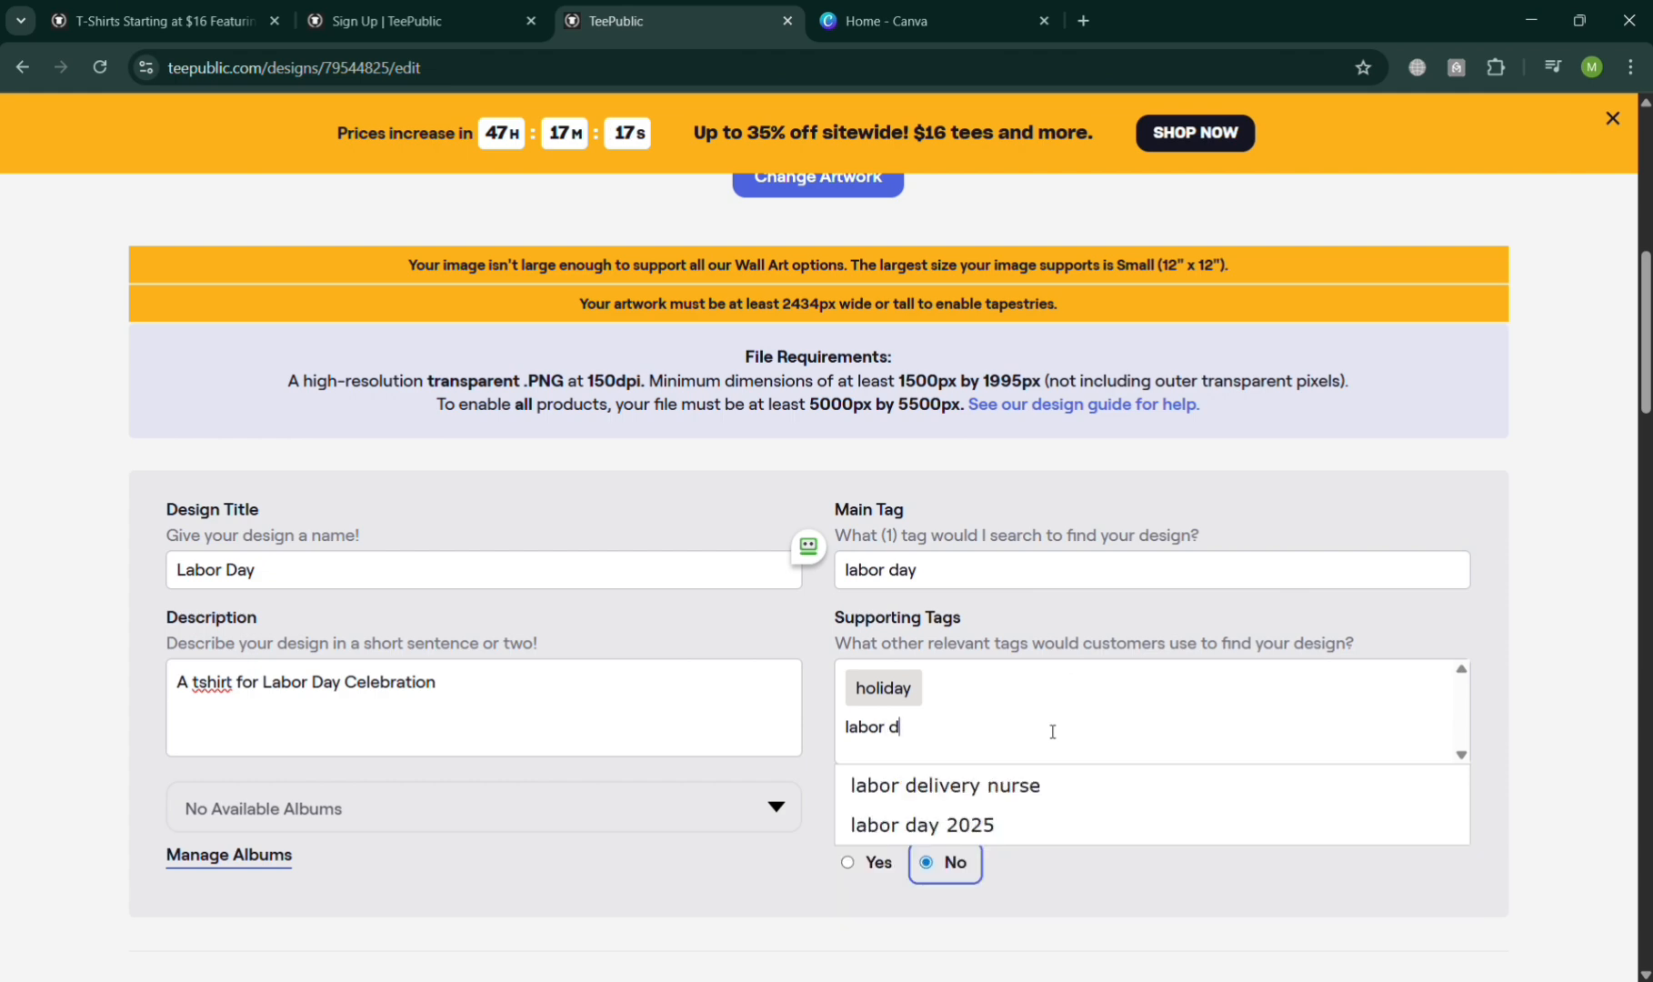
{"action": "left_click", "coordinate": [1024, 832]}
- Try to publish the tagged design and dismiss the alert about missing product colors
{"action": "scroll", "coordinate": [1022, 835], "scroll_direction": "down", "scroll_amount": 20}
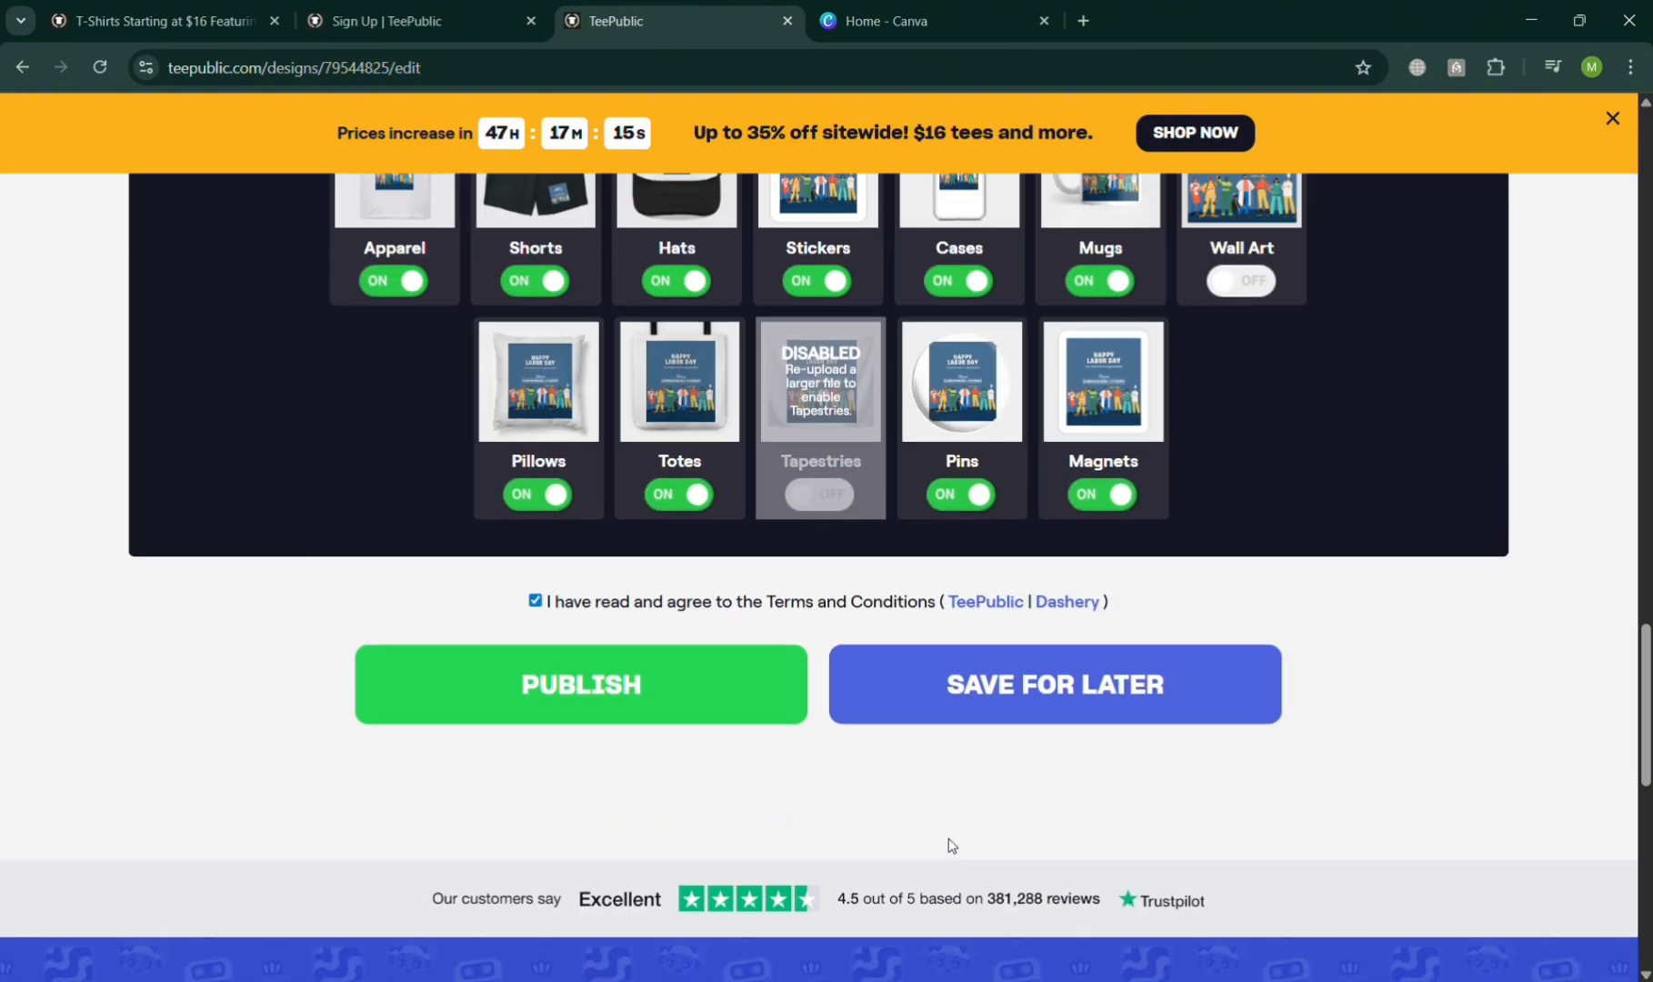
{"action": "left_click", "coordinate": [698, 694]}
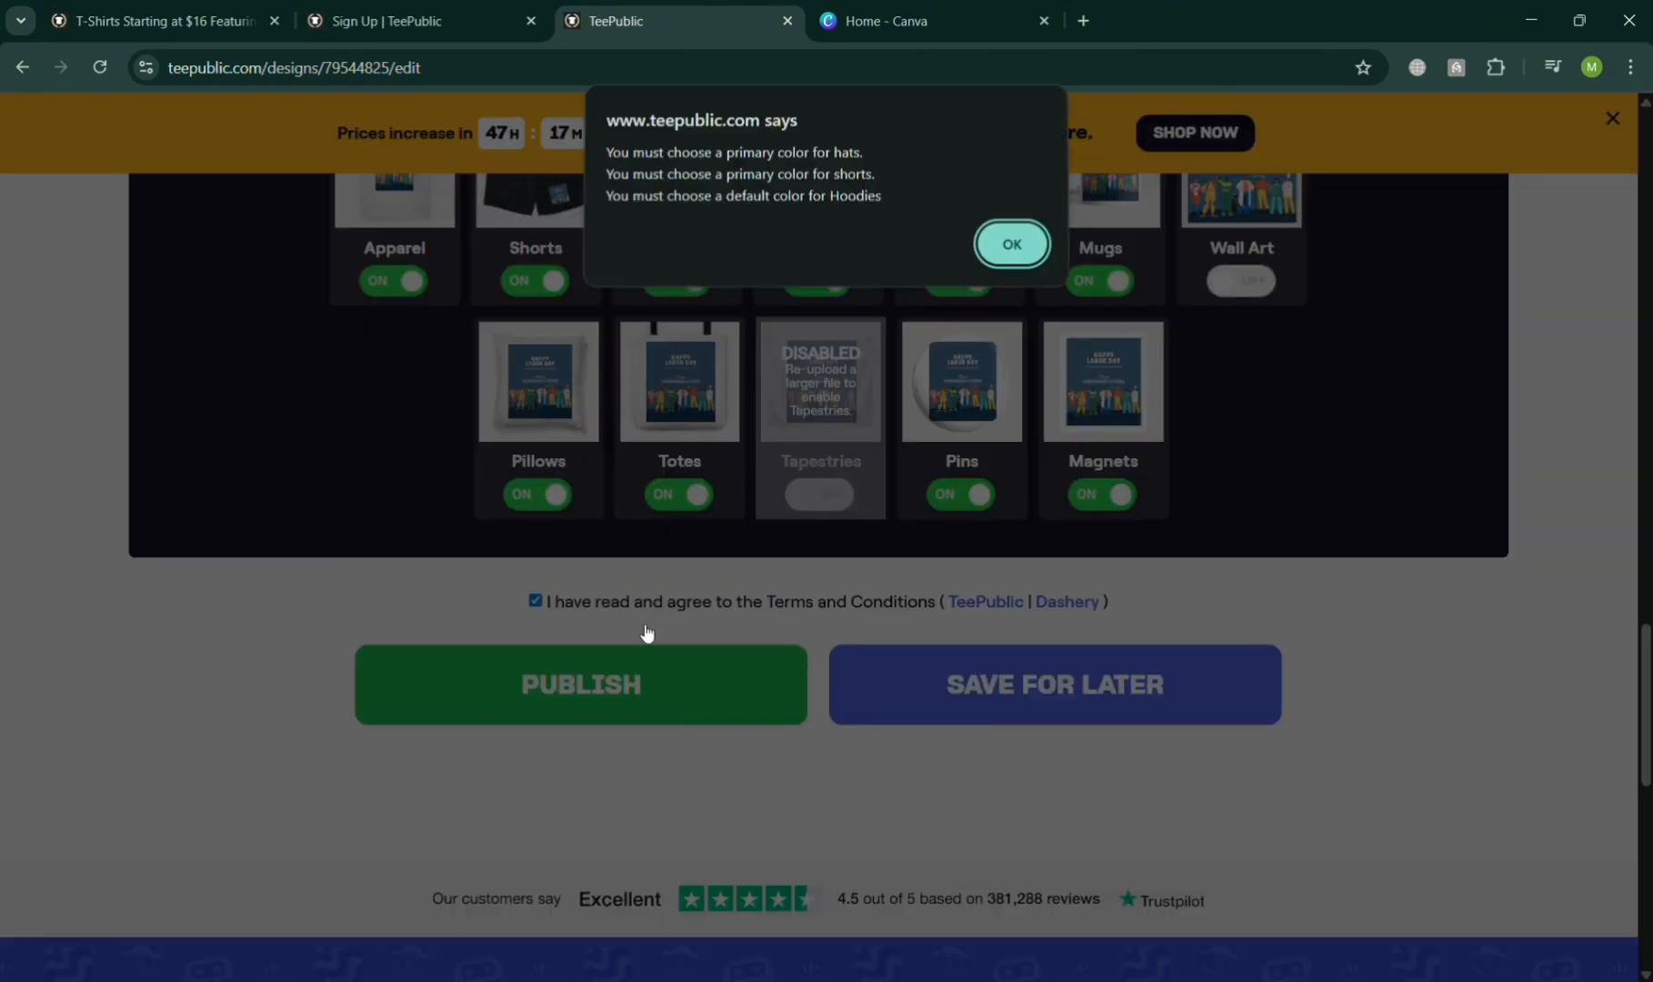
{"action": "left_click", "coordinate": [1010, 248]}
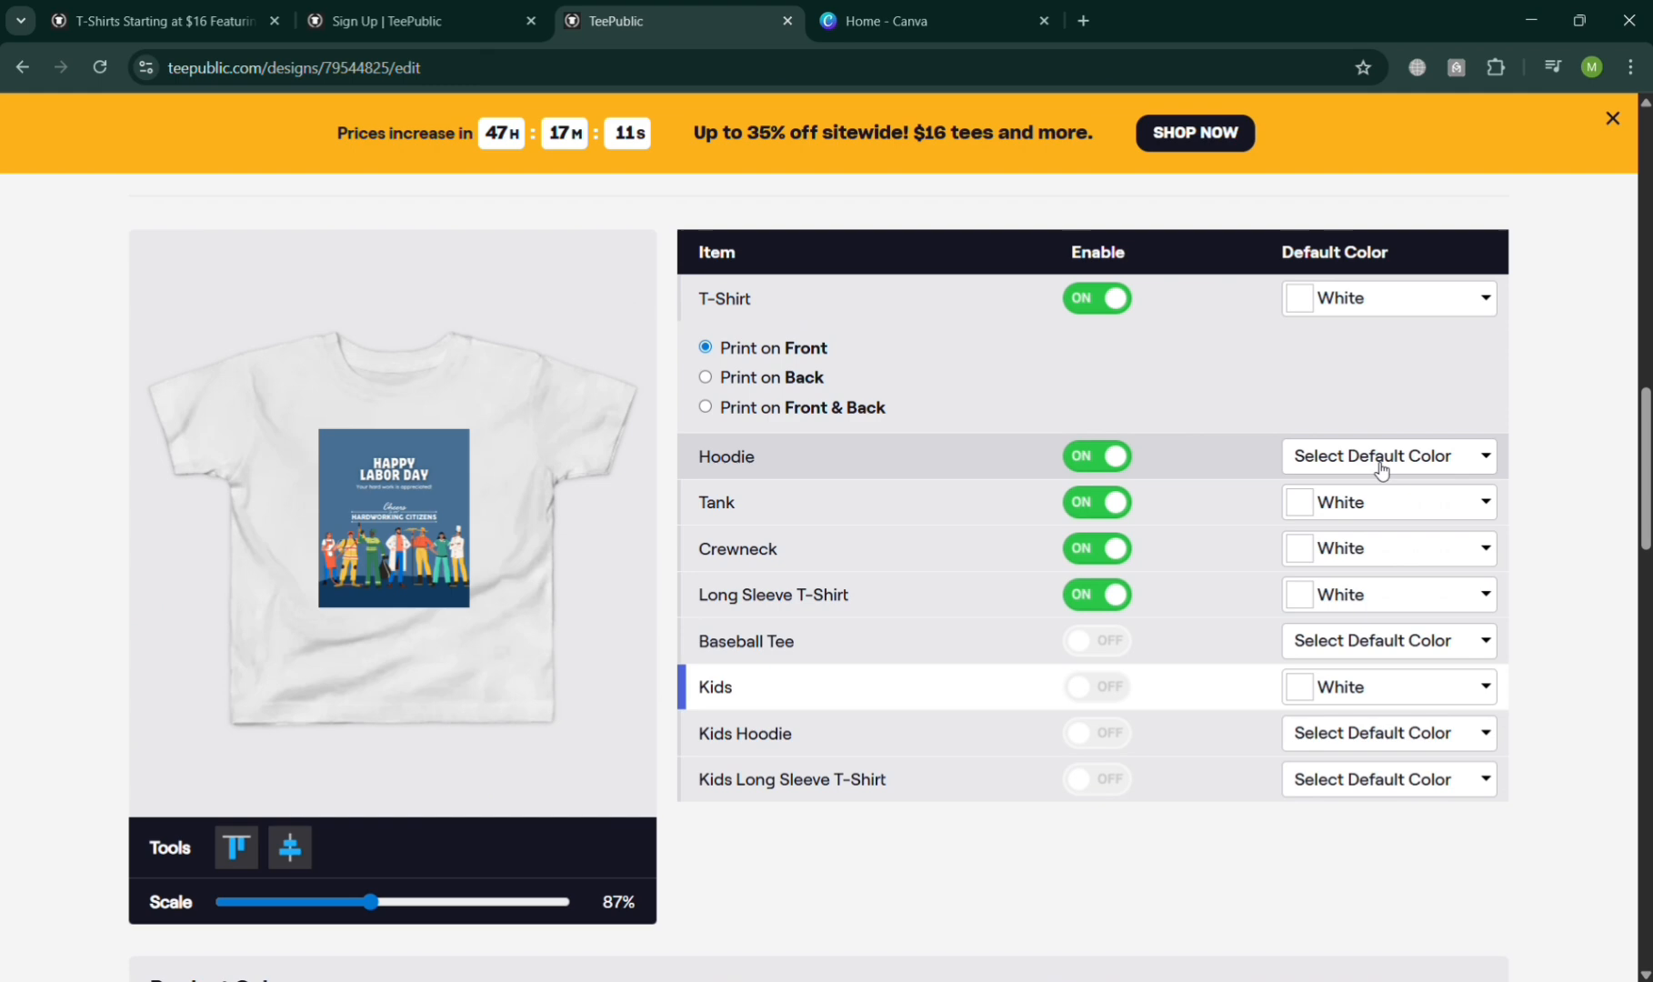
- Set the default color of the Hoodie to Black and of the Baseball Tee to Black/White
{"action": "left_click", "coordinate": [1382, 470]}
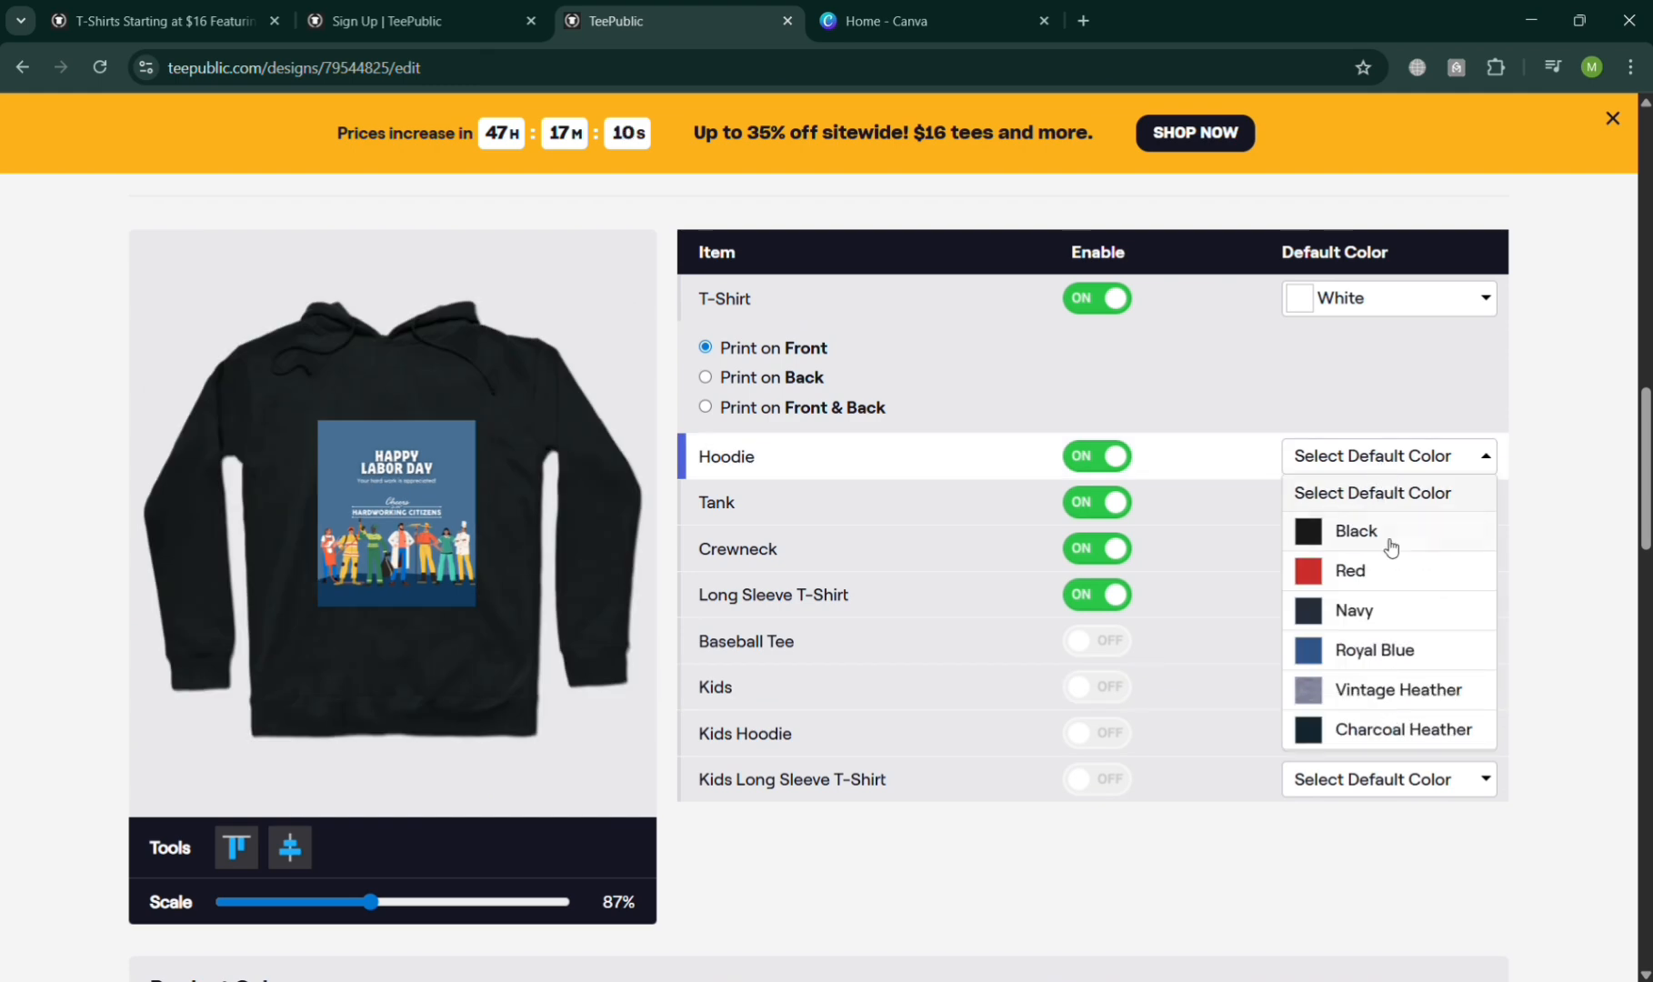
{"action": "left_click", "coordinate": [1410, 541]}
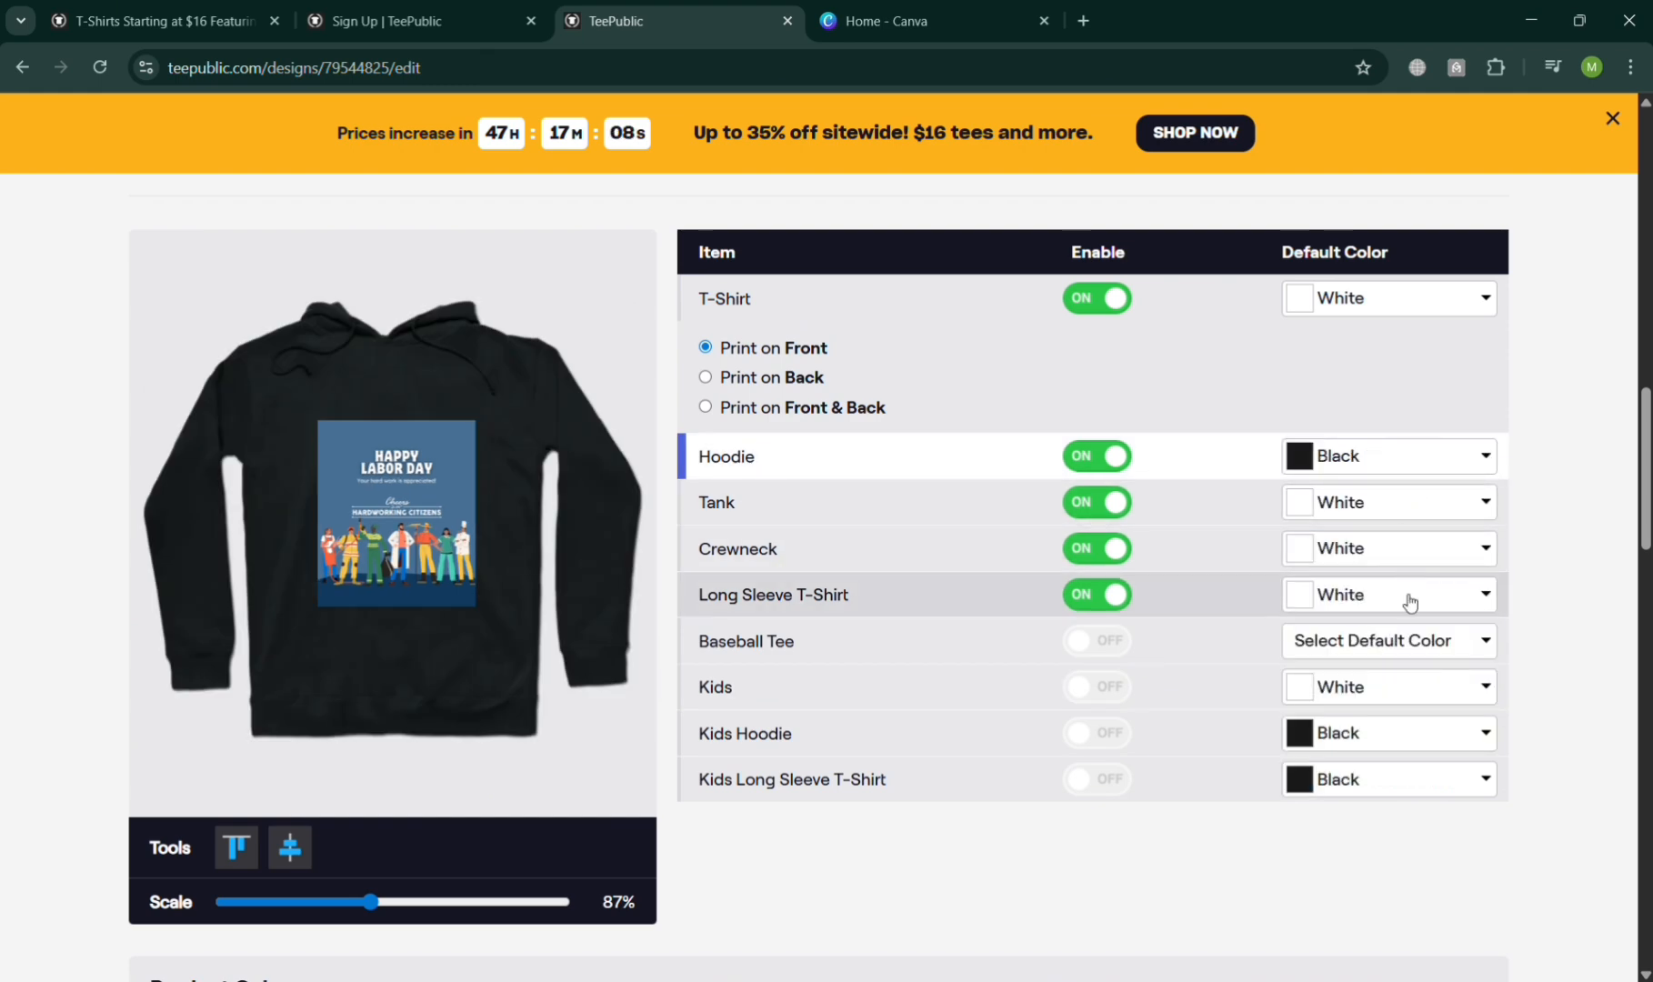
{"action": "left_click", "coordinate": [1402, 648]}
{"action": "left_click", "coordinate": [1408, 714]}
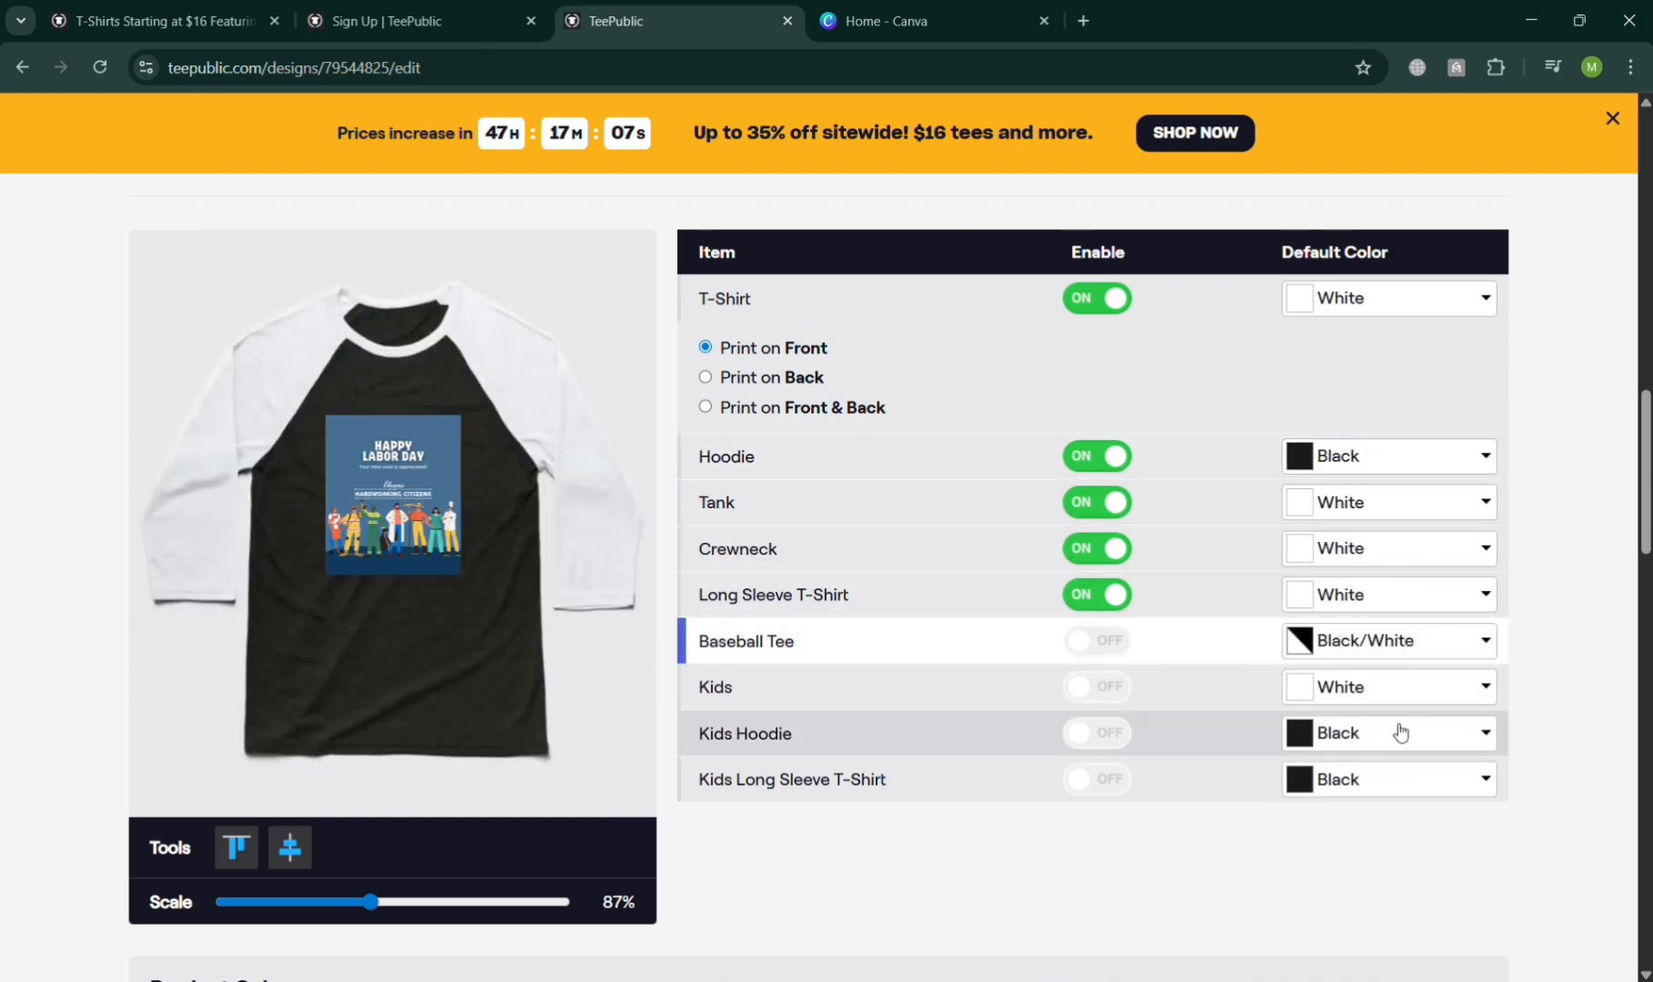
- Publish the Labor Day design with the configured products and colors
{"action": "scroll", "coordinate": [1290, 802], "scroll_direction": "down", "scroll_amount": 5}
{"action": "scroll", "coordinate": [1290, 802], "scroll_direction": "down", "scroll_amount": 11}
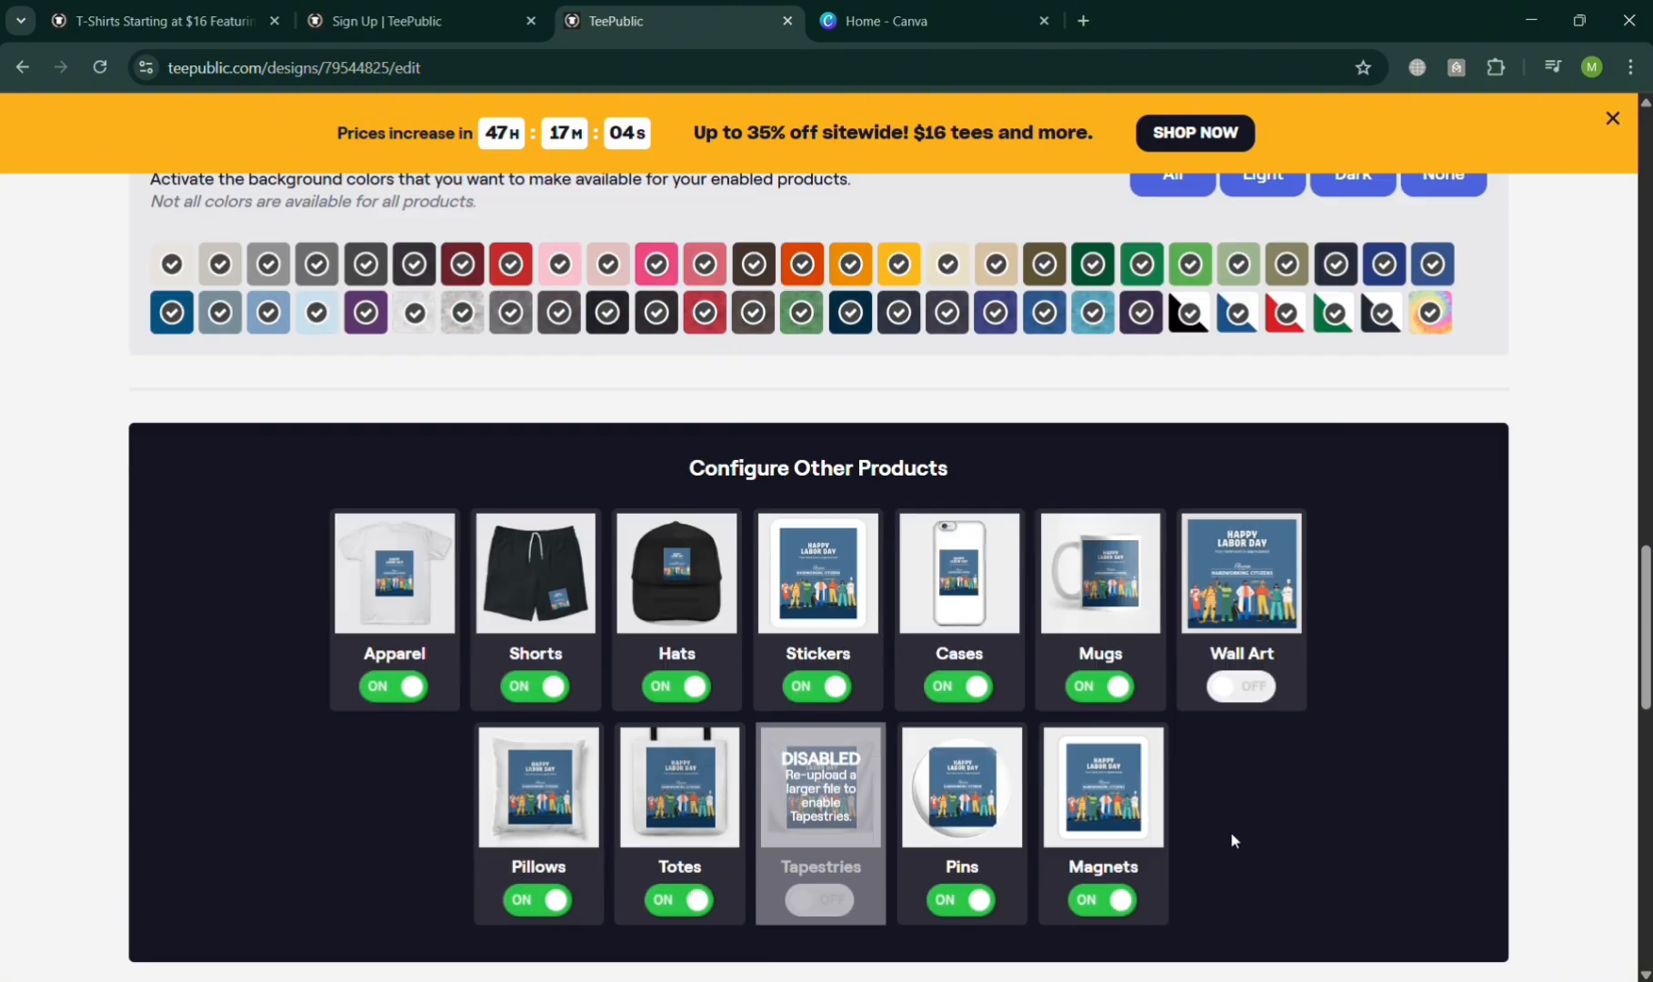
{"action": "left_click", "coordinate": [739, 535]}
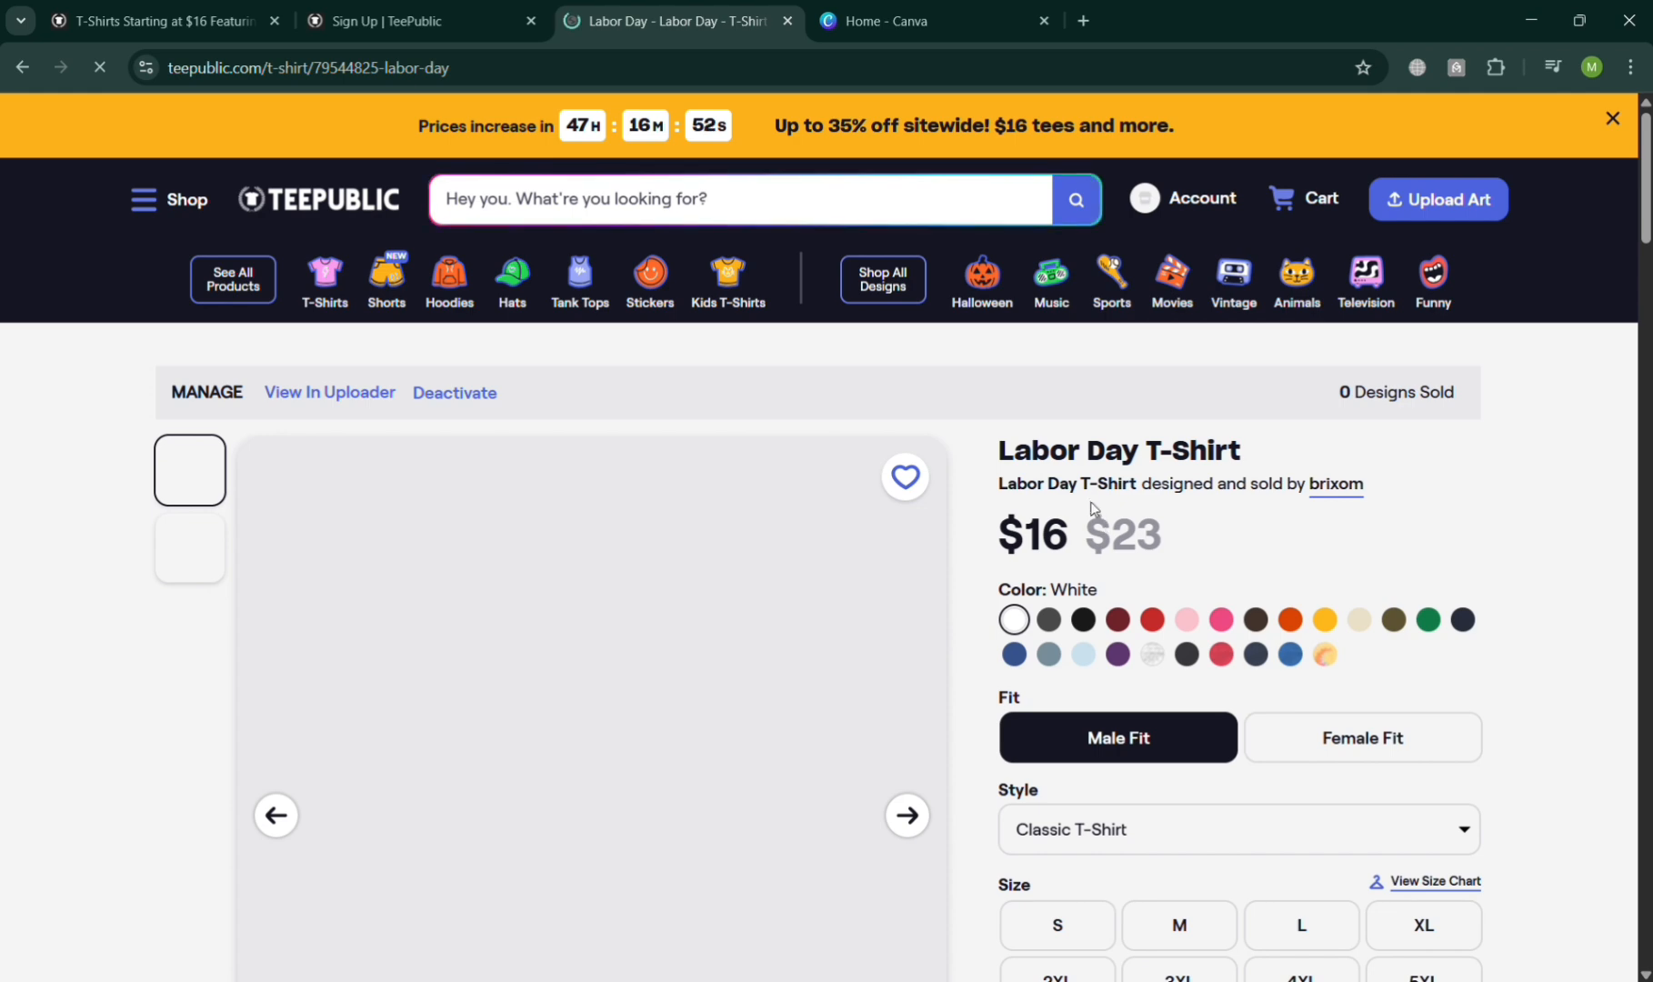
- Preview the published T-shirt in Soft Pink, Red and White, and view its artwork image before returning to the shirt mockup
{"action": "scroll", "coordinate": [1095, 518], "scroll_direction": "down", "scroll_amount": 2}
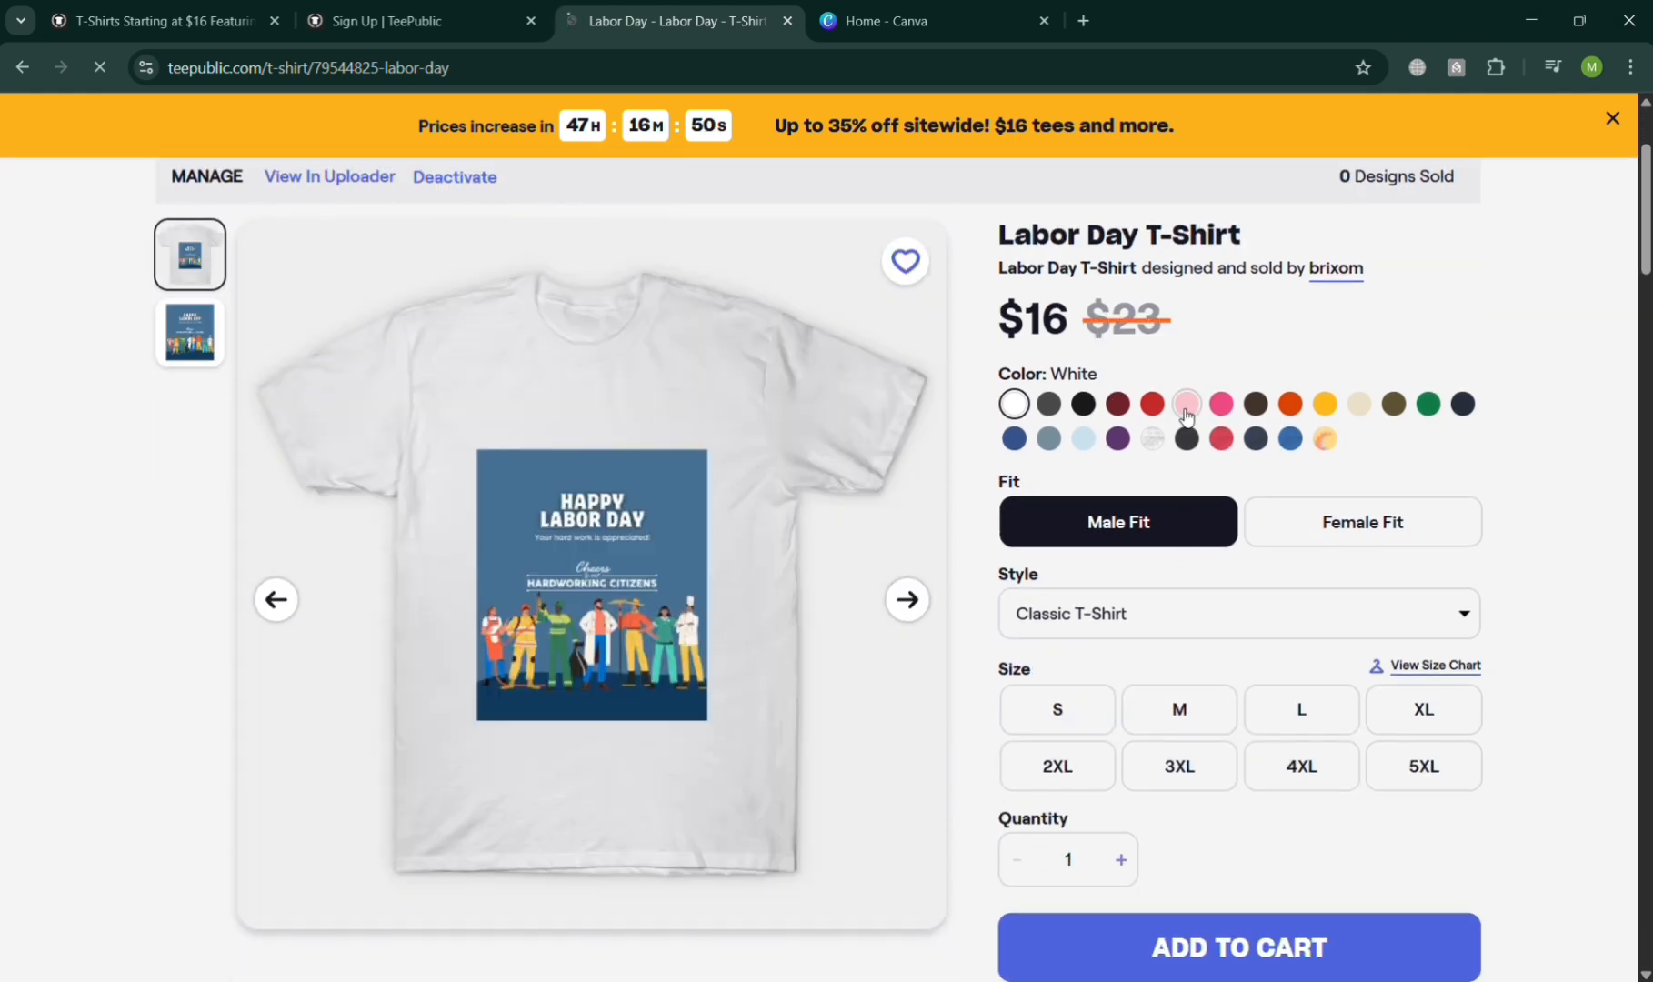
{"action": "left_click", "coordinate": [1186, 414]}
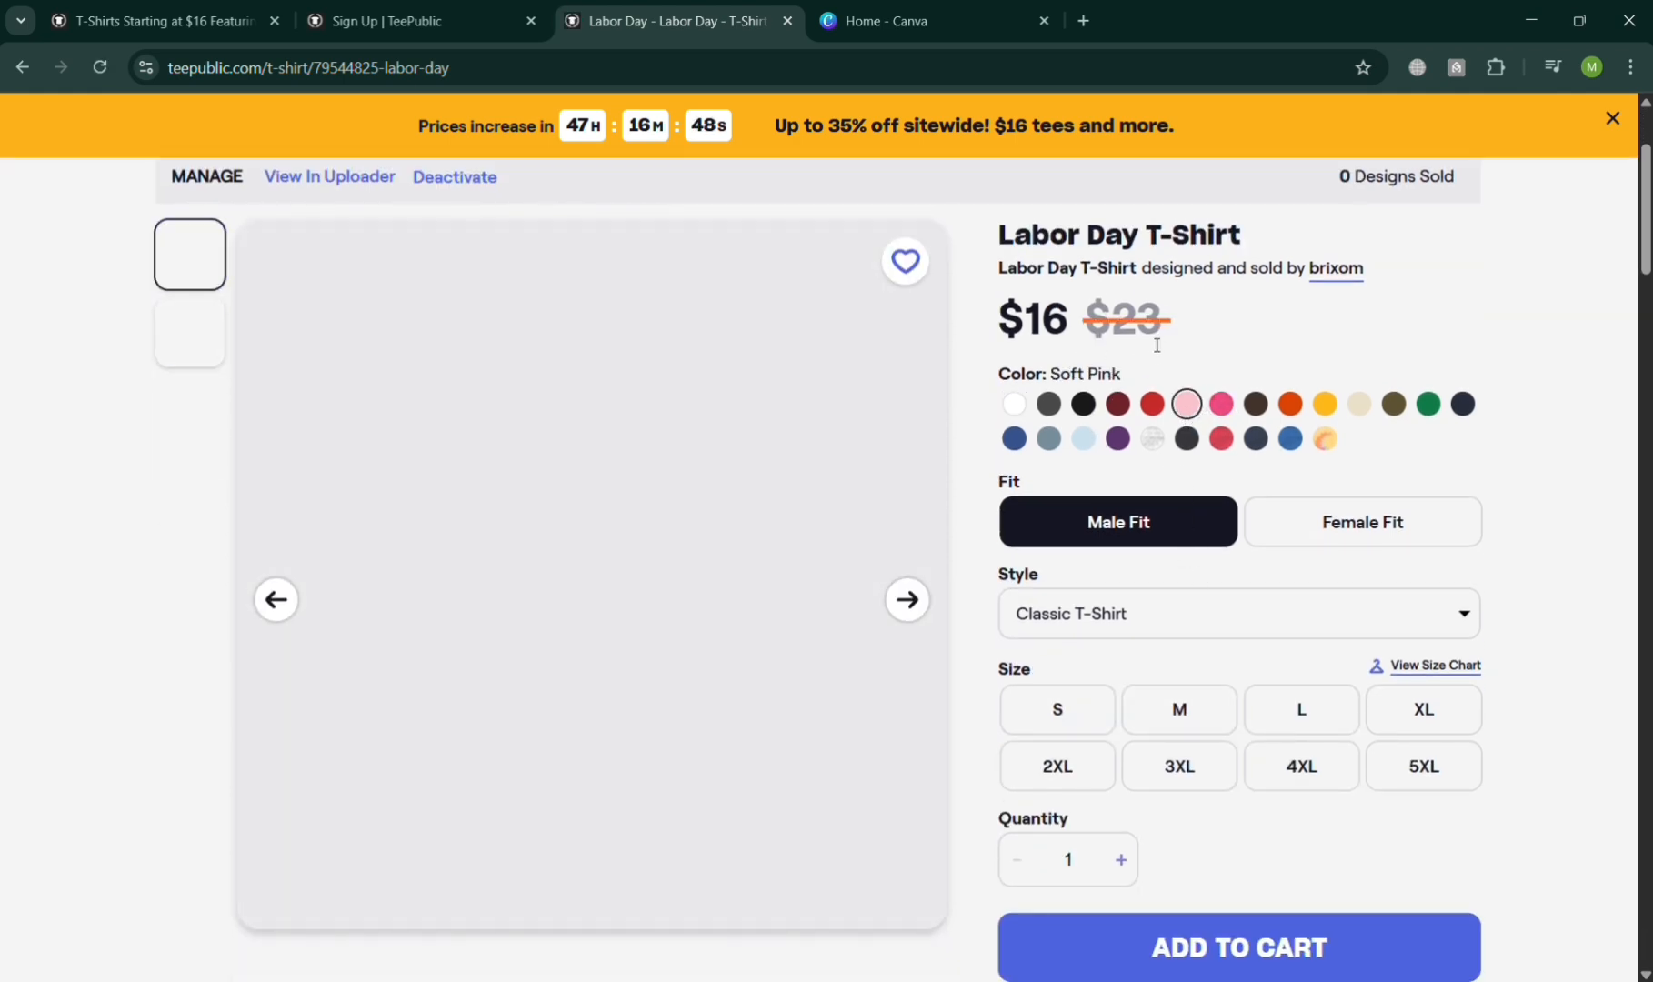
{"action": "left_click", "coordinate": [1153, 408]}
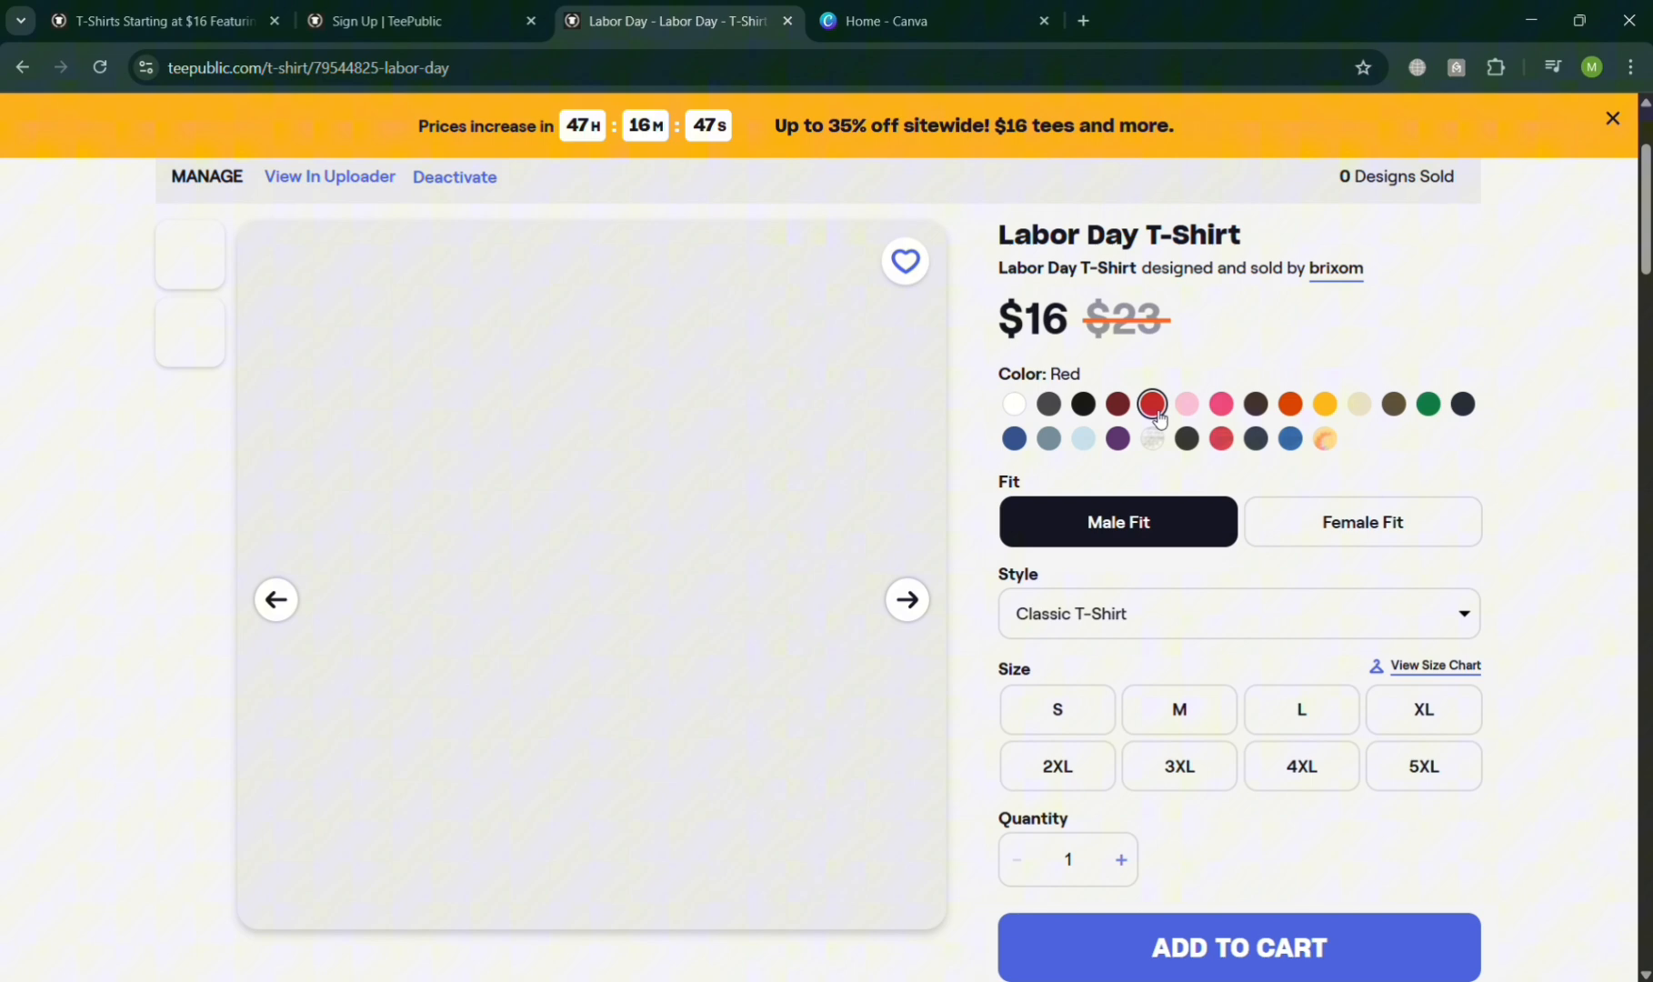
{"action": "left_click", "coordinate": [1027, 413]}
{"action": "left_click", "coordinate": [927, 611]}
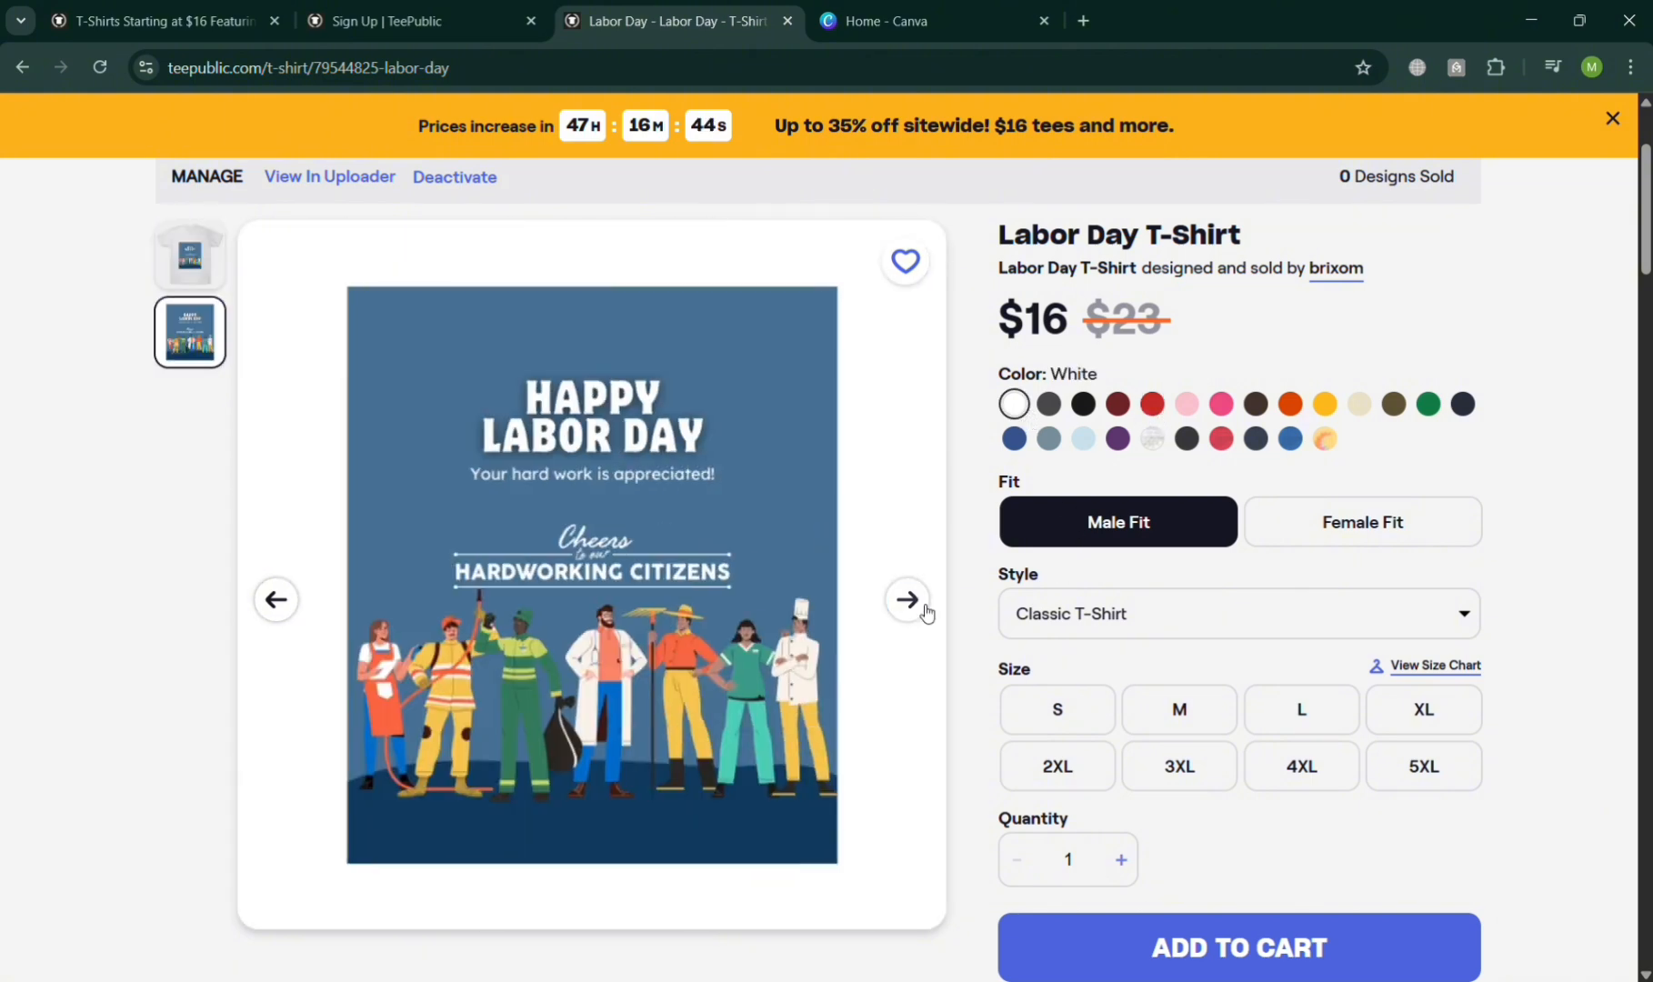
{"action": "left_click", "coordinate": [273, 602]}
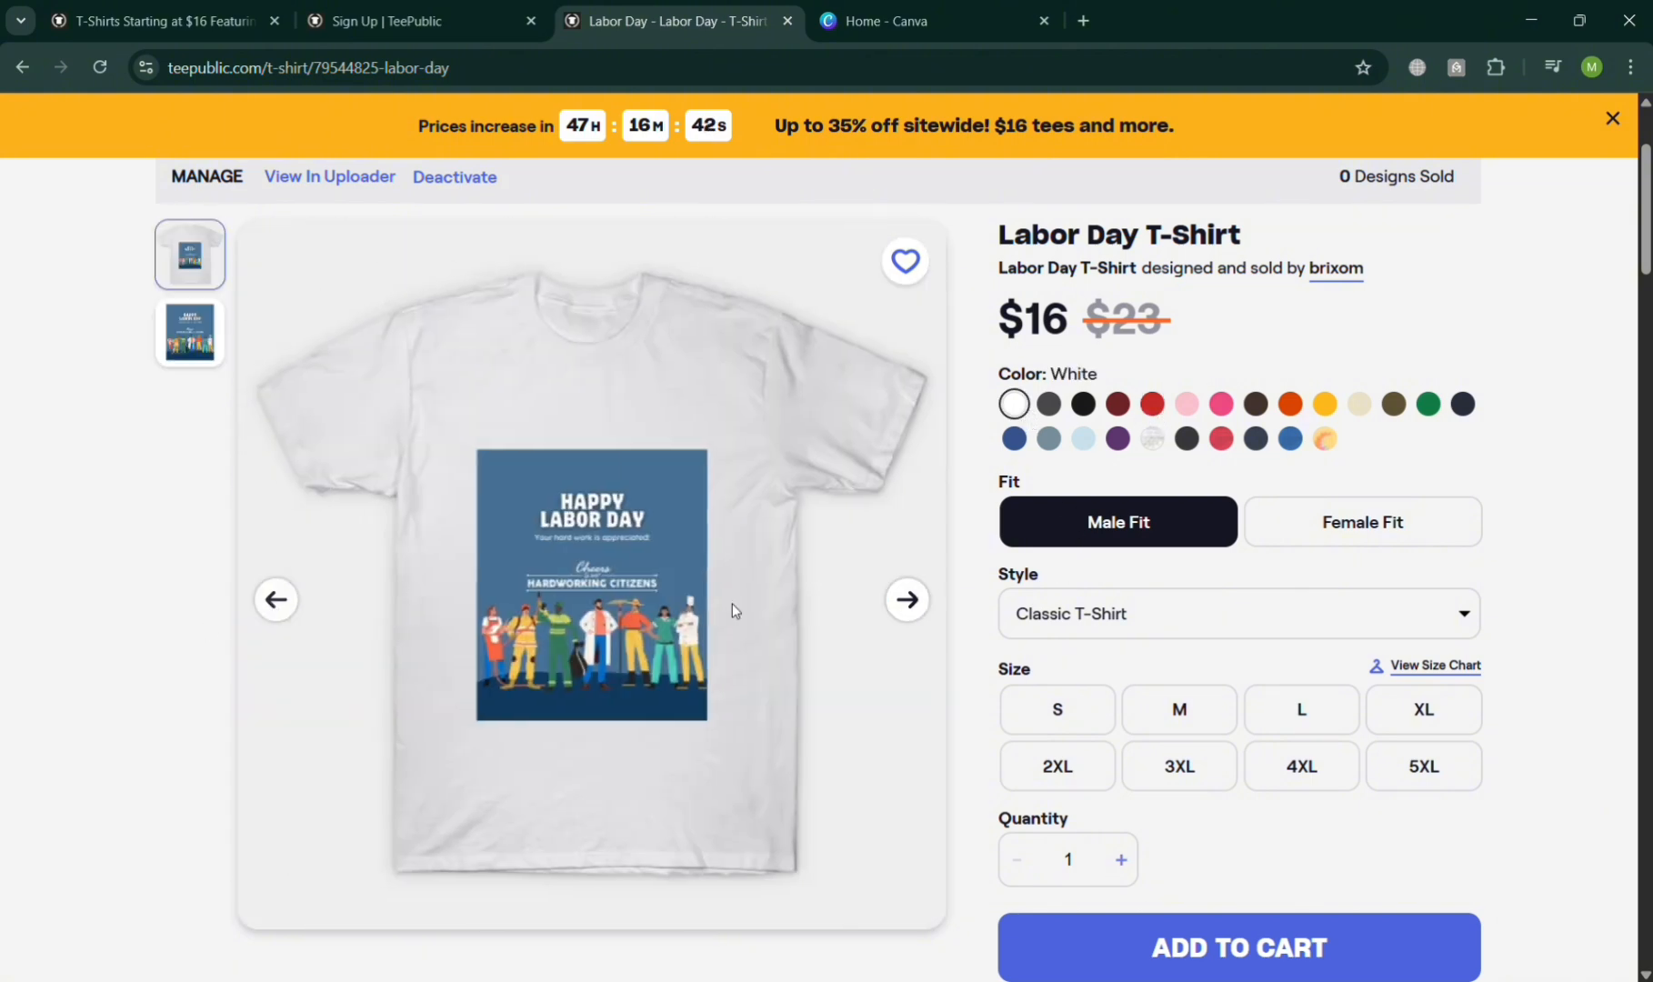
- Preview the T-shirt listing in the Streetwear T-Shirt style, the Female and Male fits, and the V-Neck T-Shirt style
{"action": "scroll", "coordinate": [1136, 591], "scroll_direction": "down", "scroll_amount": 4}
{"action": "scroll", "coordinate": [1149, 538], "scroll_direction": "up", "scroll_amount": 1}
{"action": "scroll", "coordinate": [1149, 539], "scroll_direction": "down", "scroll_amount": 7}
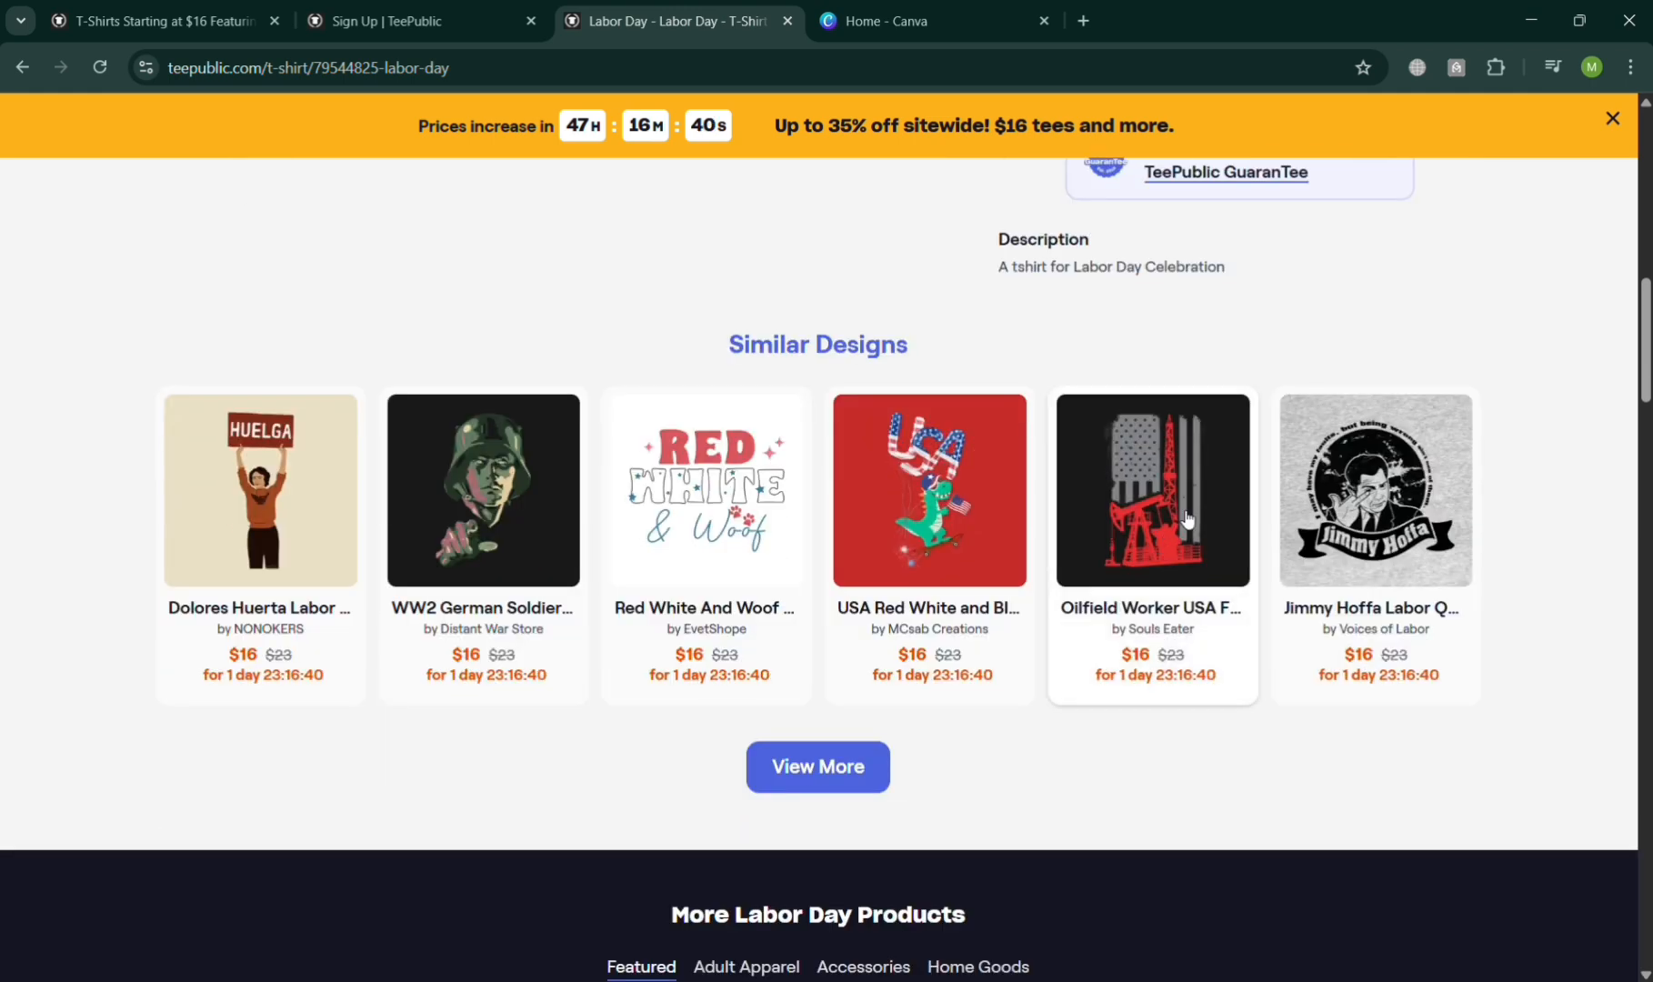
{"action": "scroll", "coordinate": [1052, 532], "scroll_direction": "up", "scroll_amount": 13}
{"action": "scroll", "coordinate": [1329, 737], "scroll_direction": "down", "scroll_amount": 3}
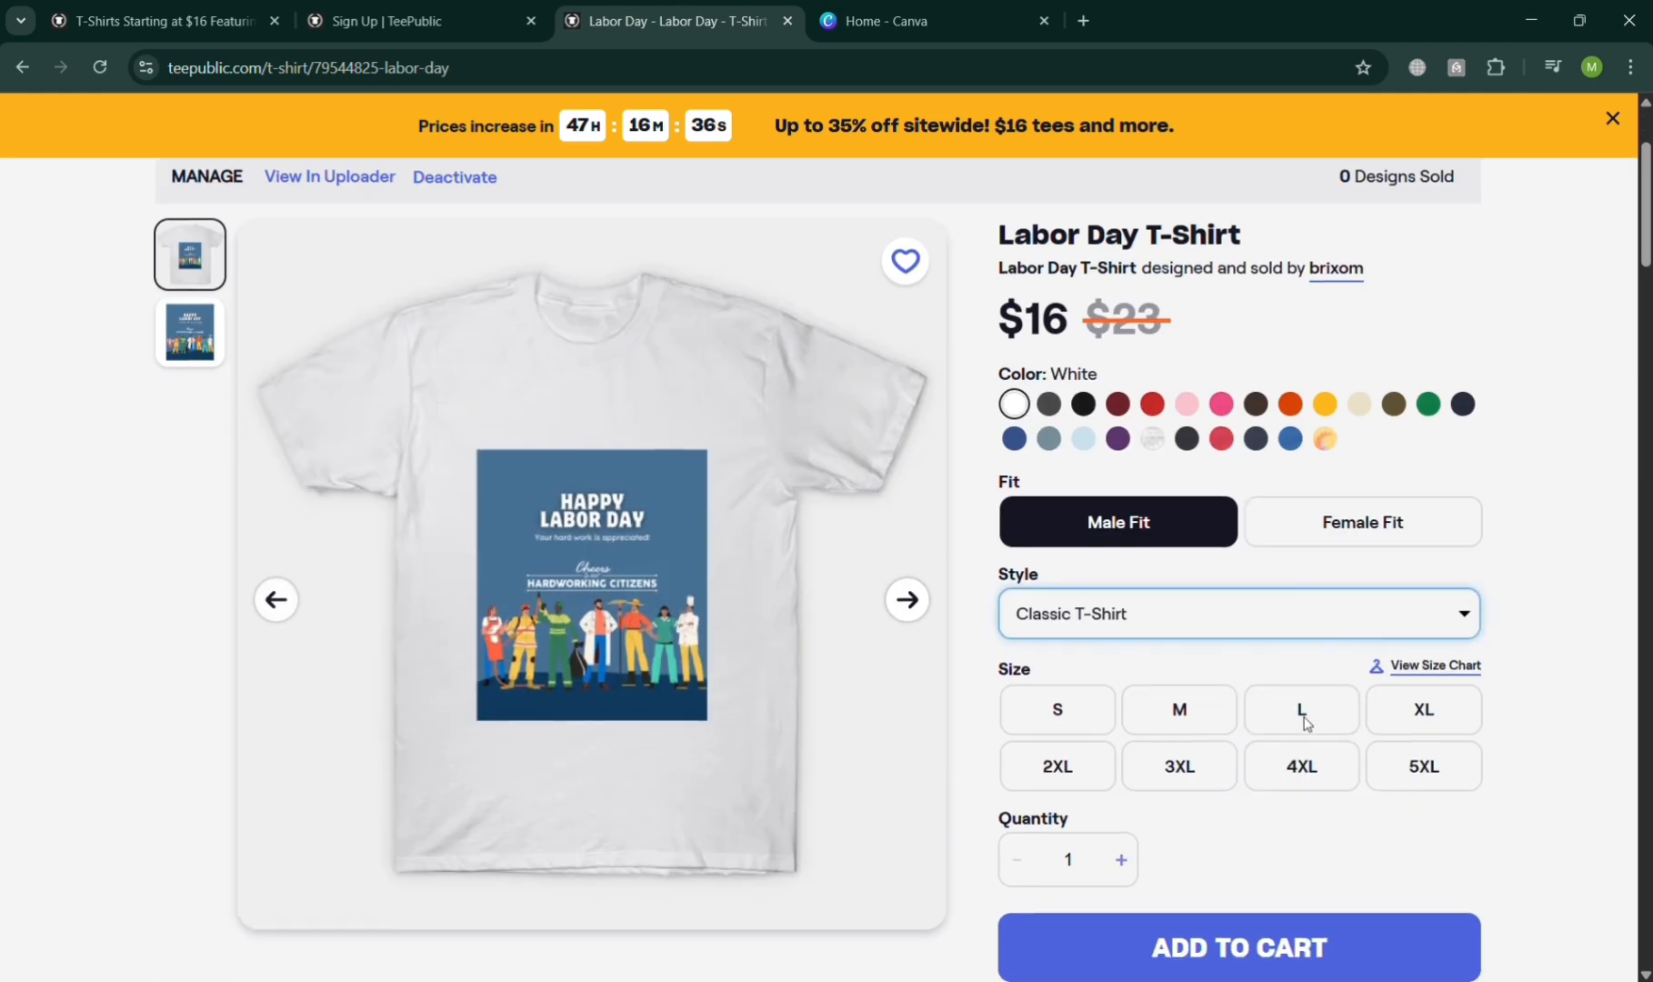
{"action": "left_click", "coordinate": [1296, 741]}
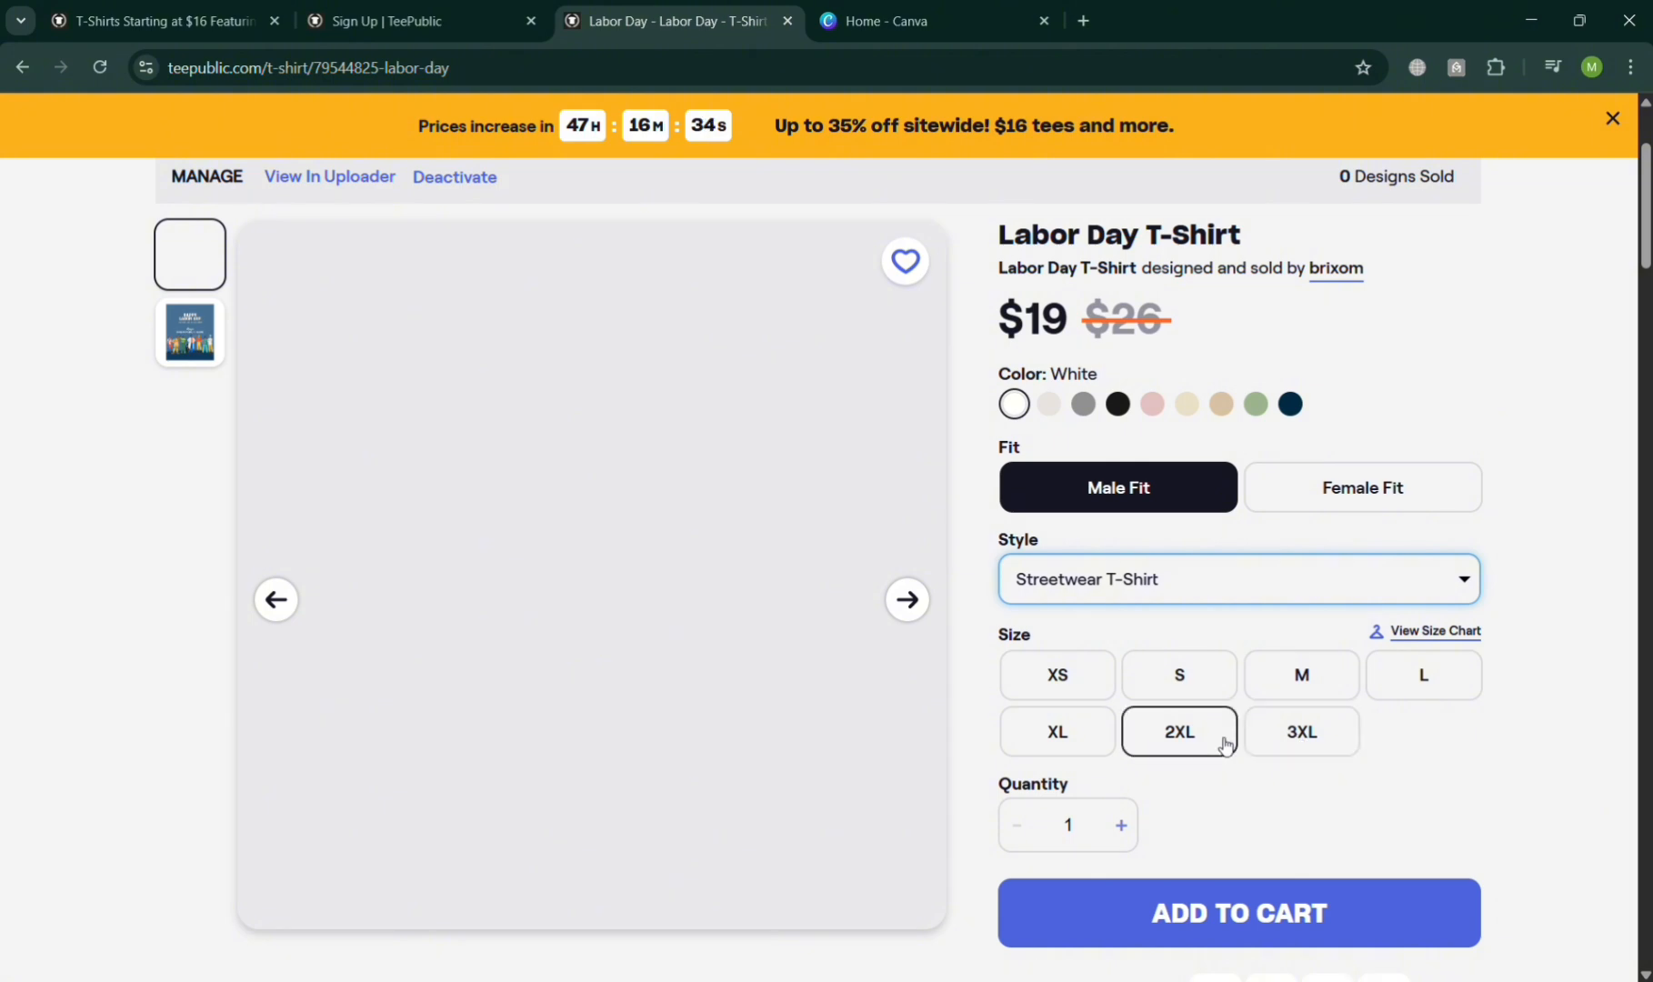
{"action": "left_click", "coordinate": [1435, 496]}
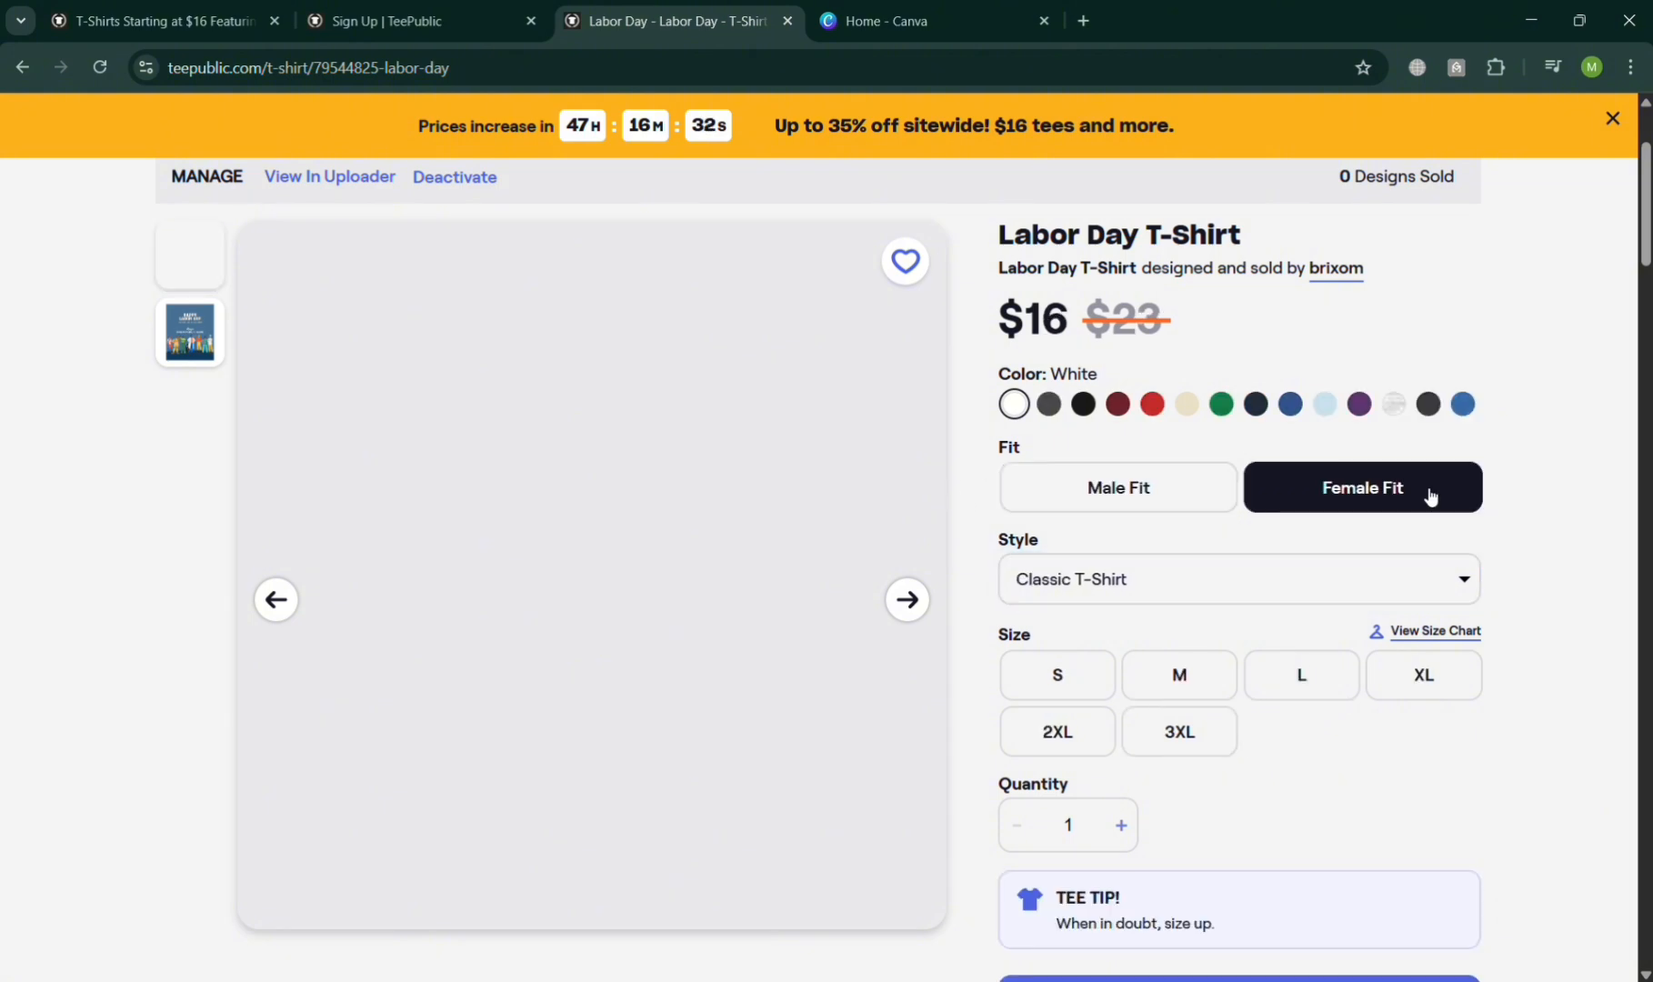
{"action": "left_click", "coordinate": [1210, 489]}
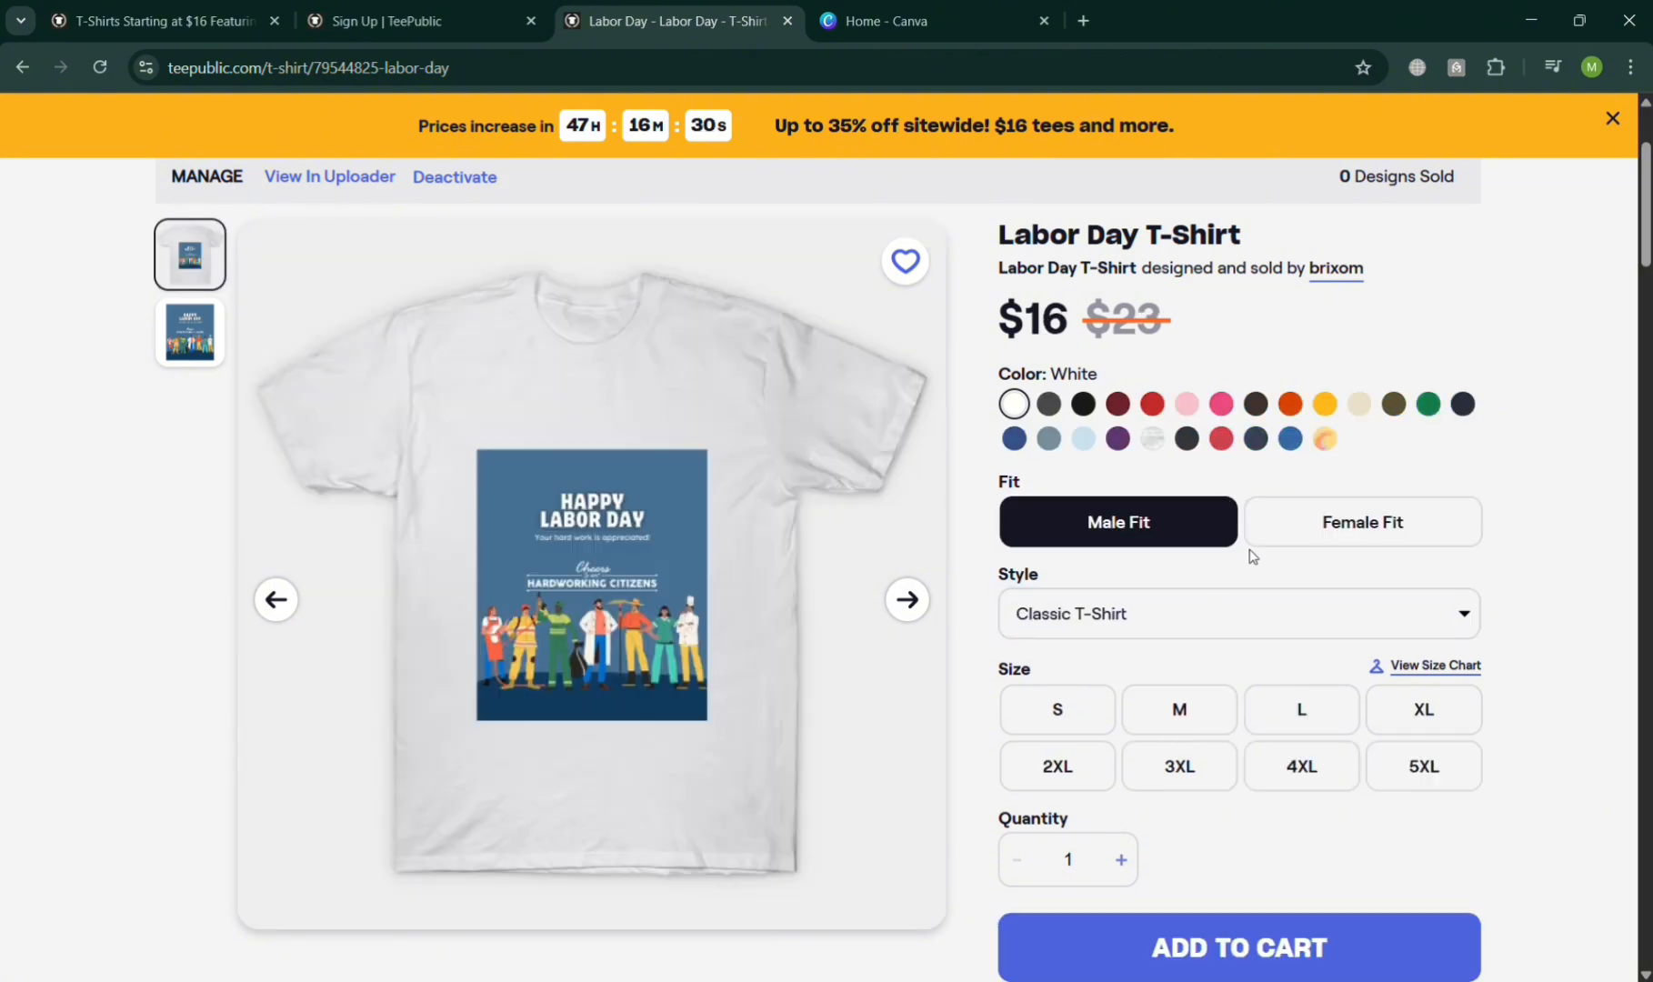
{"action": "left_click", "coordinate": [1271, 606]}
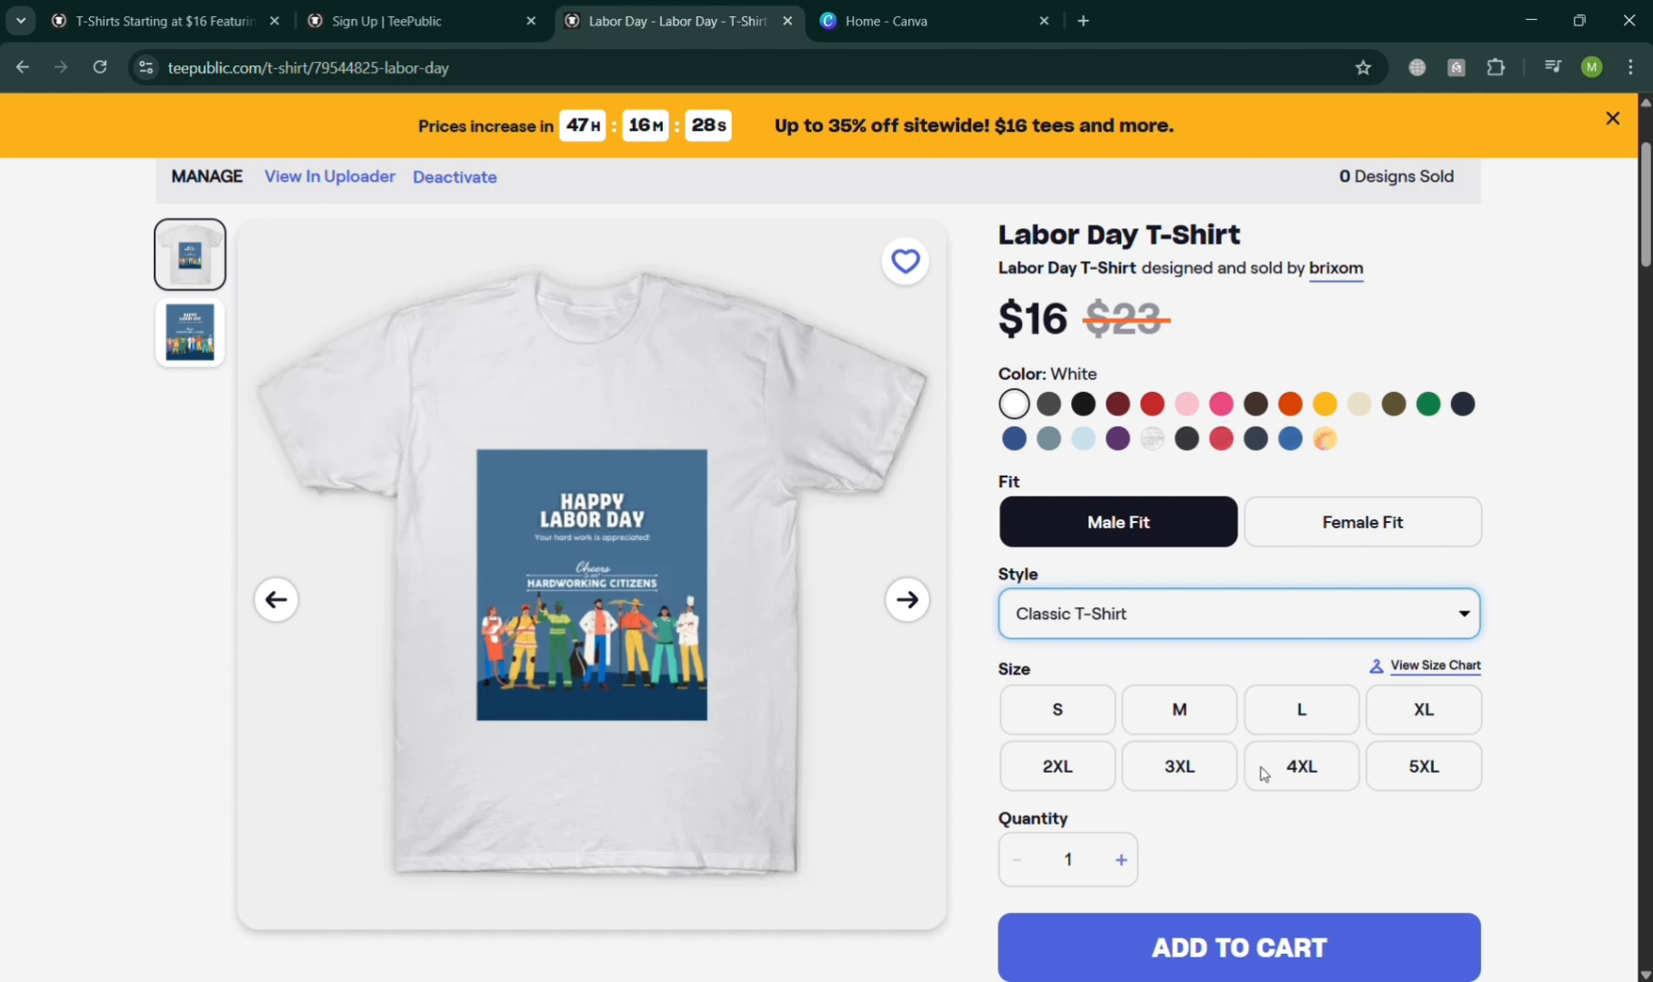
{"action": "left_click", "coordinate": [1246, 812]}
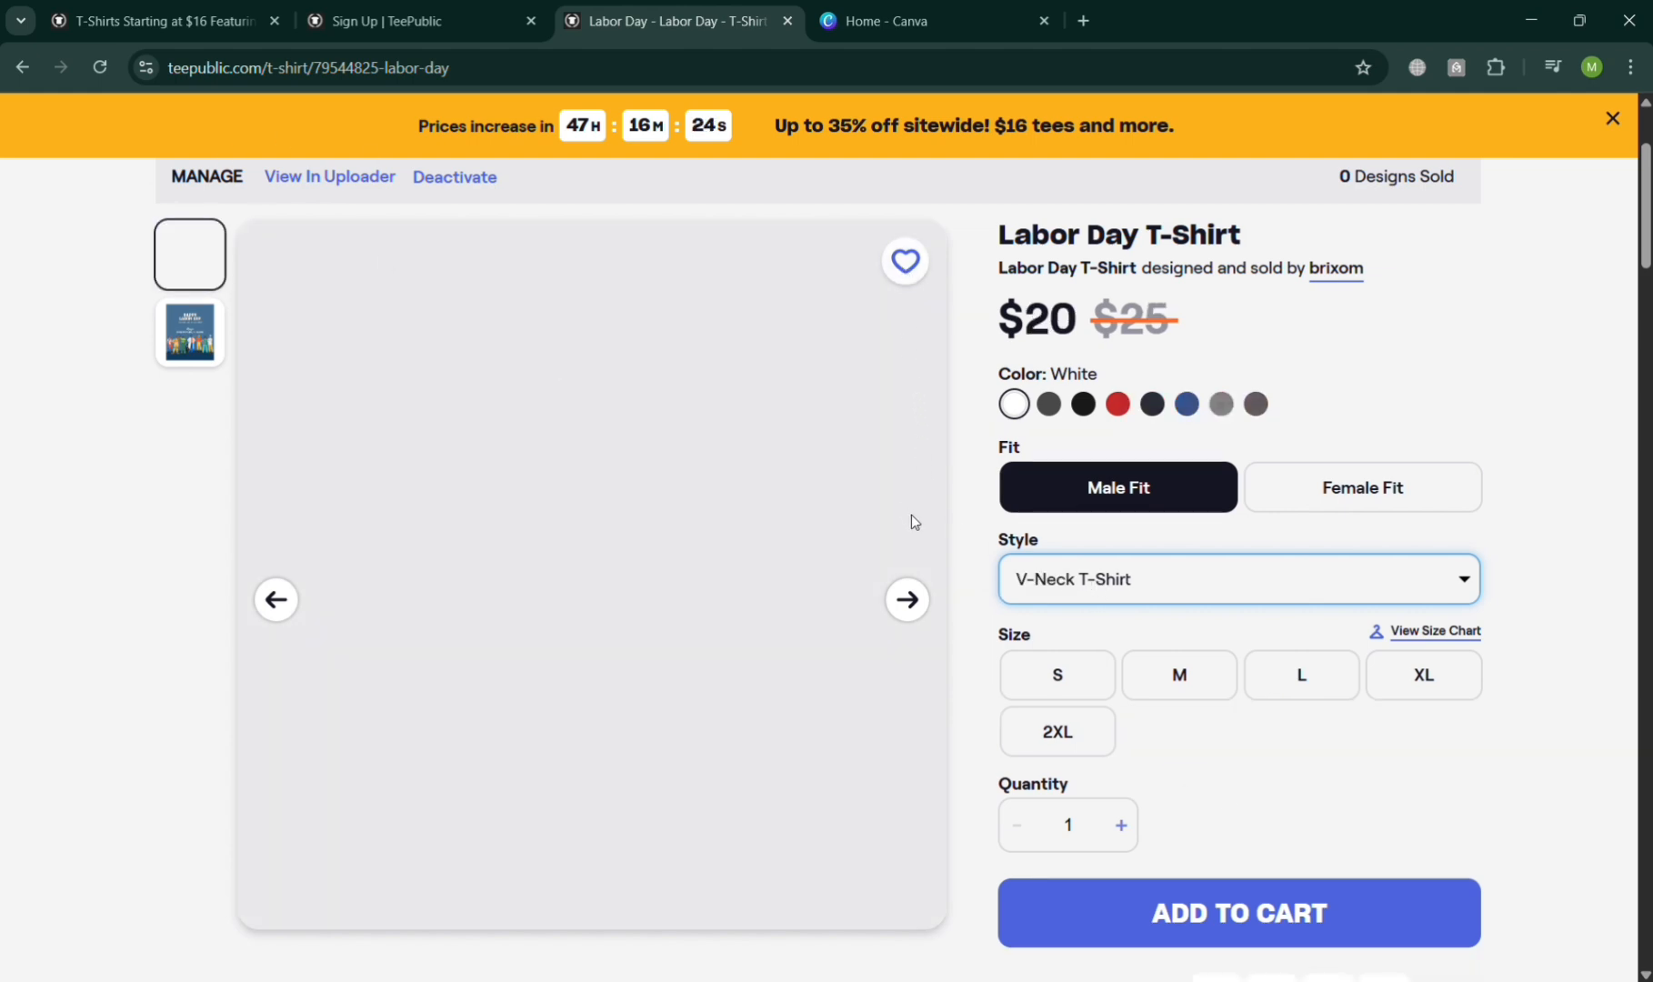
- View the TeePublic store page from the account options and review its published design and store header
{"action": "scroll", "coordinate": [910, 514], "scroll_direction": "down", "scroll_amount": 10}
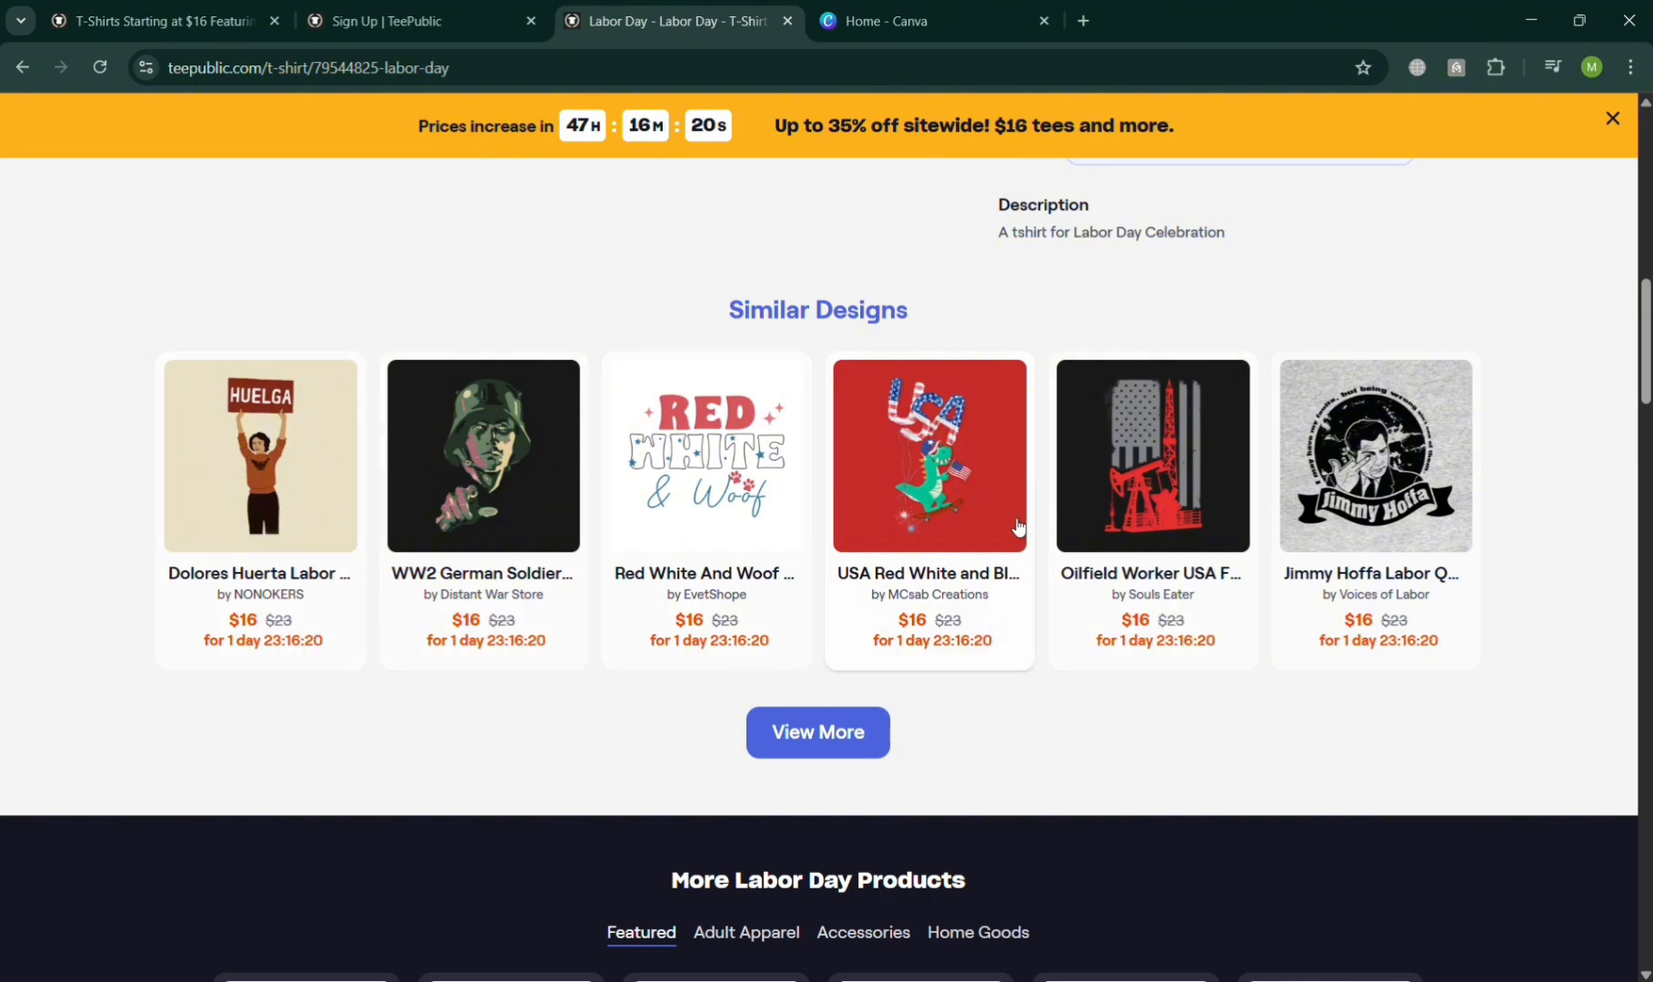
{"action": "scroll", "coordinate": [1445, 546], "scroll_direction": "up", "scroll_amount": 5}
{"action": "scroll", "coordinate": [1459, 546], "scroll_direction": "up", "scroll_amount": 7}
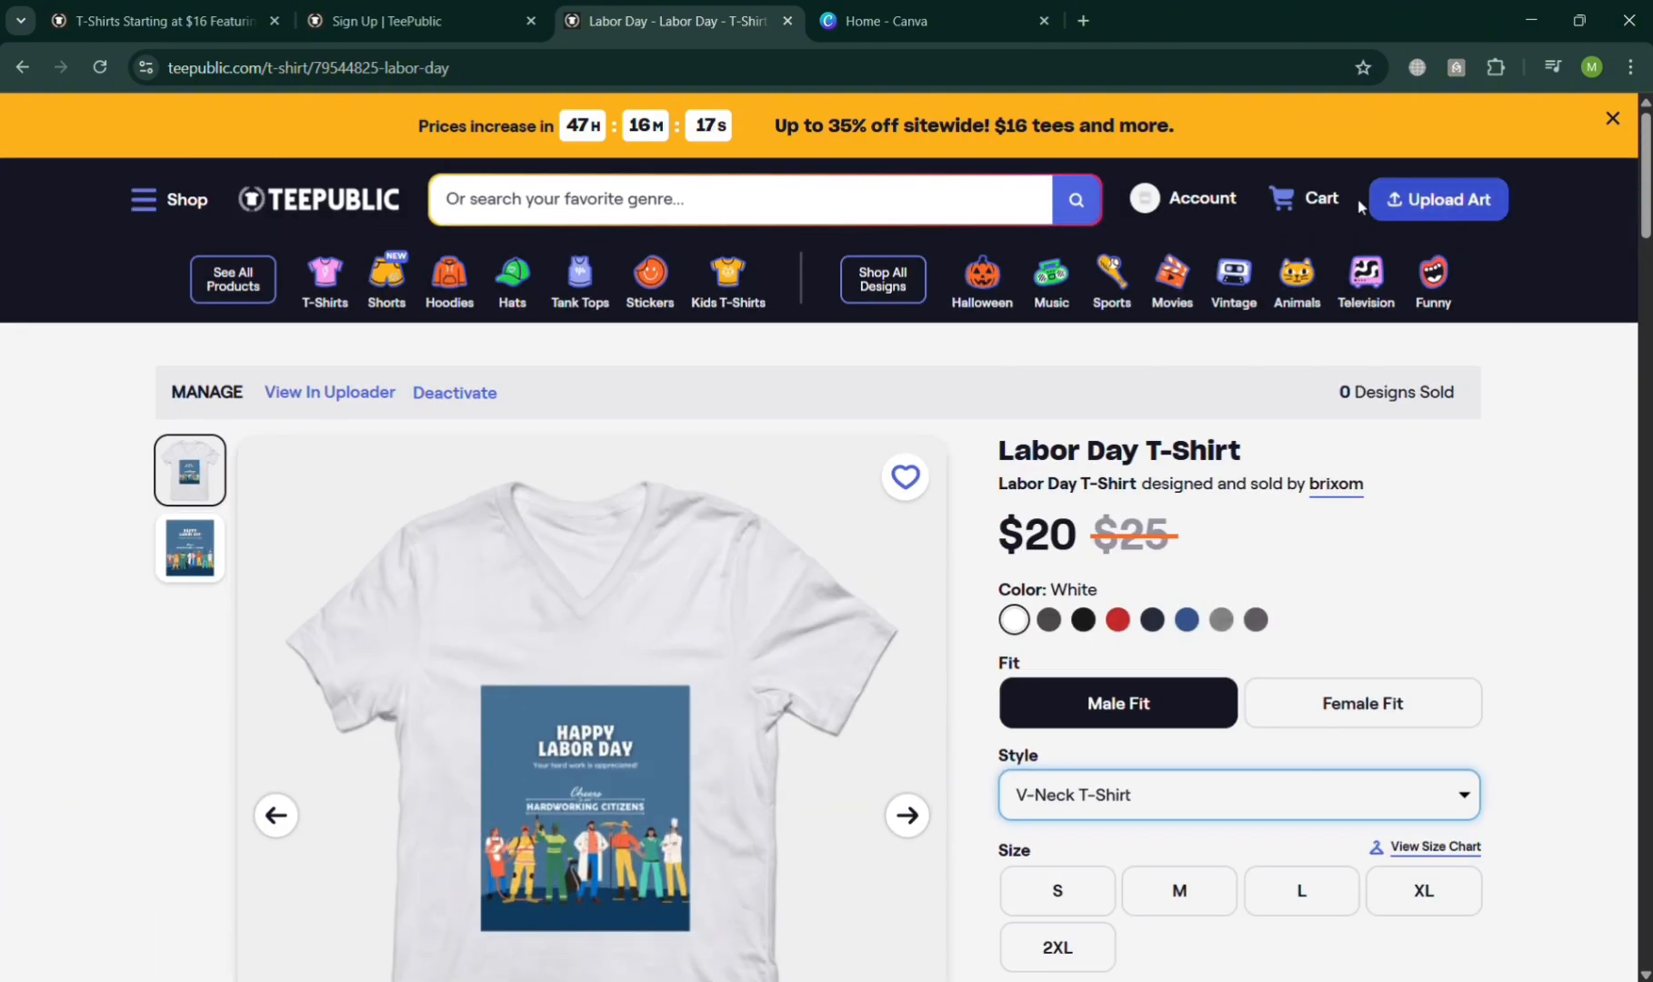
{"action": "left_click", "coordinate": [1199, 202]}
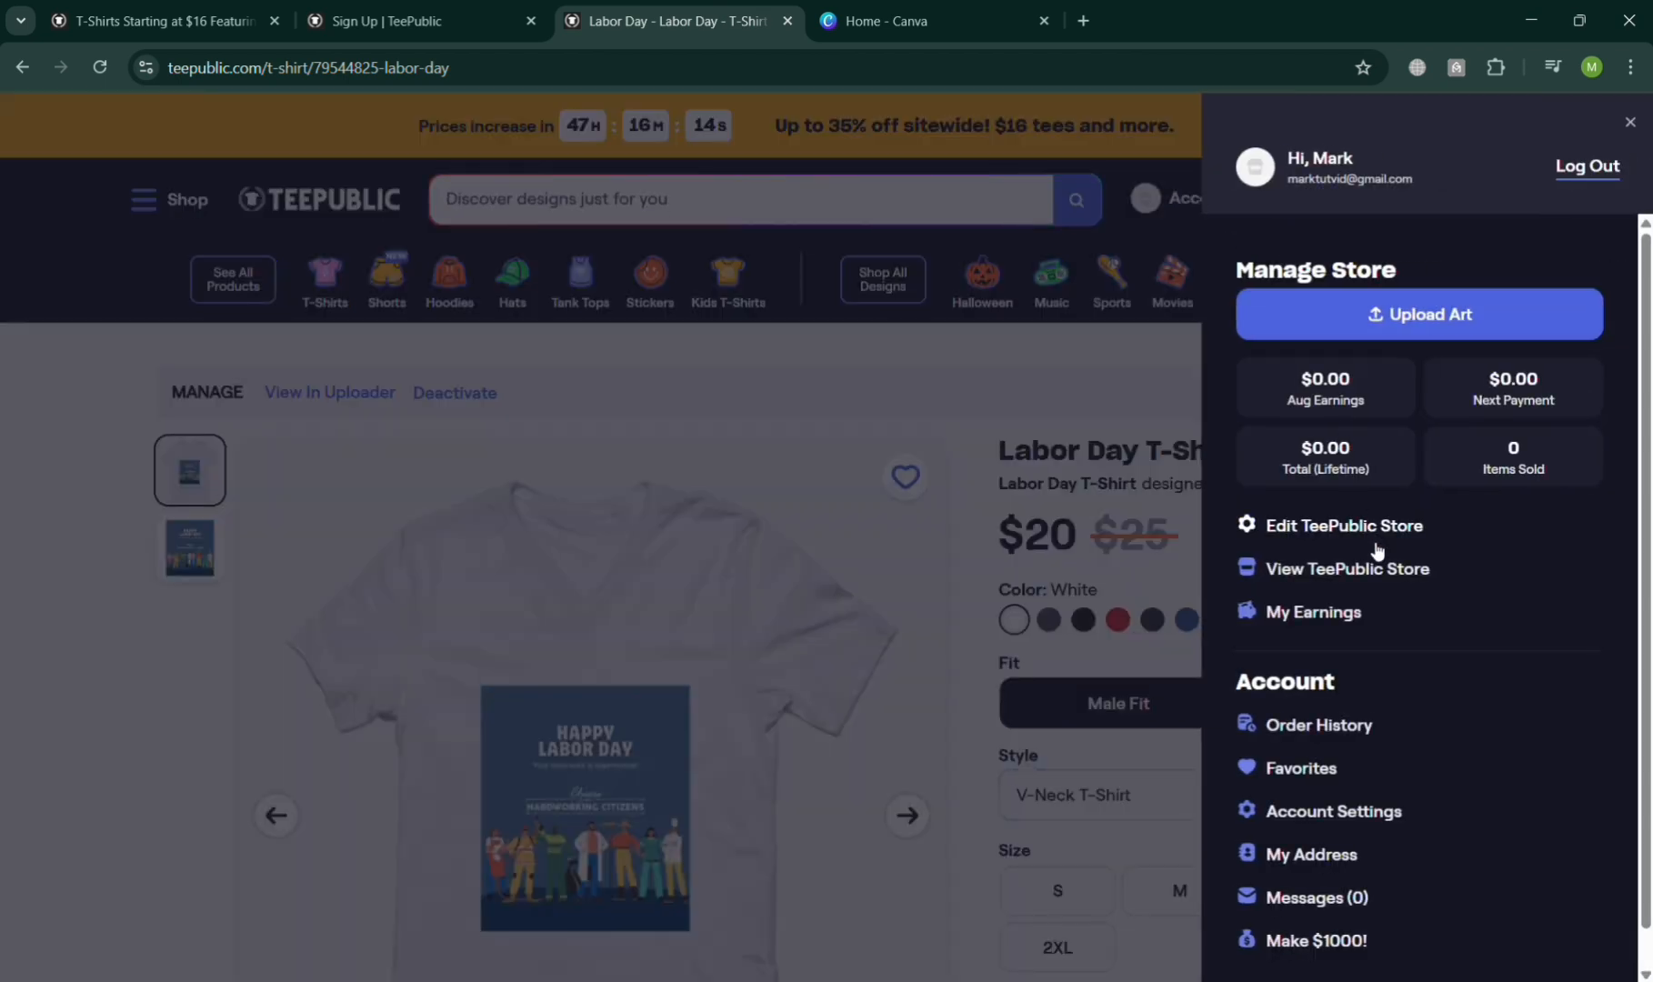
{"action": "left_click", "coordinate": [1398, 573]}
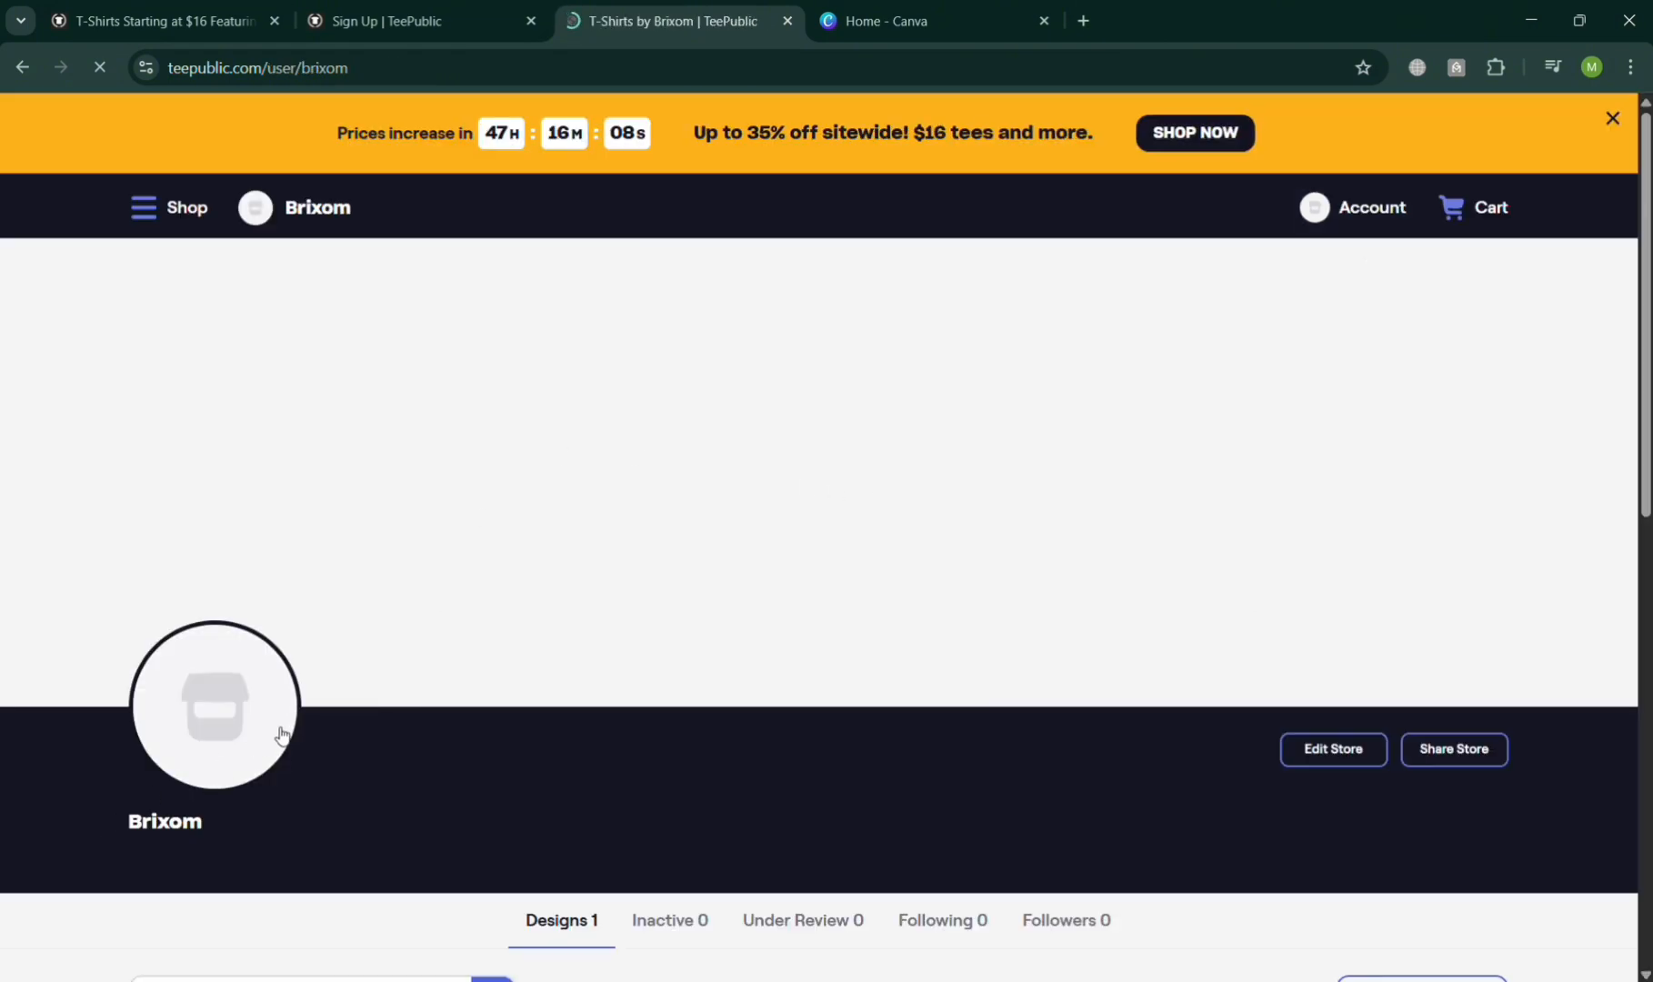
{"action": "scroll", "coordinate": [309, 669], "scroll_direction": "down", "scroll_amount": 8}
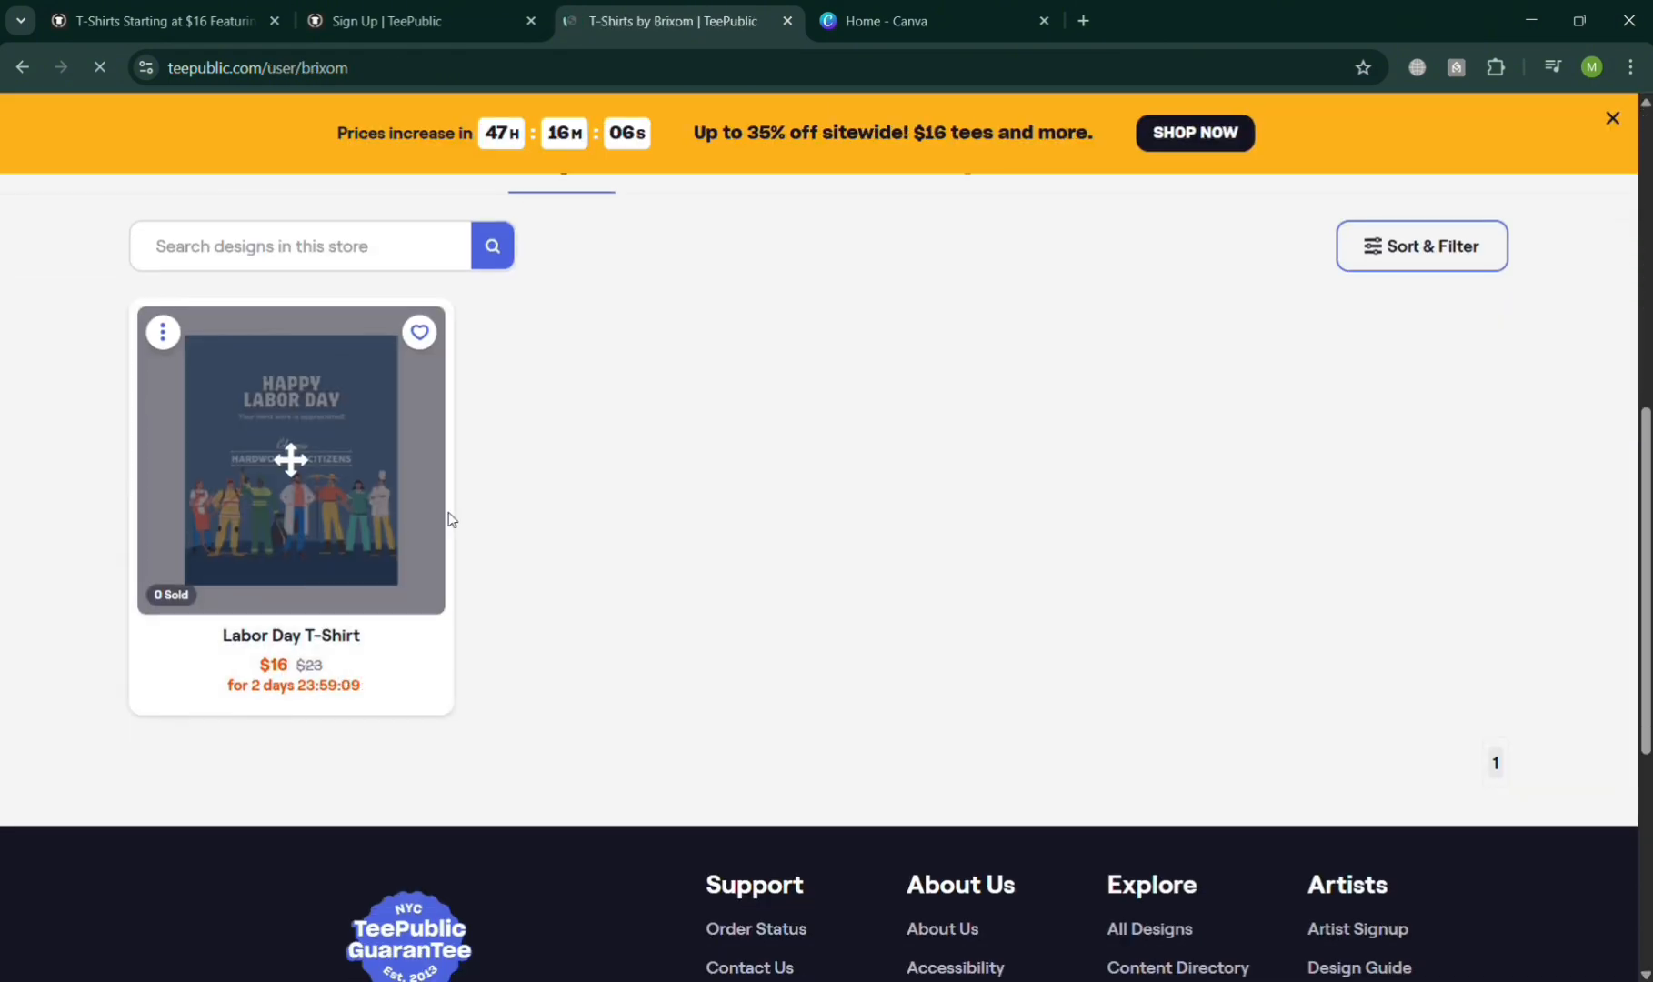
{"action": "scroll", "coordinate": [613, 479], "scroll_direction": "up", "scroll_amount": 2}
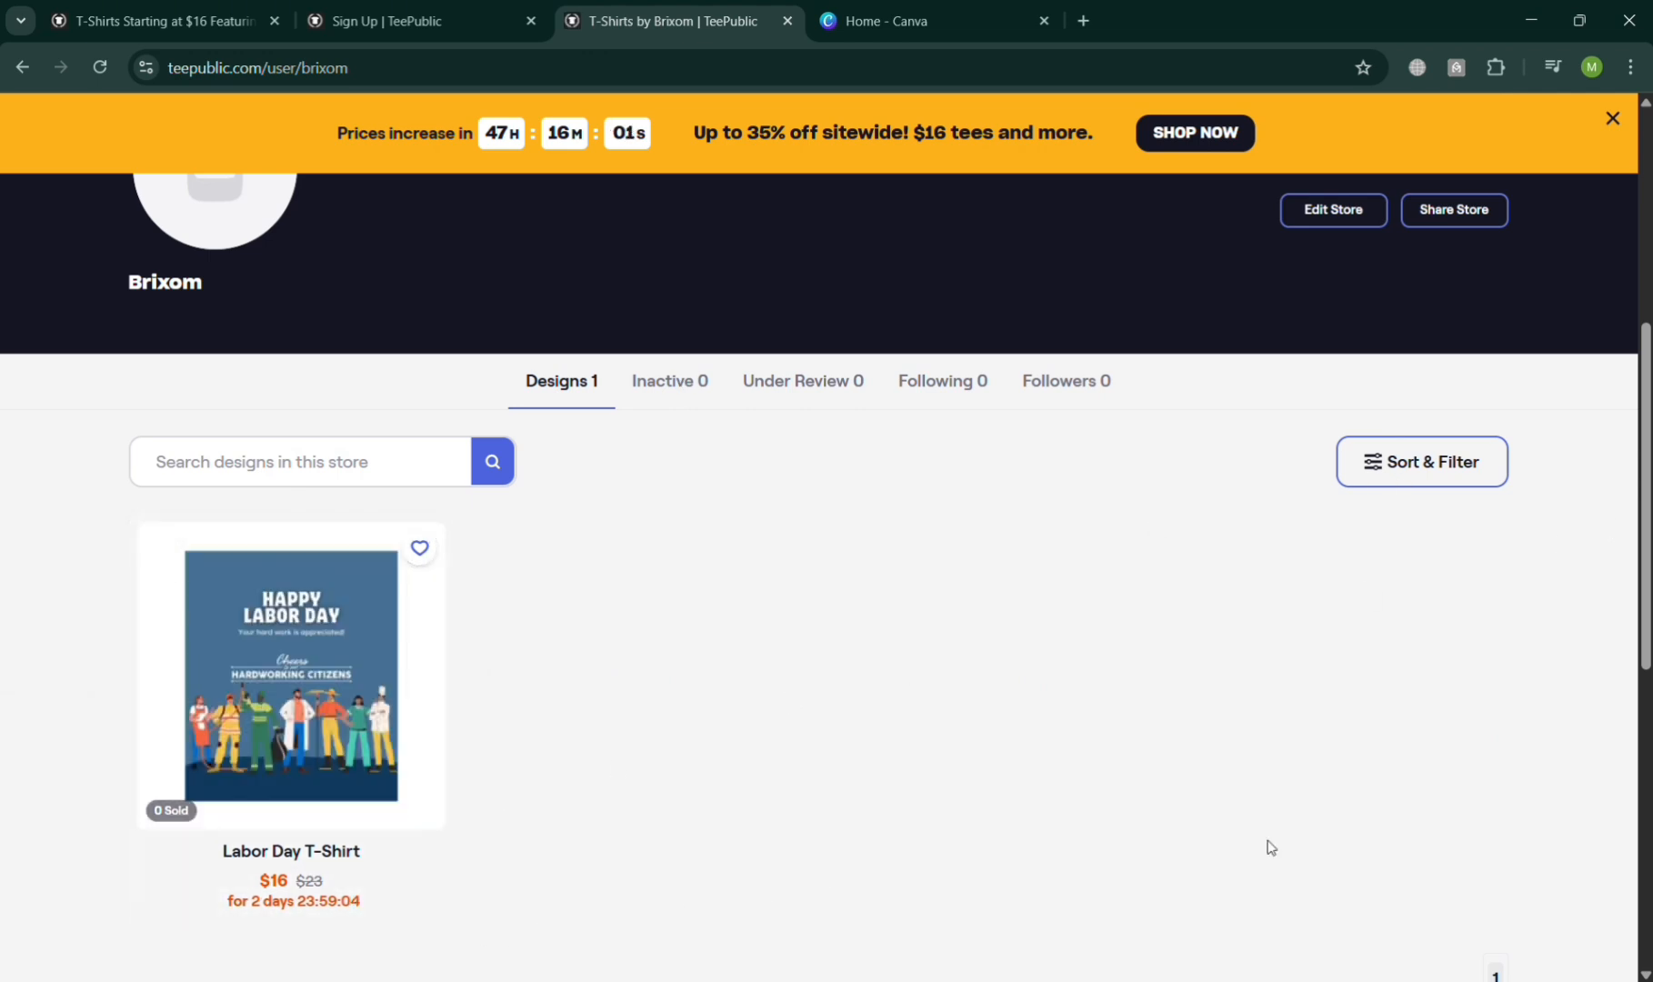
{"action": "scroll", "coordinate": [1271, 848], "scroll_direction": "up", "scroll_amount": 1}
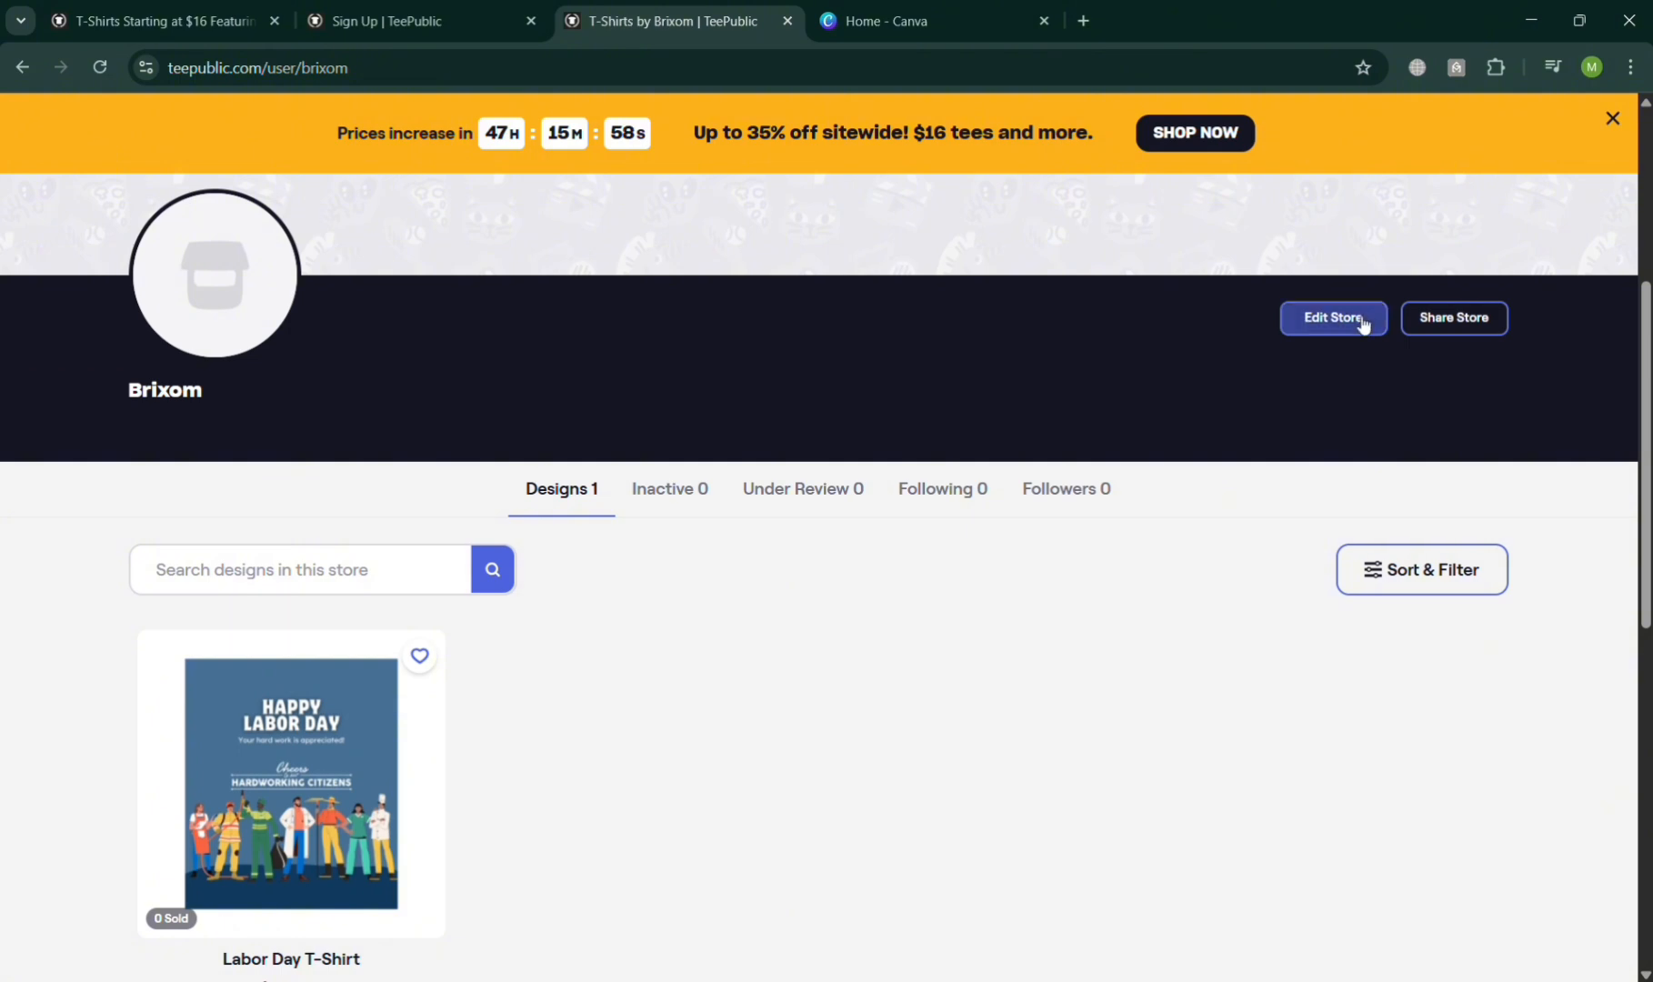
{"action": "scroll", "coordinate": [694, 860], "scroll_direction": "up", "scroll_amount": 4}
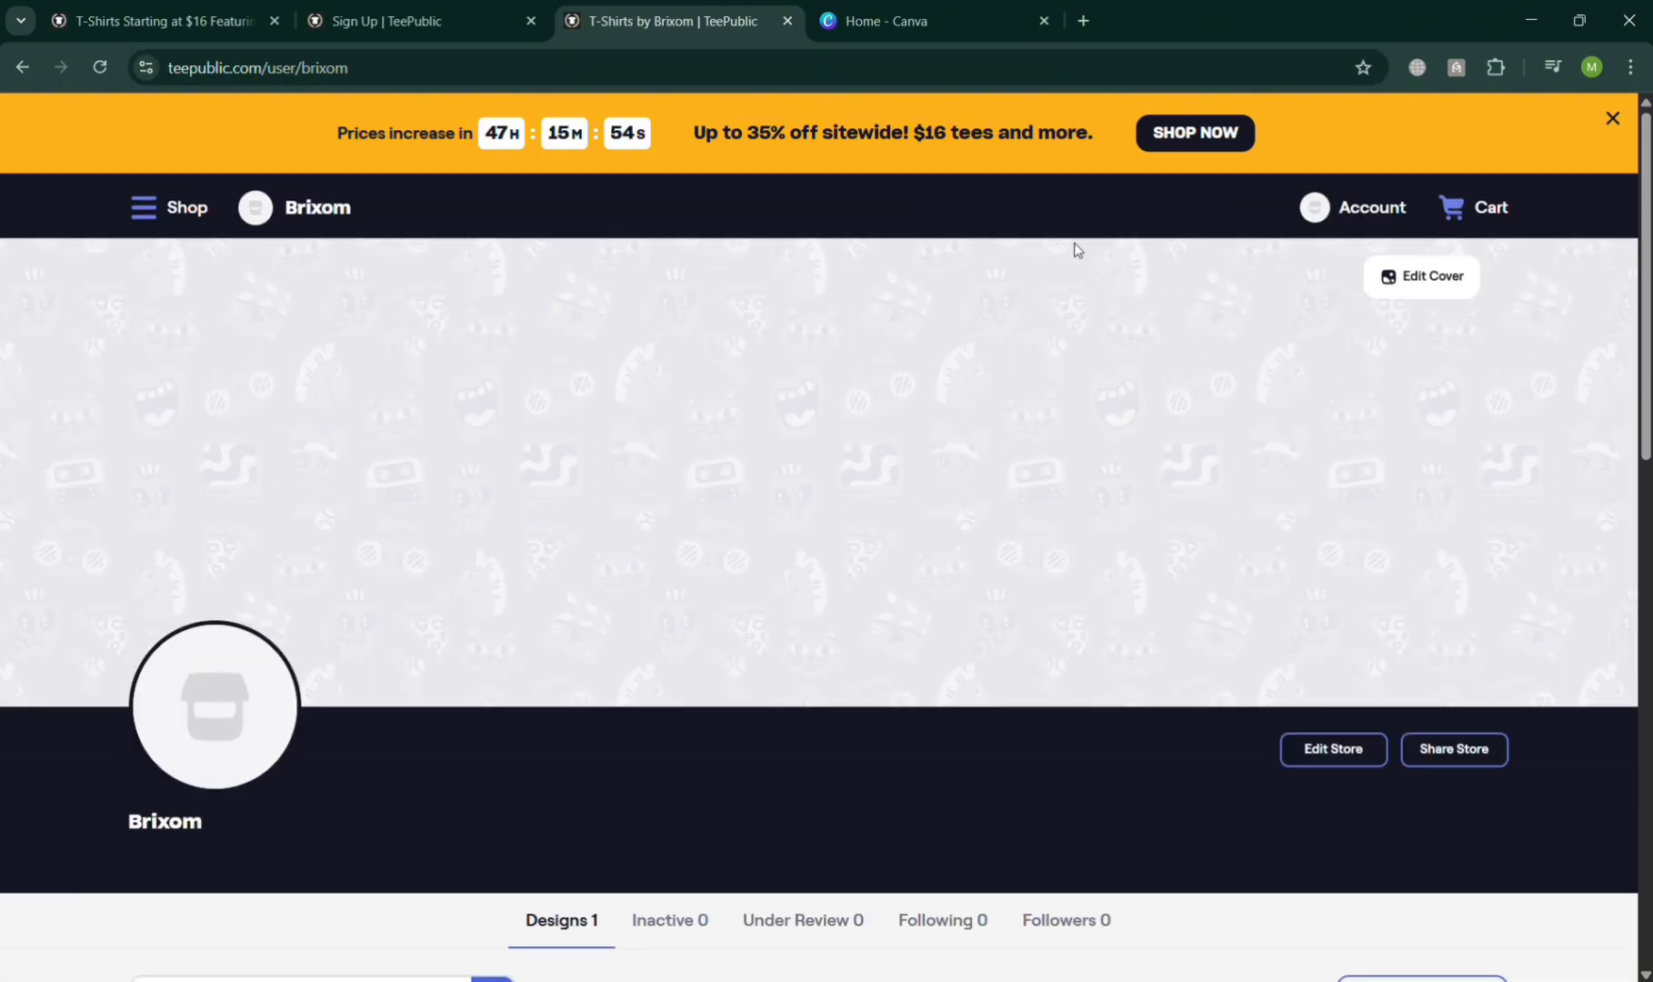
- Review the store management and account options, close them, and look over the store page down to its footer
{"action": "left_click", "coordinate": [1318, 218]}
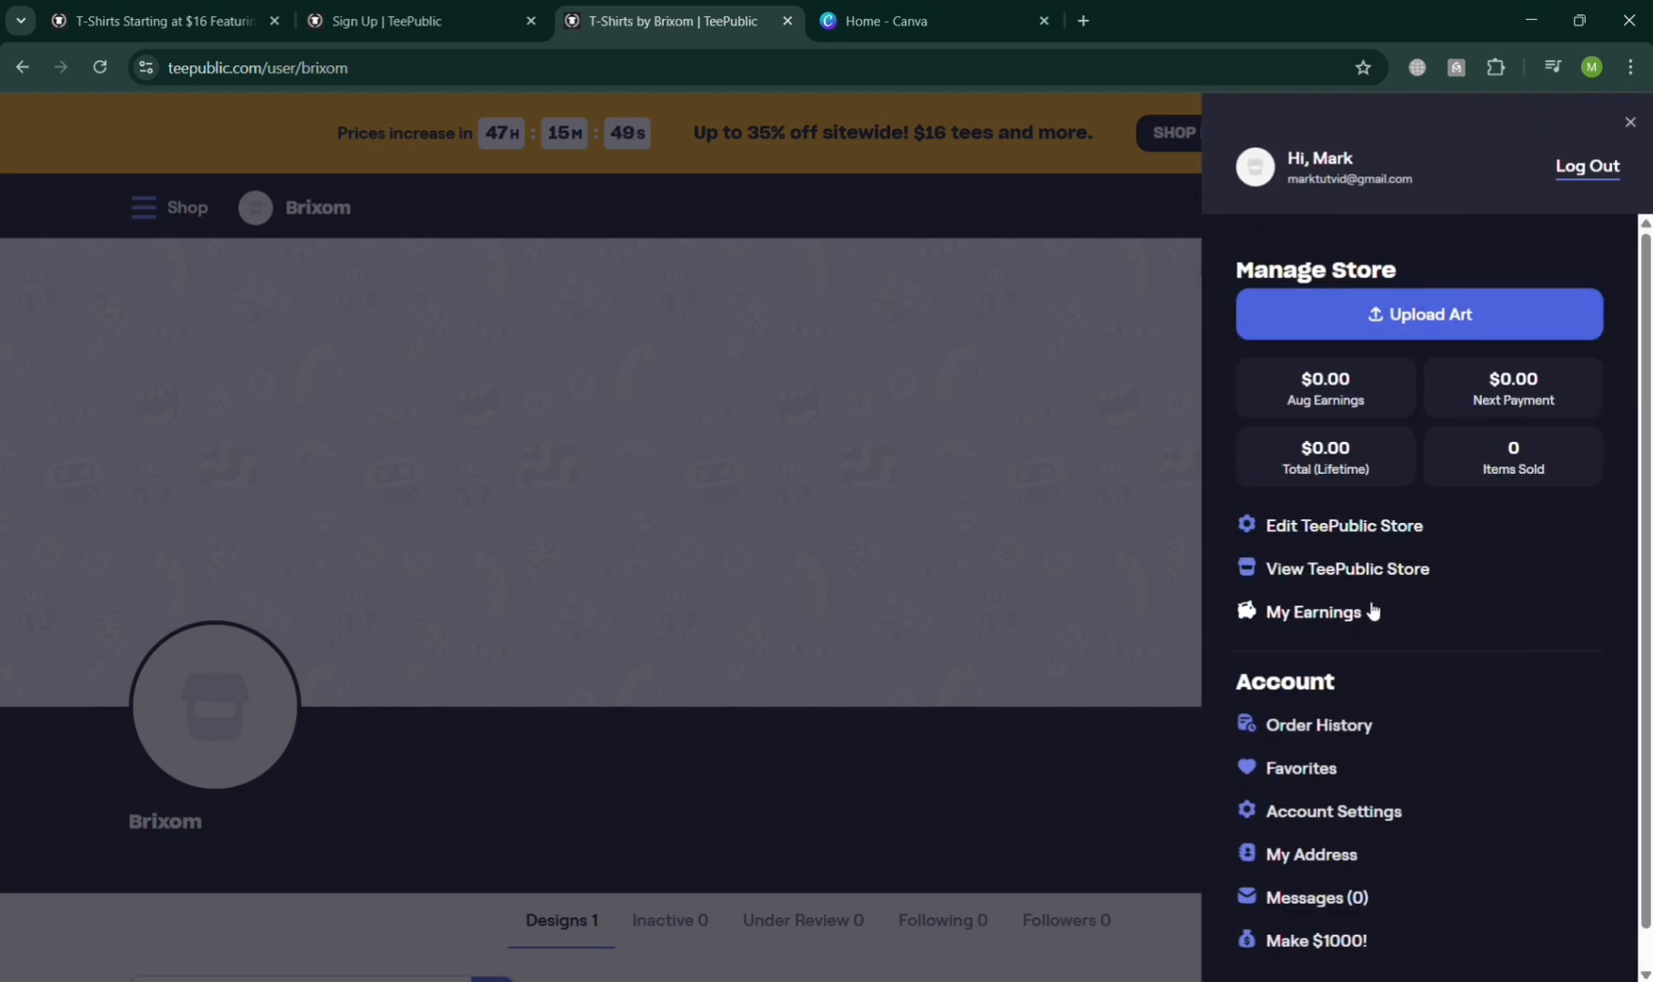
{"action": "scroll", "coordinate": [1371, 618], "scroll_direction": "down", "scroll_amount": 1}
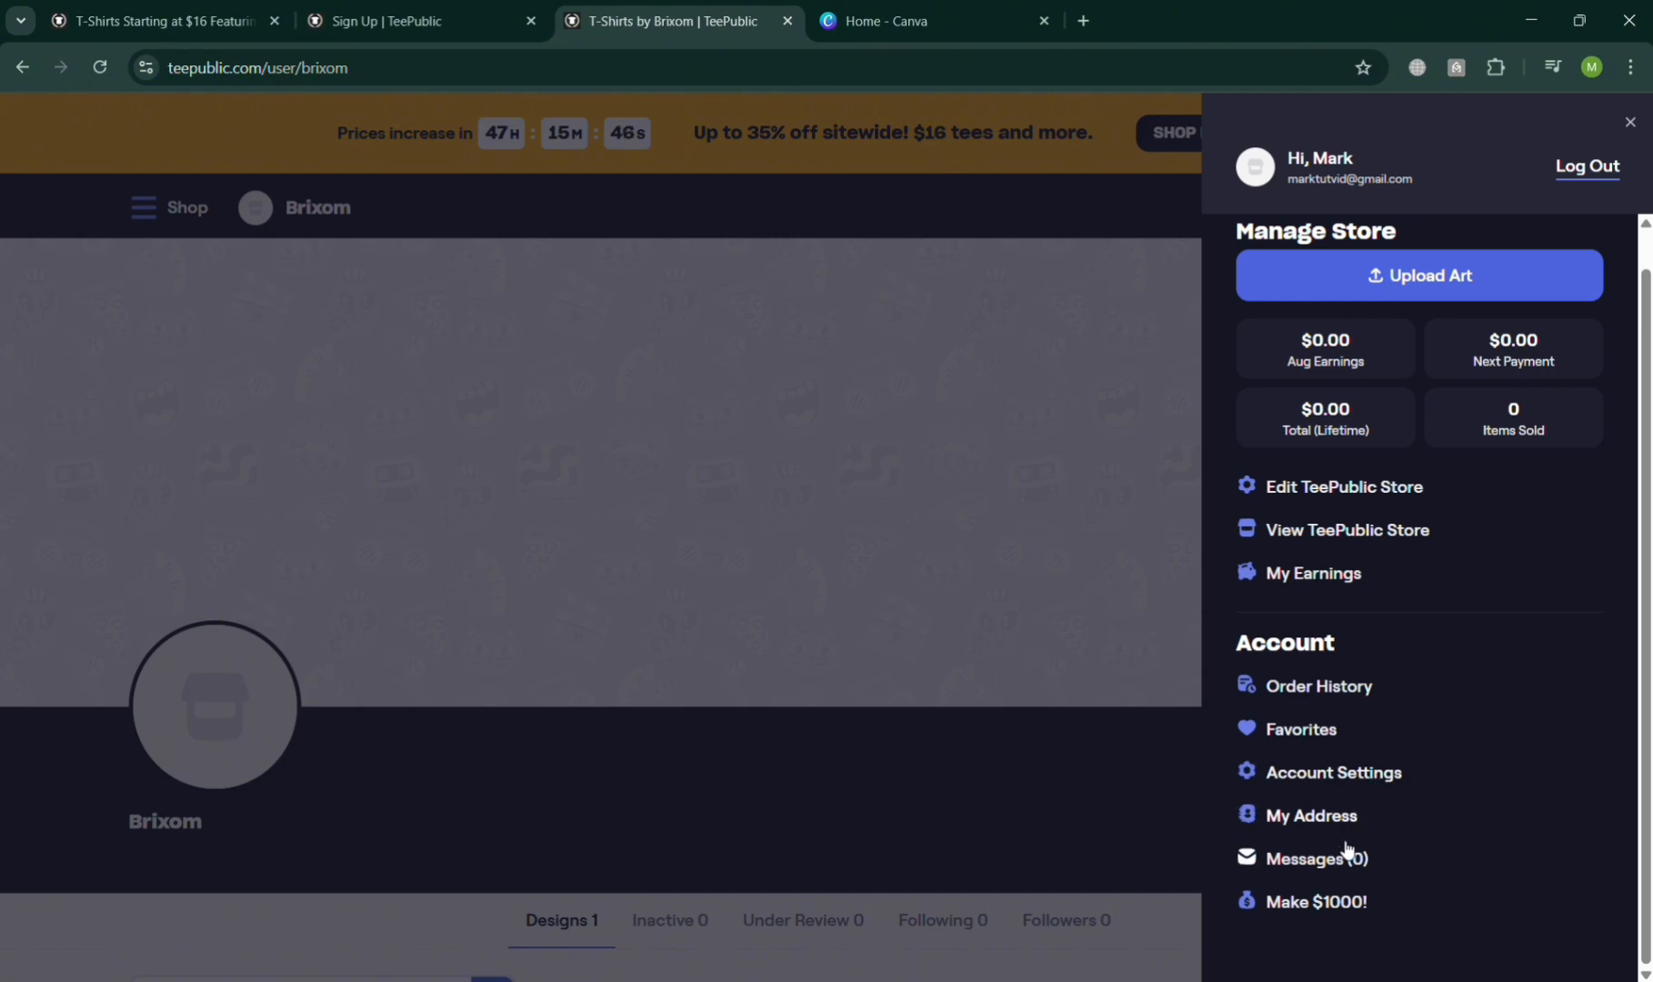
{"action": "left_click", "coordinate": [991, 816]}
{"action": "scroll", "coordinate": [771, 617], "scroll_direction": "down", "scroll_amount": 10}
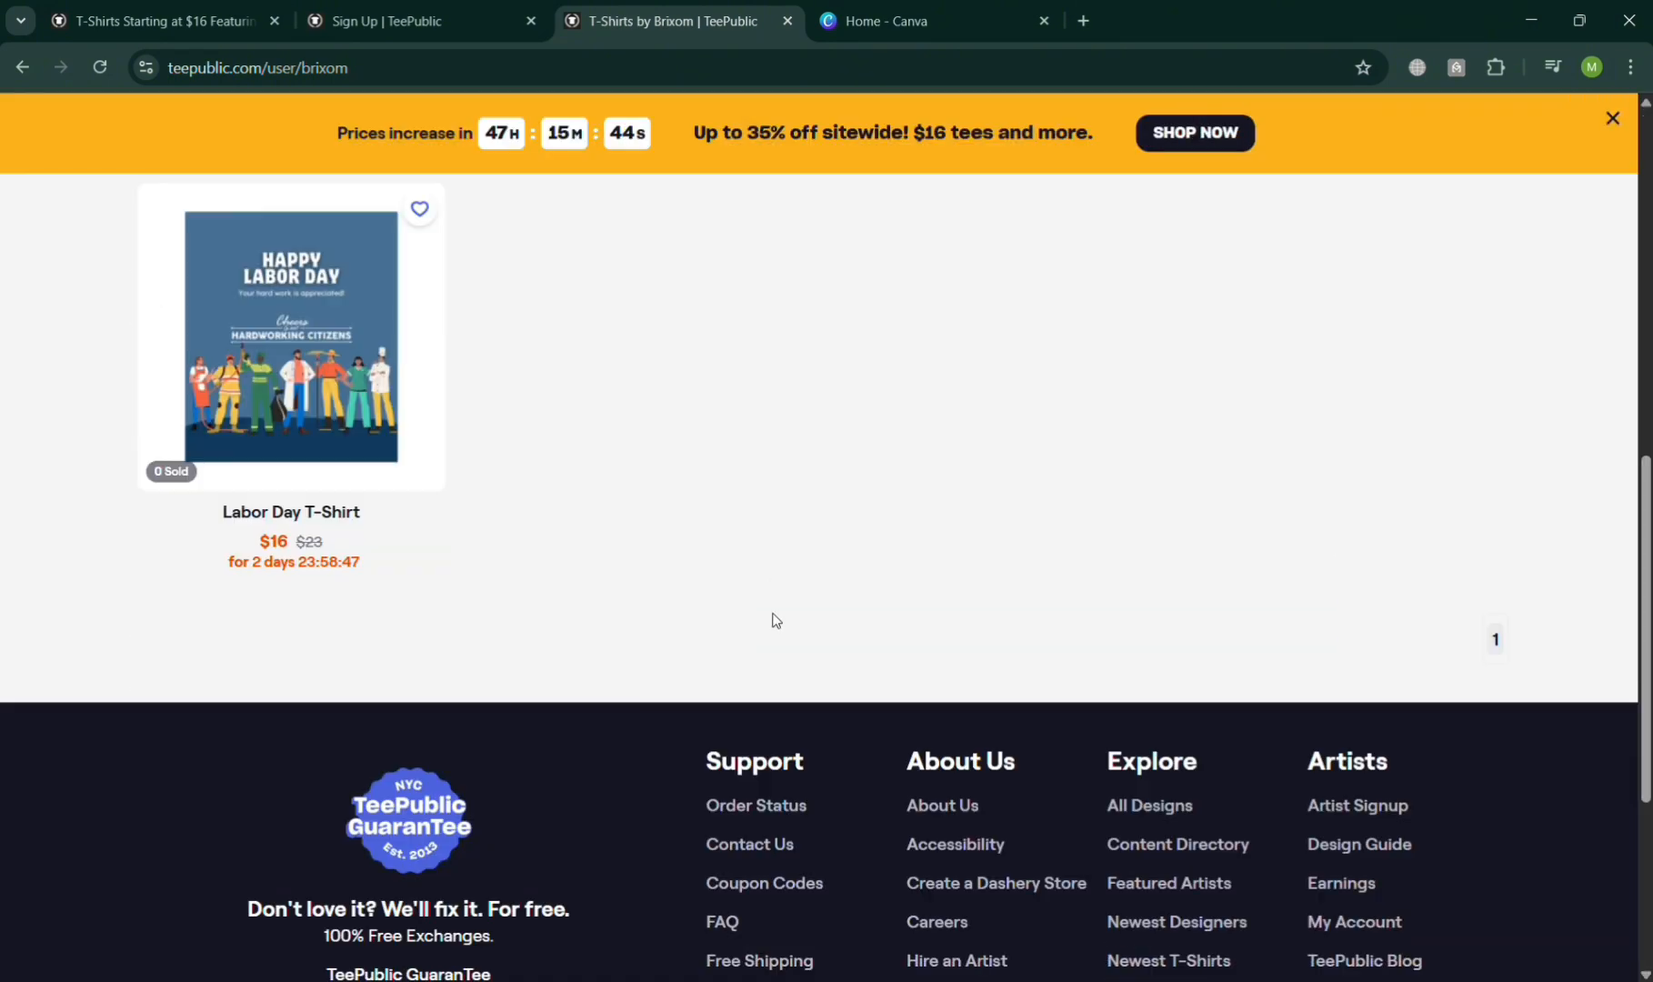
{"action": "scroll", "coordinate": [832, 376], "scroll_direction": "up", "scroll_amount": 10}
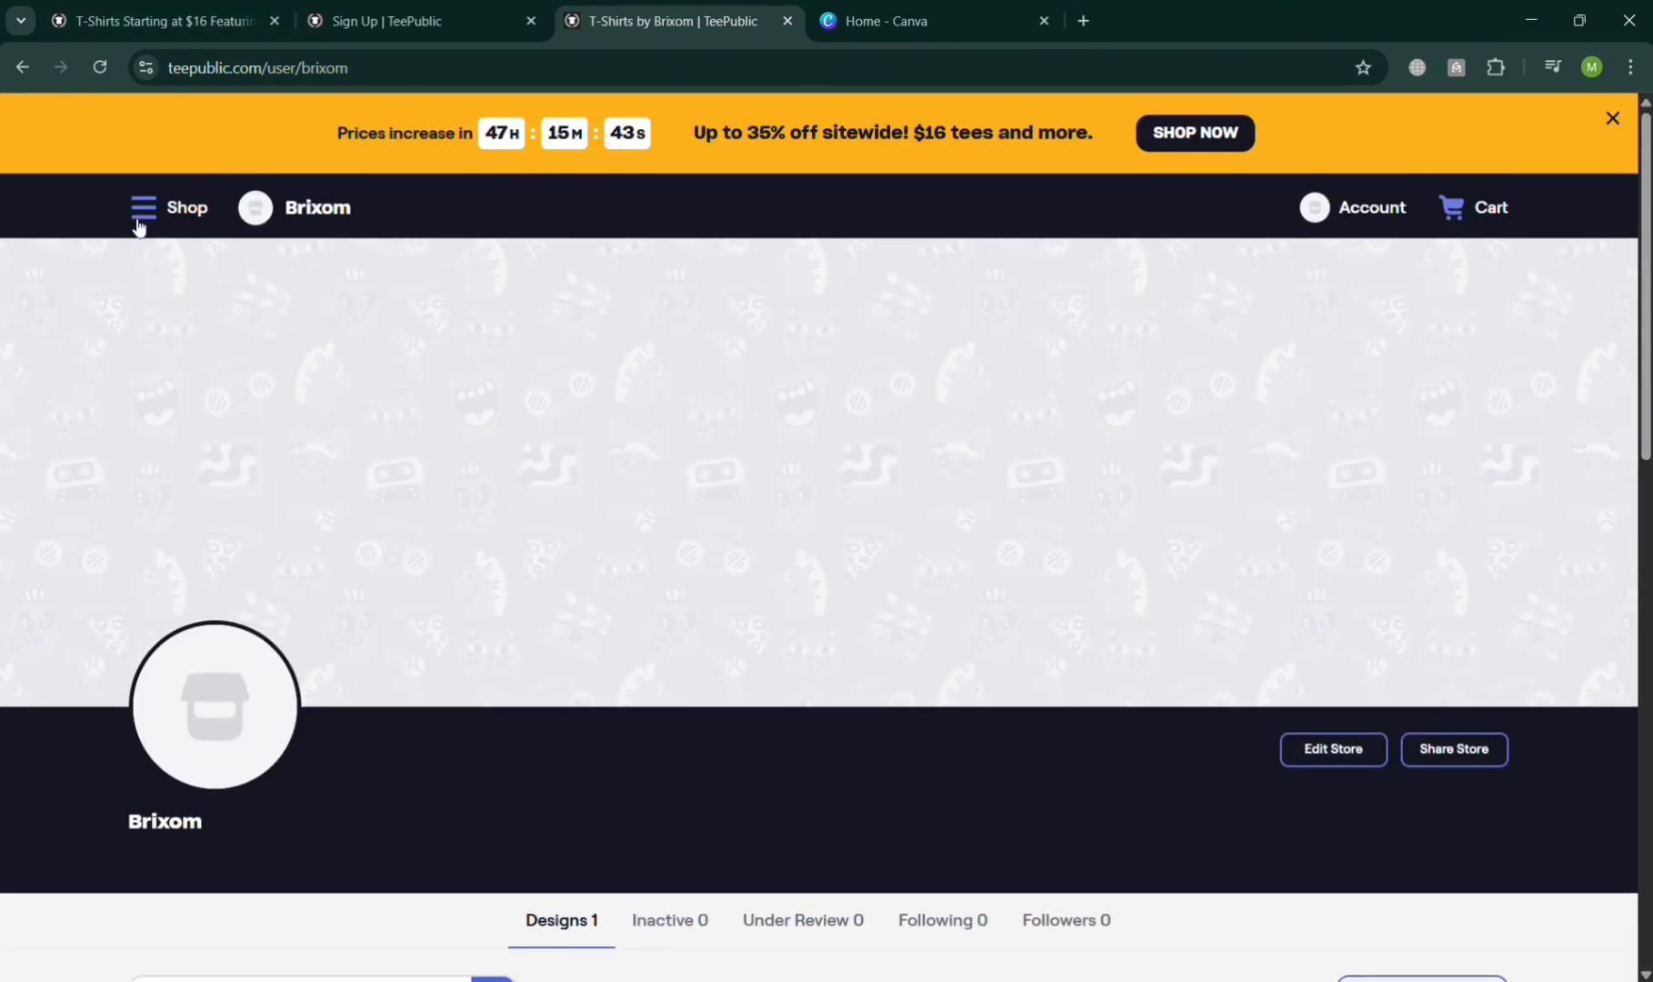
- Browse the store's adult apparel categories and view the Shorts carrying the Labor Day design
{"action": "left_click", "coordinate": [137, 217]}
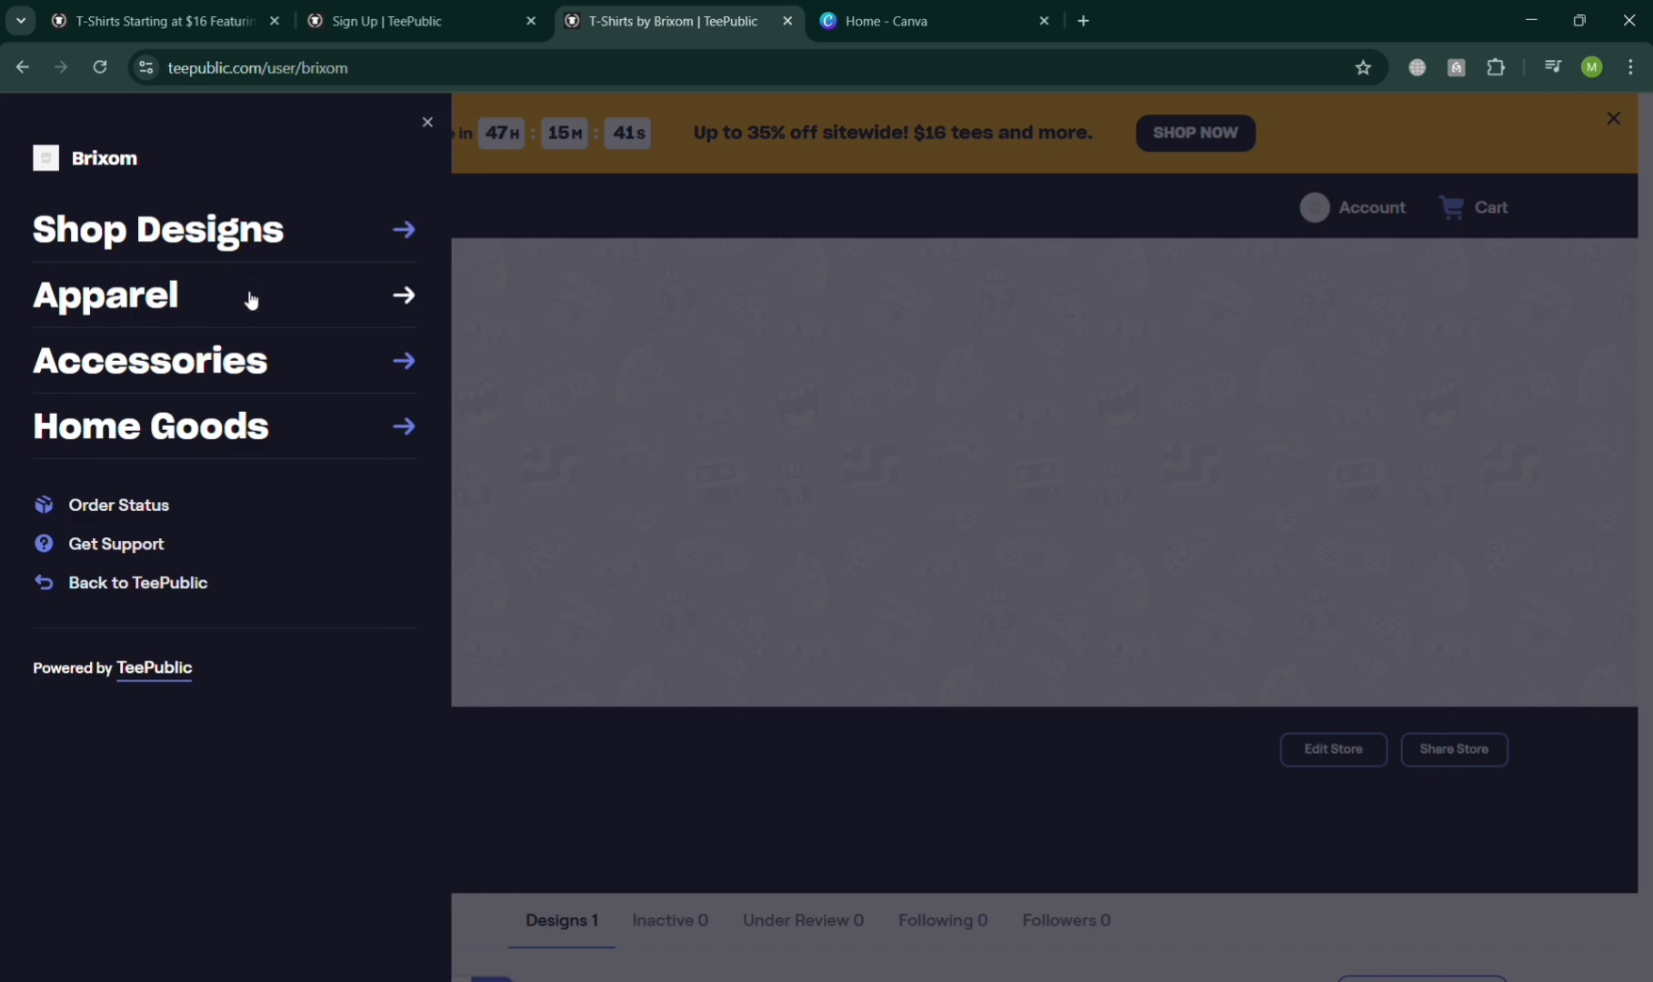
{"action": "left_click", "coordinate": [482, 366]}
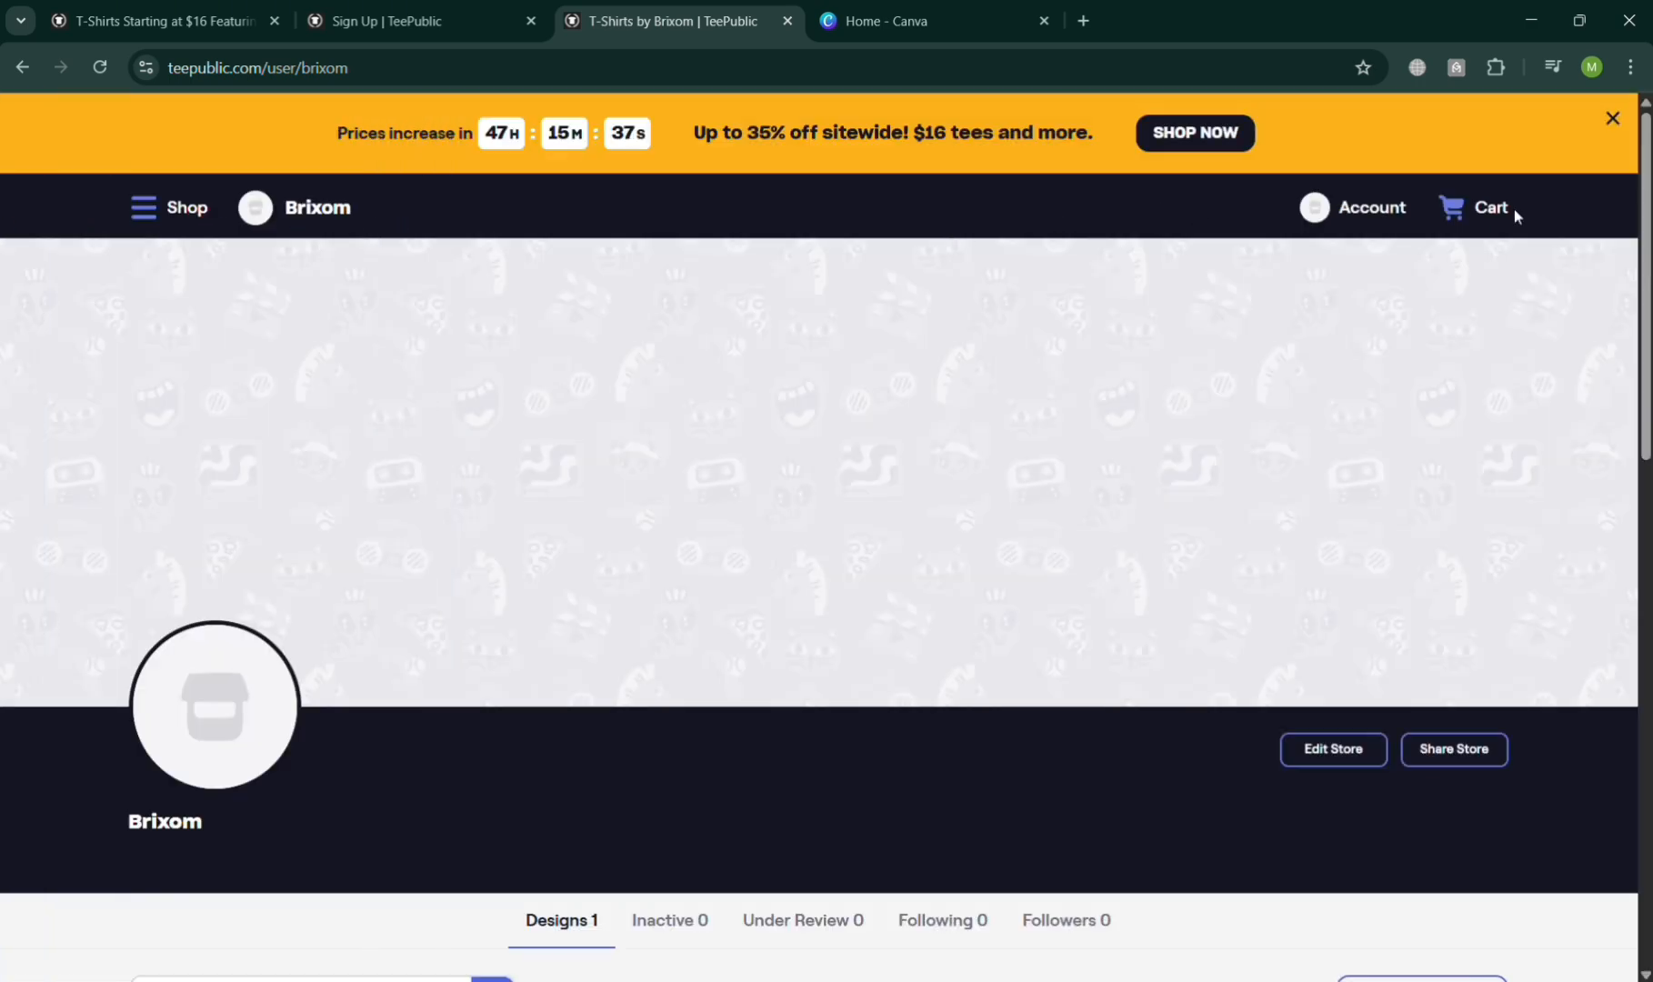
{"action": "left_click", "coordinate": [156, 213]}
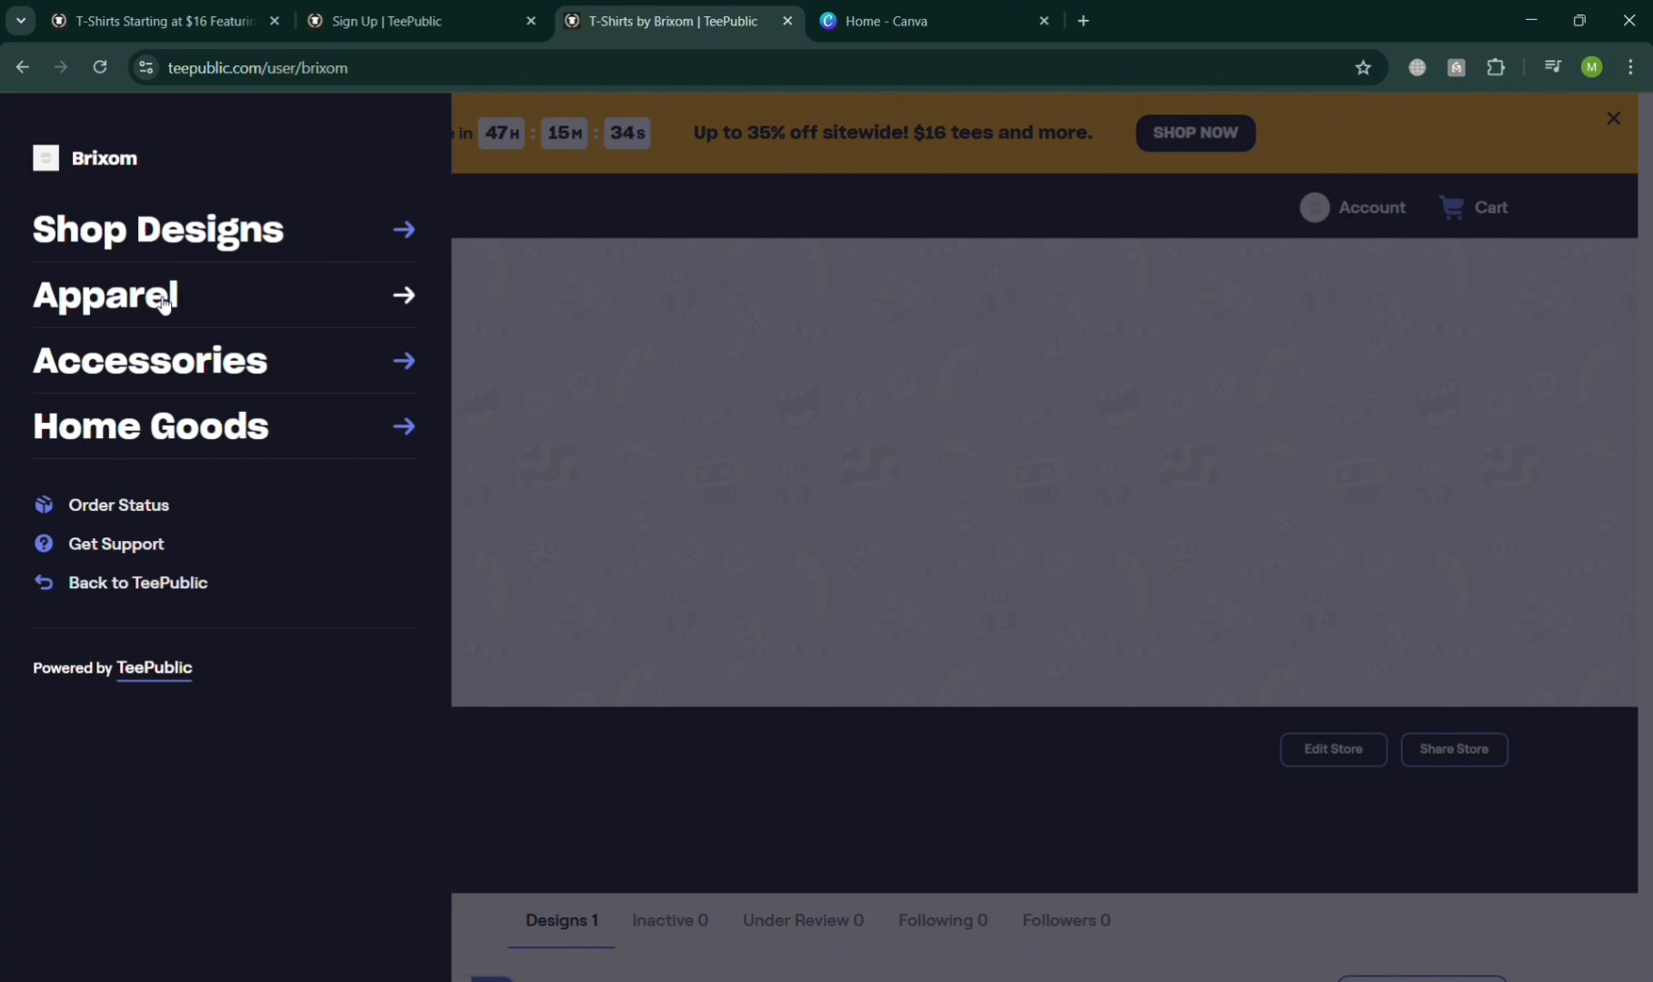
{"action": "left_click", "coordinate": [162, 303]}
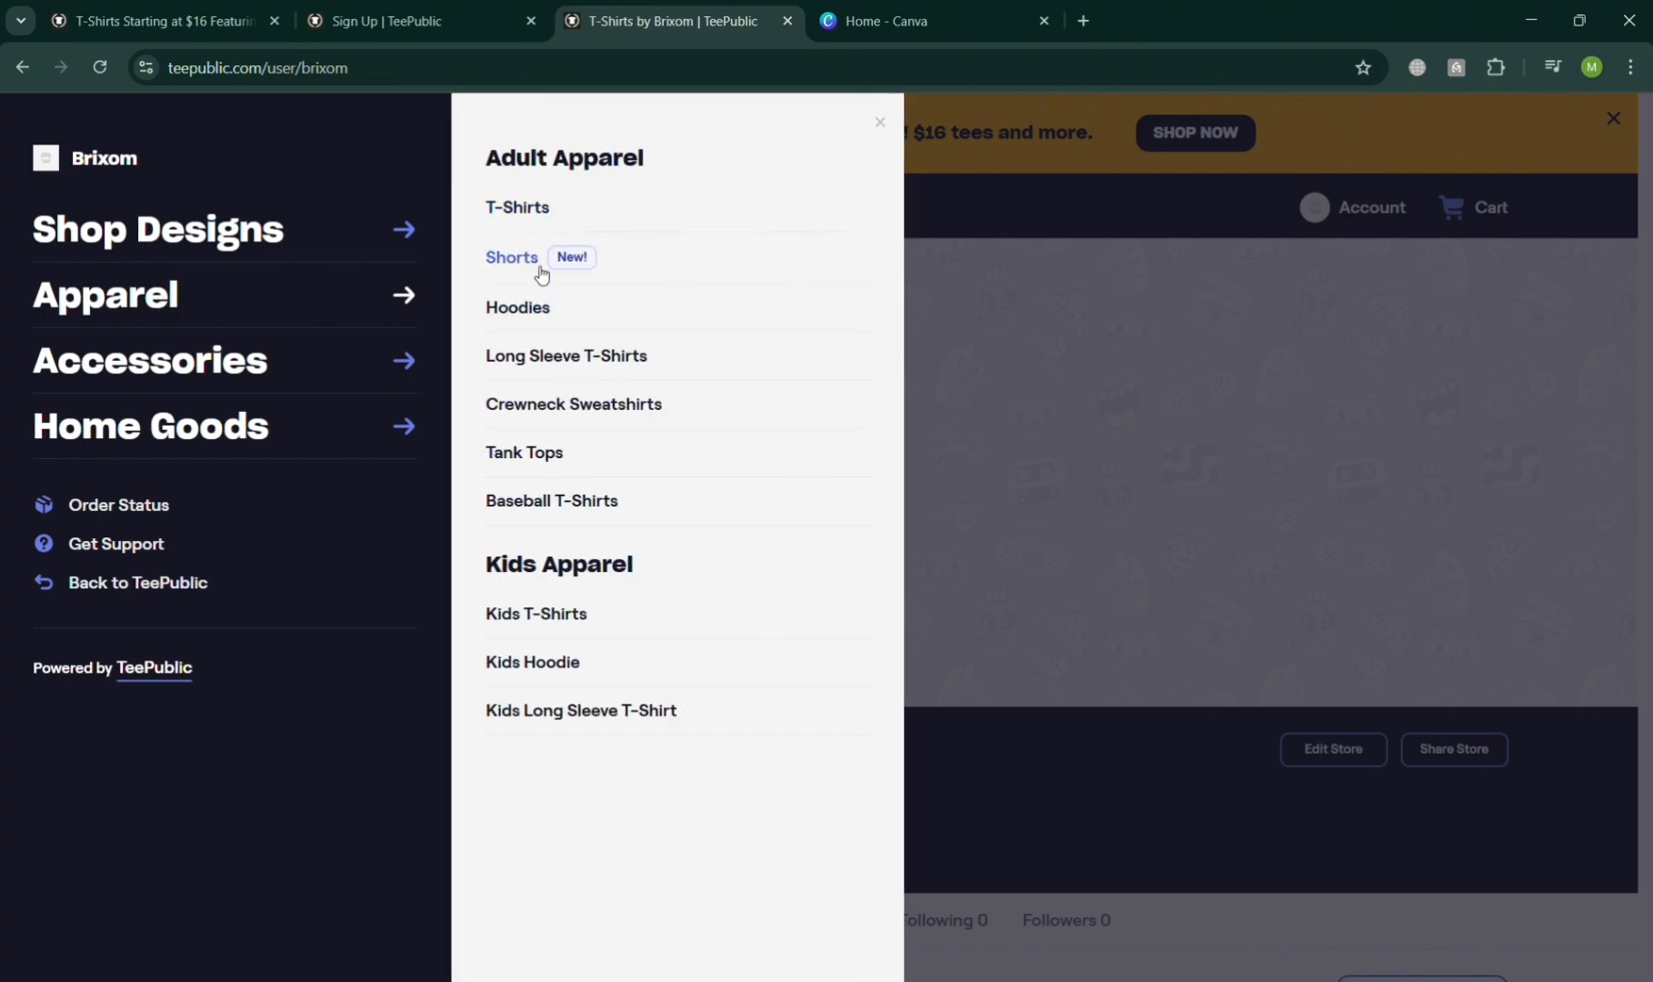
{"action": "left_click", "coordinate": [515, 218]}
{"action": "scroll", "coordinate": [648, 534], "scroll_direction": "down", "scroll_amount": 6}
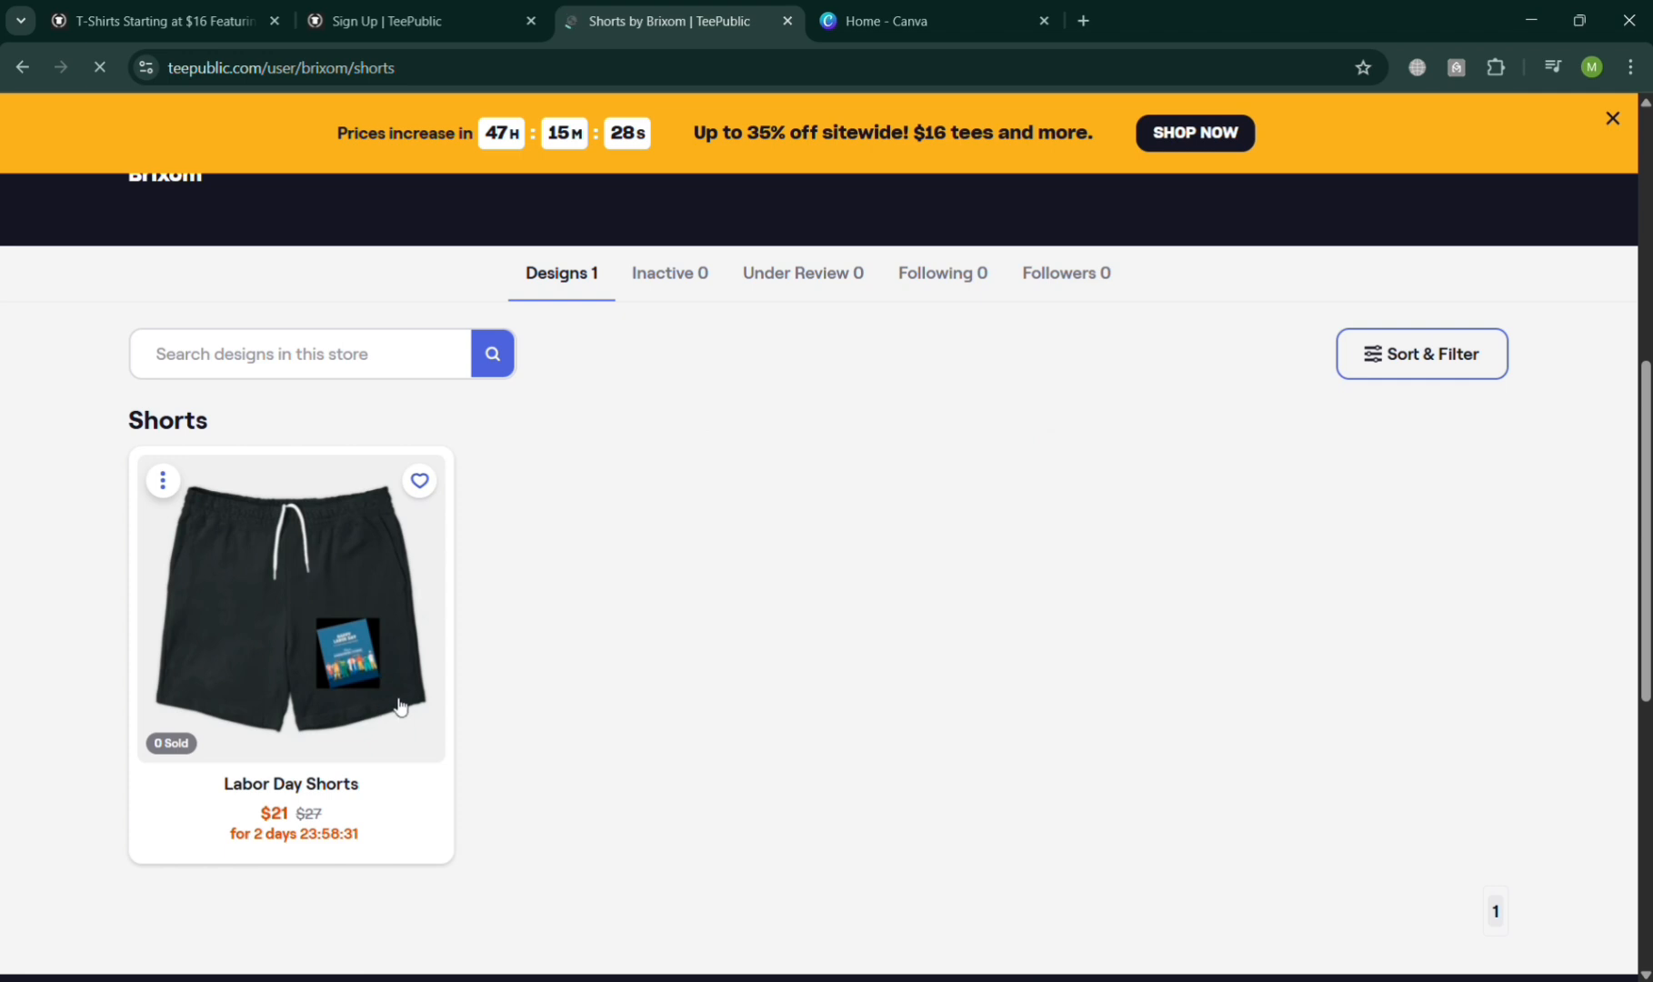
{"action": "scroll", "coordinate": [823, 624], "scroll_direction": "up", "scroll_amount": 6}
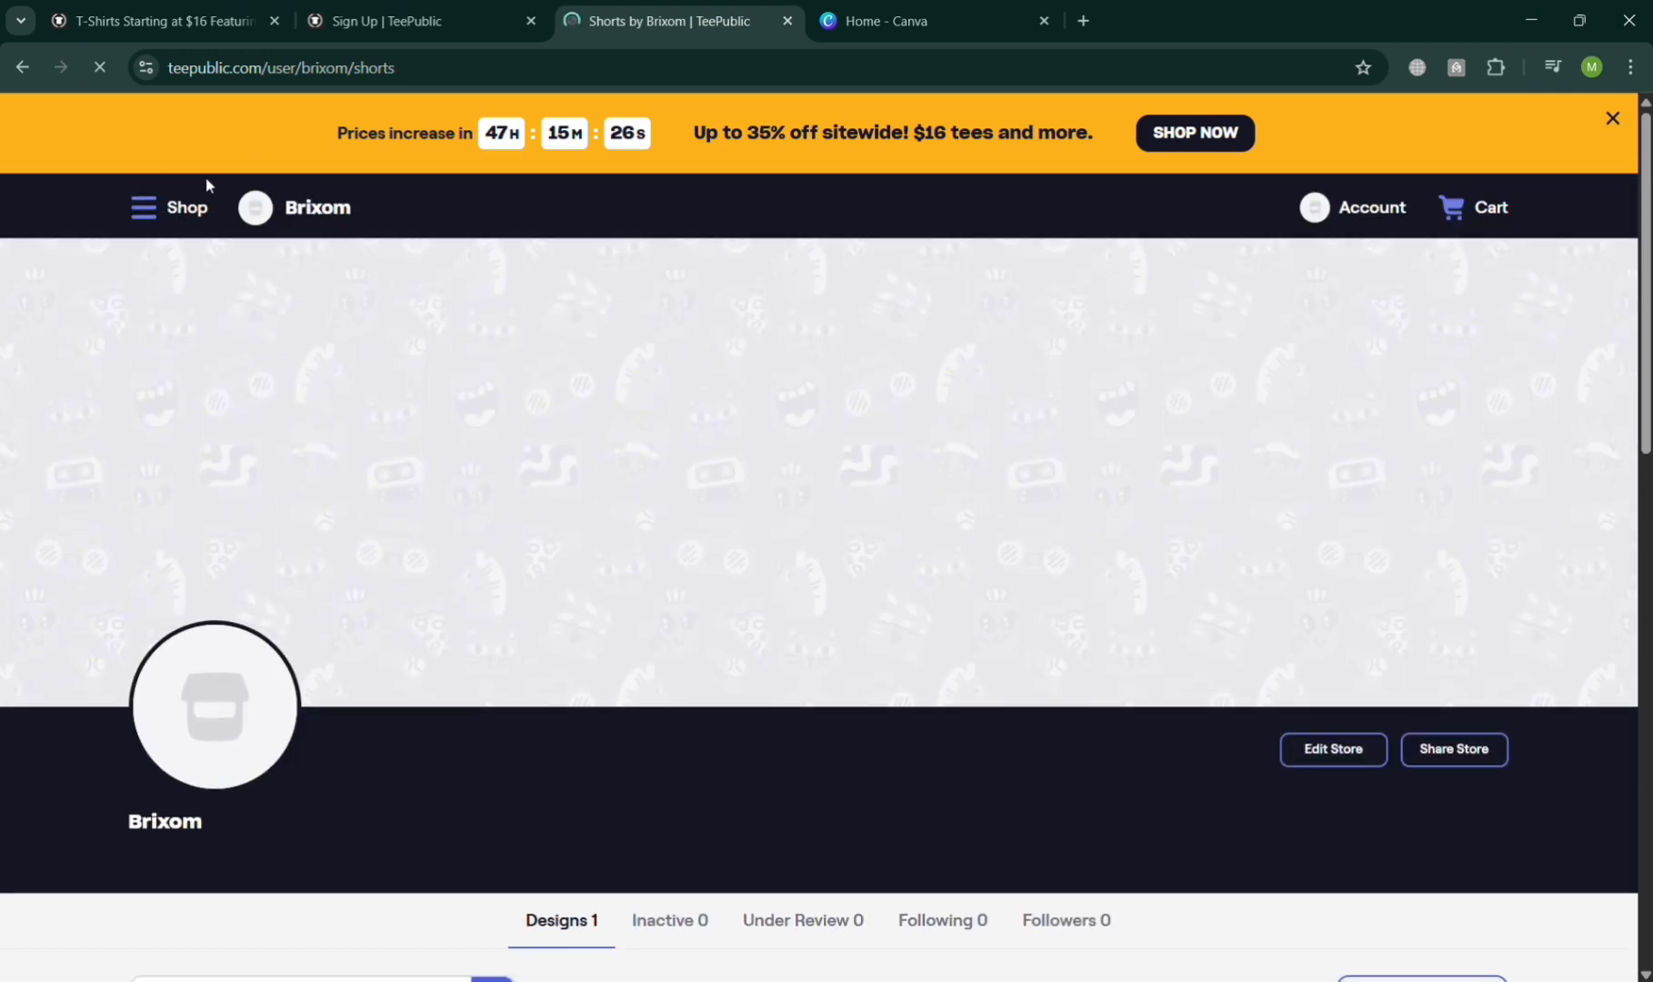
- Return to the full listing of the store's designs and reopen its shop categories
{"action": "left_click", "coordinate": [142, 214]}
{"action": "left_click", "coordinate": [204, 254]}
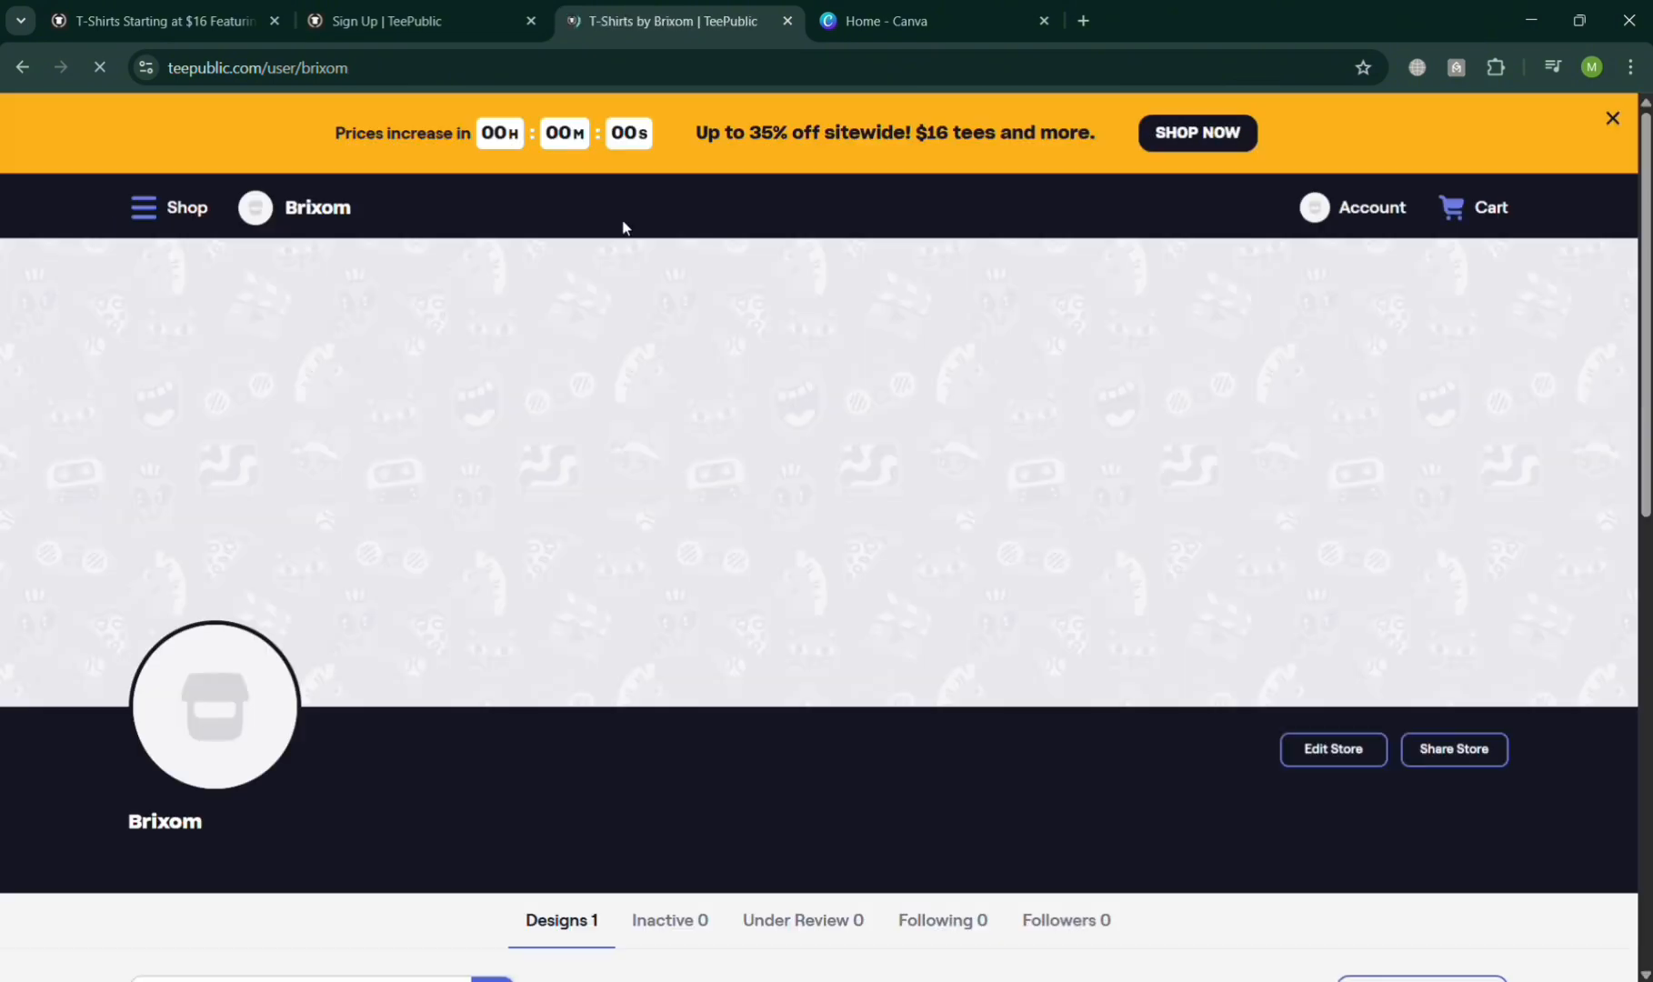
{"action": "scroll", "coordinate": [750, 443], "scroll_direction": "down", "scroll_amount": 8}
{"action": "scroll", "coordinate": [748, 555], "scroll_direction": "up", "scroll_amount": 8}
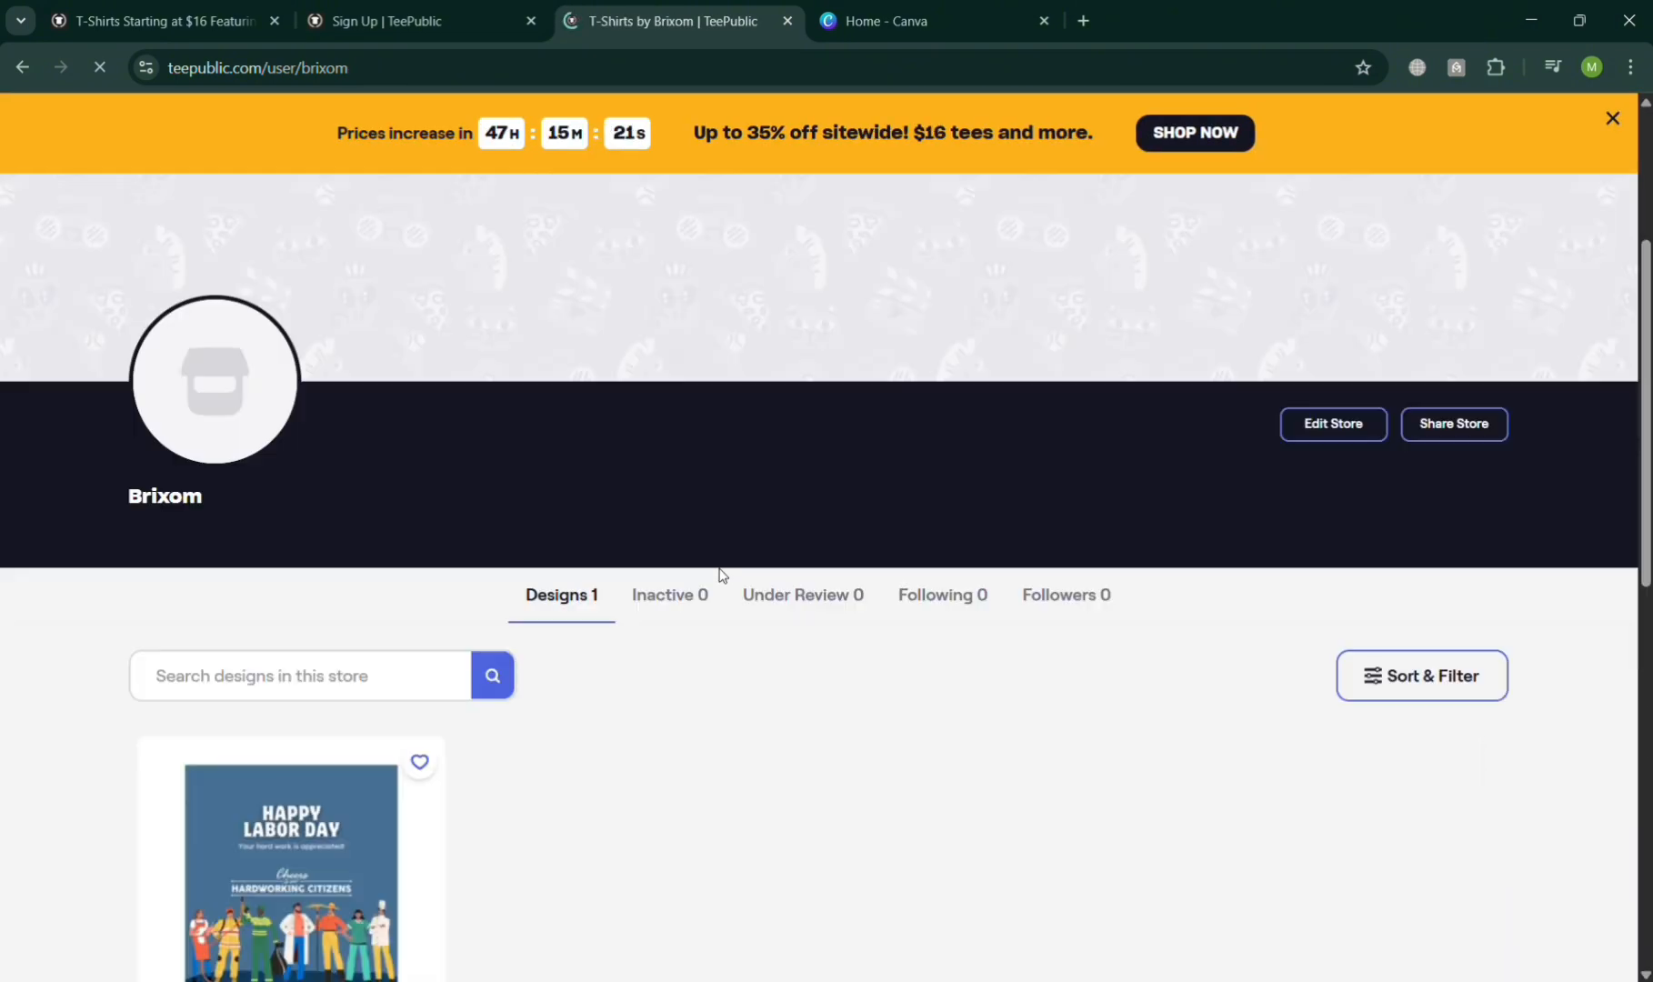
{"action": "left_click", "coordinate": [149, 211]}
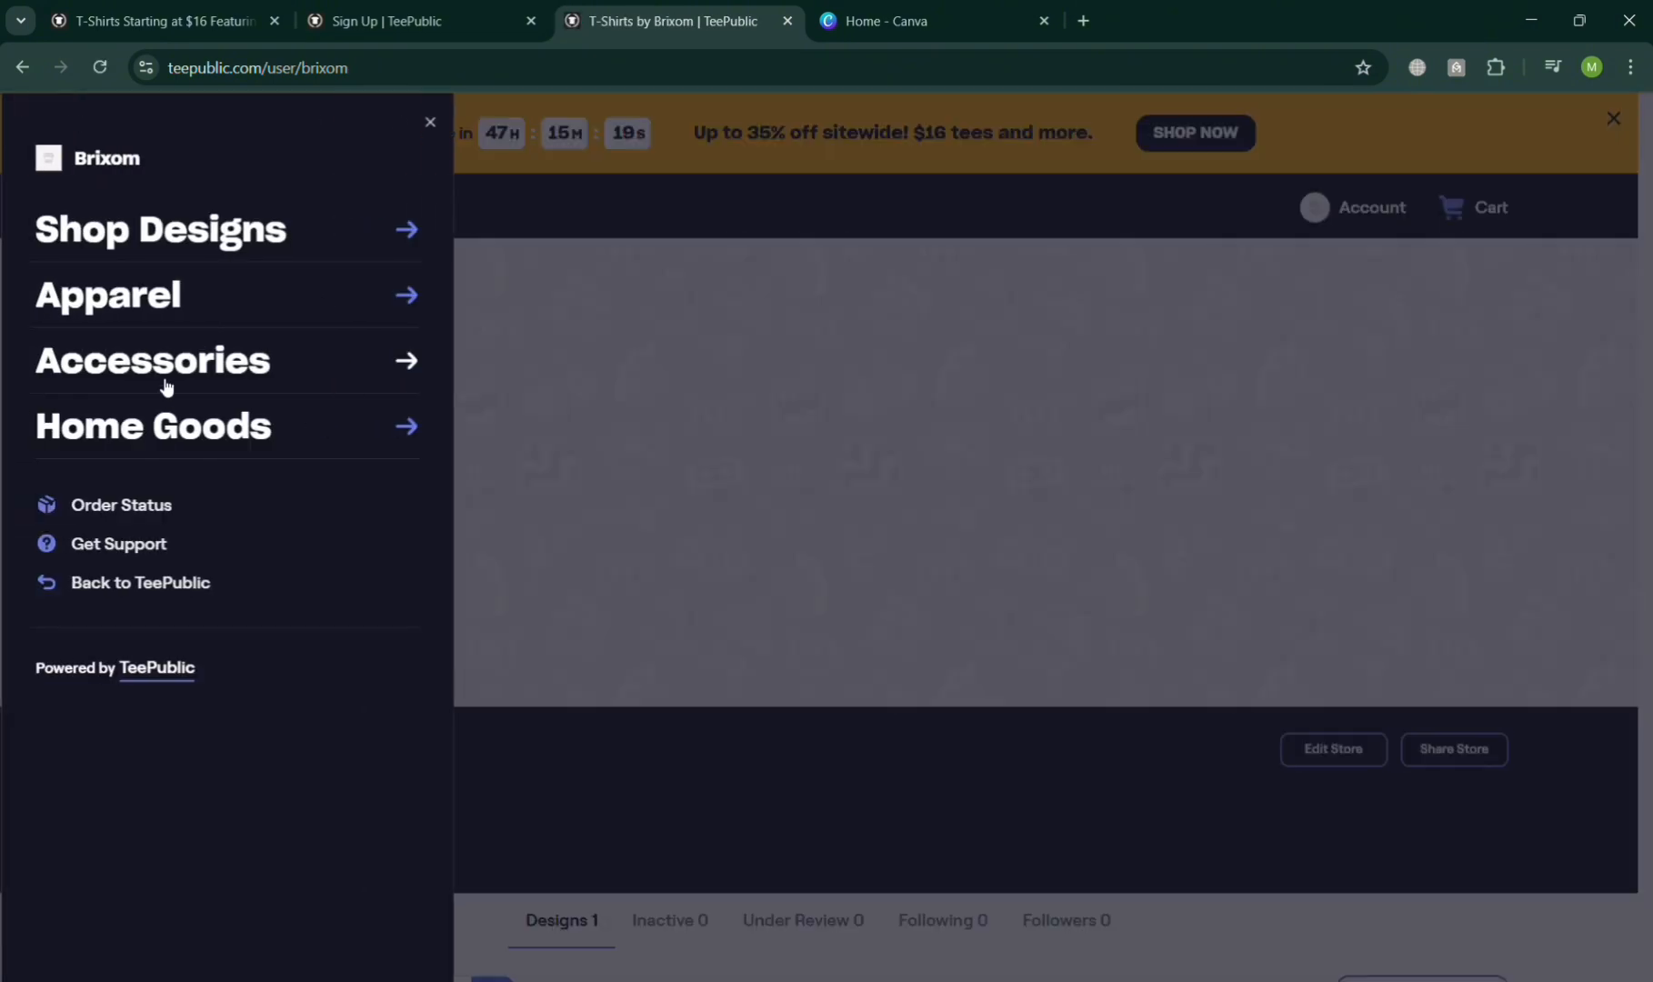
- View the store's Home Goods categories and open the order status page
{"action": "left_click", "coordinate": [173, 444]}
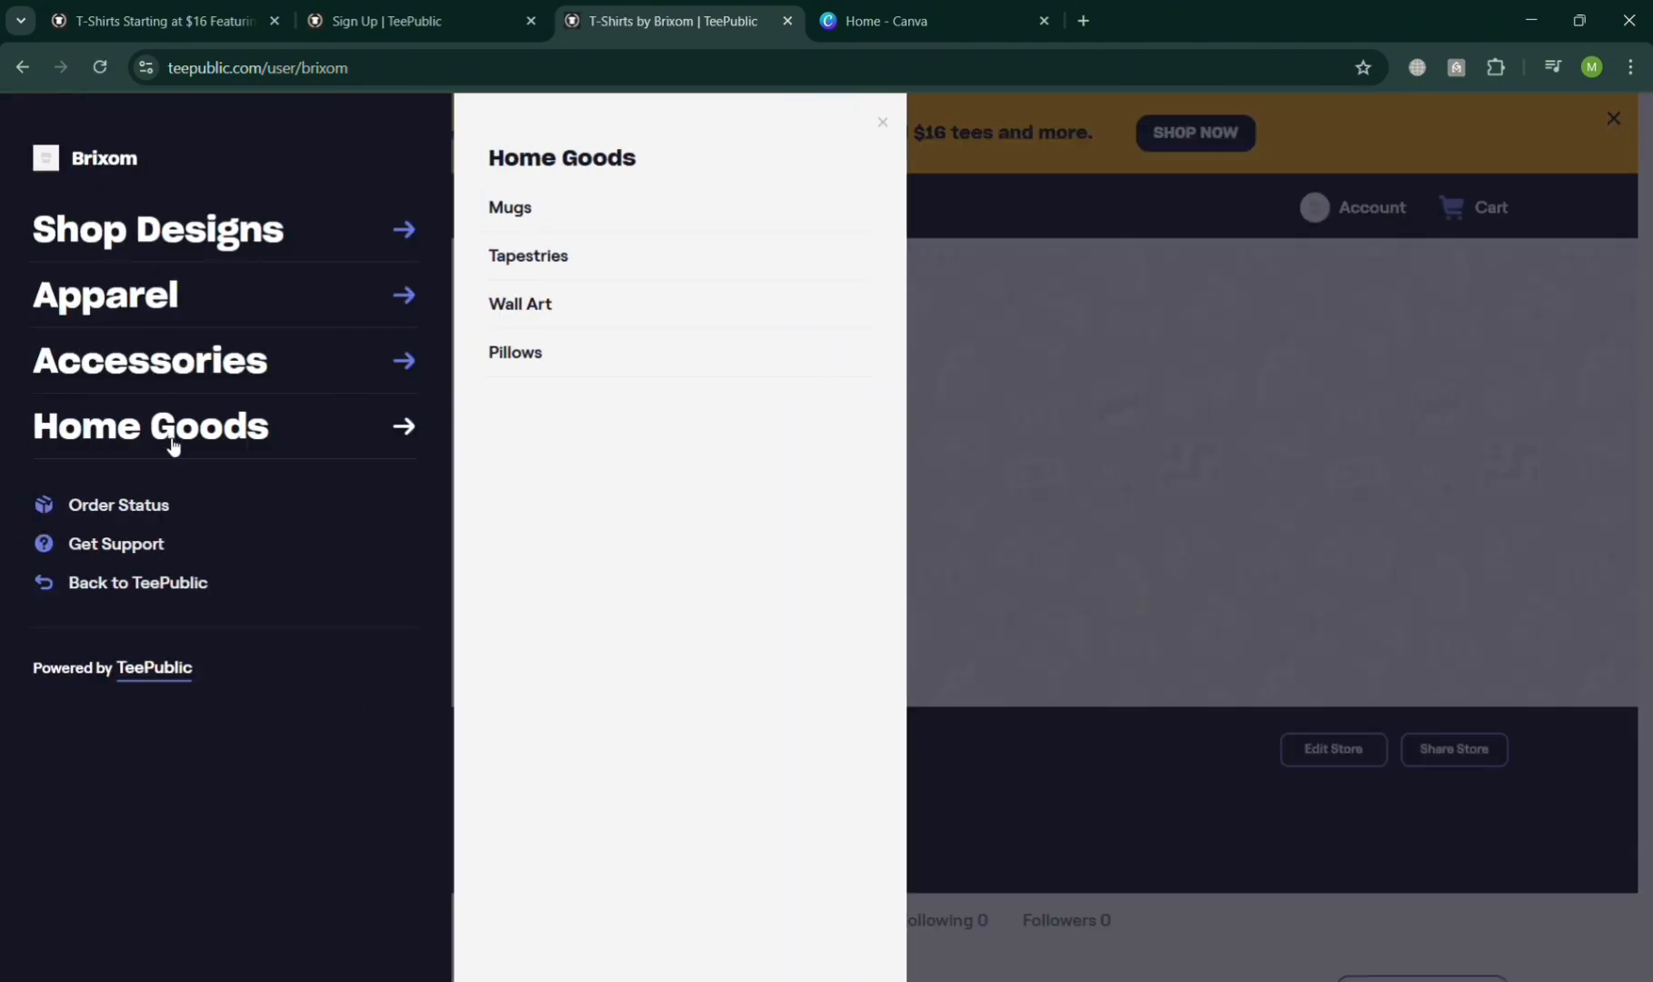
{"action": "left_click", "coordinate": [164, 507]}
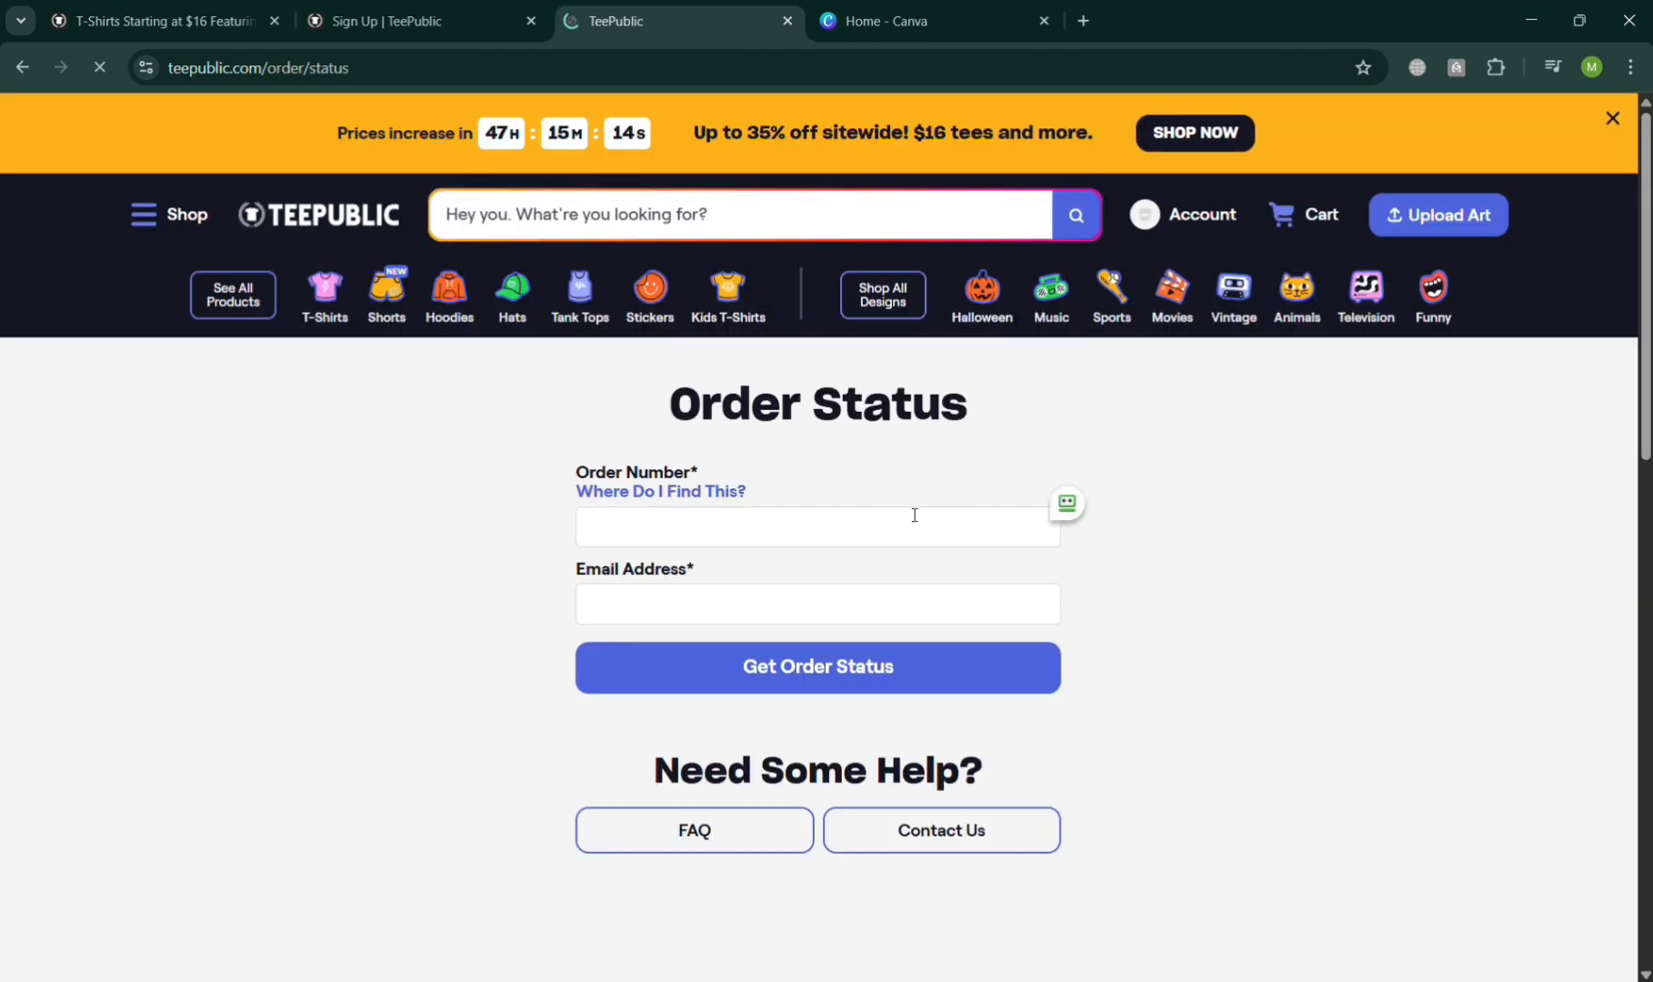
- Look through the store management and account options and open the account's earnings page
{"action": "left_click", "coordinate": [1205, 217]}
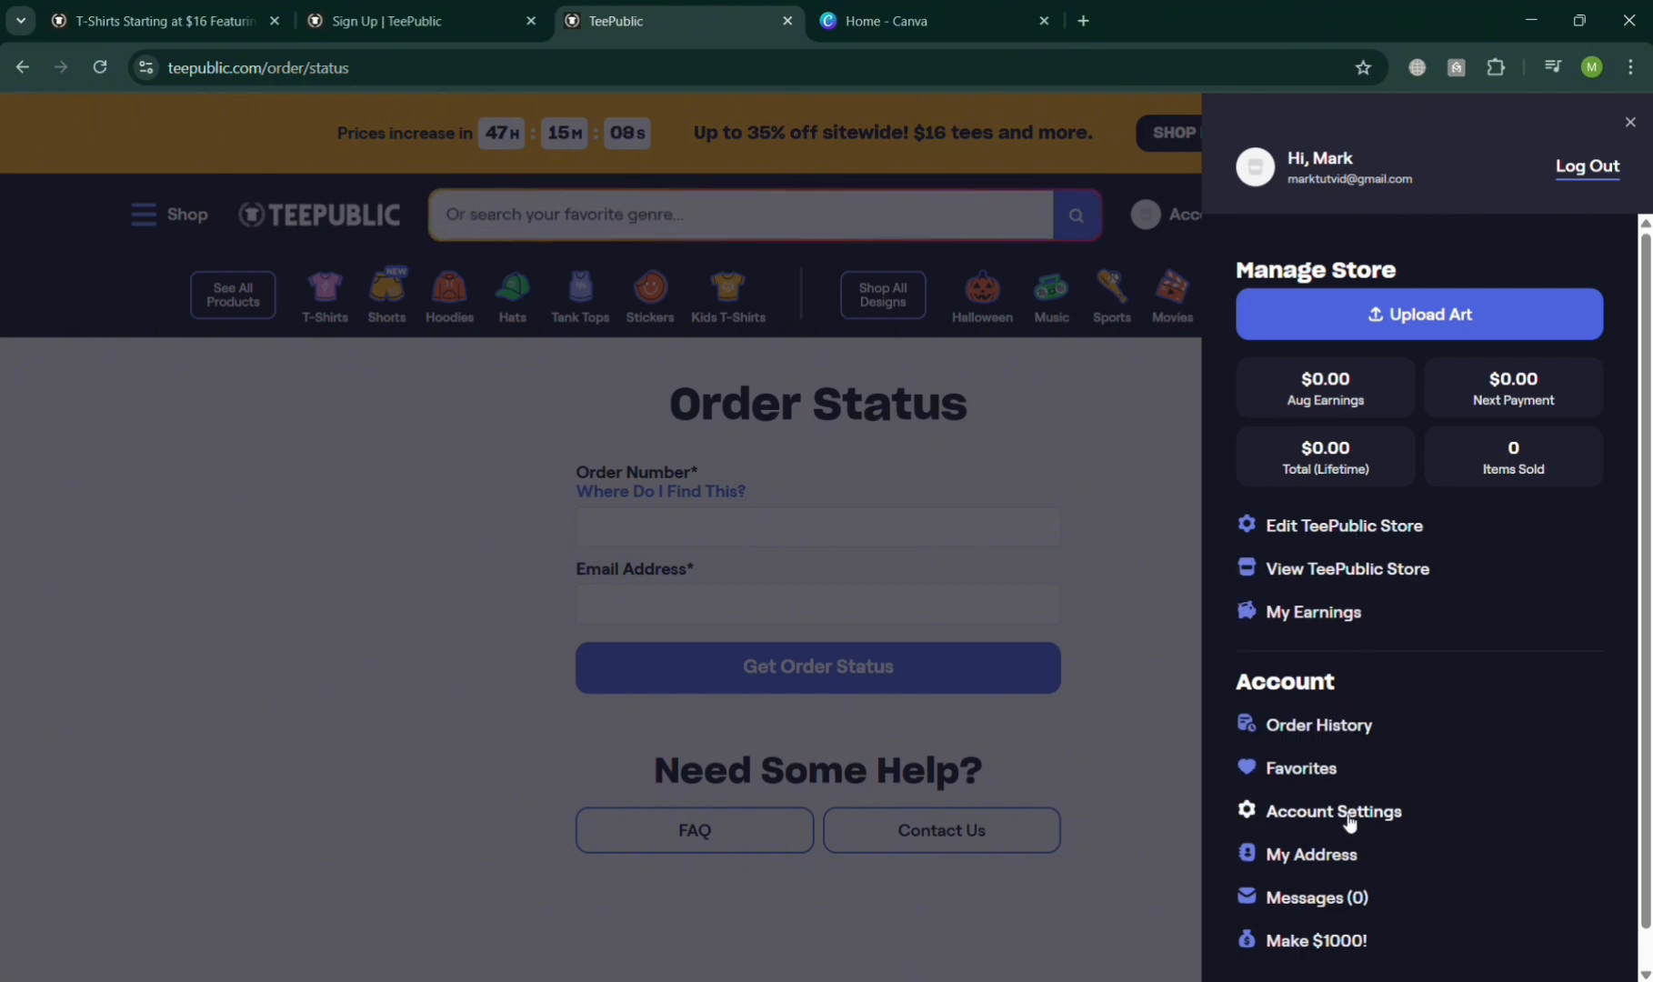
{"action": "scroll", "coordinate": [1366, 950], "scroll_direction": "down", "scroll_amount": 1}
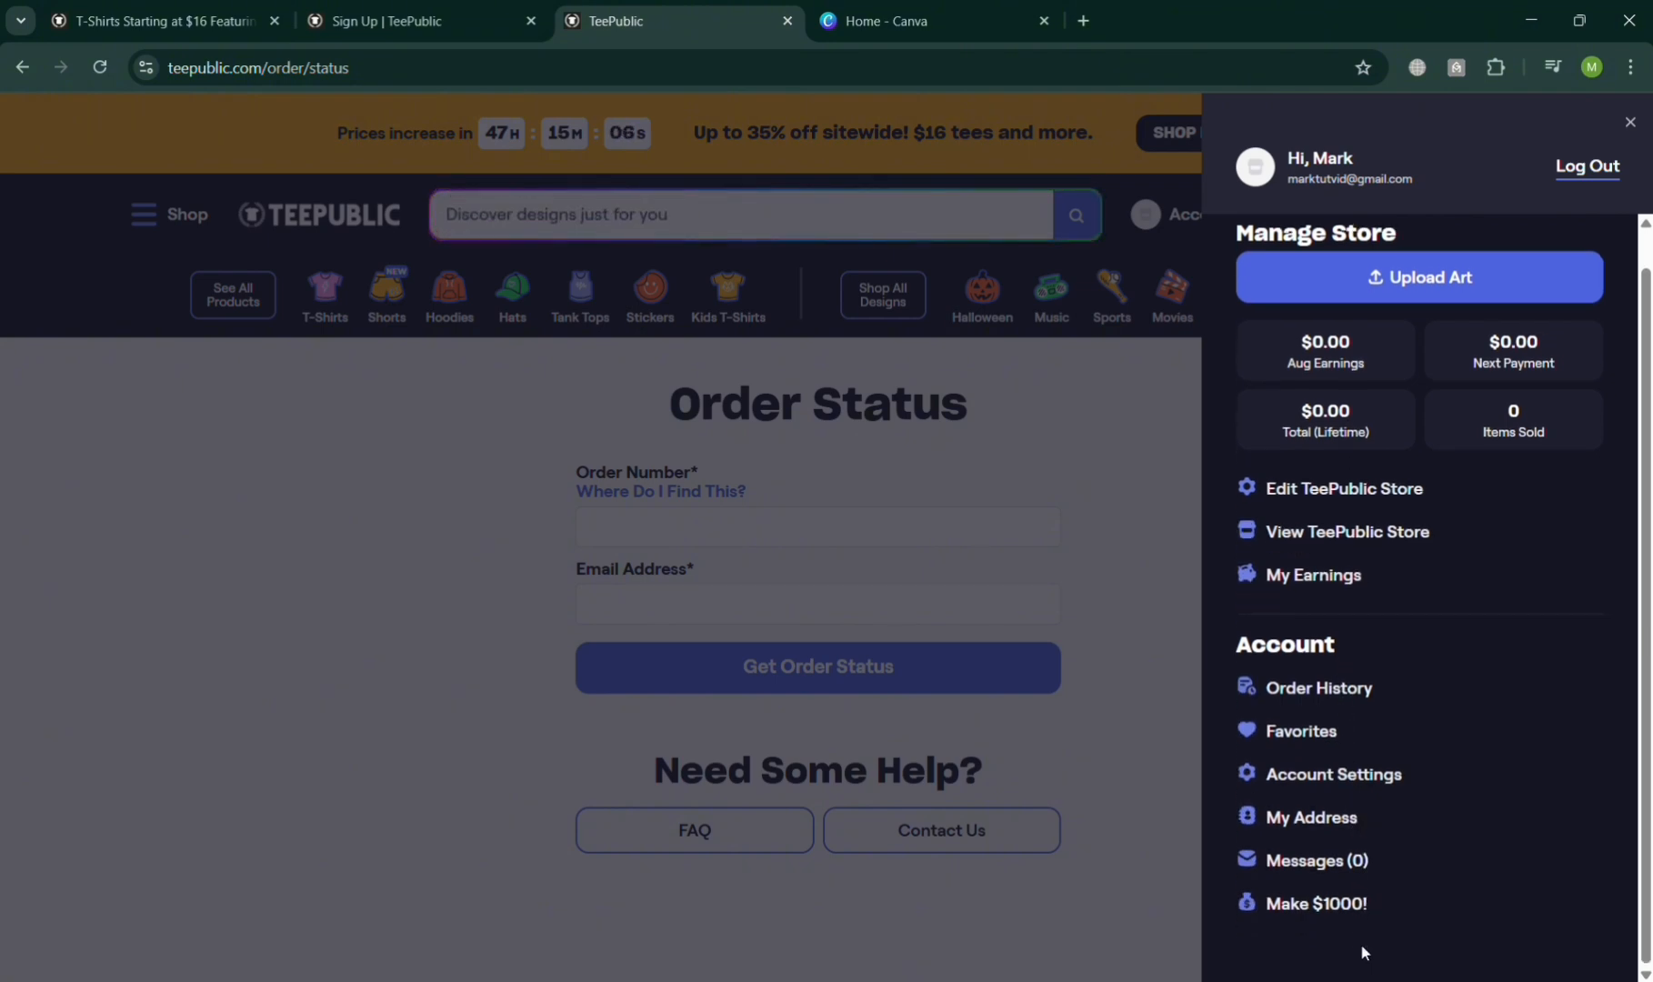
{"action": "scroll", "coordinate": [1371, 800], "scroll_direction": "up", "scroll_amount": 1}
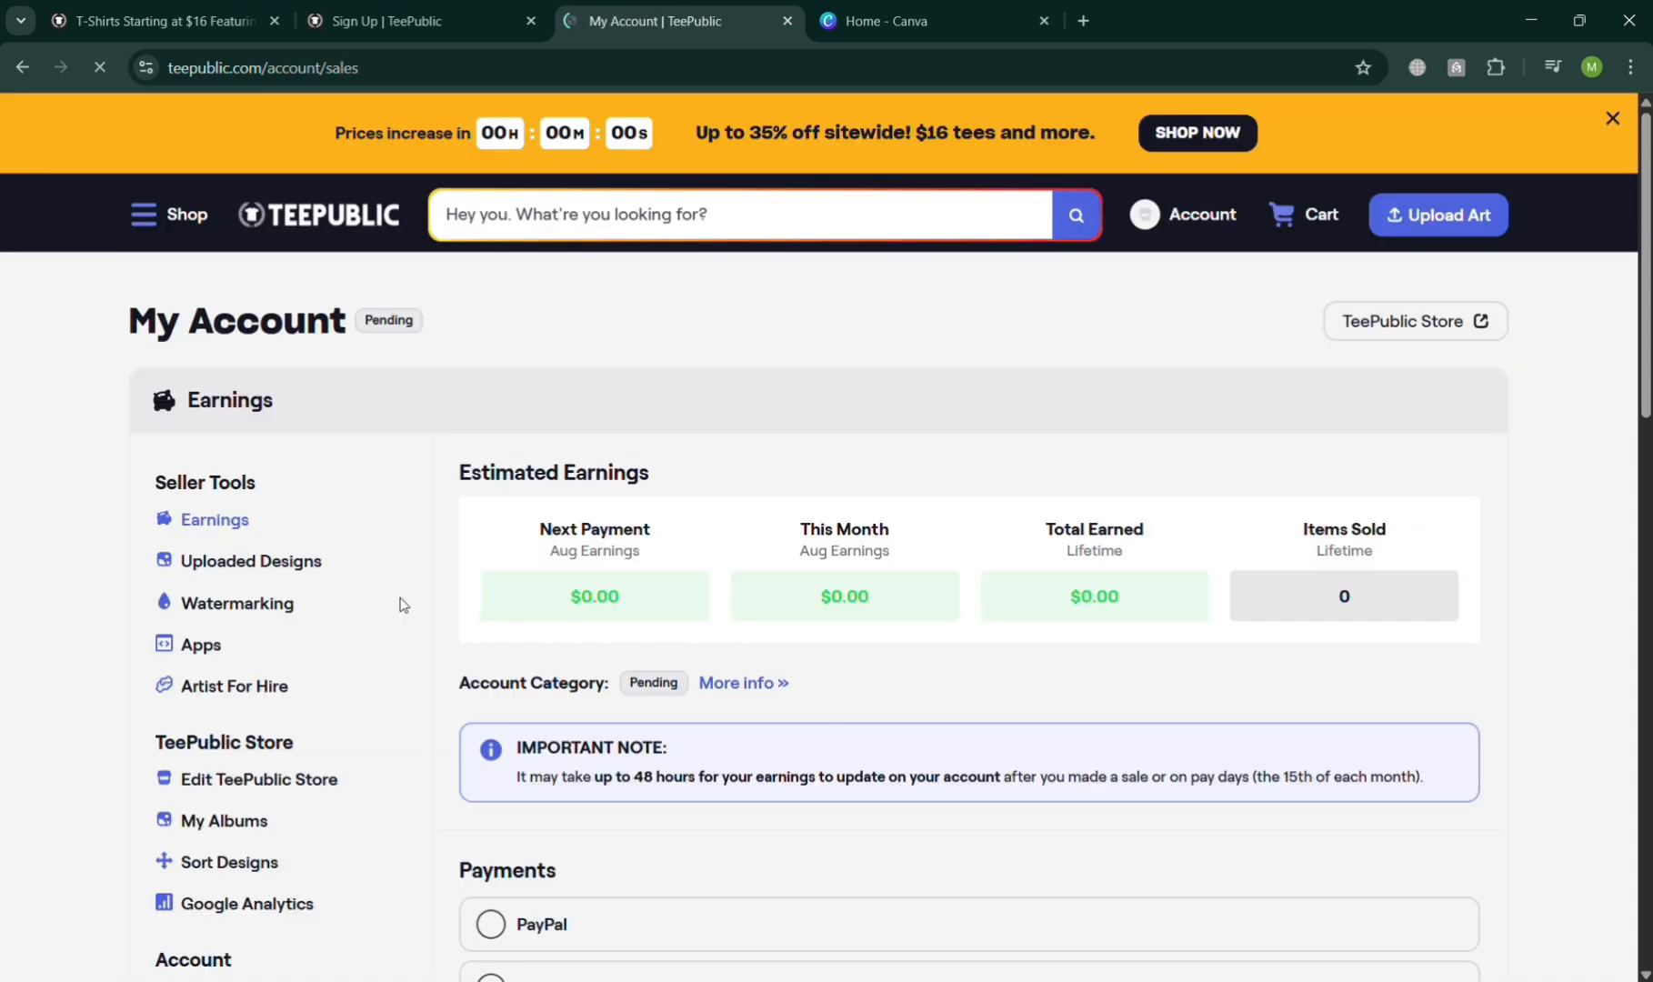
- Choose PayPal as the payment method for earnings and activate its email address field
{"action": "scroll", "coordinate": [407, 528], "scroll_direction": "down", "scroll_amount": 4}
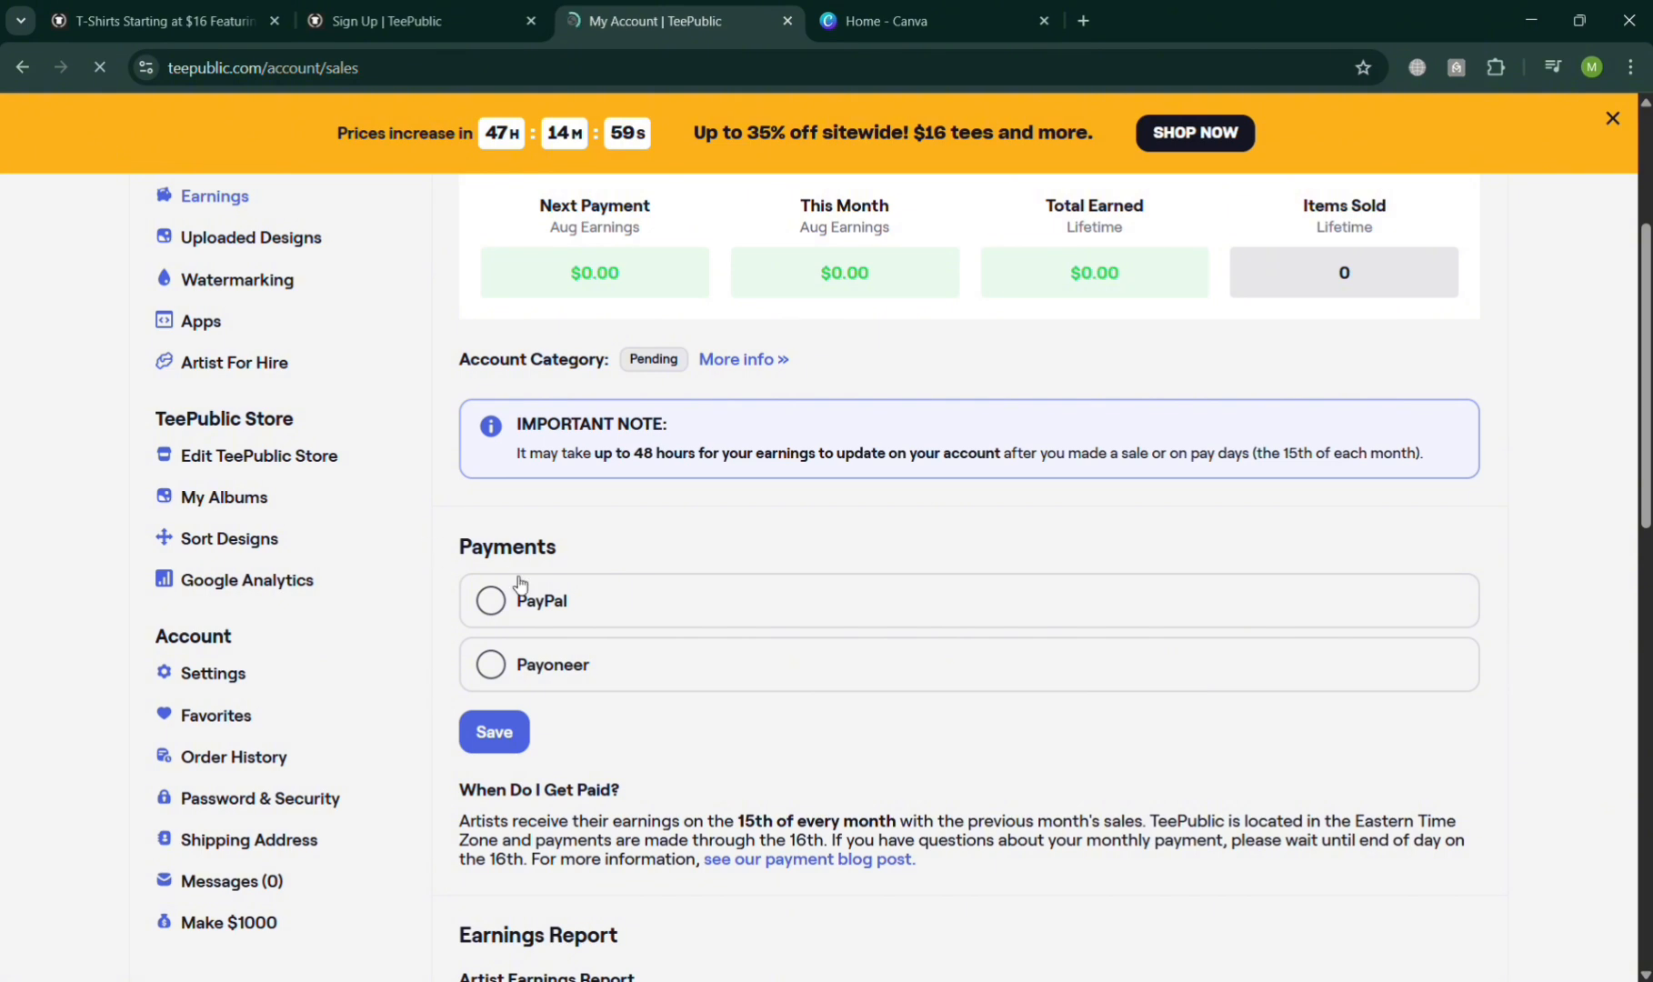
{"action": "scroll", "coordinate": [519, 585], "scroll_direction": "down", "scroll_amount": 1}
{"action": "left_click", "coordinate": [550, 496]}
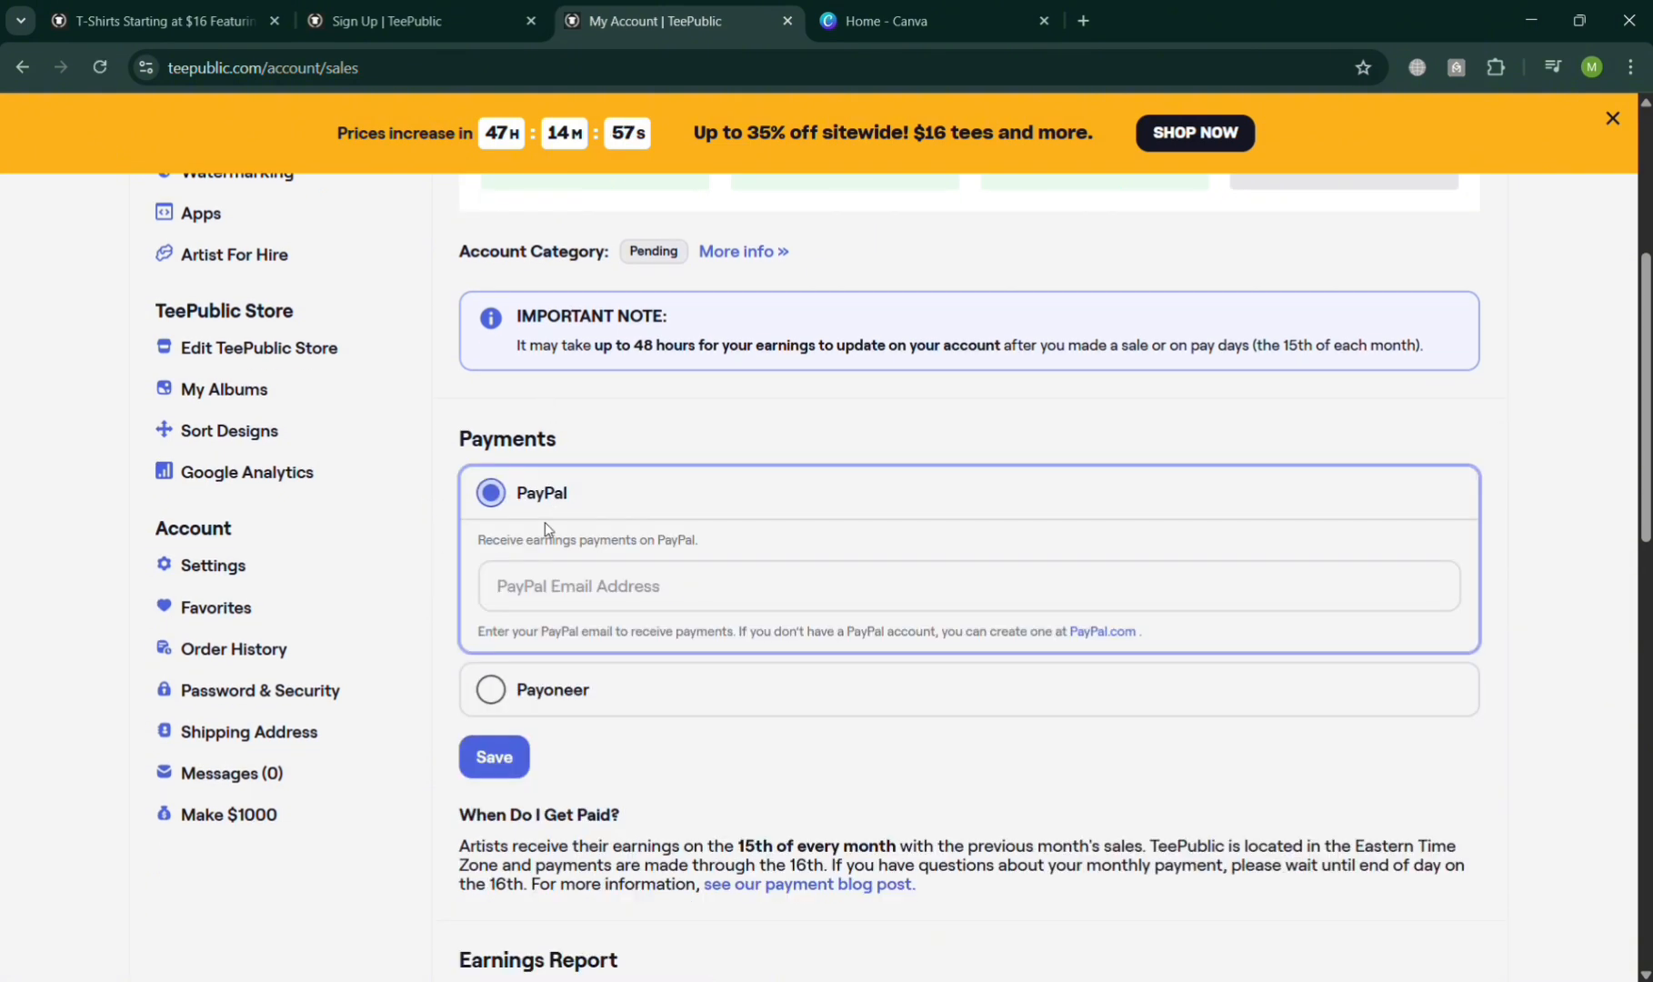
{"action": "left_click", "coordinate": [580, 596]}
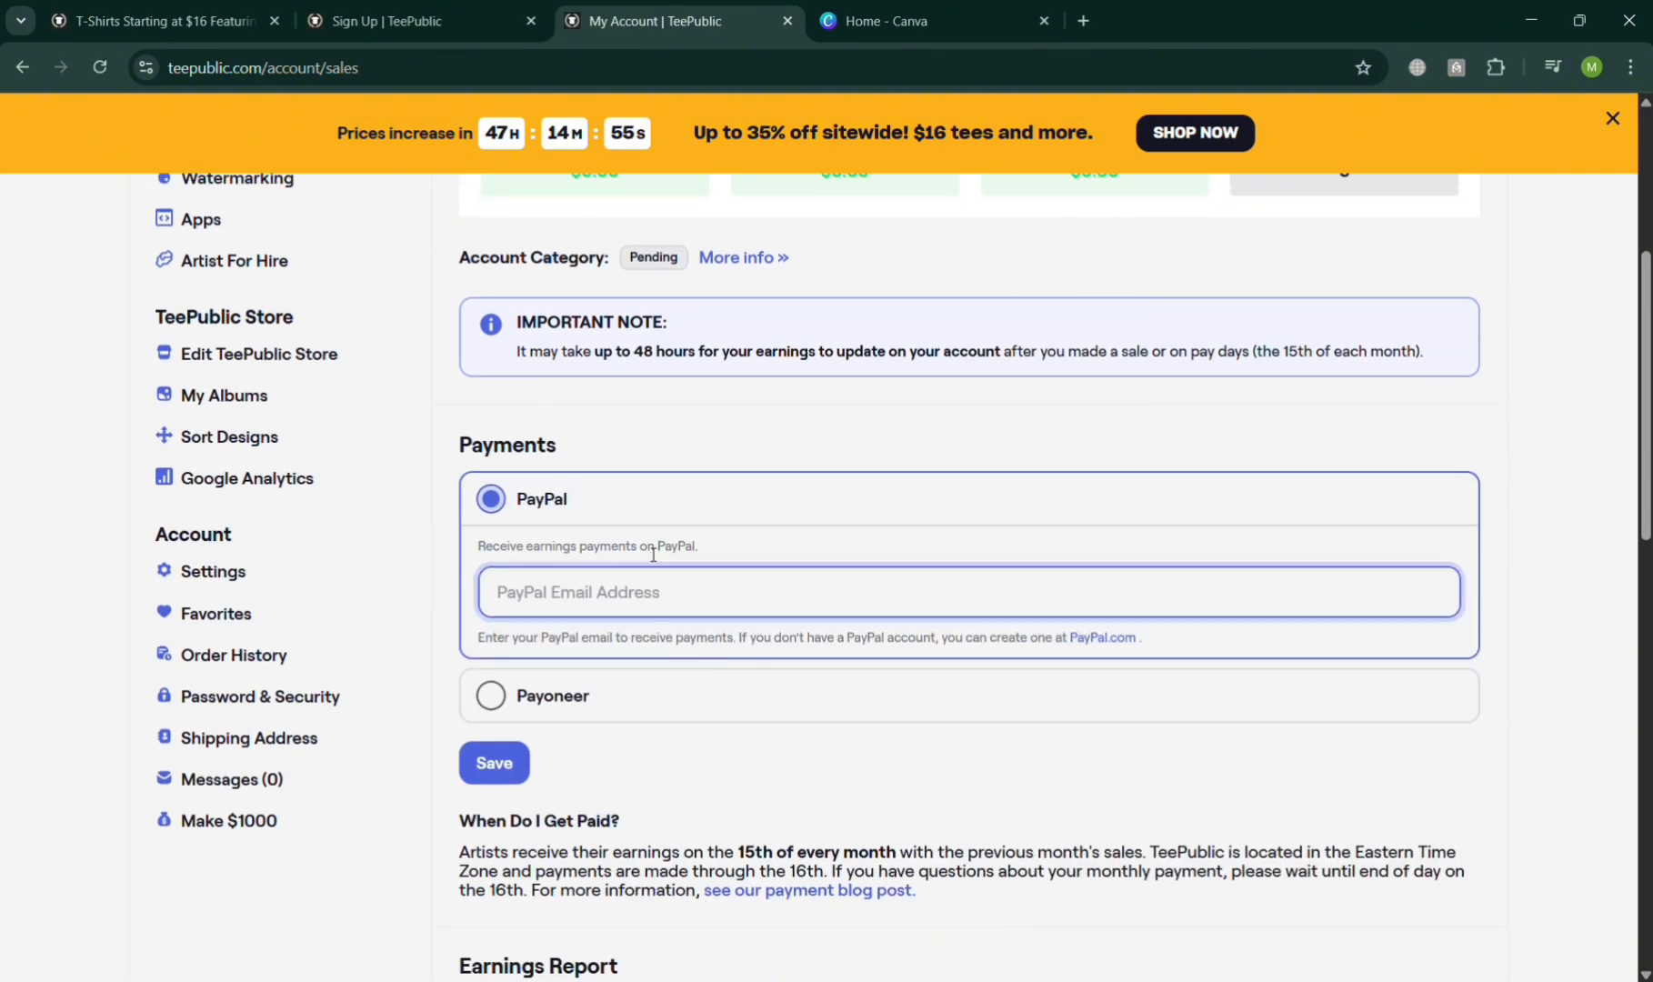
- Review the estimated earnings, payment schedule and artist earnings report sections, and open the uploaded designs
{"action": "scroll", "coordinate": [636, 550], "scroll_direction": "up", "scroll_amount": 5}
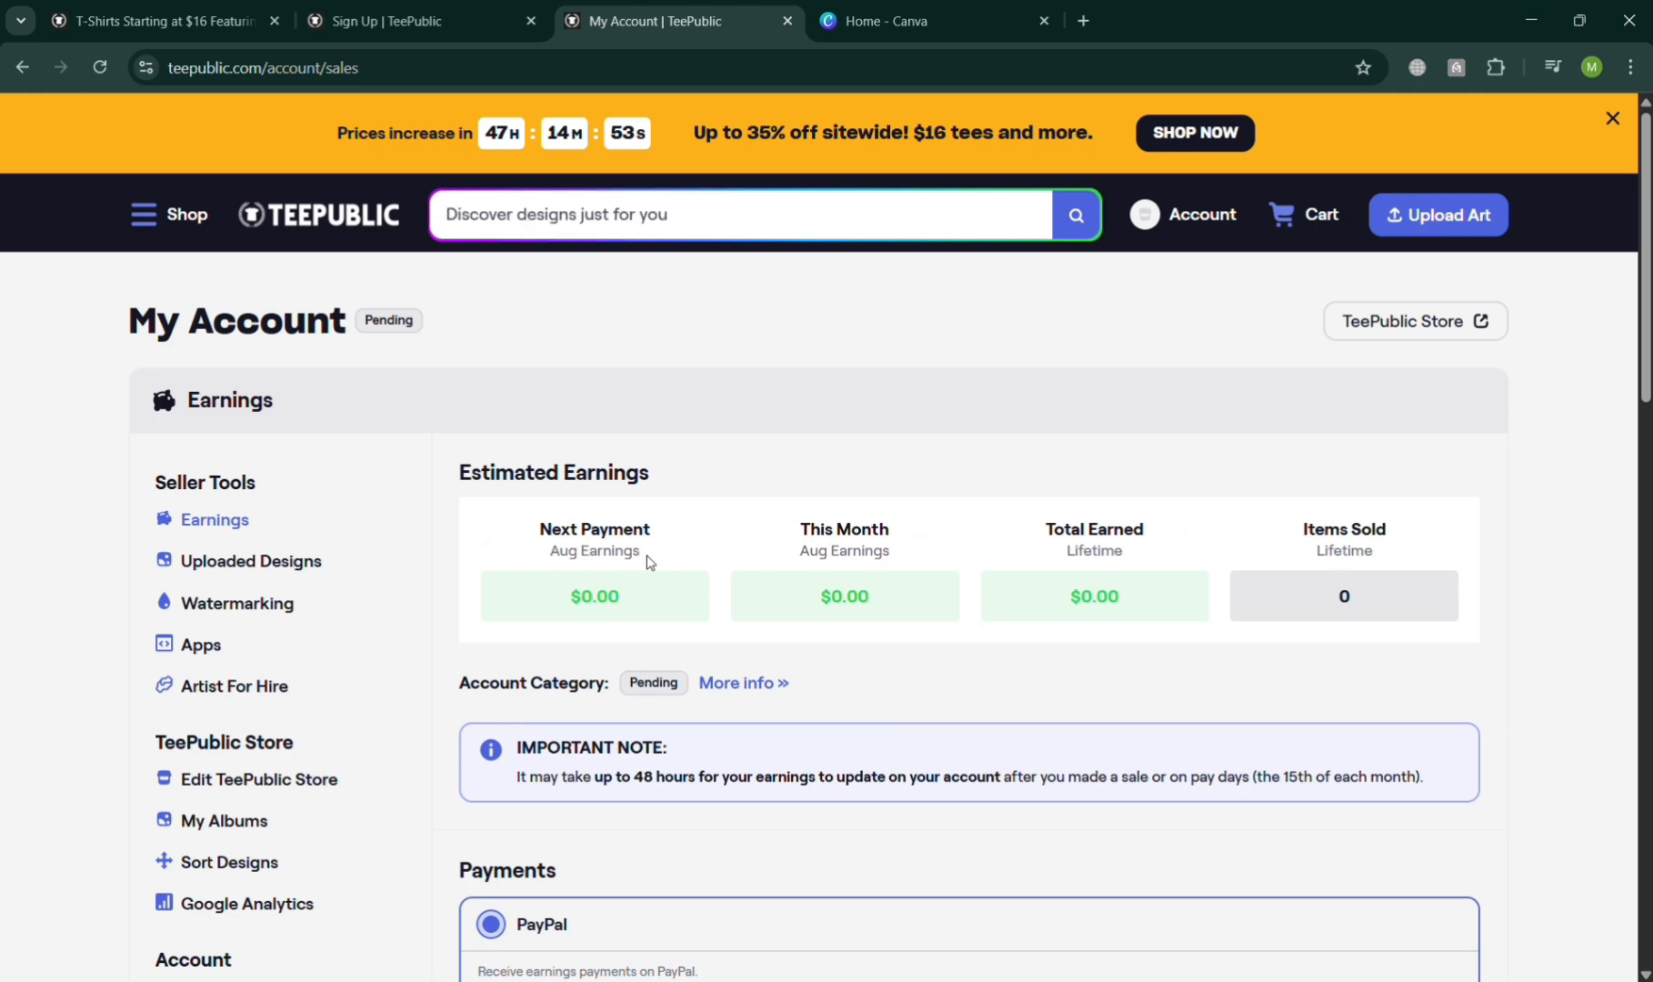
{"action": "scroll", "coordinate": [647, 554], "scroll_direction": "down", "scroll_amount": 7}
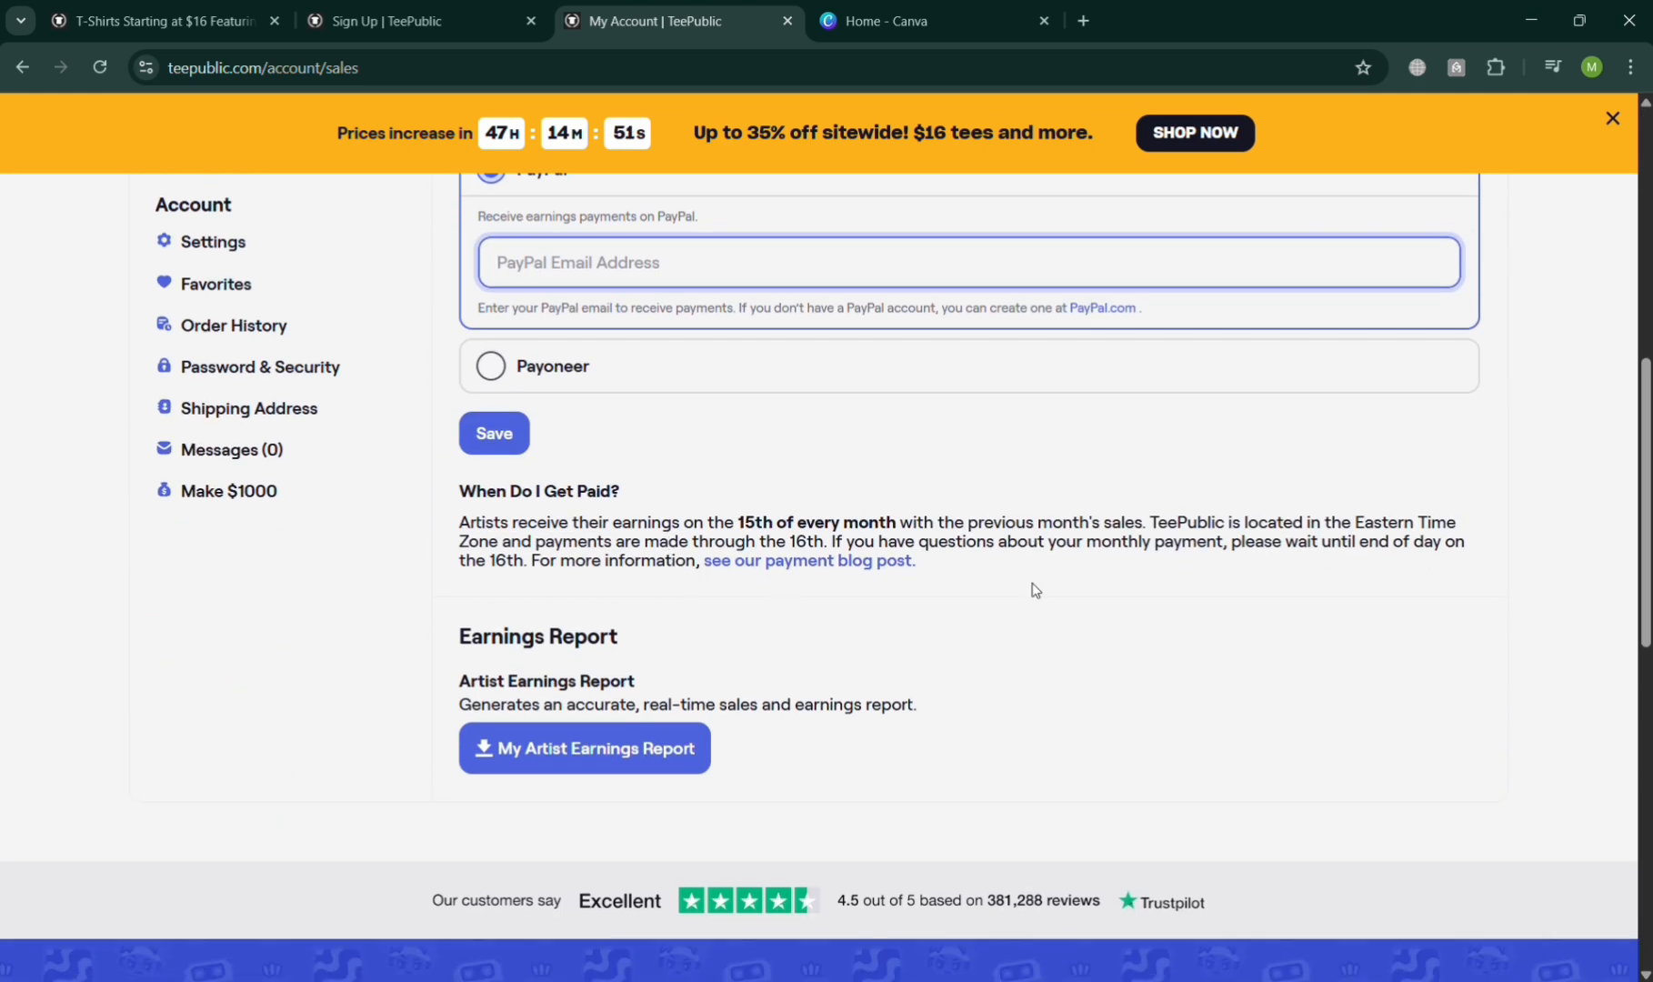
{"action": "scroll", "coordinate": [1034, 590], "scroll_direction": "down", "scroll_amount": 2}
{"action": "scroll", "coordinate": [618, 650], "scroll_direction": "up", "scroll_amount": 1}
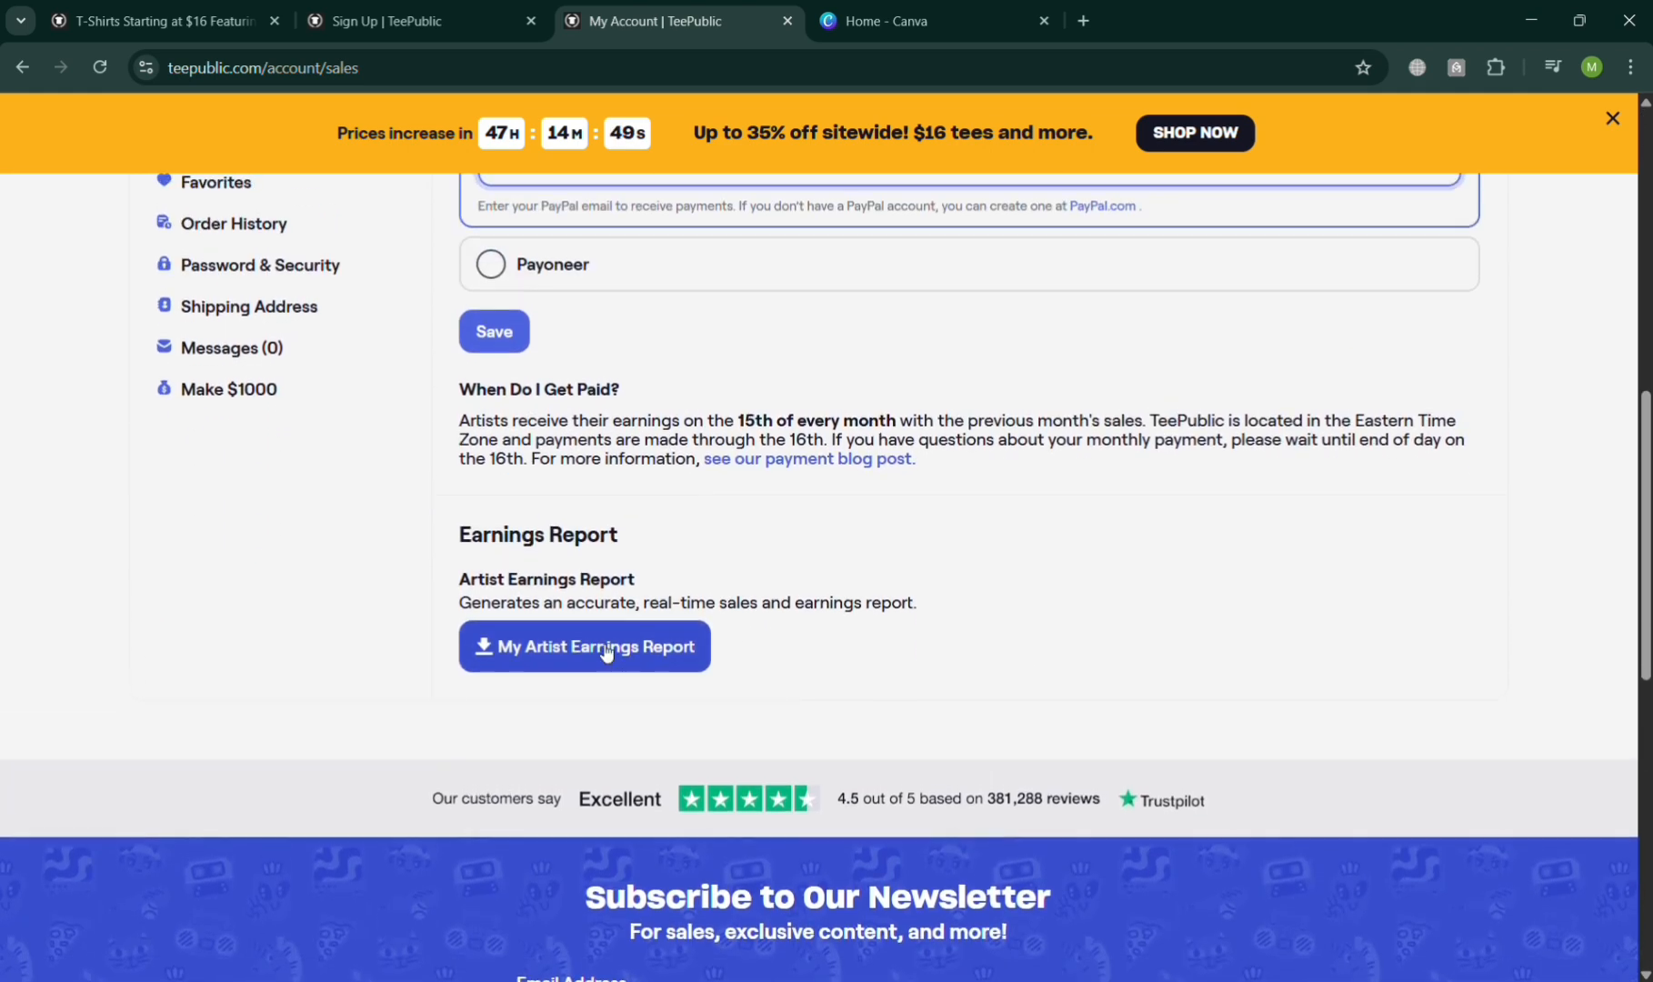
{"action": "scroll", "coordinate": [604, 650], "scroll_direction": "up", "scroll_amount": 5}
{"action": "scroll", "coordinate": [271, 380], "scroll_direction": "up", "scroll_amount": 3}
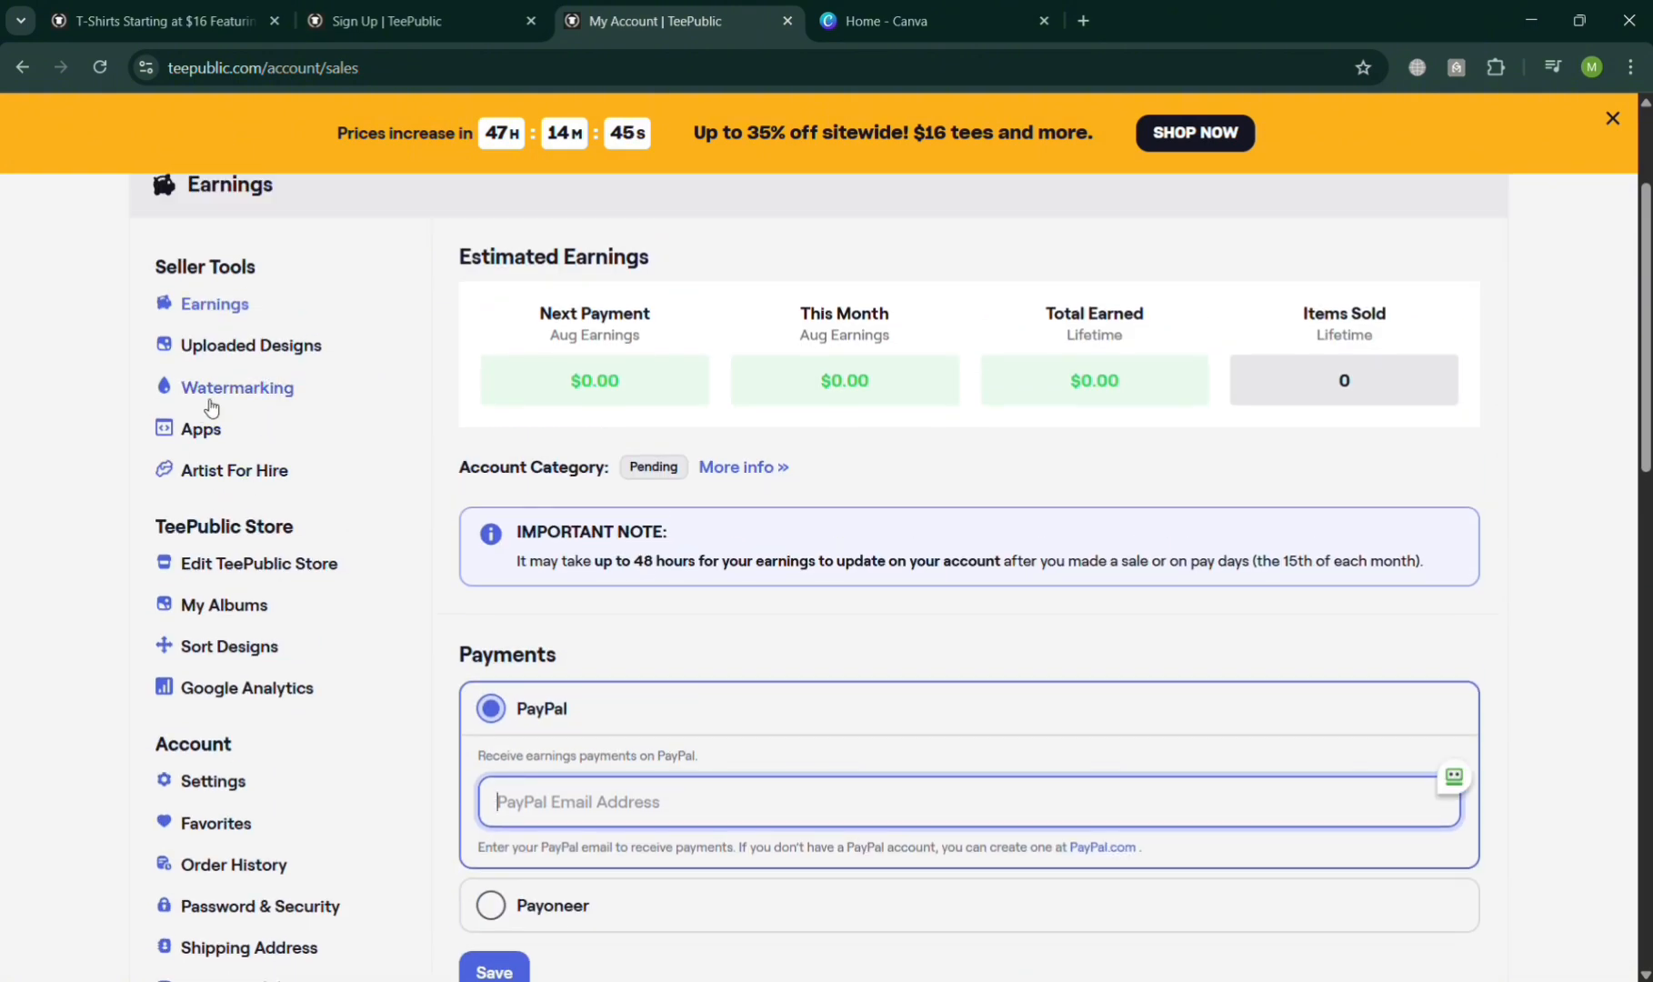
{"action": "left_click", "coordinate": [275, 361]}
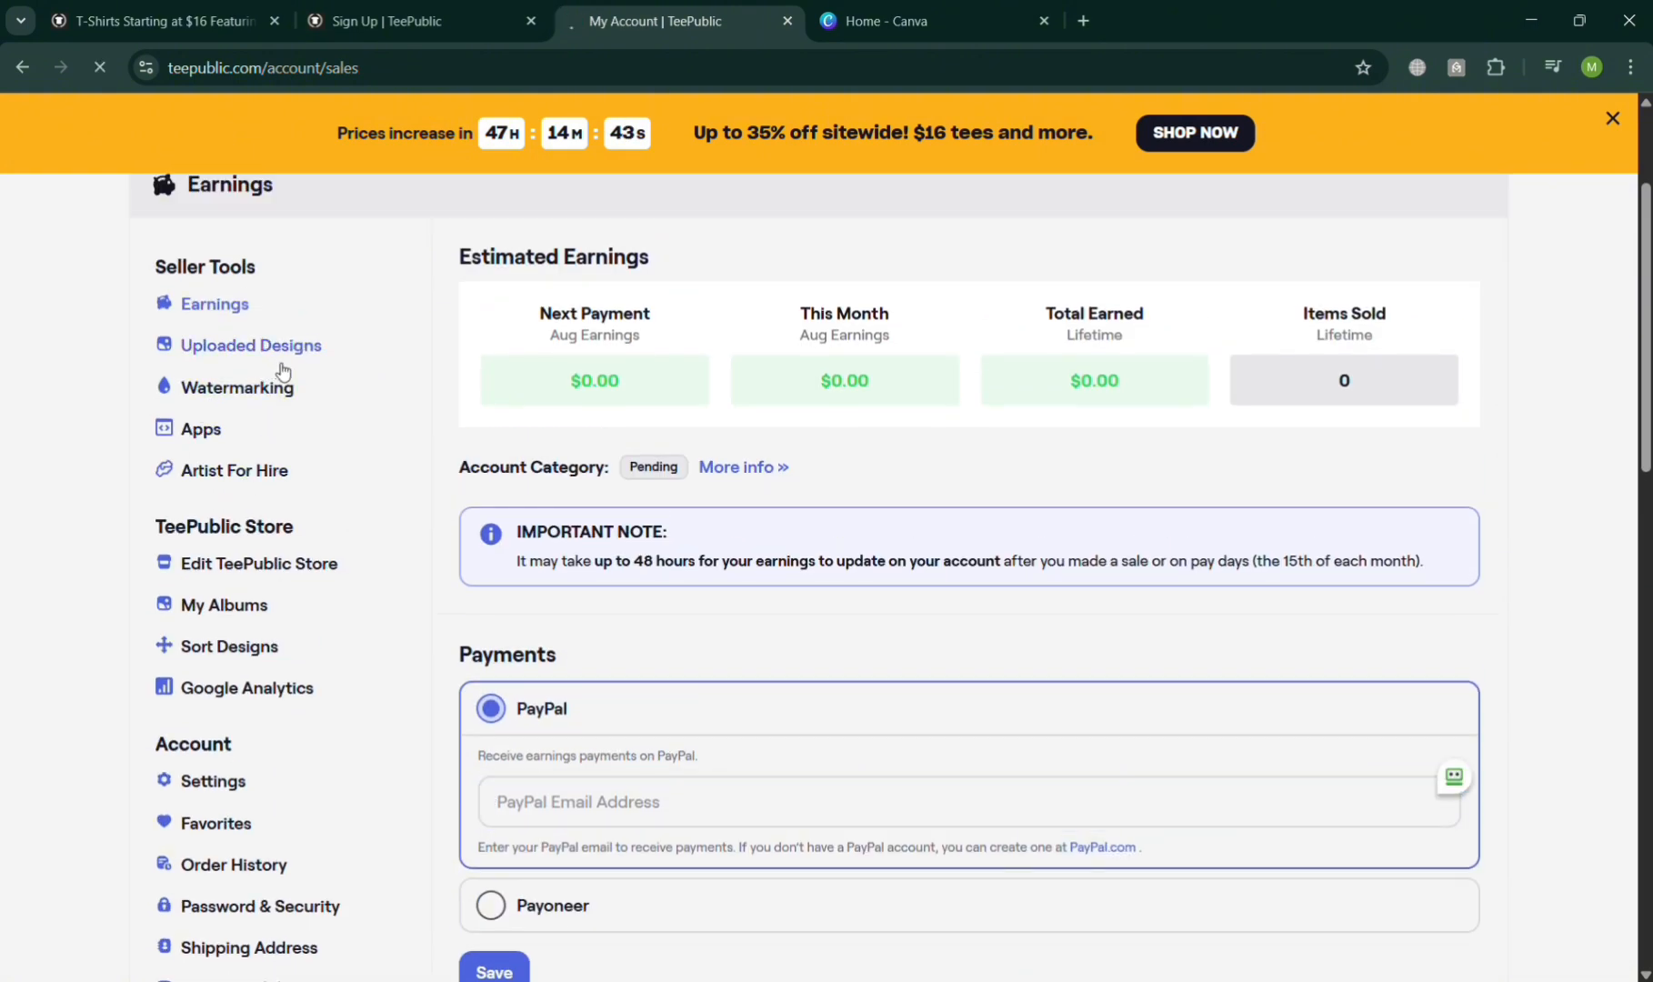